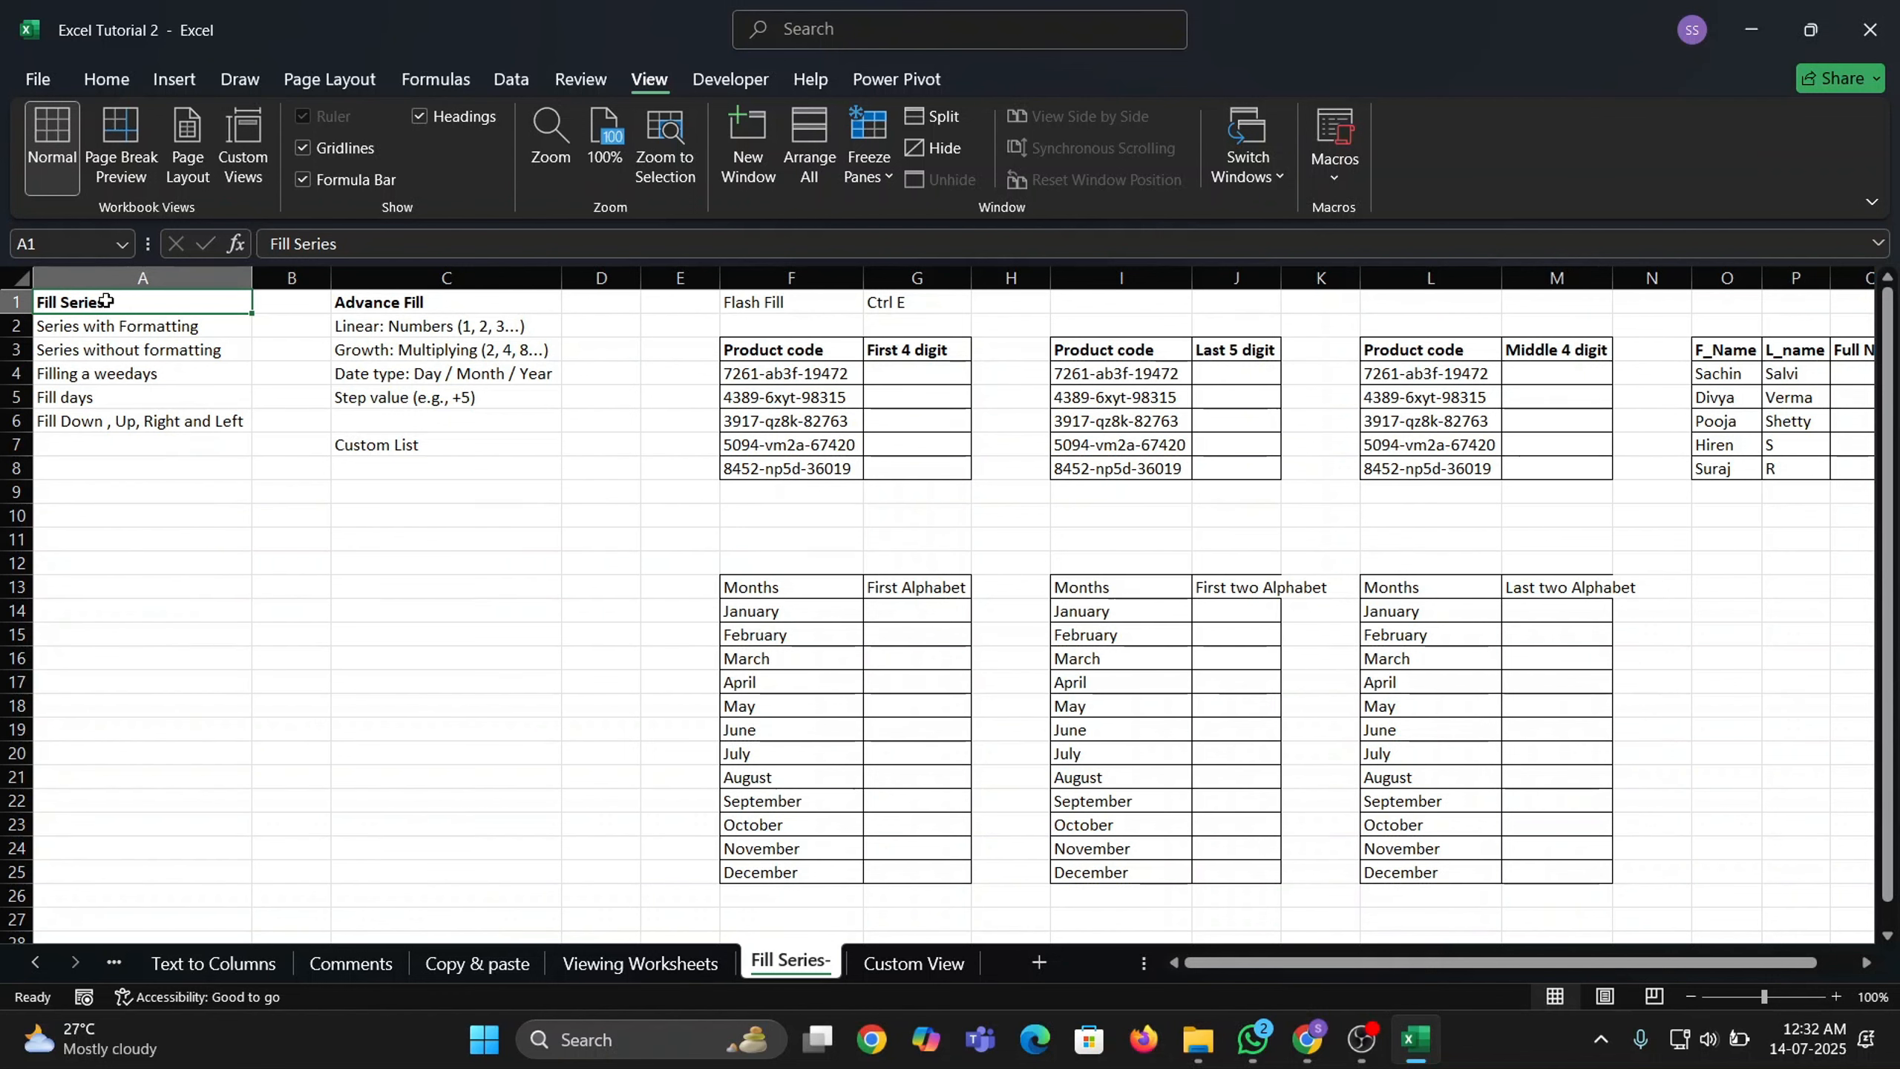
Enter Mon in cell A10.
drag(106, 301, 217, 425)
click(244, 516)
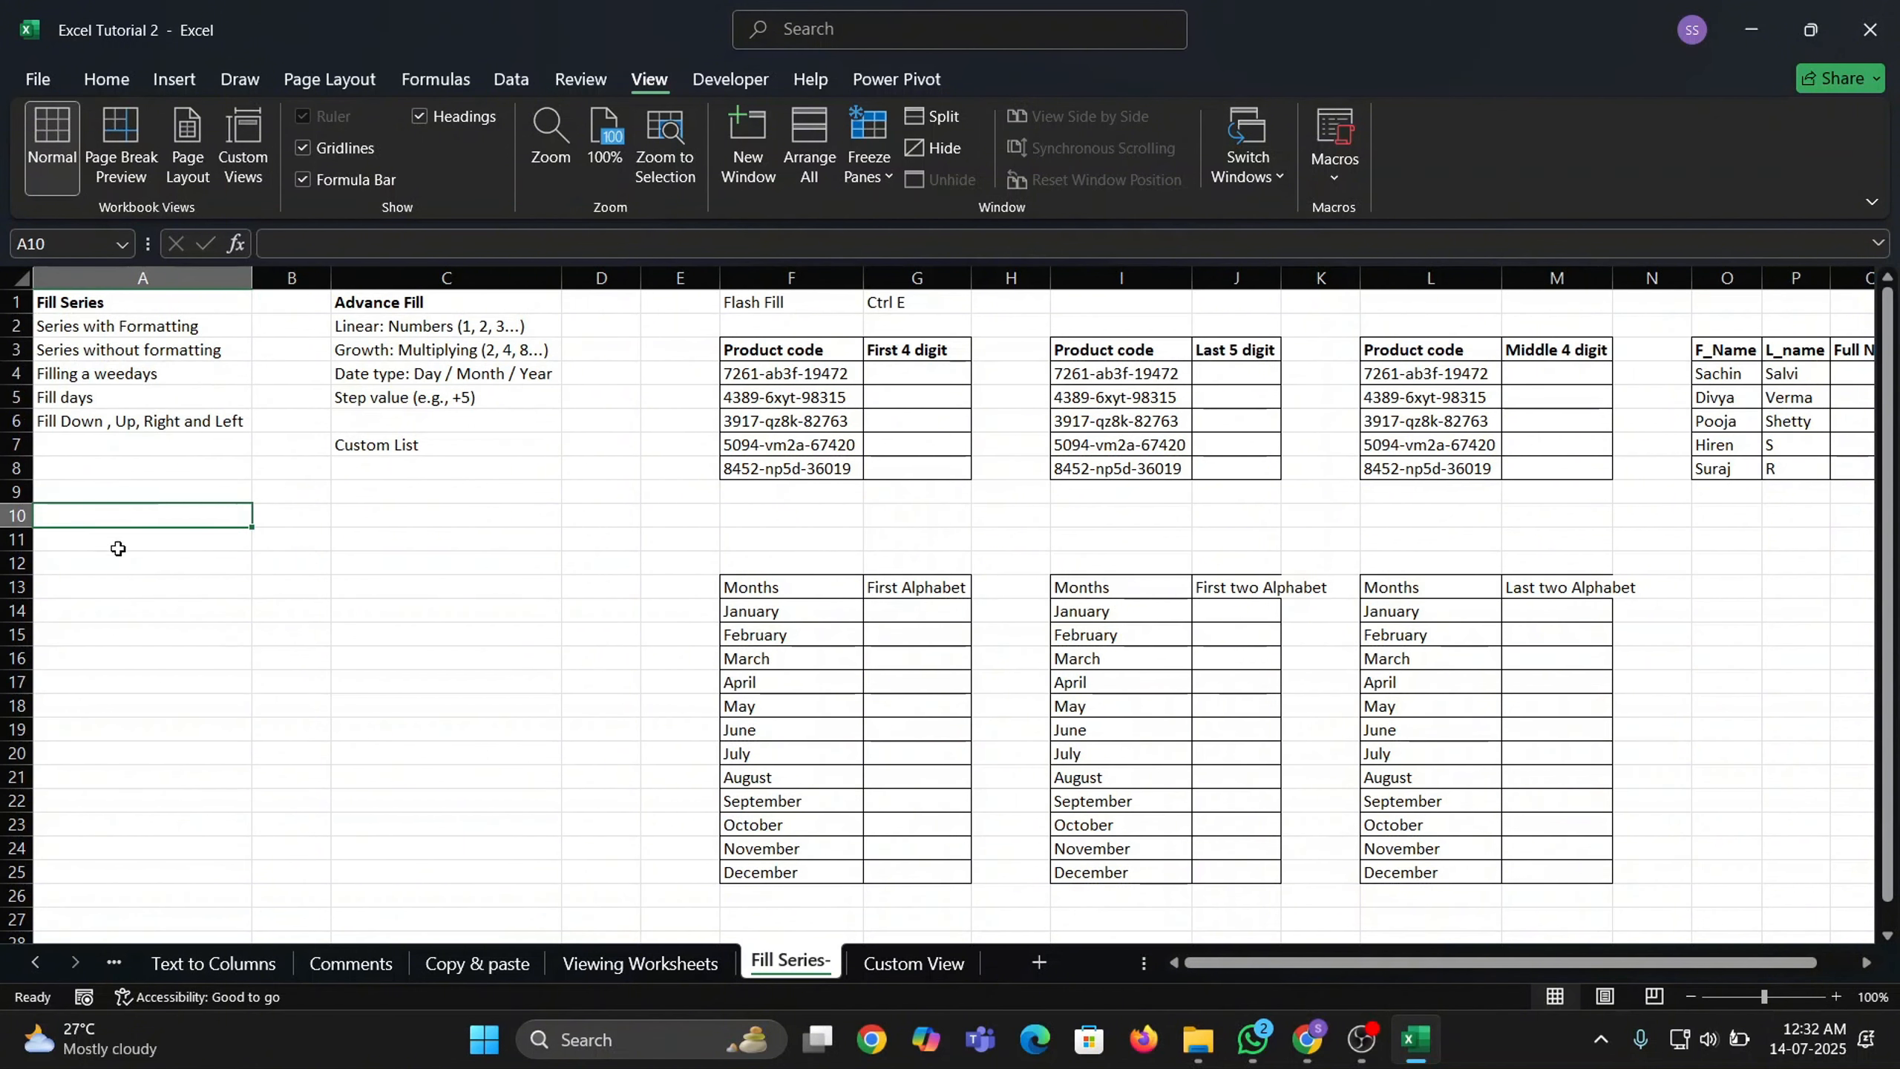
text(mont)
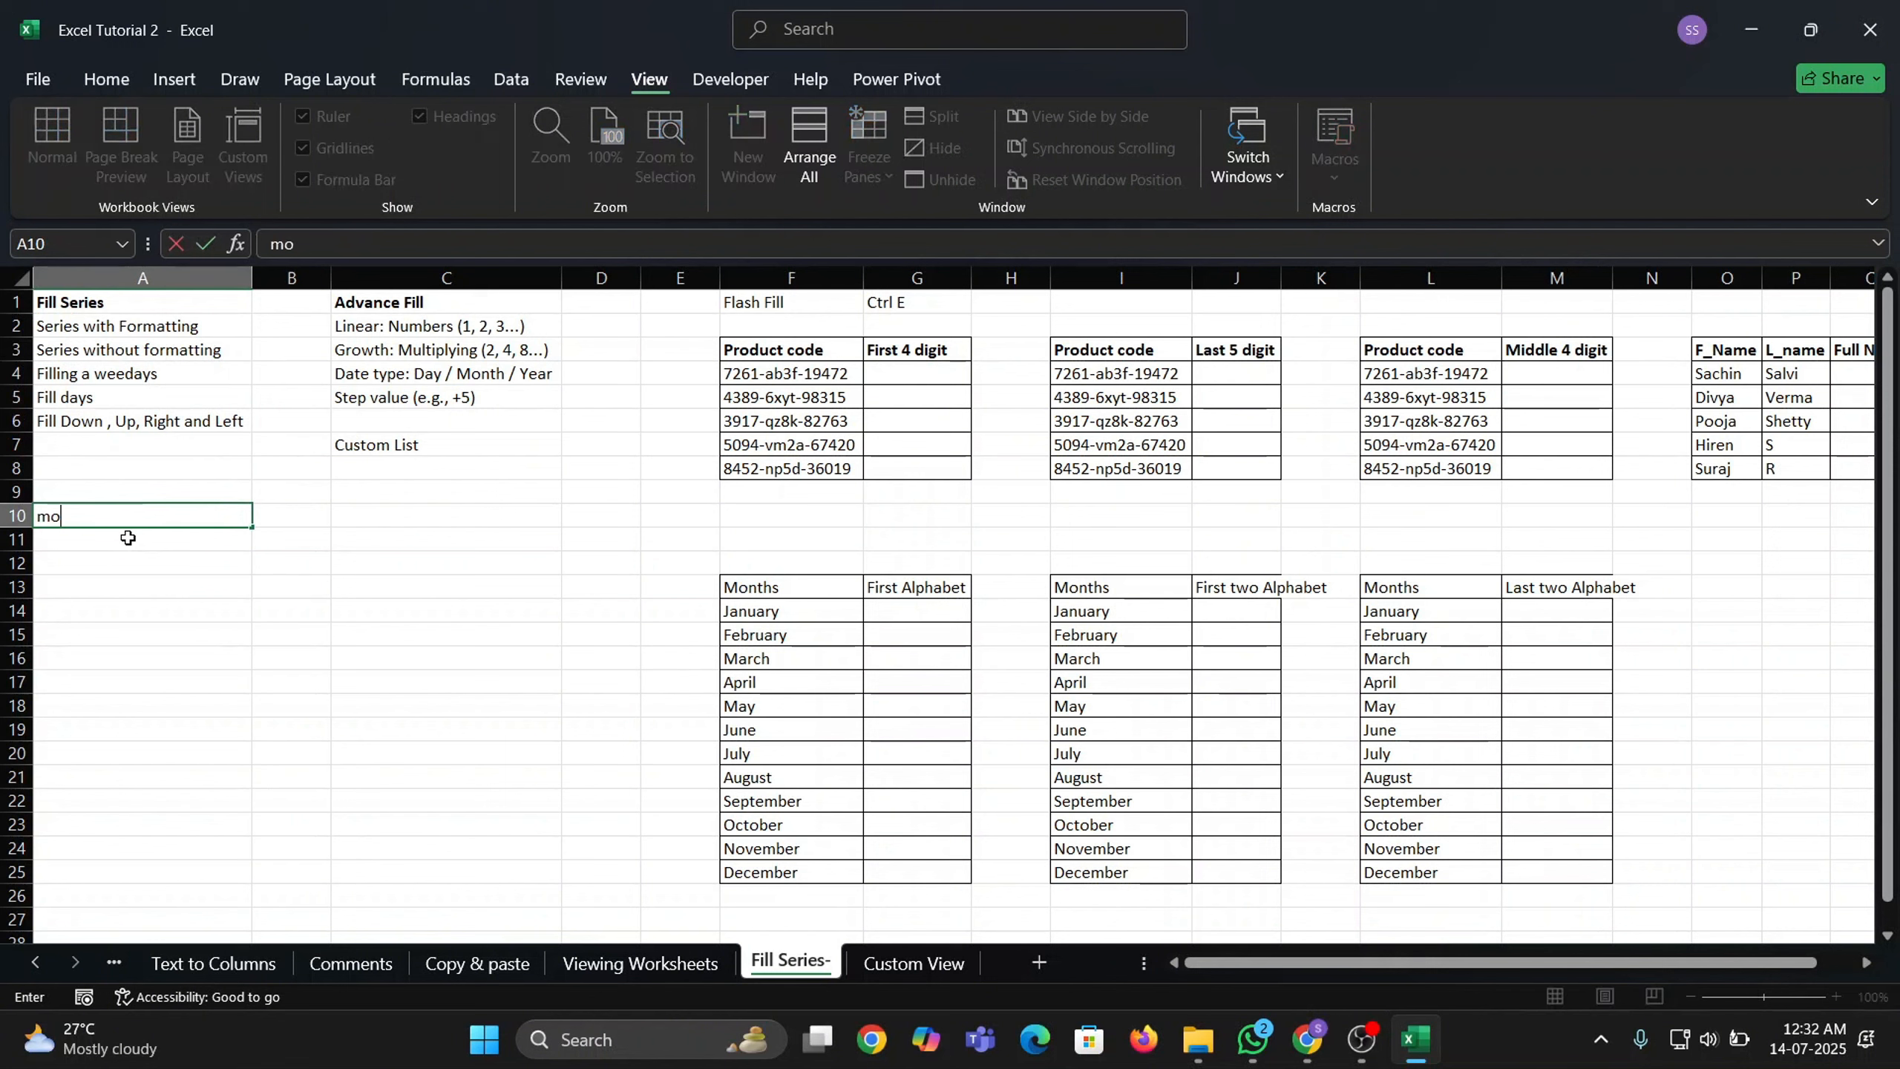
key(BackSpace)
key(BackSpace)
key(BackSpace)
key(BackSpace)
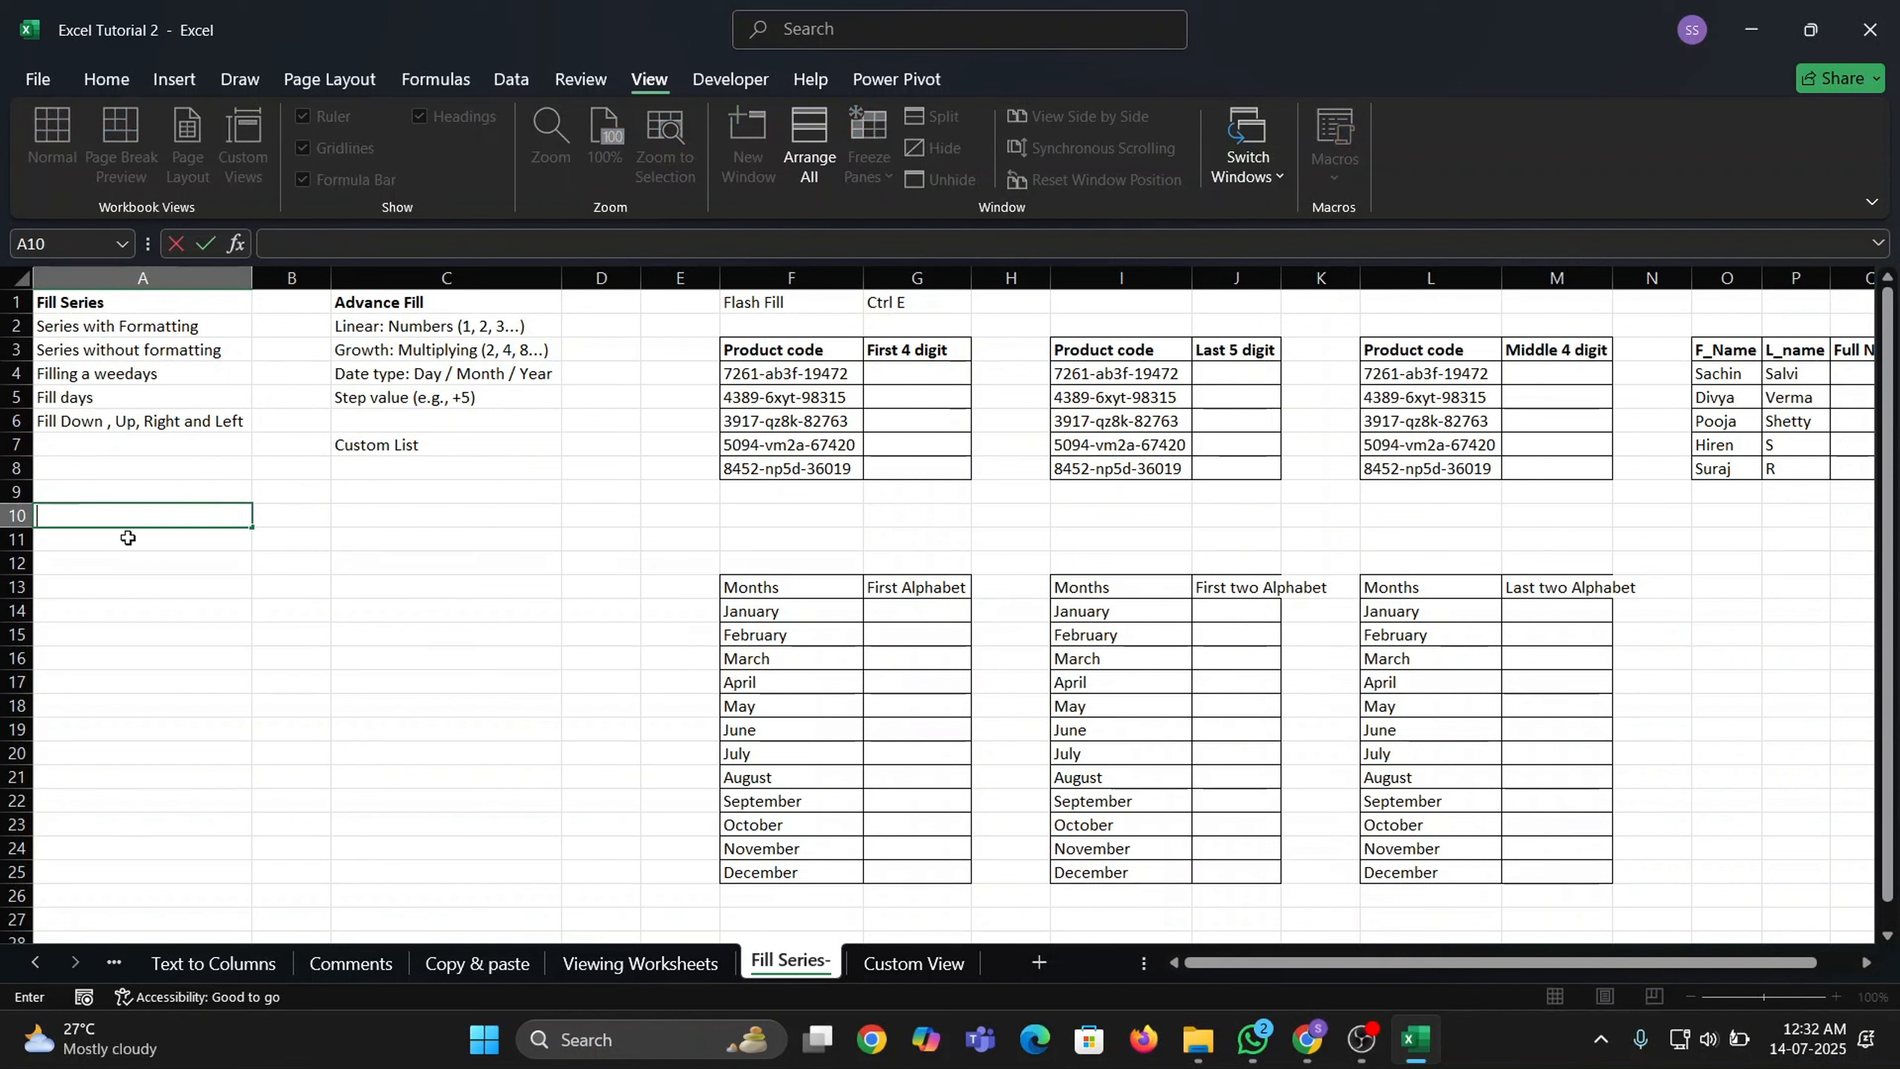
text(MOn)
key(Return)
Copy Mon from A10 into B10 and C10.
key(Up)
key(Right)
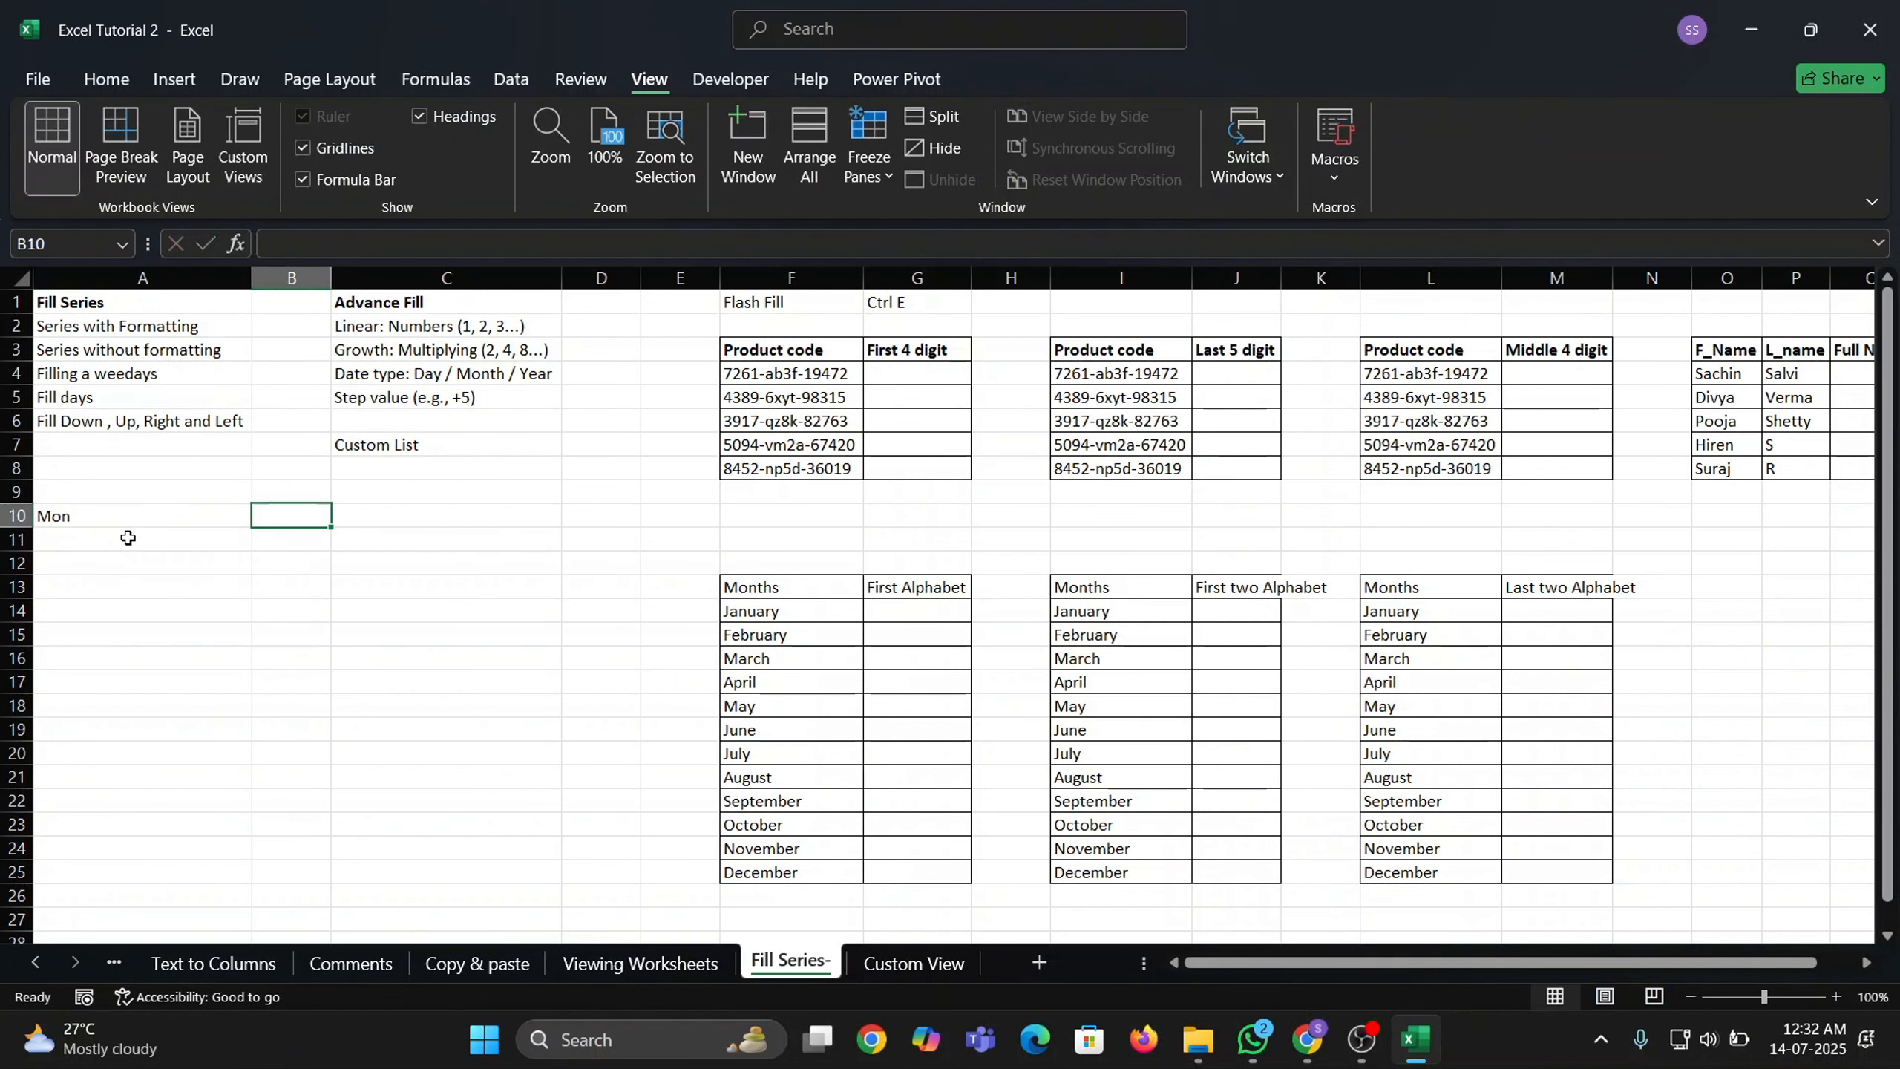
key(Left)
key(ctrl+c)
key(Right)
key(ctrl+v)
key(Right)
key(ctrl+v)
key(Left)
key(Left)
key(shift+Right)
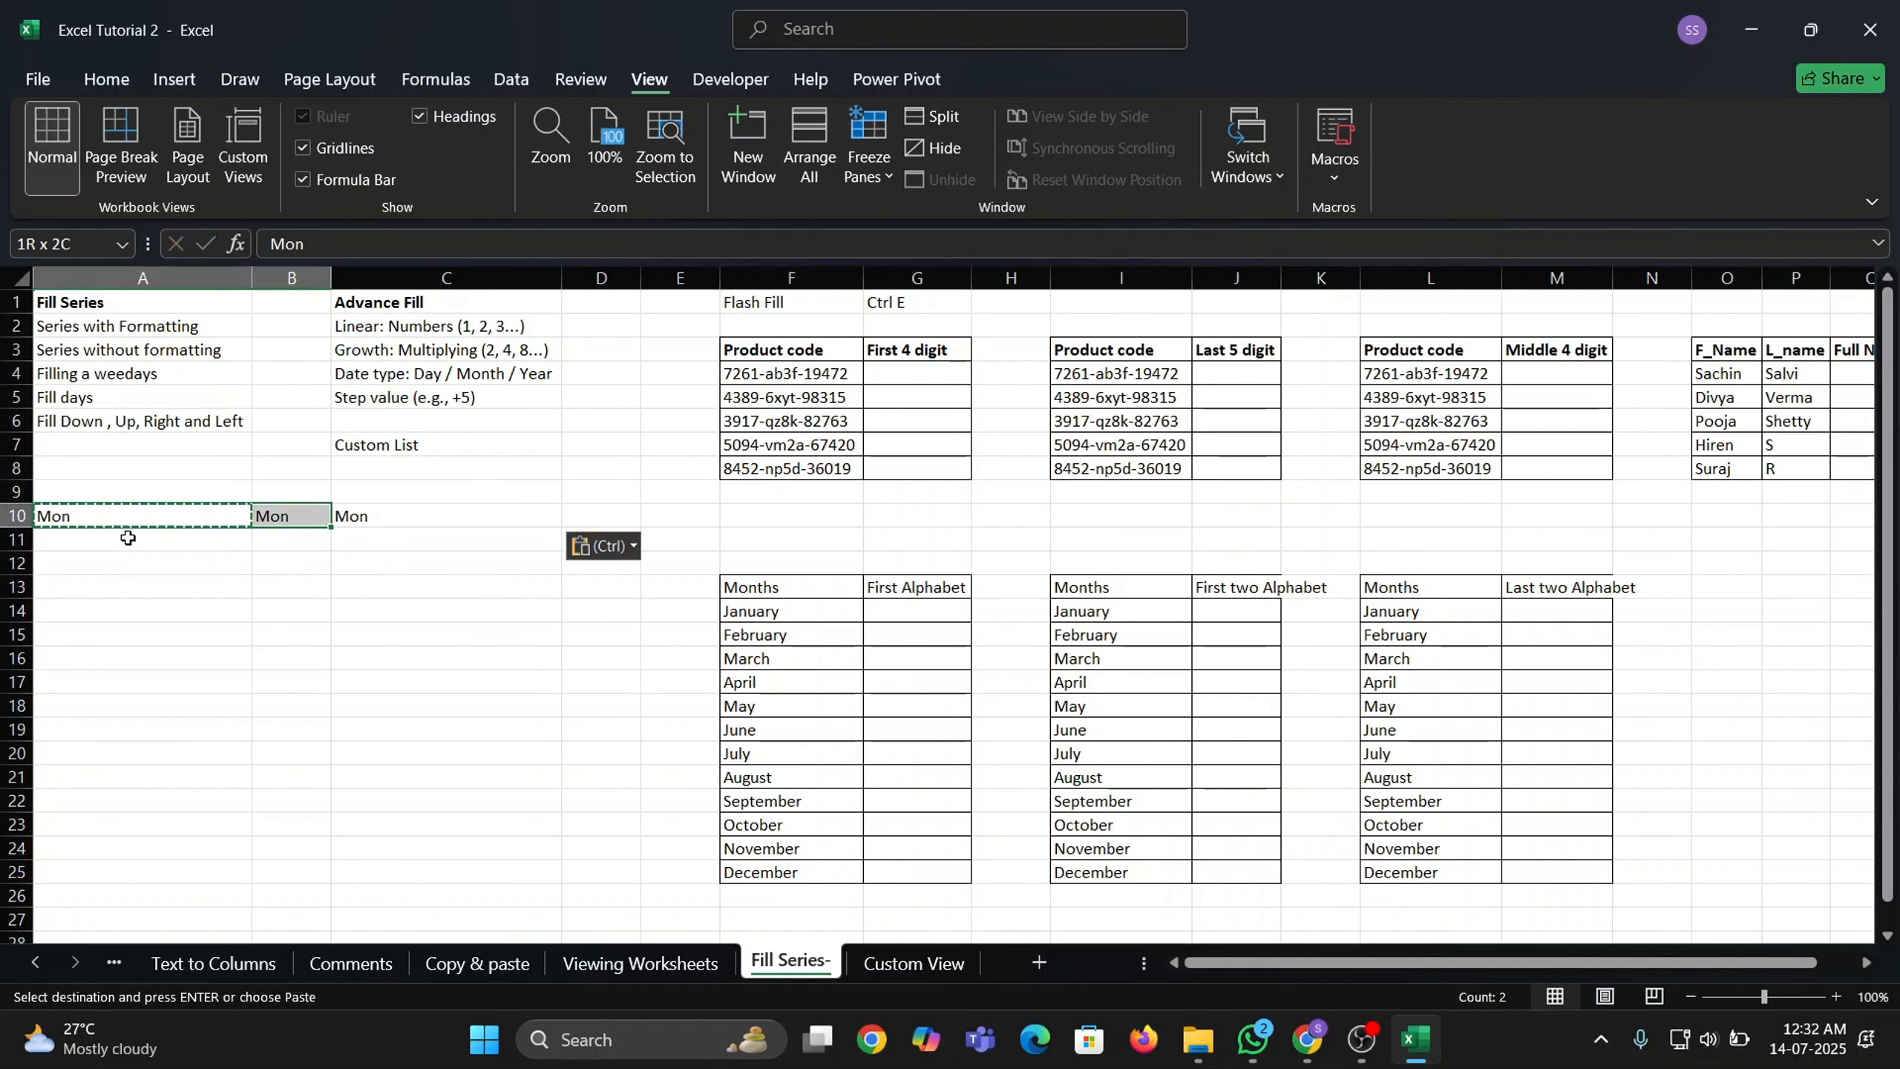
key(shift+Right)
Insert a new wide blank column D.
key(Right)
key(Right)
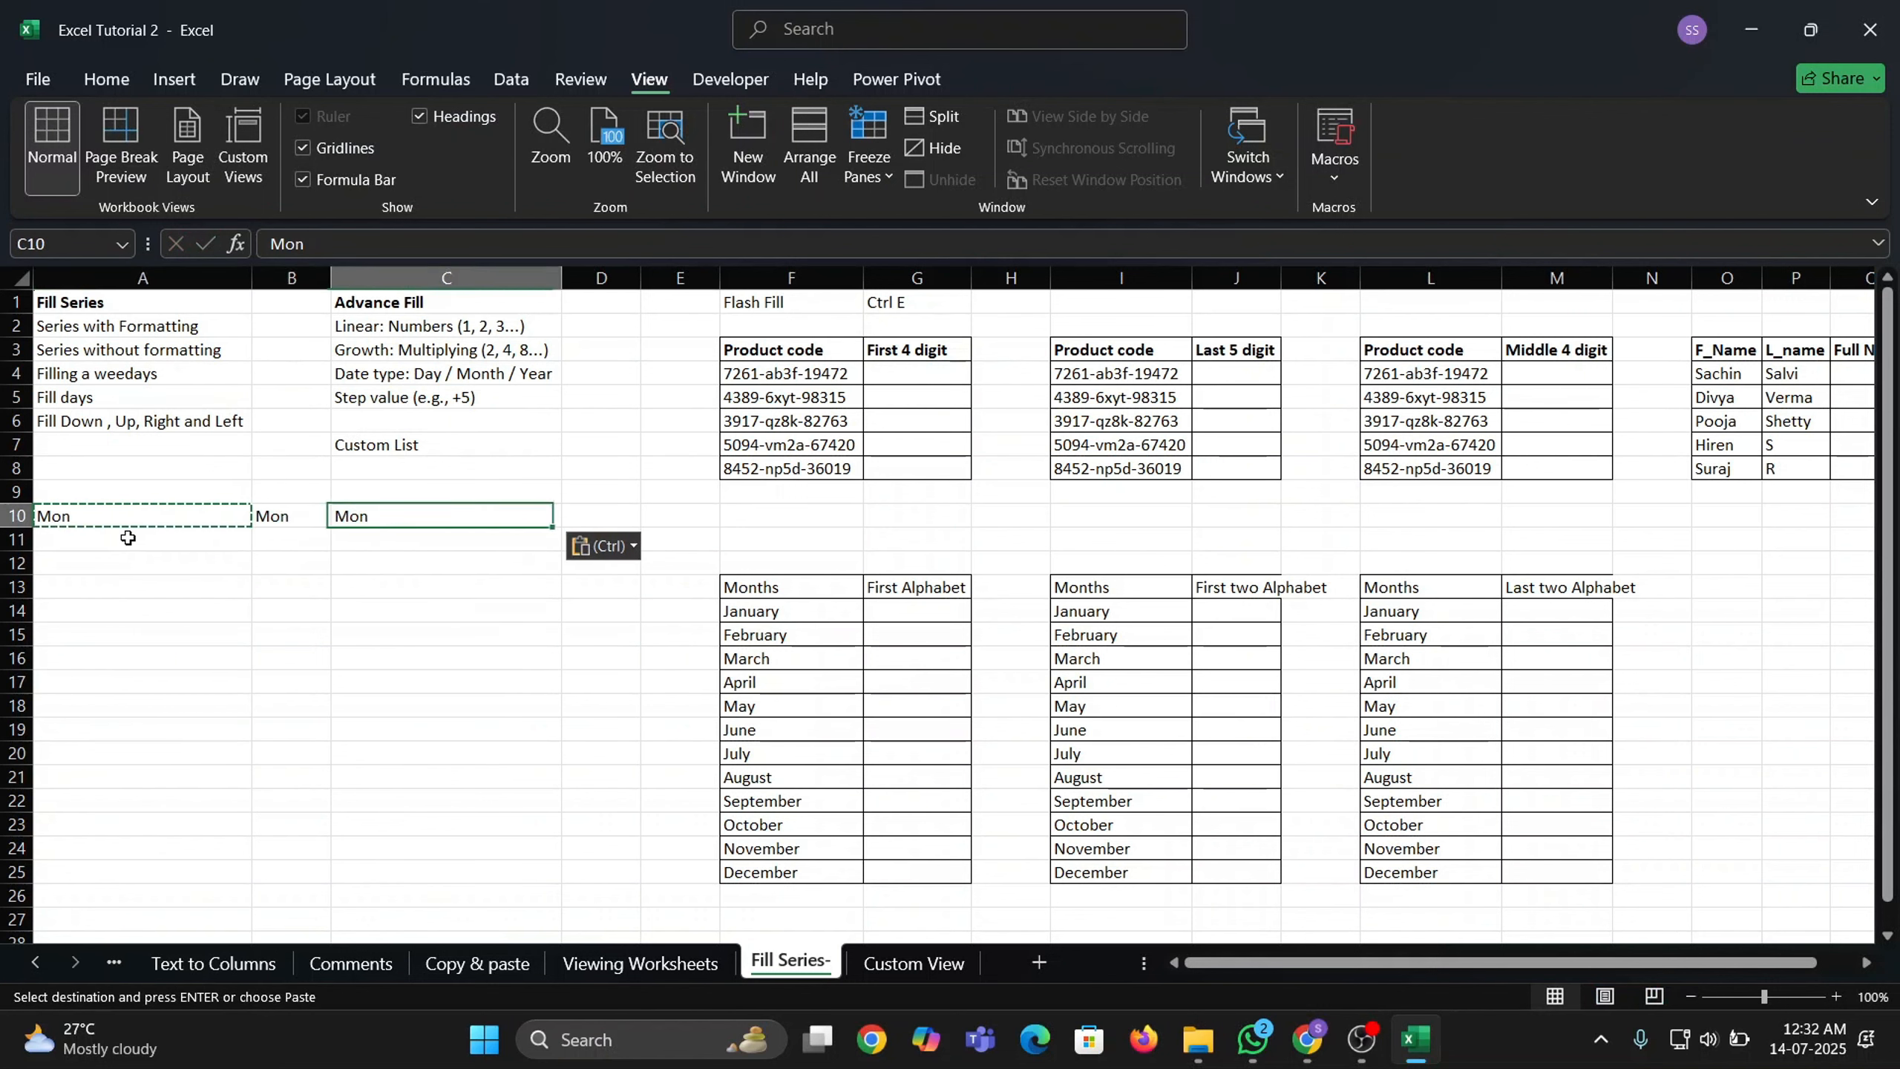
key(Right)
key(ctrl+space)
key(ctrl+shift+plus)
Paste Mon into D10 and make the Mon cells in row 10 bold.
key(Left)
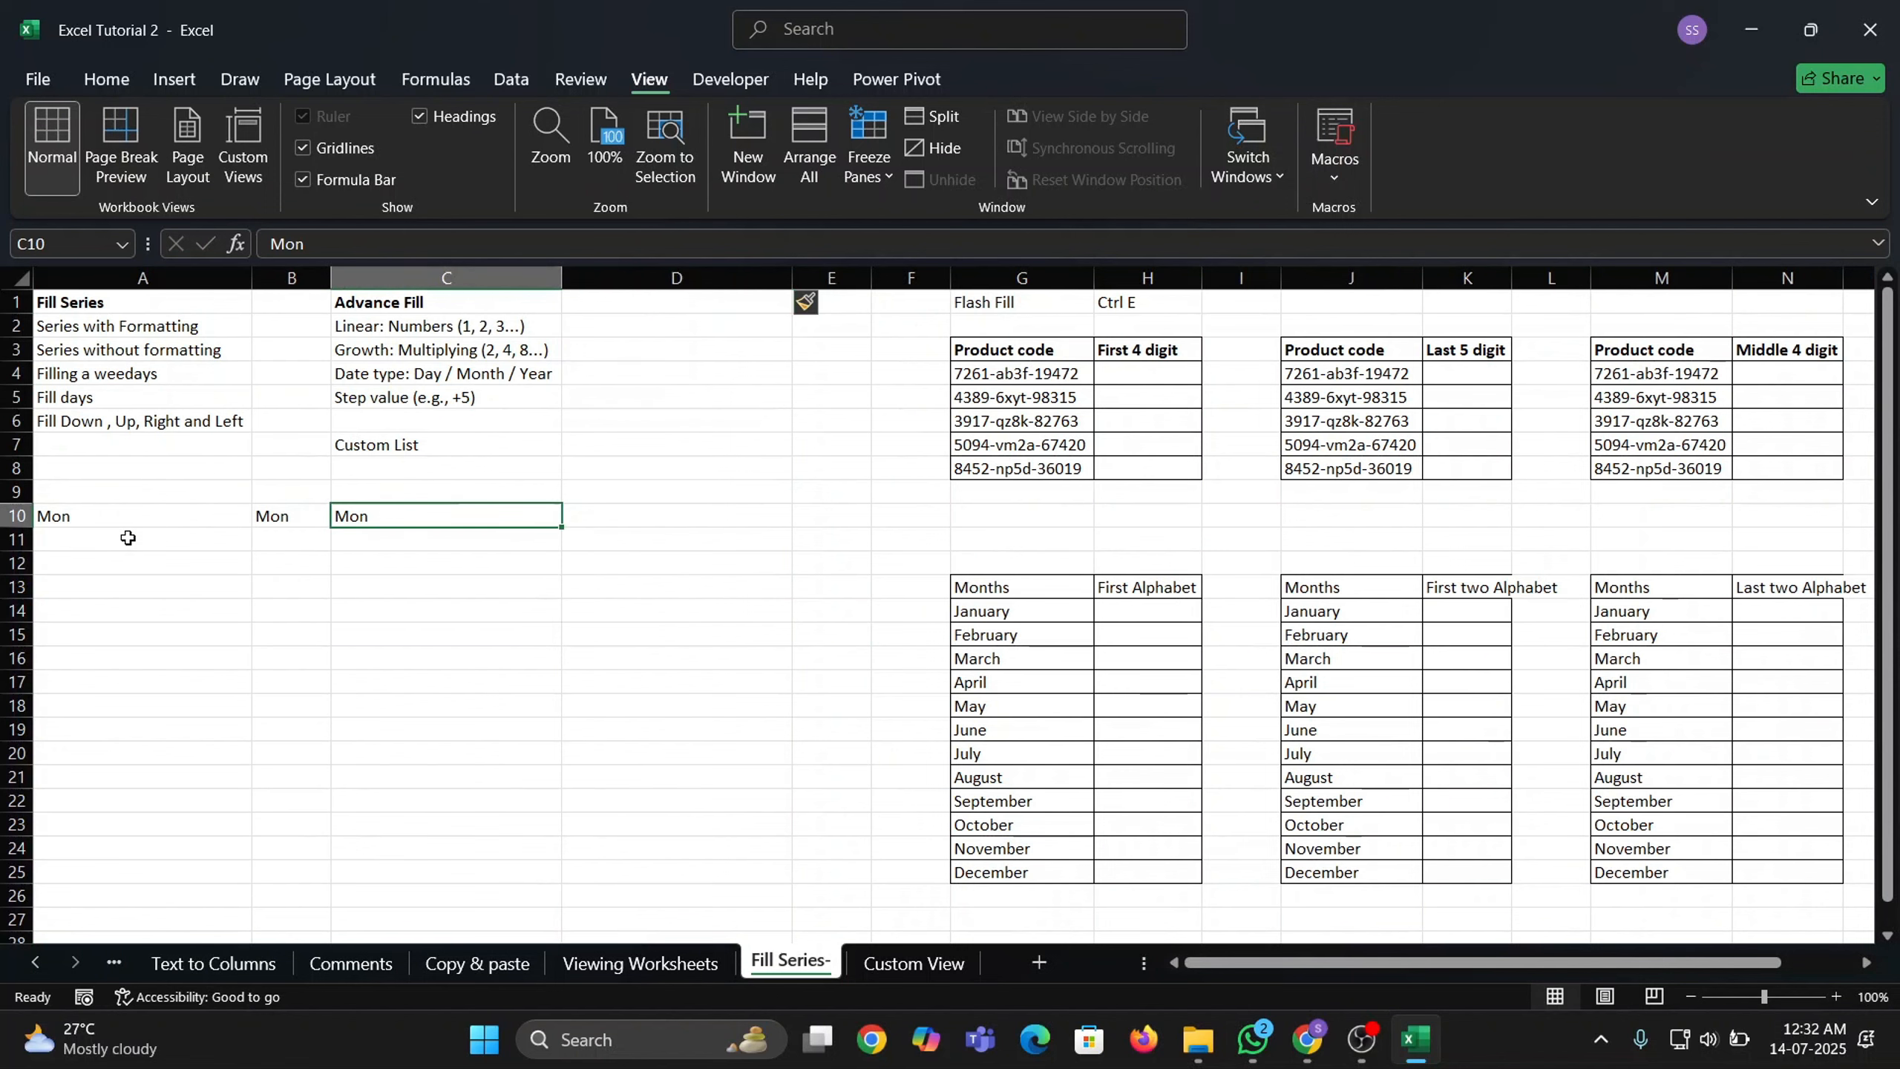
key(ctrl+c)
key(Right)
key(ctrl+v)
key(Left)
key(Left)
key(Left)
key(shift+Right)
key(shift+Right)
key(shift+Right)
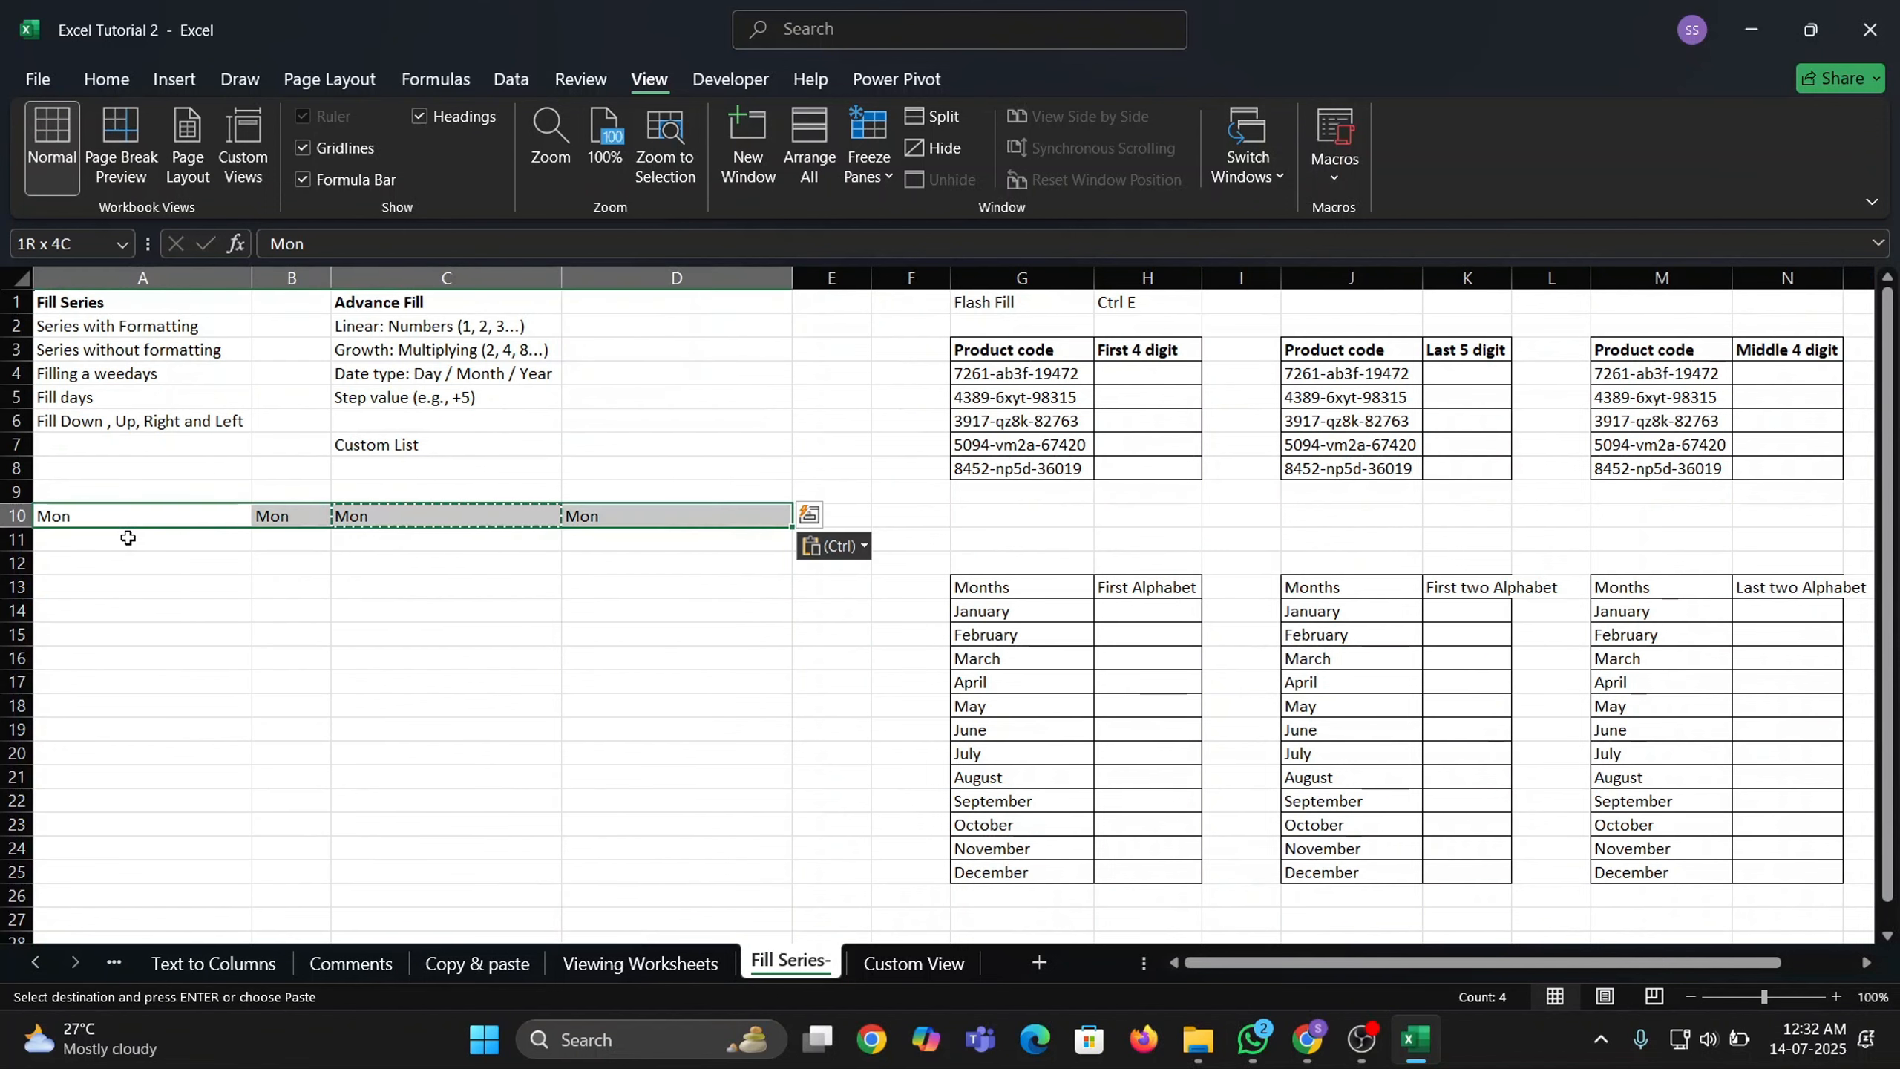
key(ctrl+b)
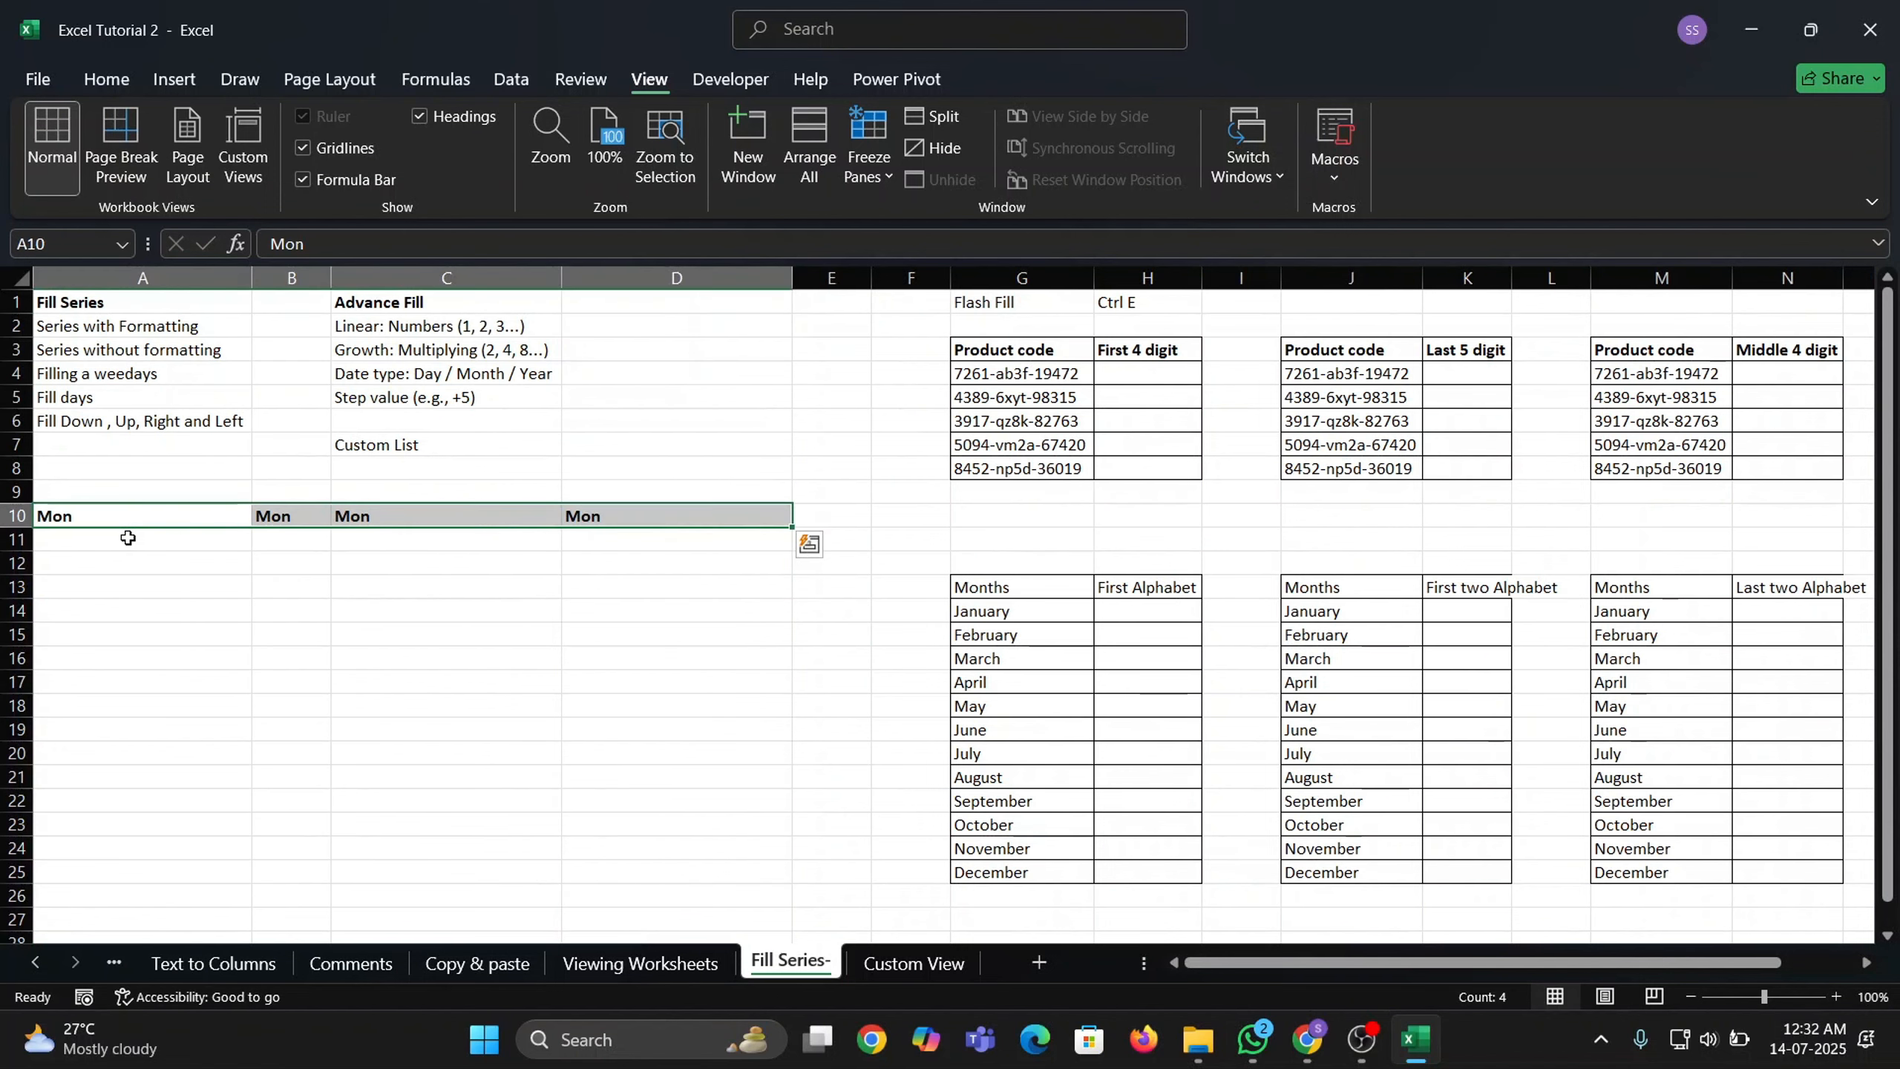
Give the Mon cells A10:D10 a light orange fill colour.
click(106, 78)
click(365, 166)
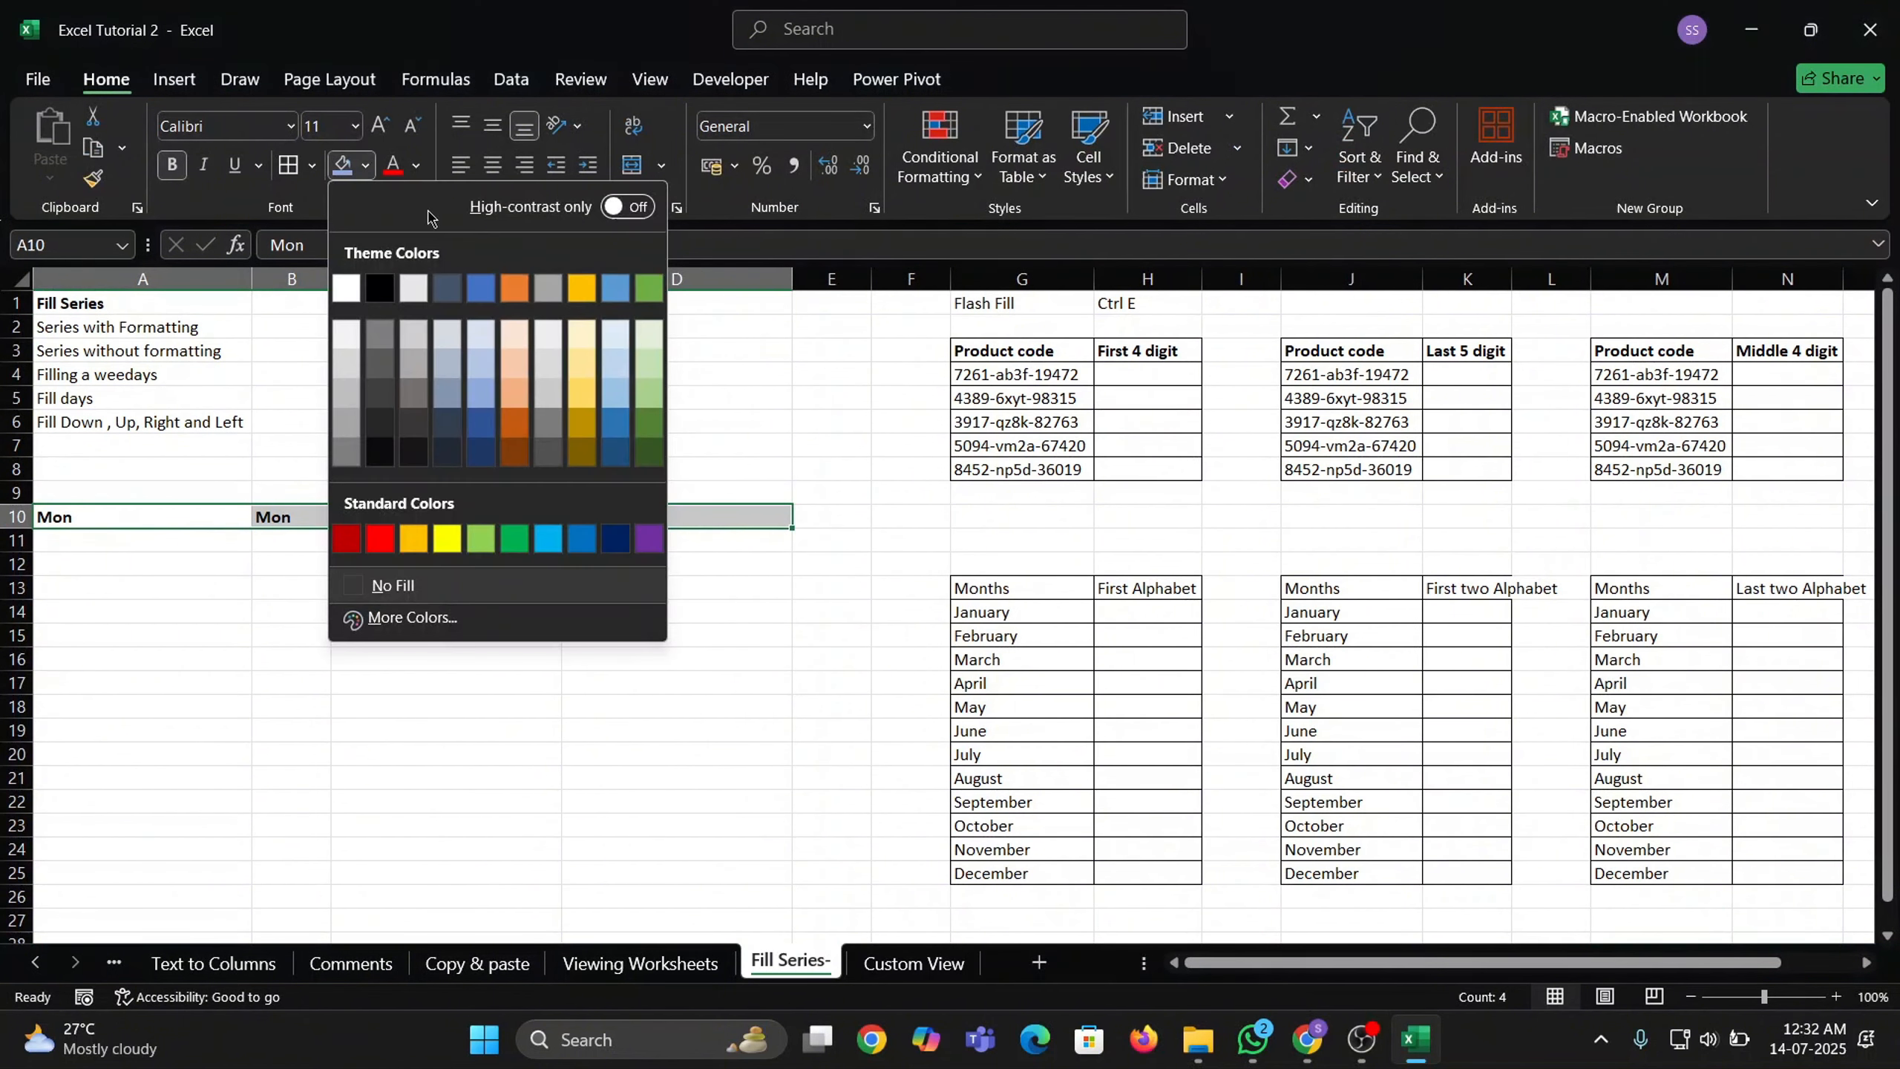
click(524, 339)
click(372, 639)
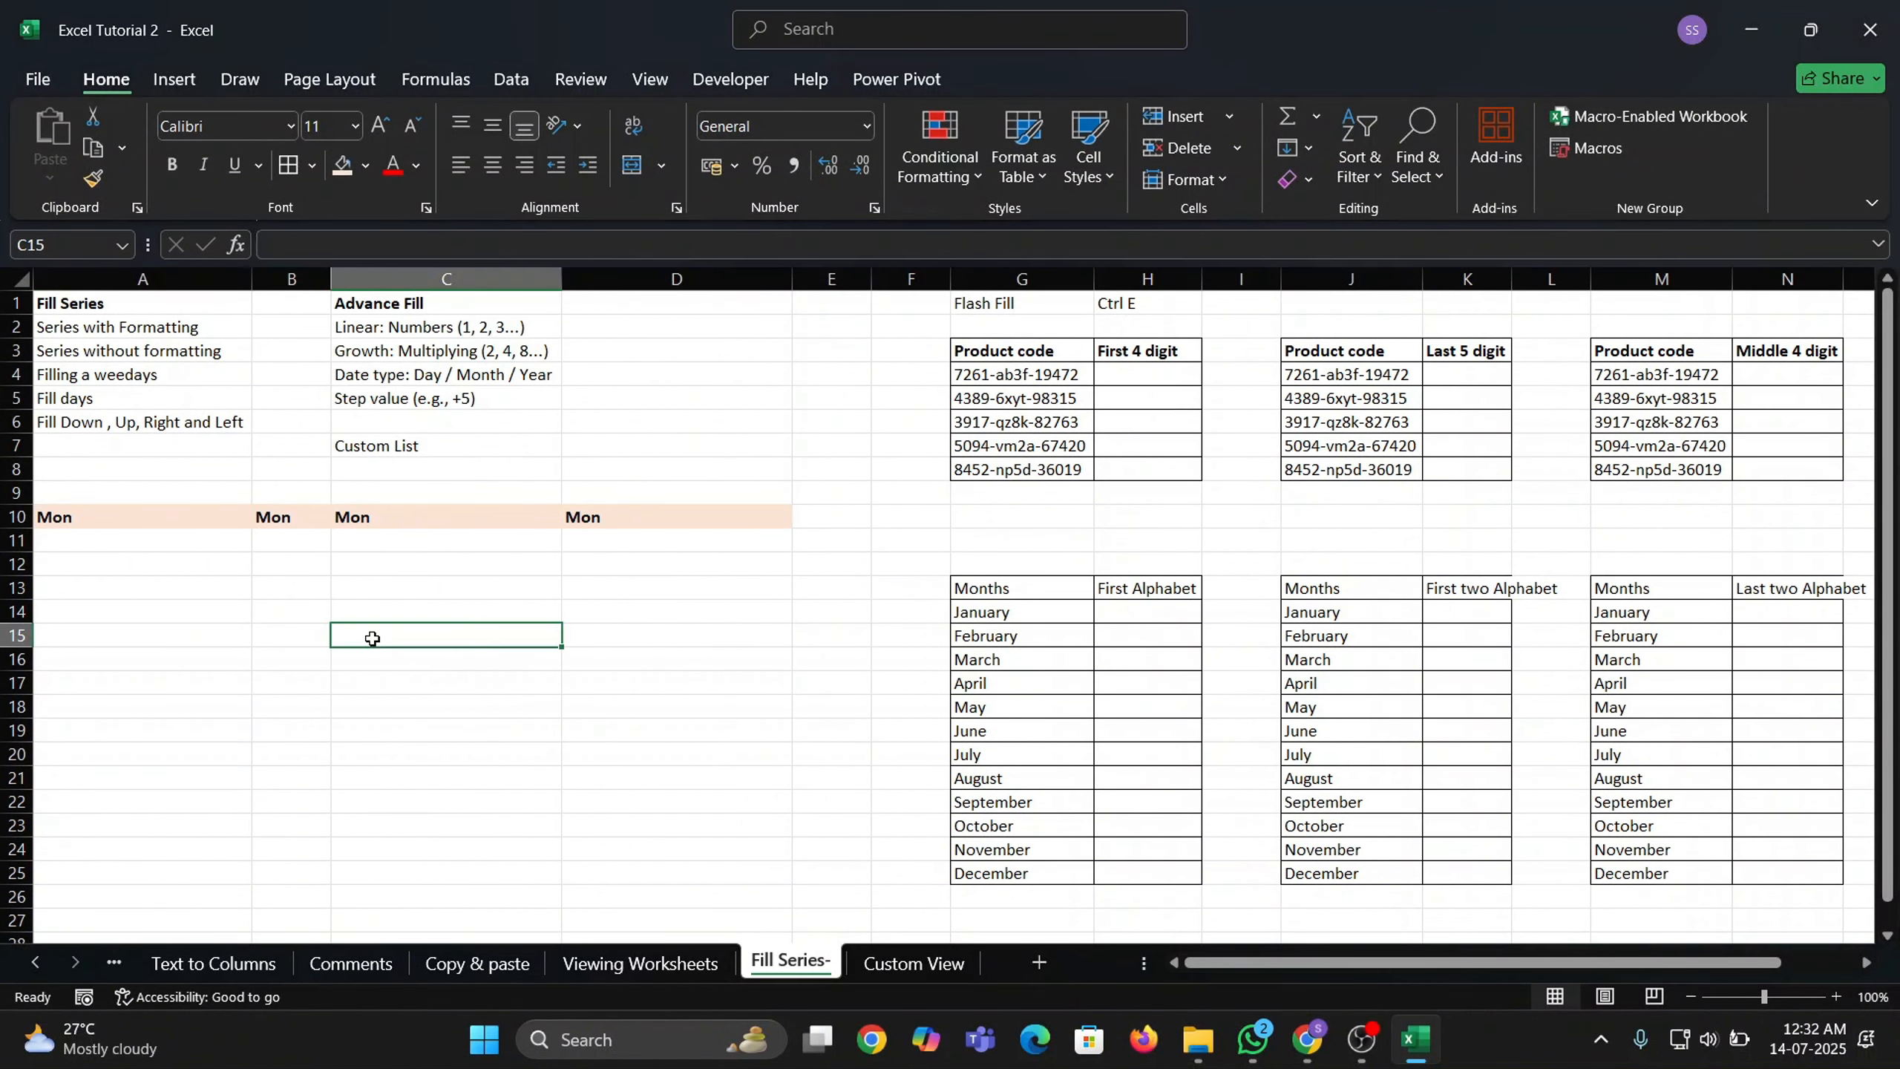
key(ctrl+Up)
key(ctrl+Left)
Extend Mon down to A19, giving Tue through Sun then Mon–Wed with bold orange formatting.
key(ctrl+c)
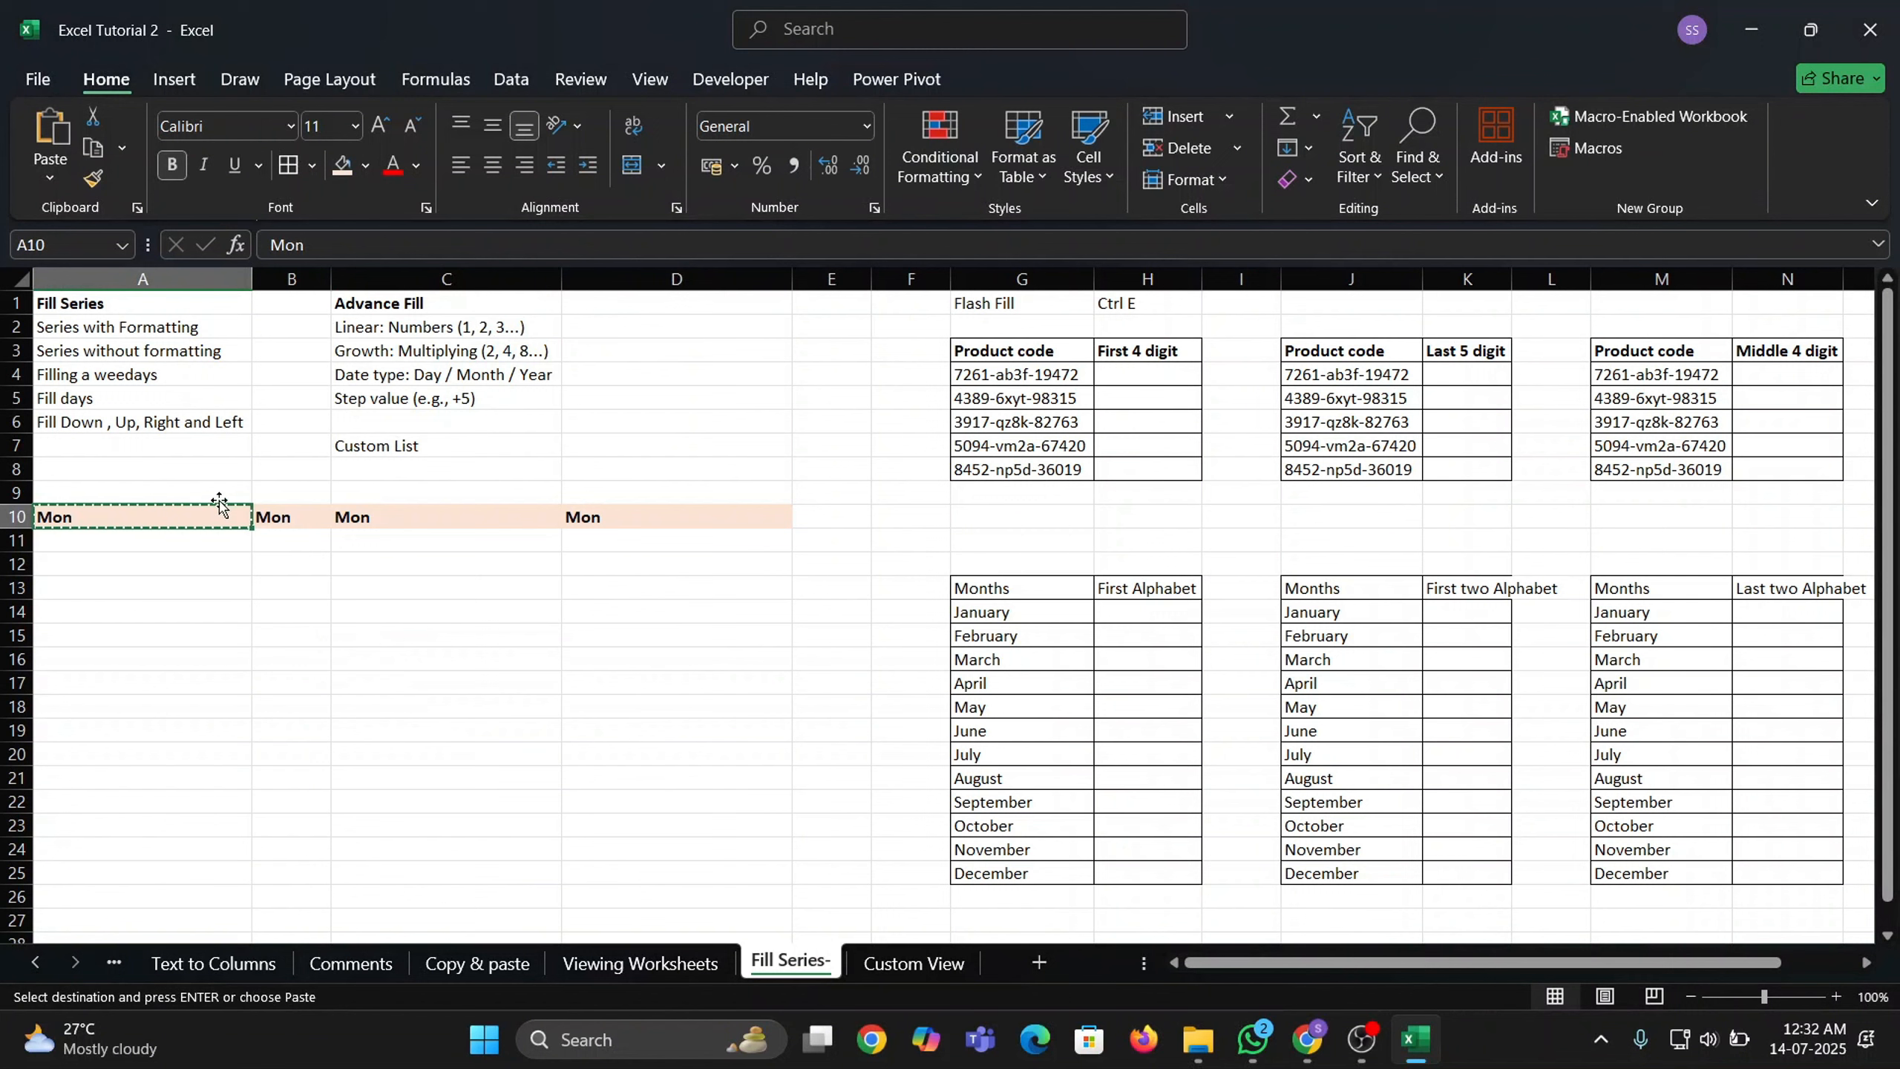
drag(253, 529, 256, 739)
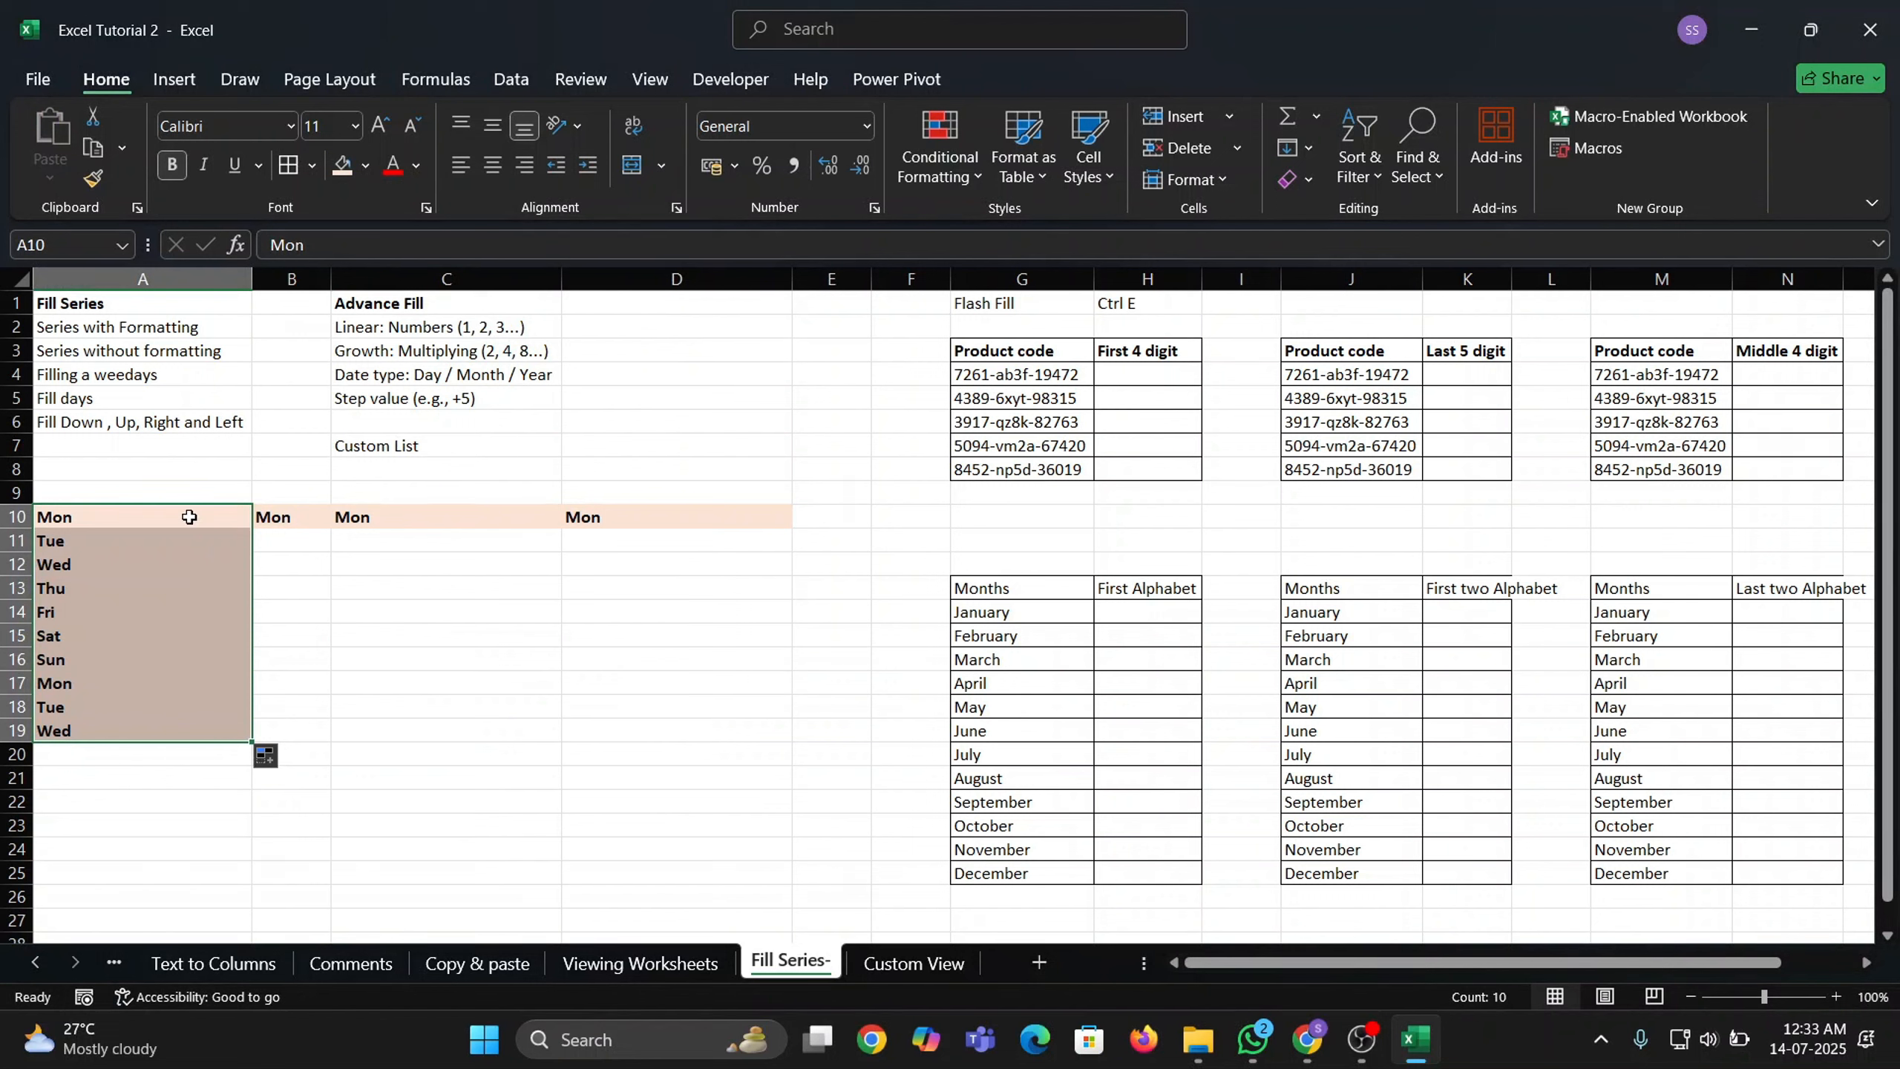
click(145, 518)
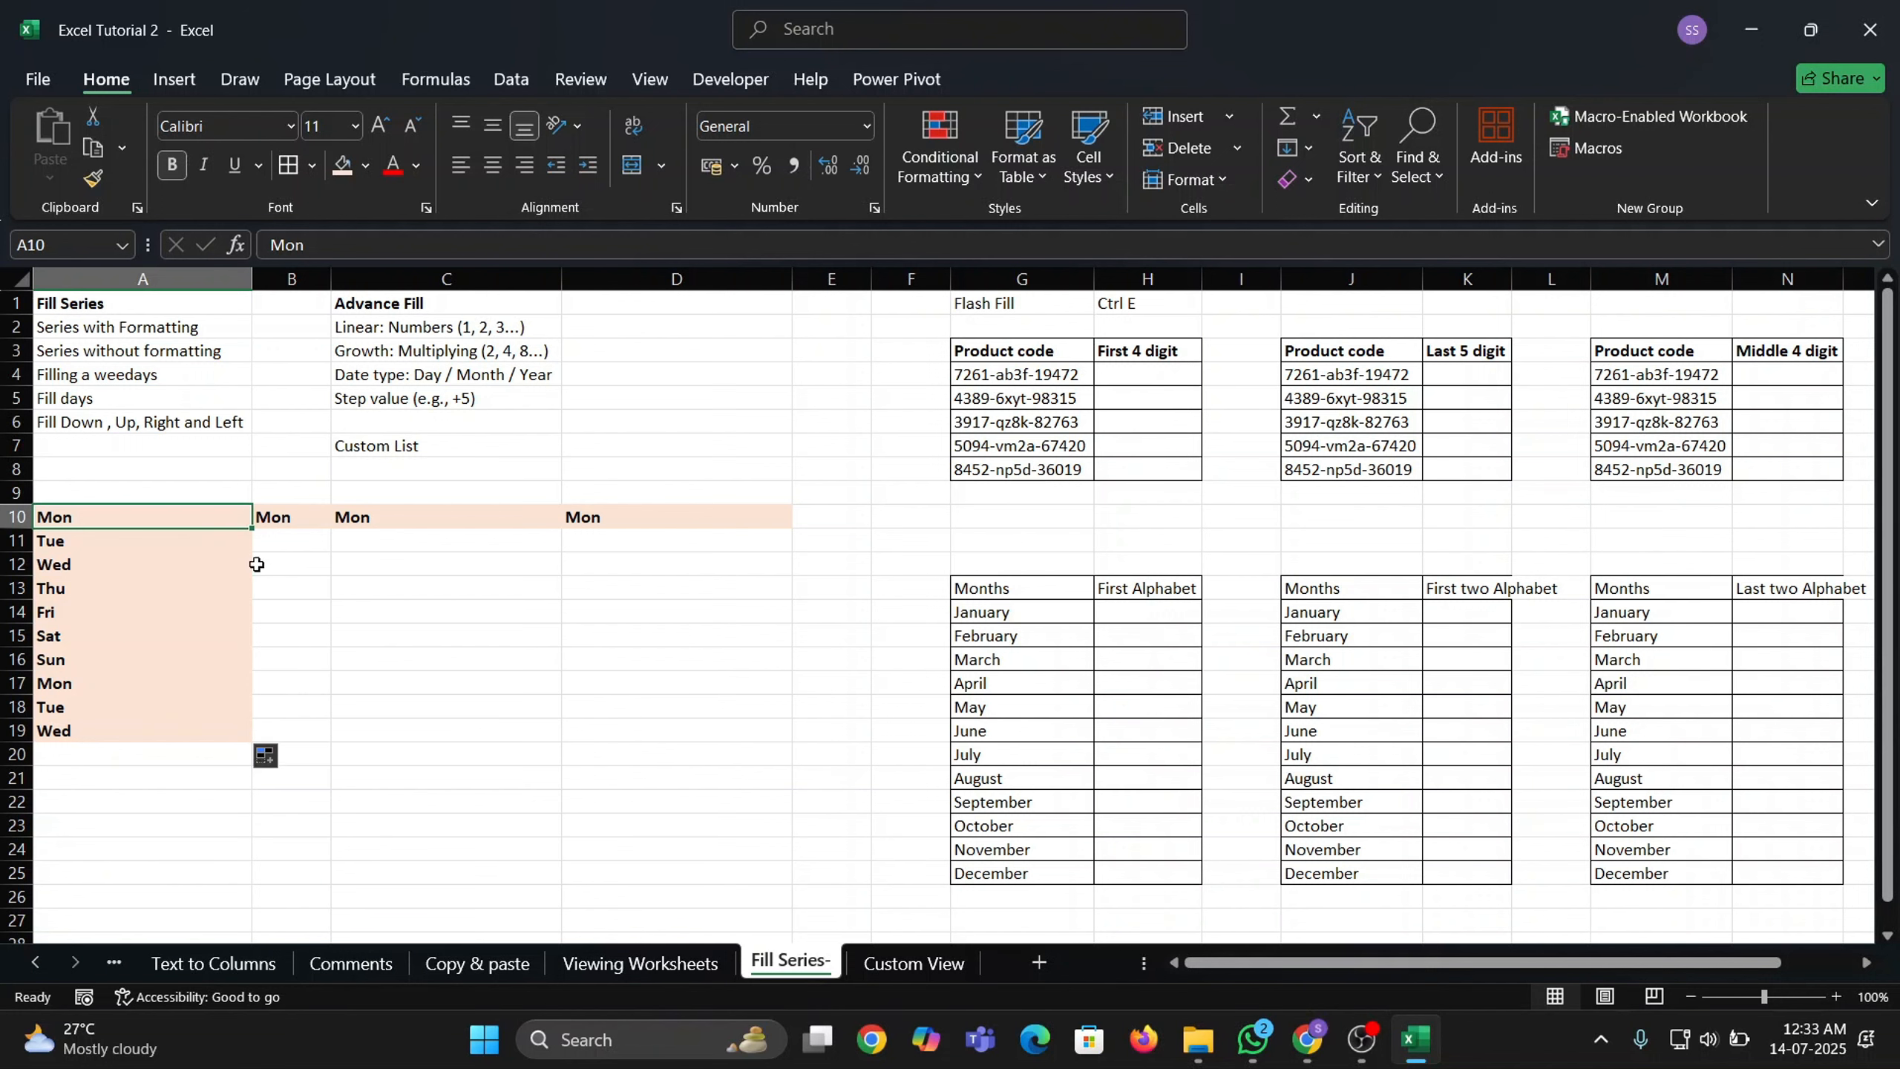
click(308, 521)
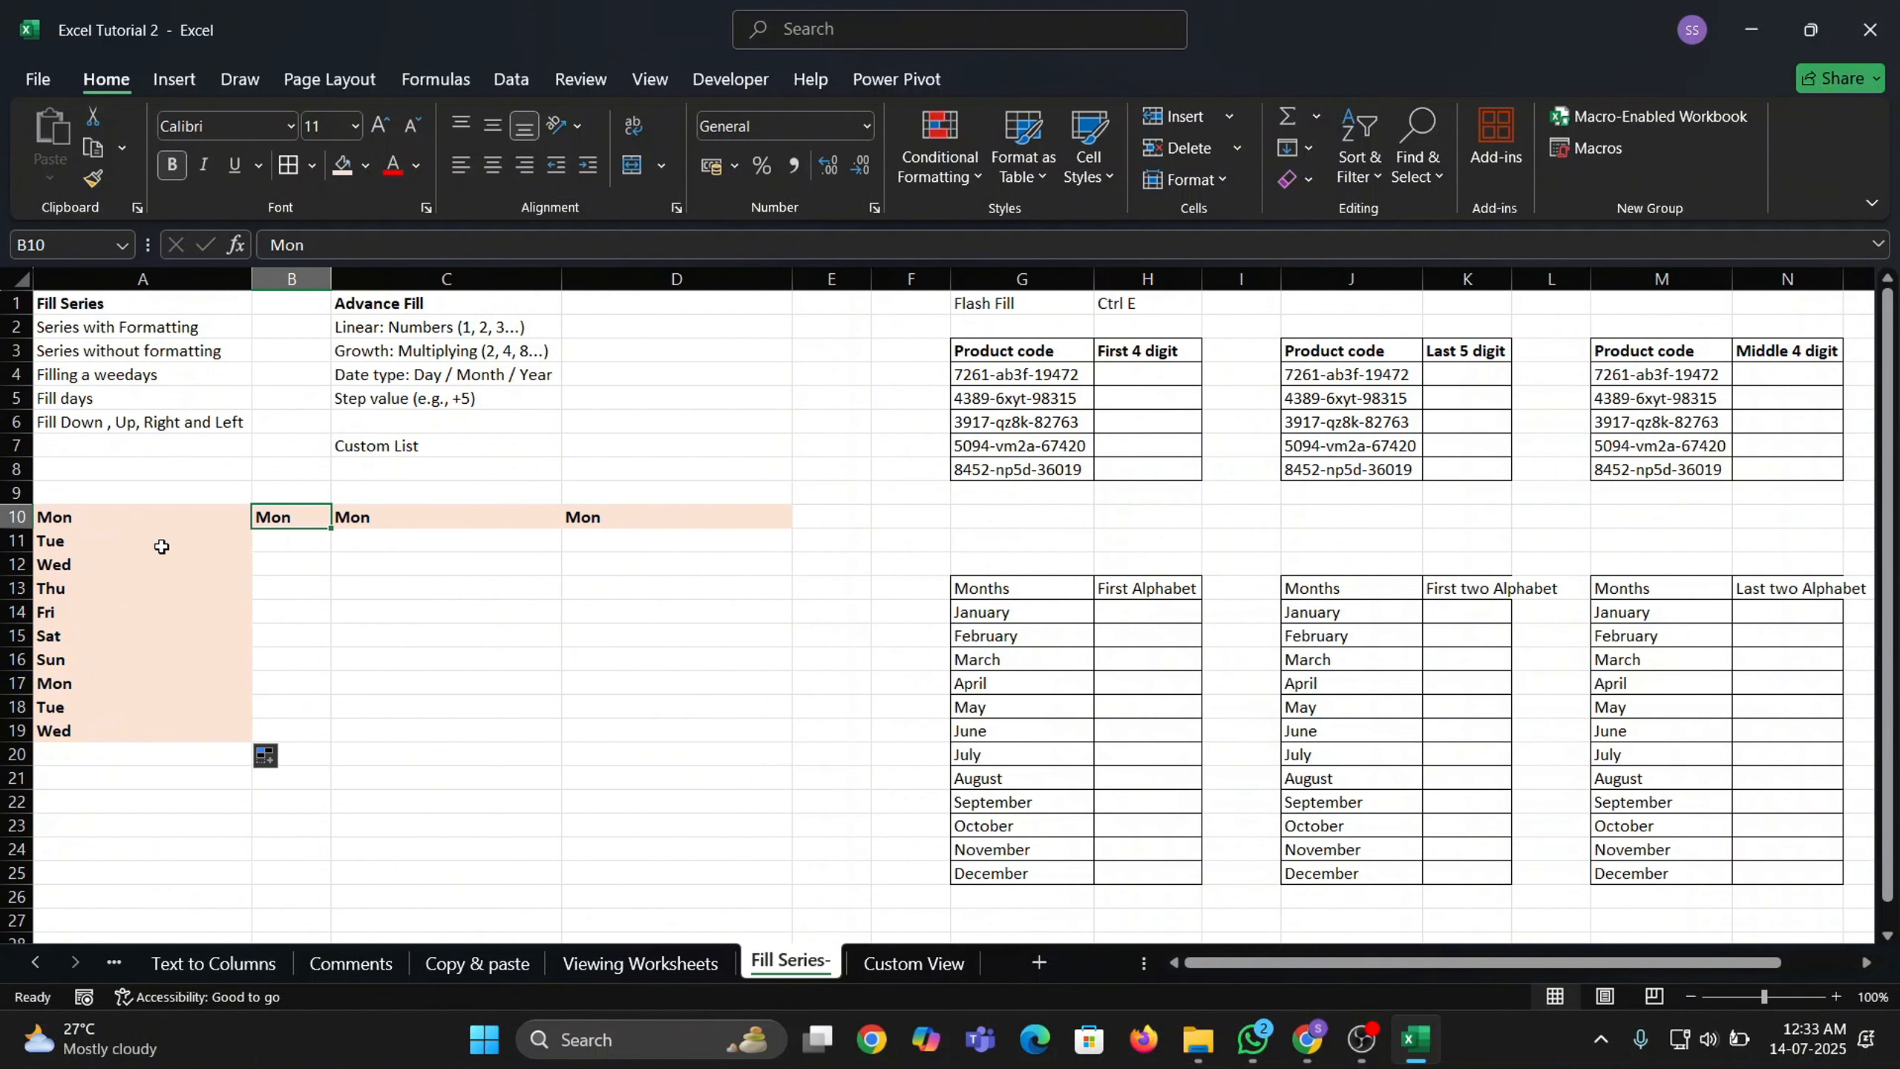
drag(157, 543, 184, 727)
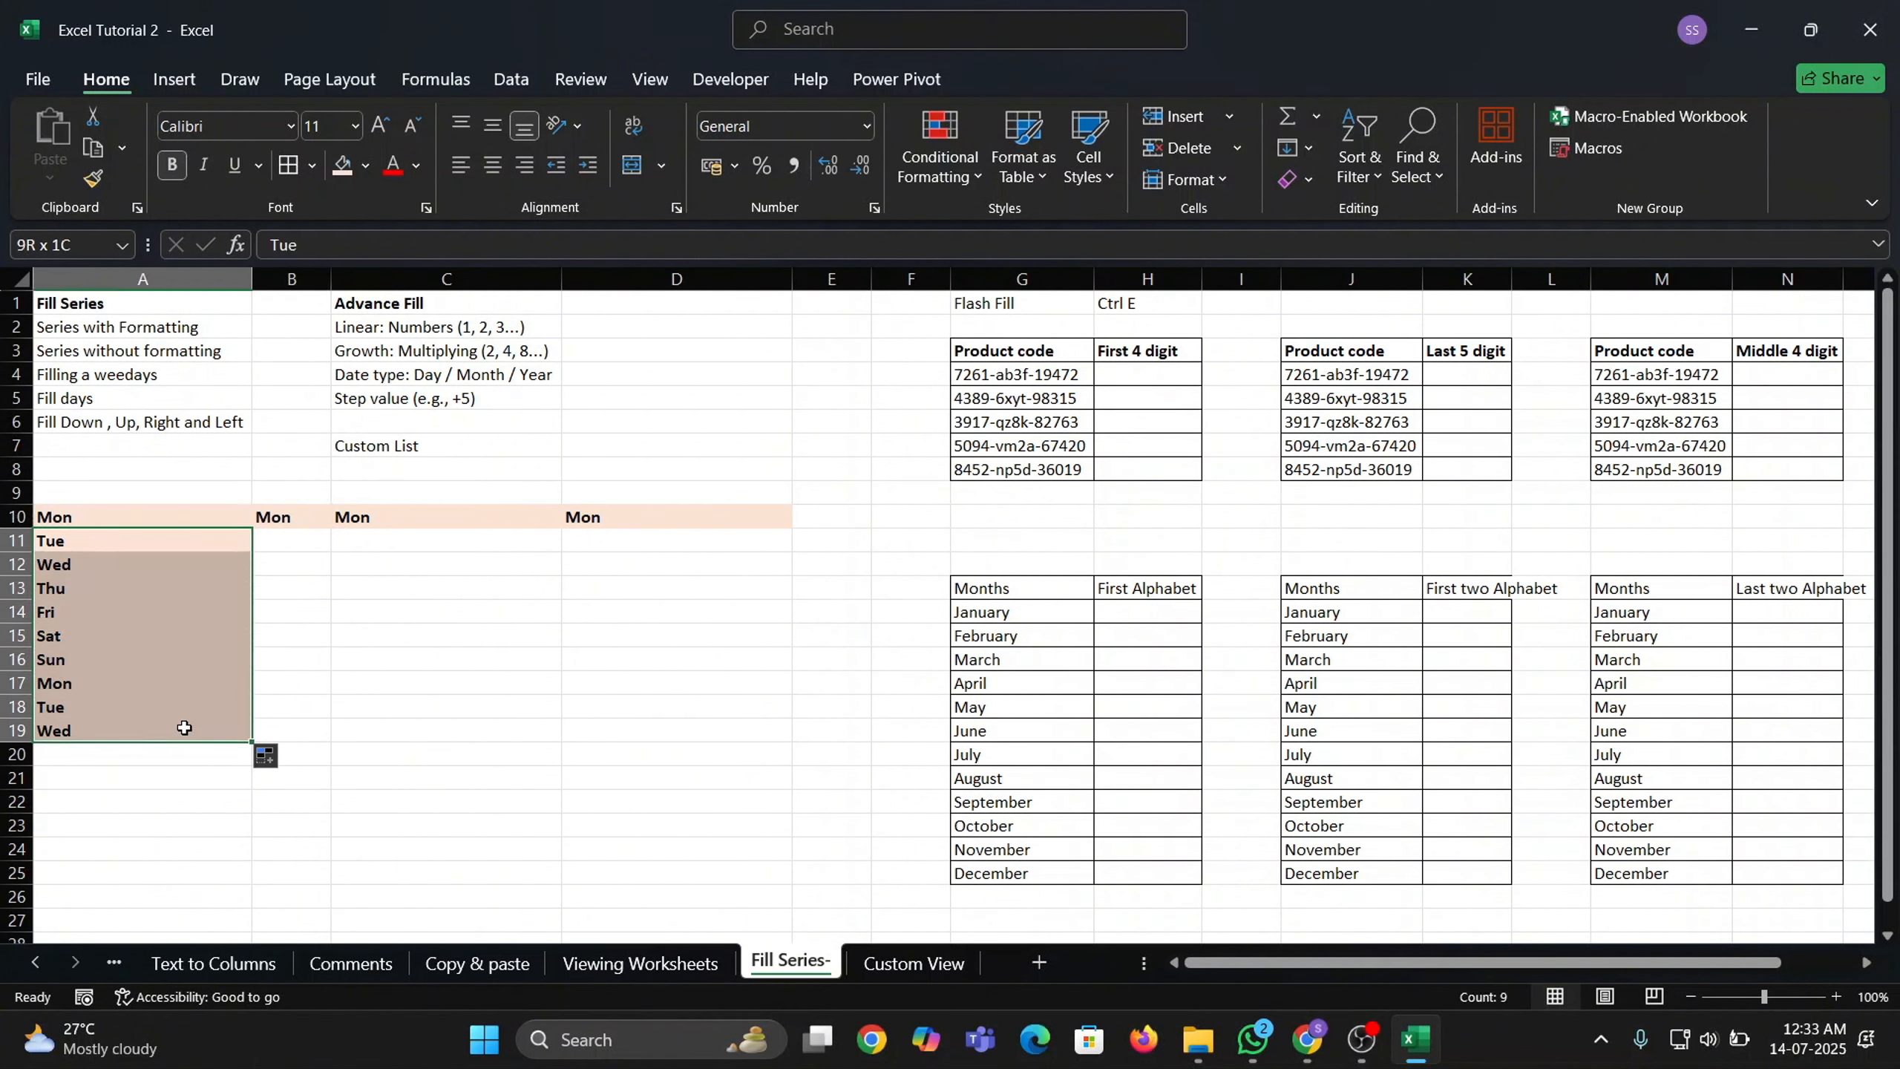
Fill B11:B19 with Tue through Wed using Fill Without Formatting.
click(317, 531)
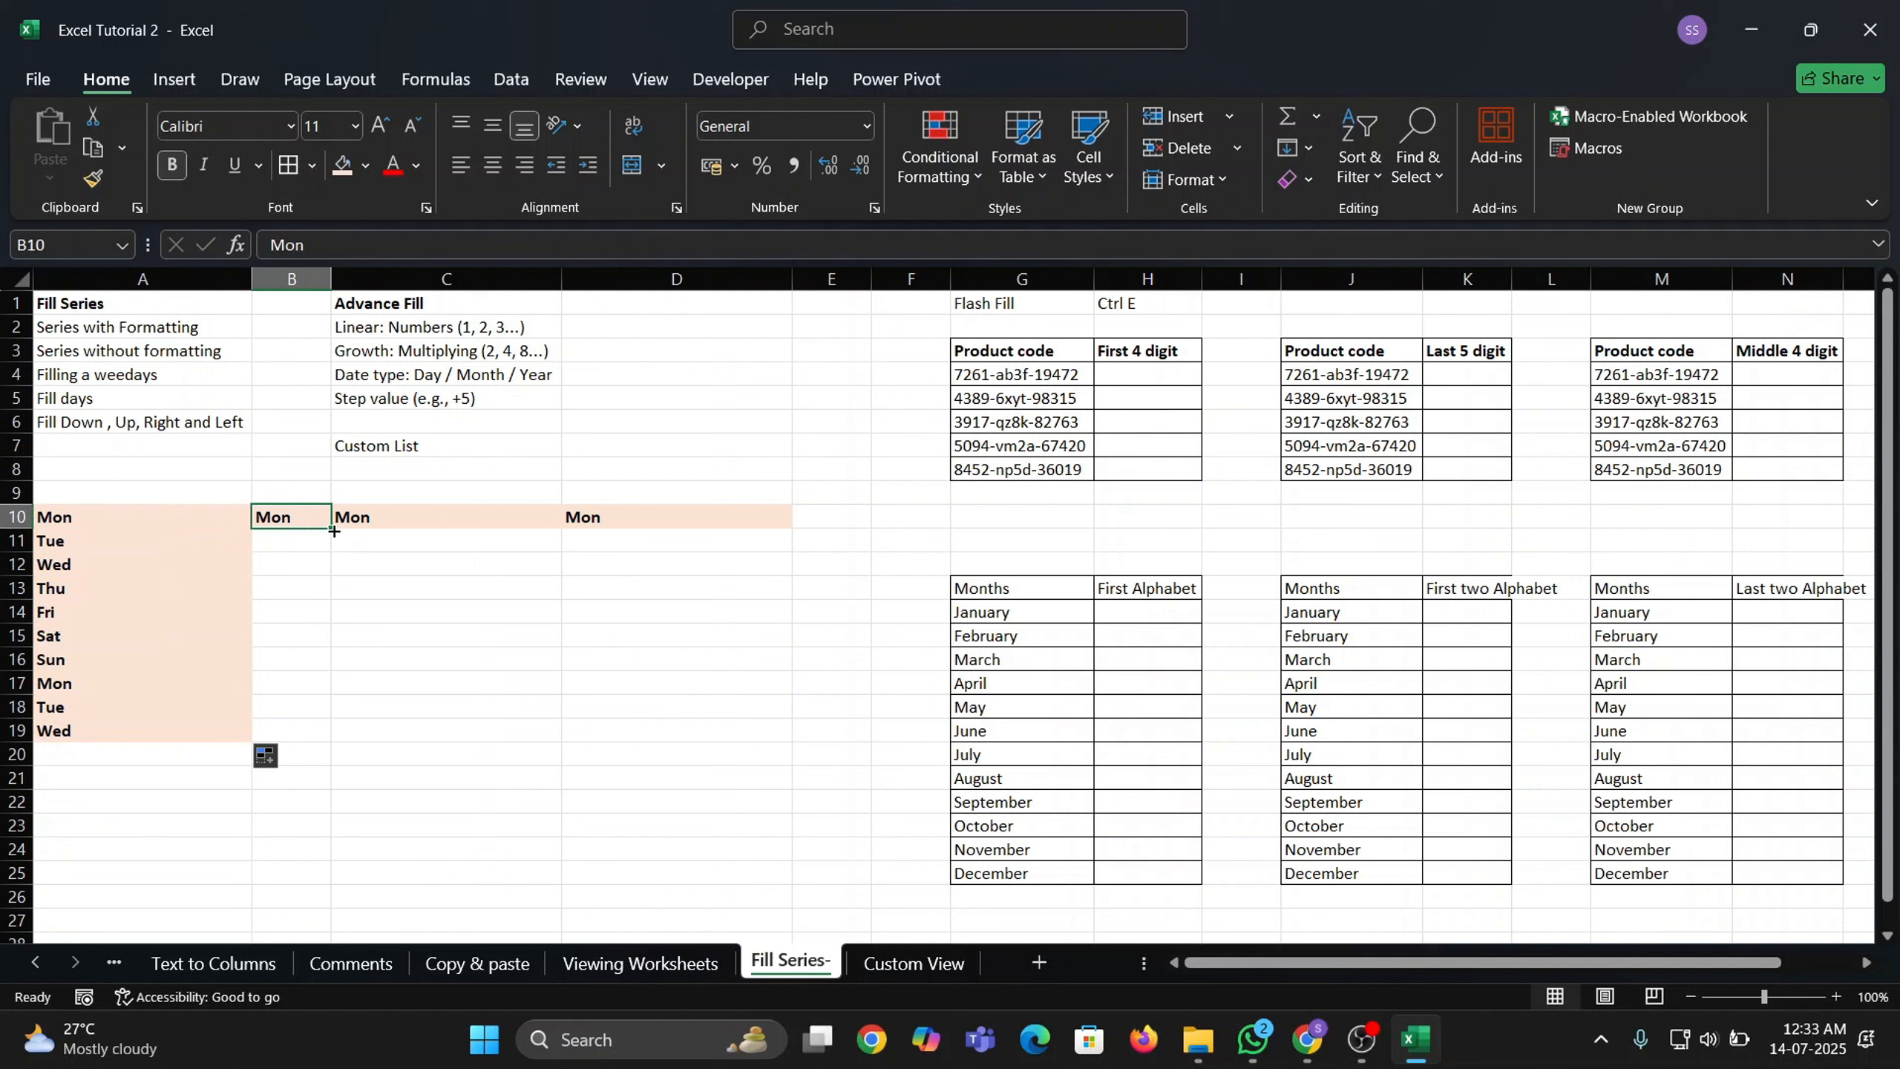
drag(334, 530, 334, 737)
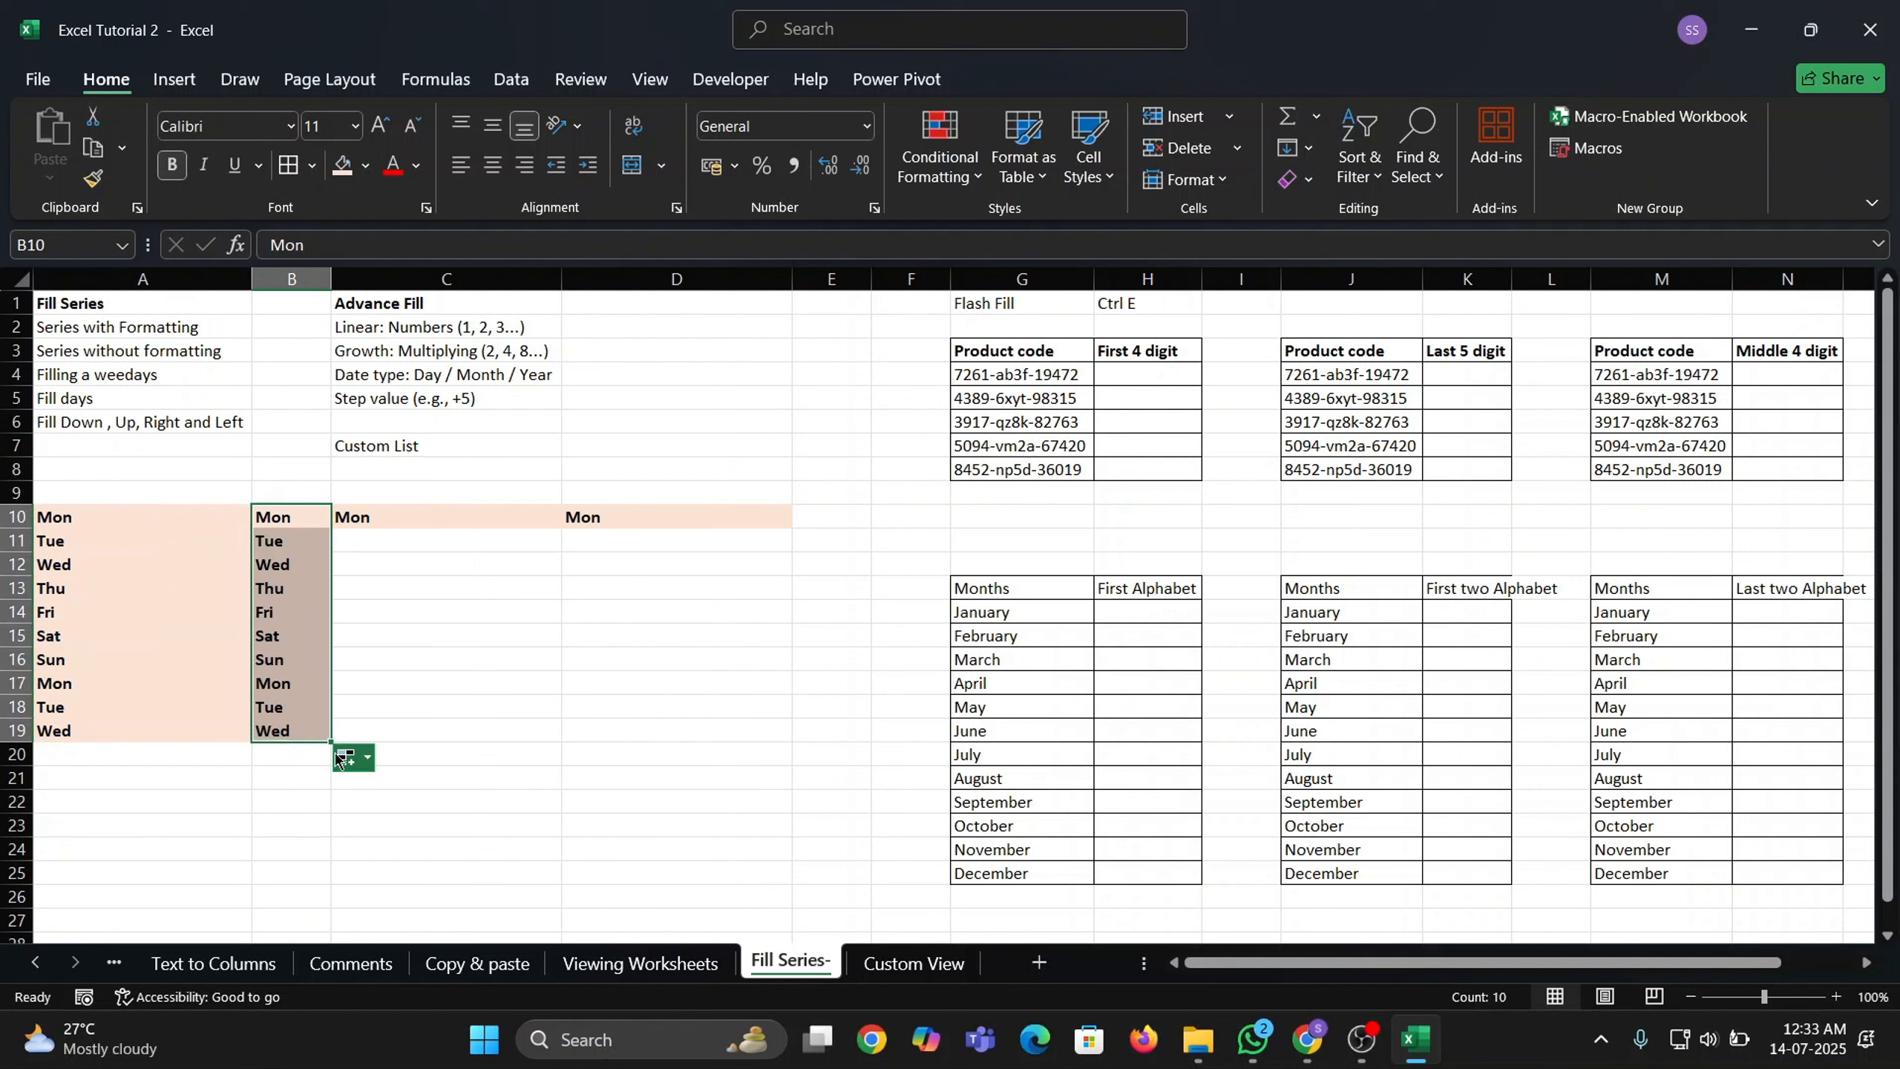
click(352, 757)
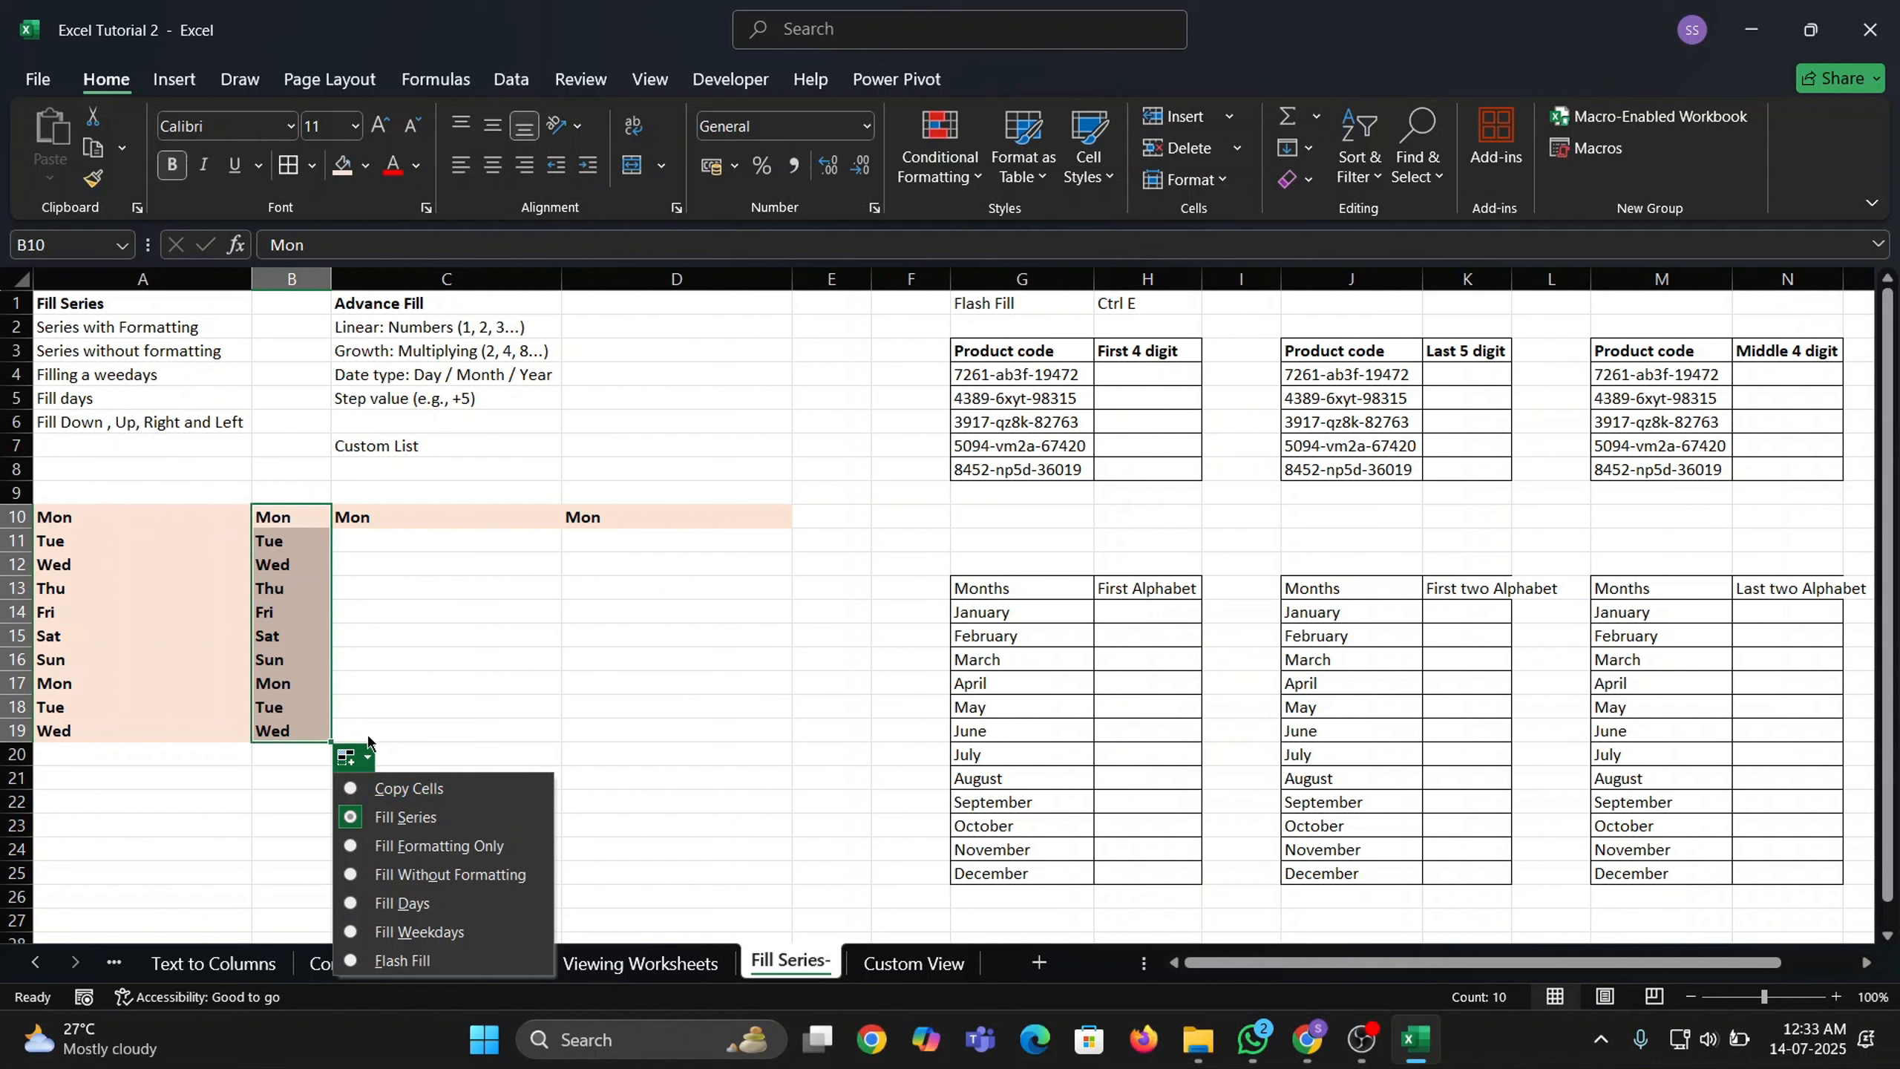
click(402, 876)
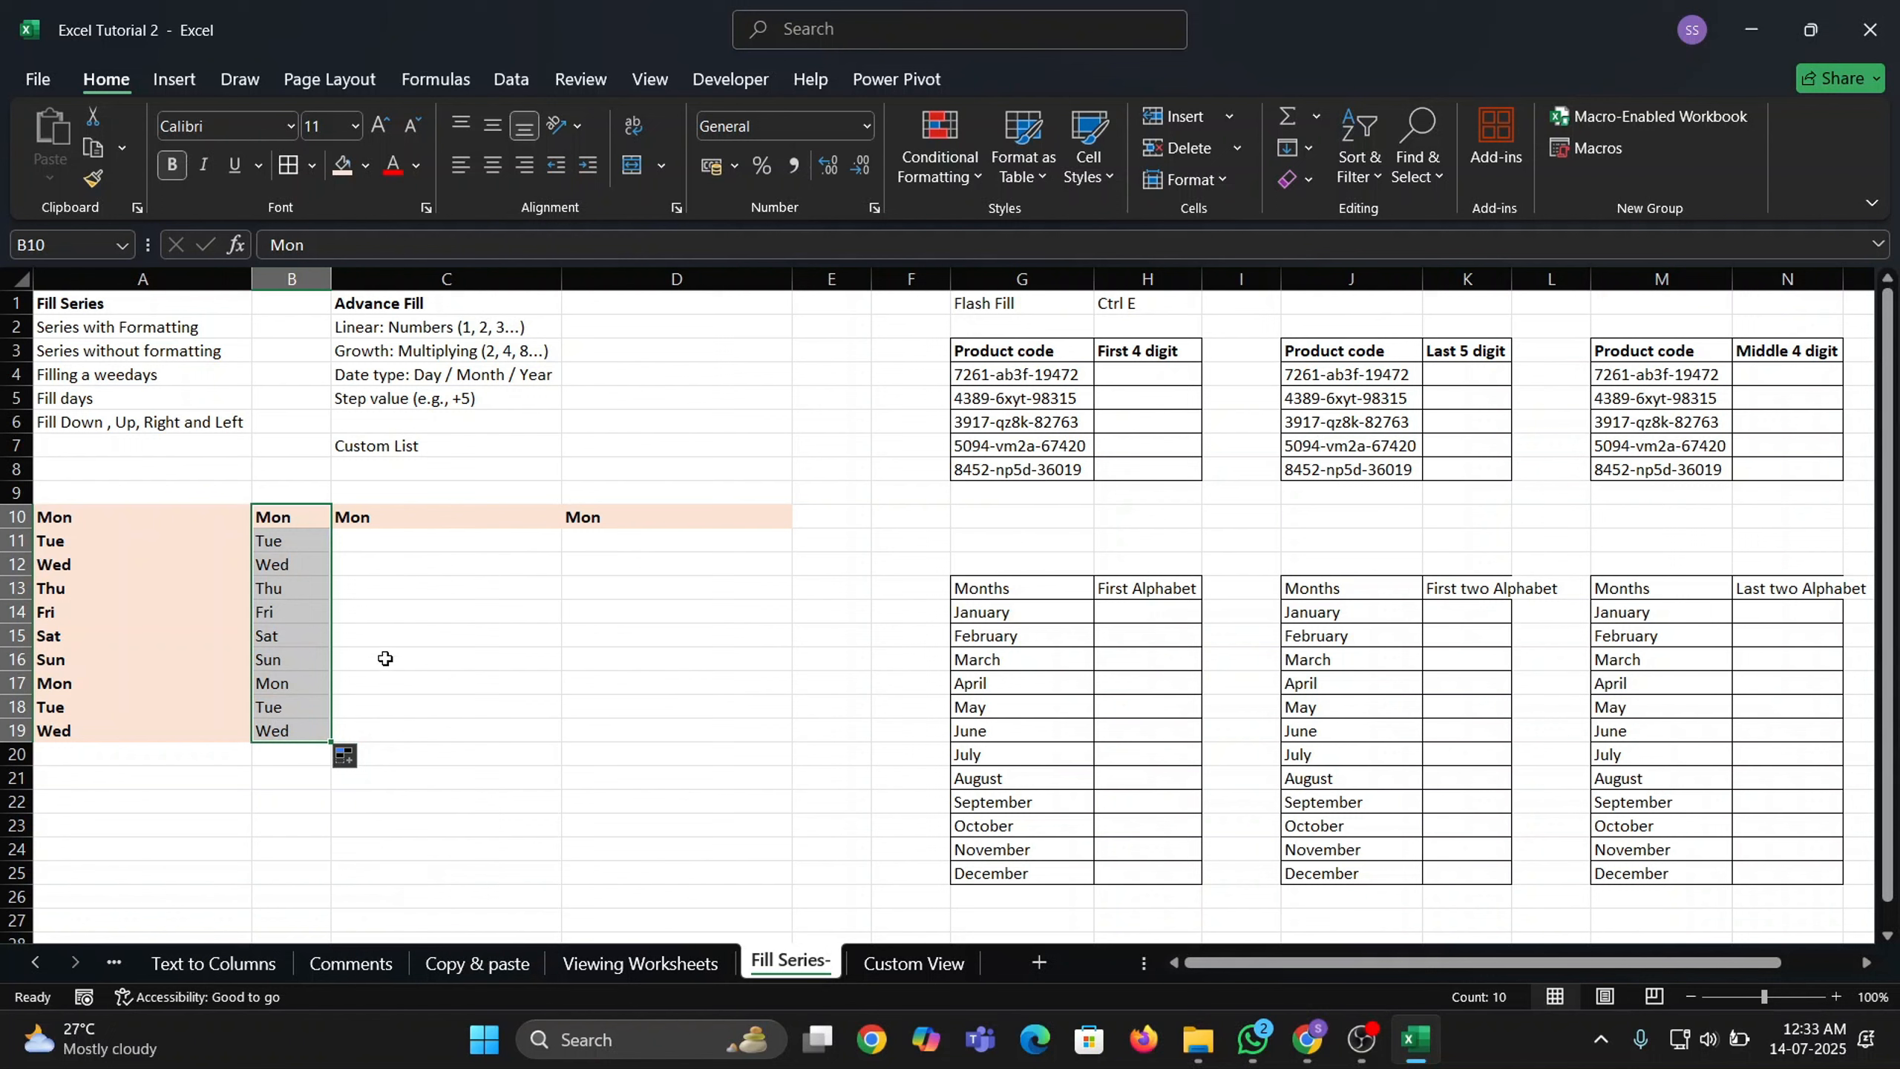
click(374, 635)
drag(280, 536, 299, 730)
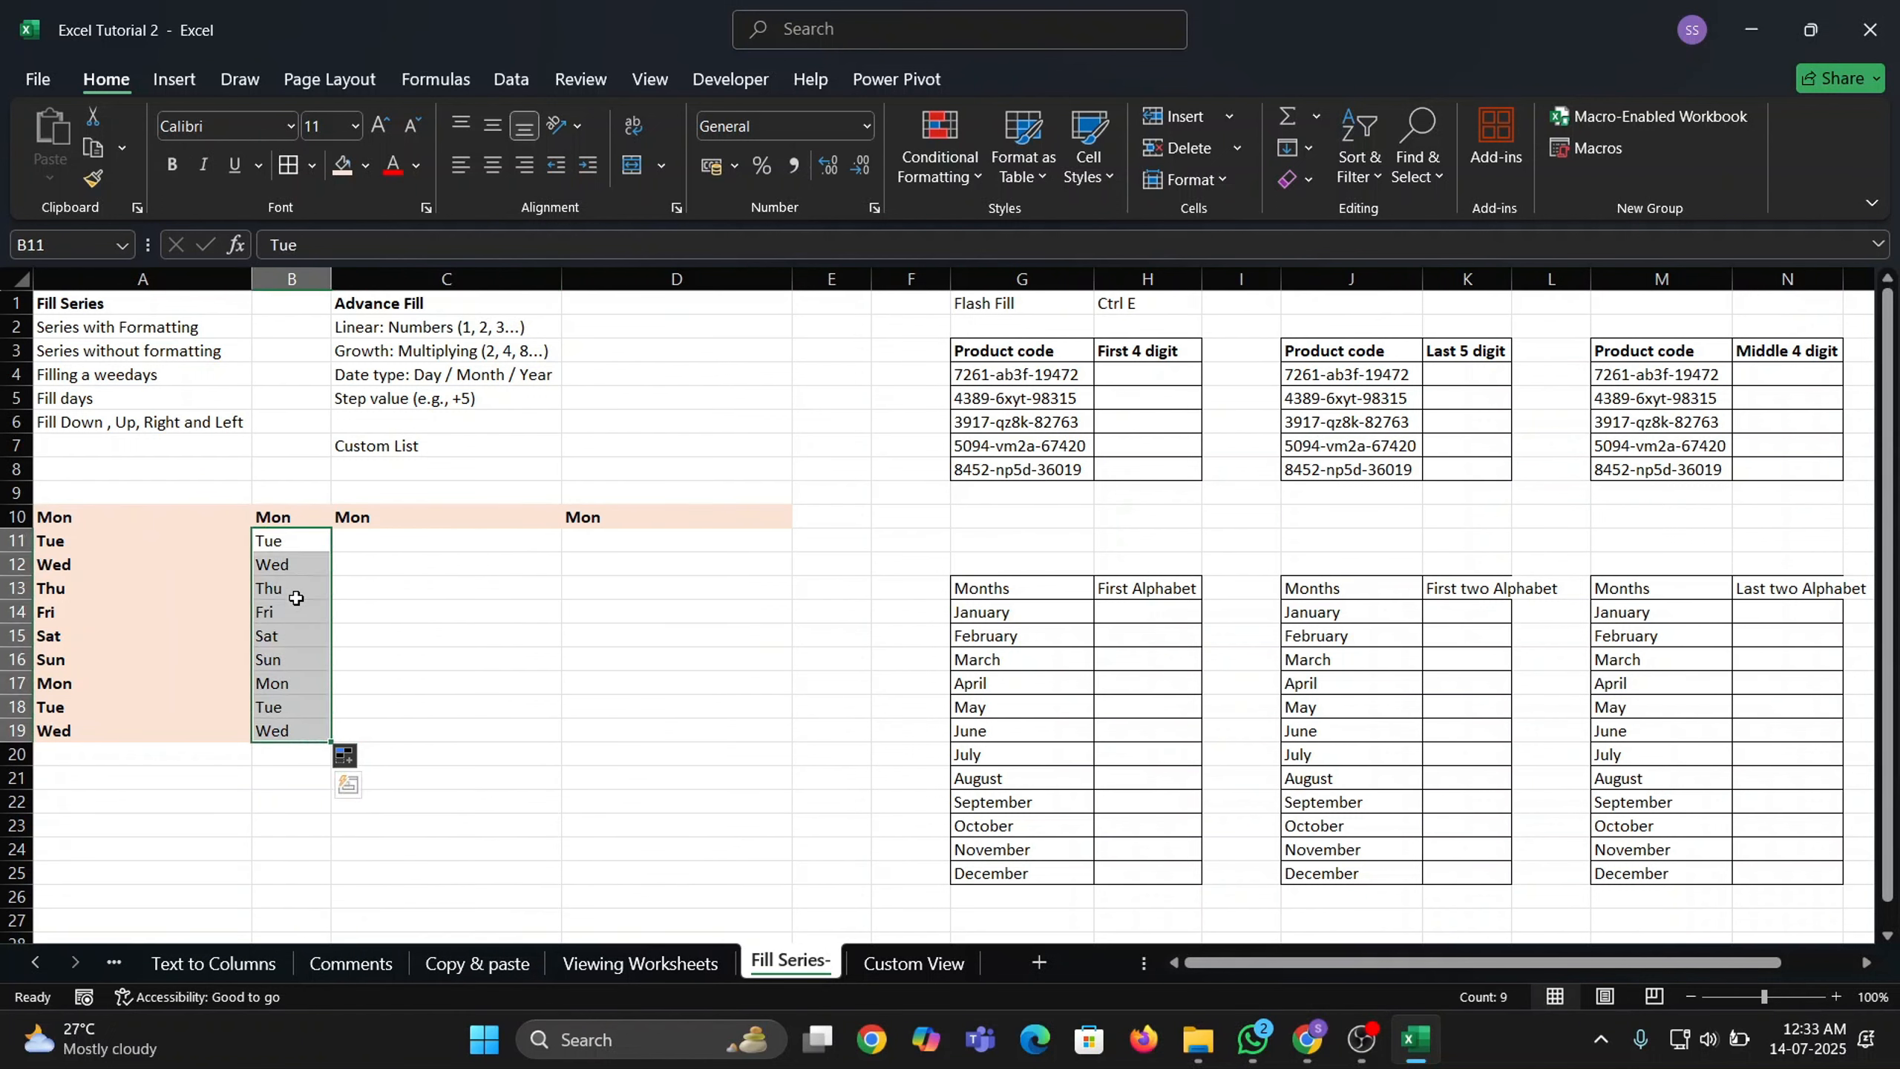
click(380, 518)
click(72, 373)
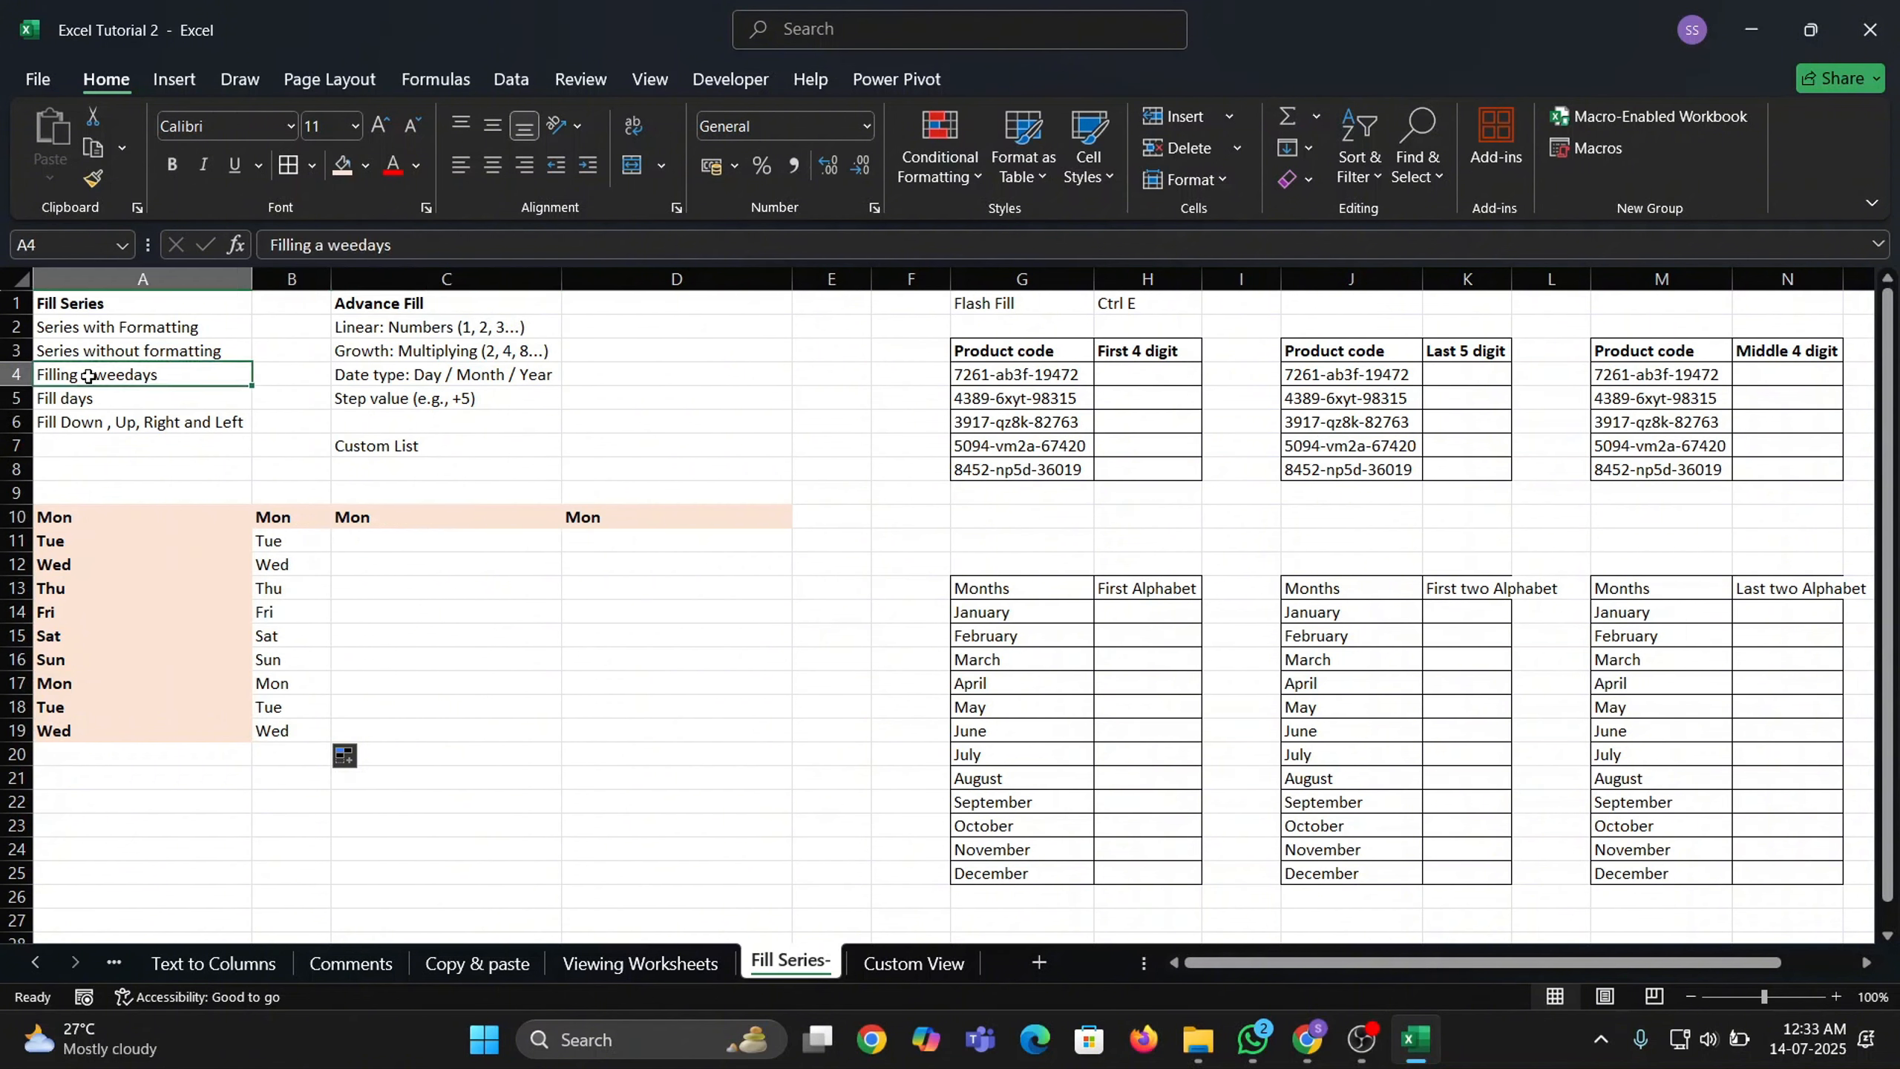
click(445, 516)
Extend Mon down column C to row 19 using Fill Weekdays, skipping Sat and Sun.
drag(270, 516, 269, 733)
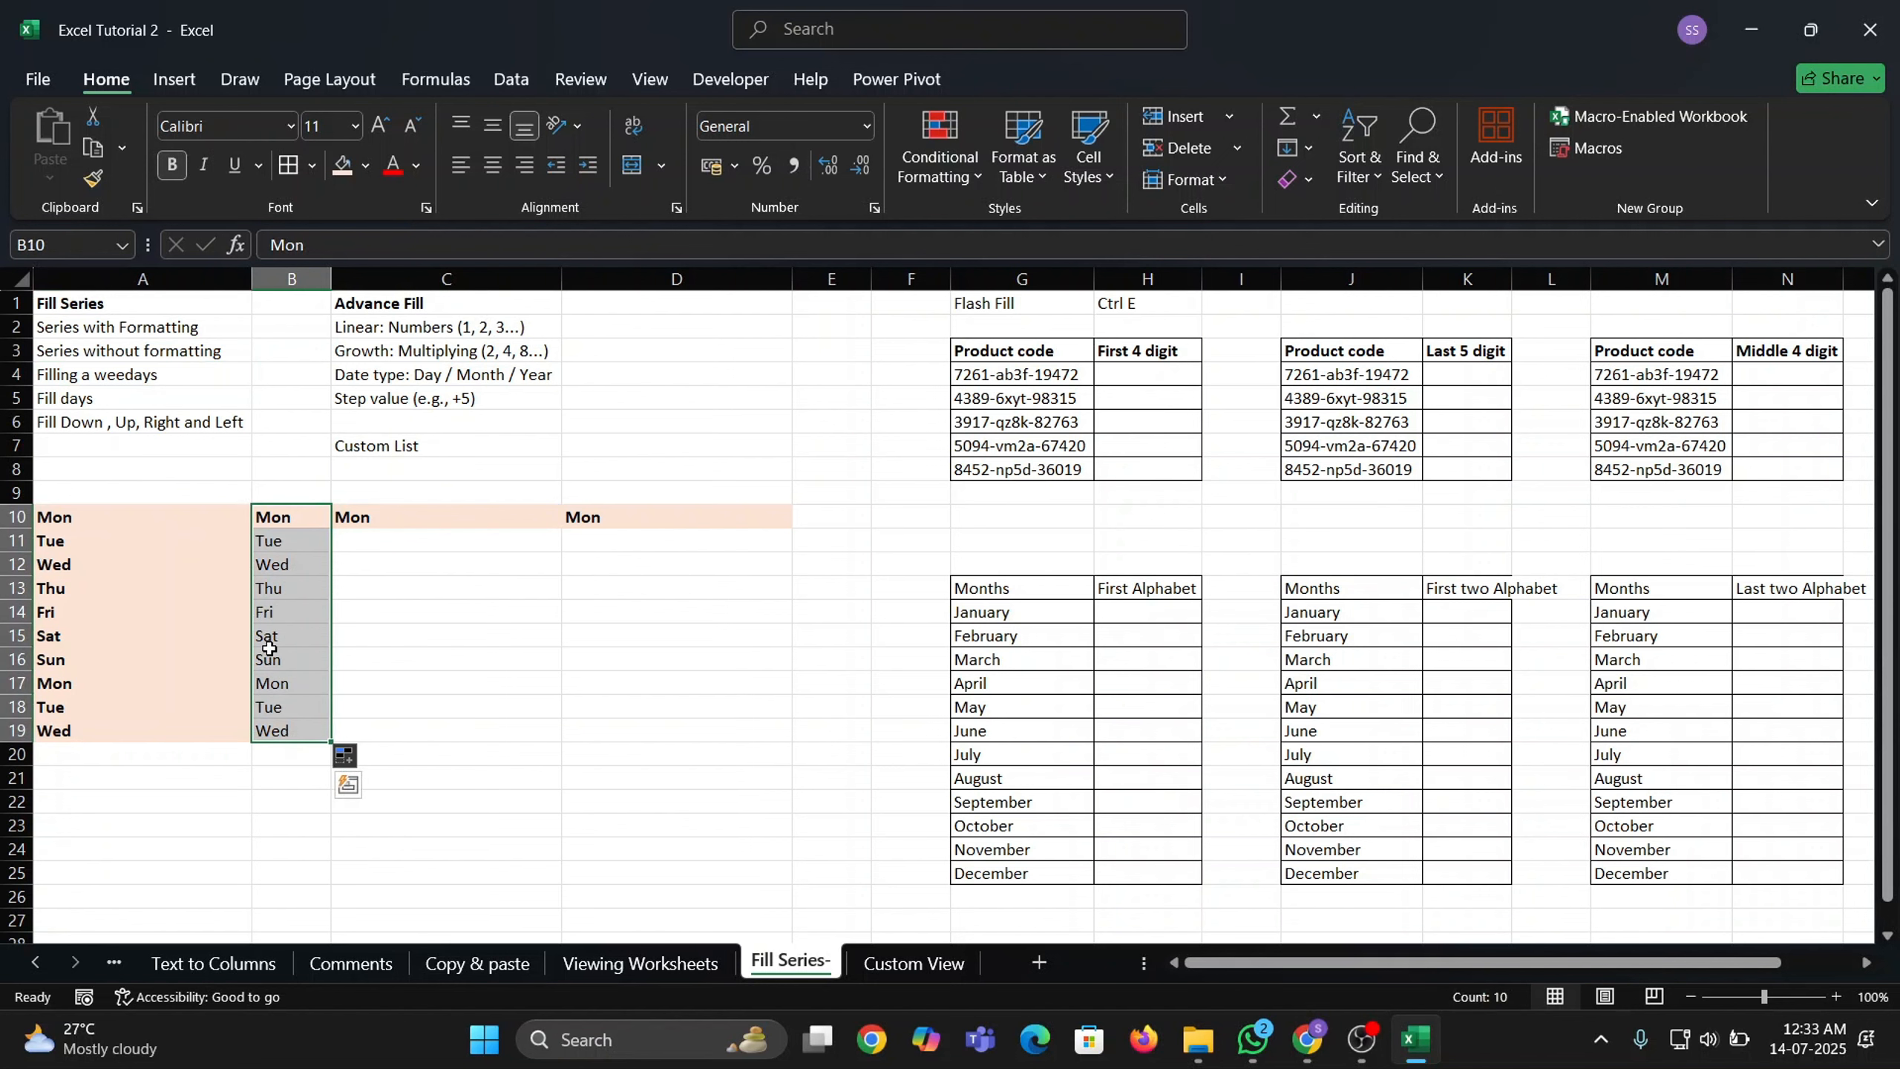
click(524, 518)
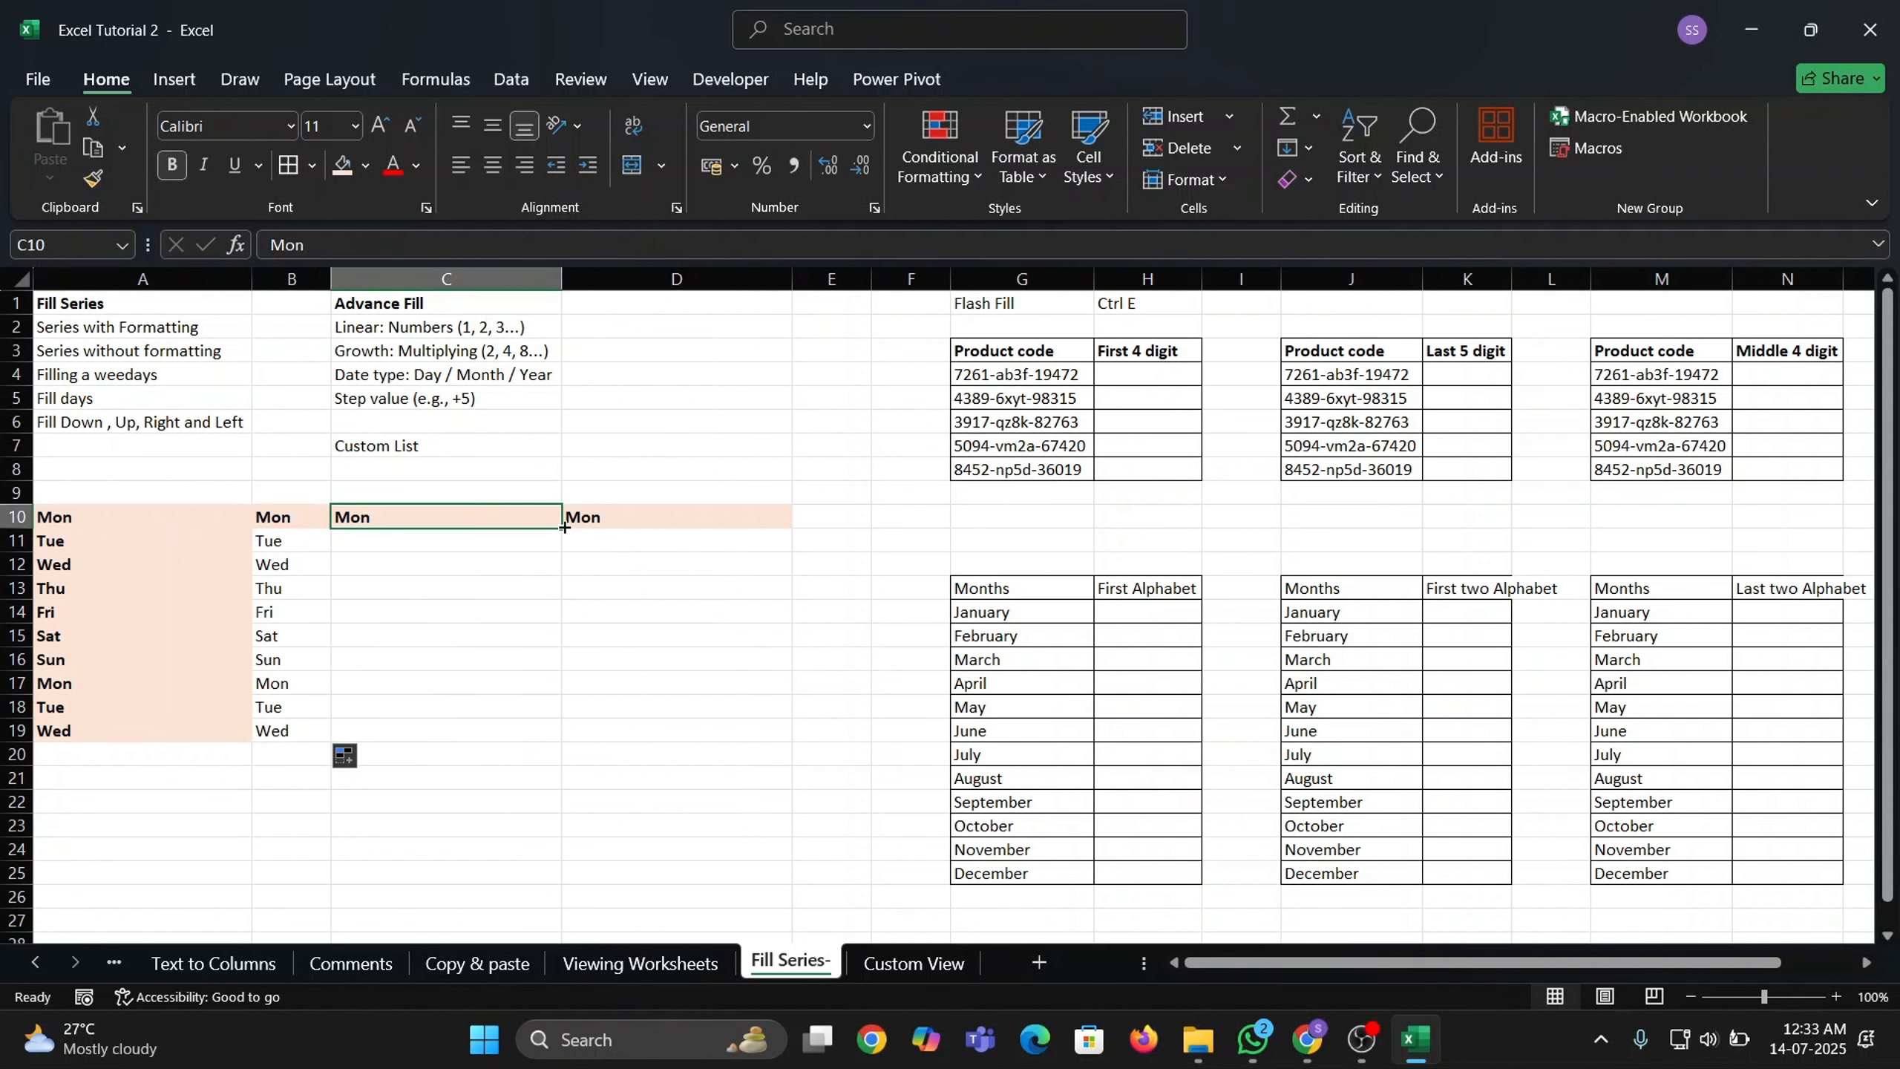
drag(561, 528, 563, 743)
click(577, 758)
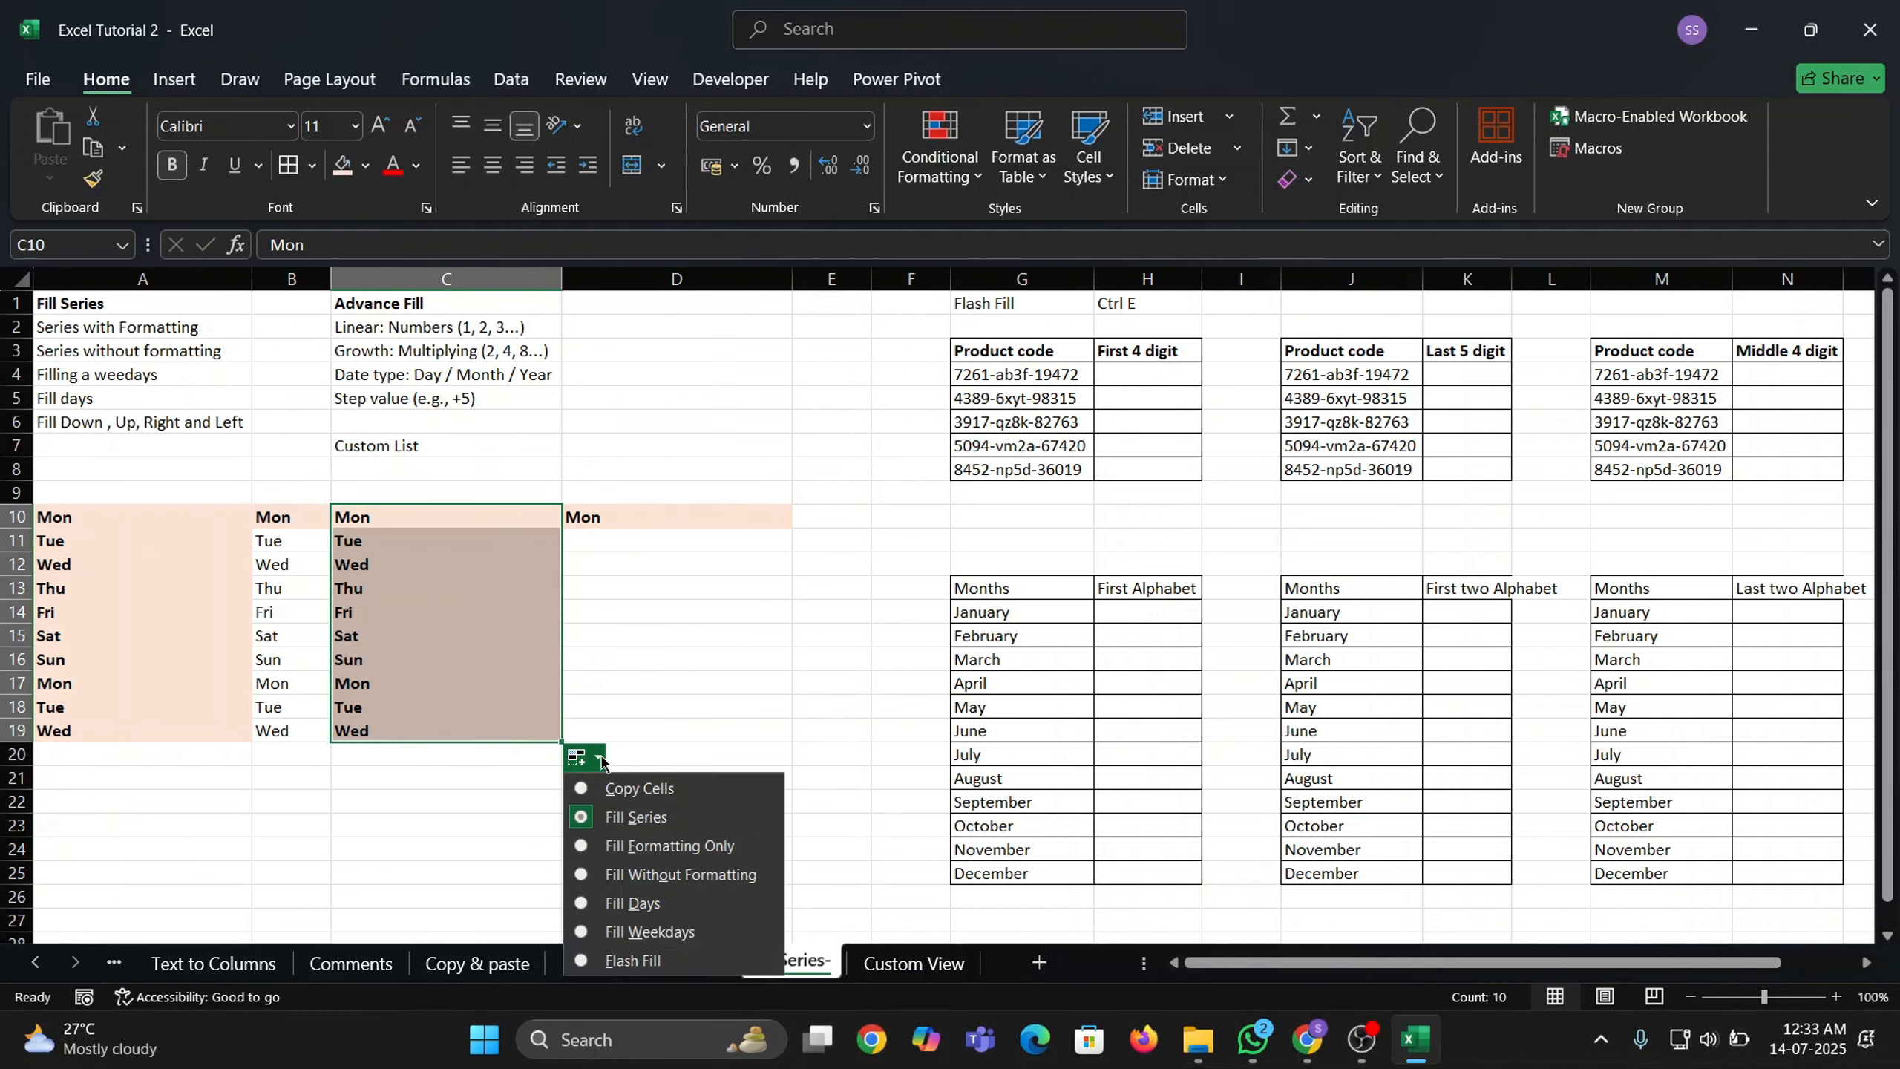
click(644, 939)
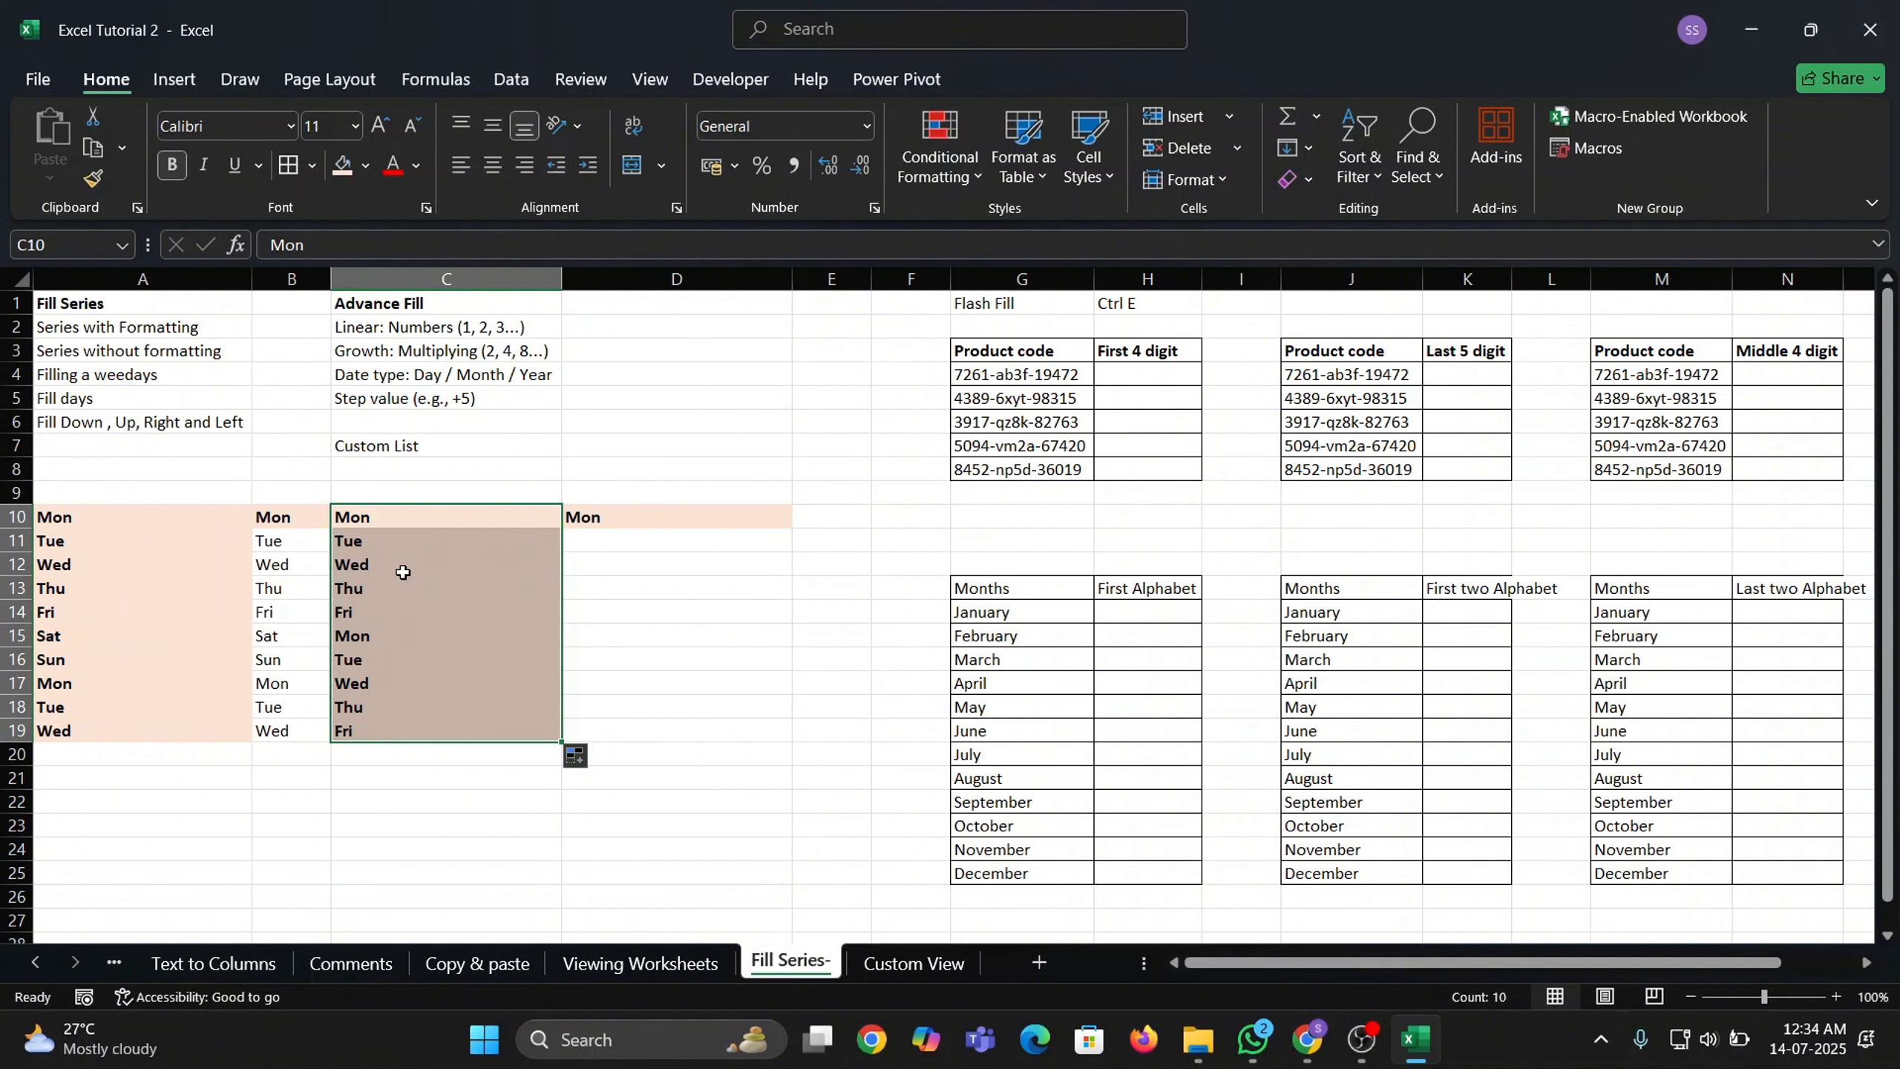
Switch the C10:C19 fill to Fill Days so Sat and Sun are included.
click(446, 548)
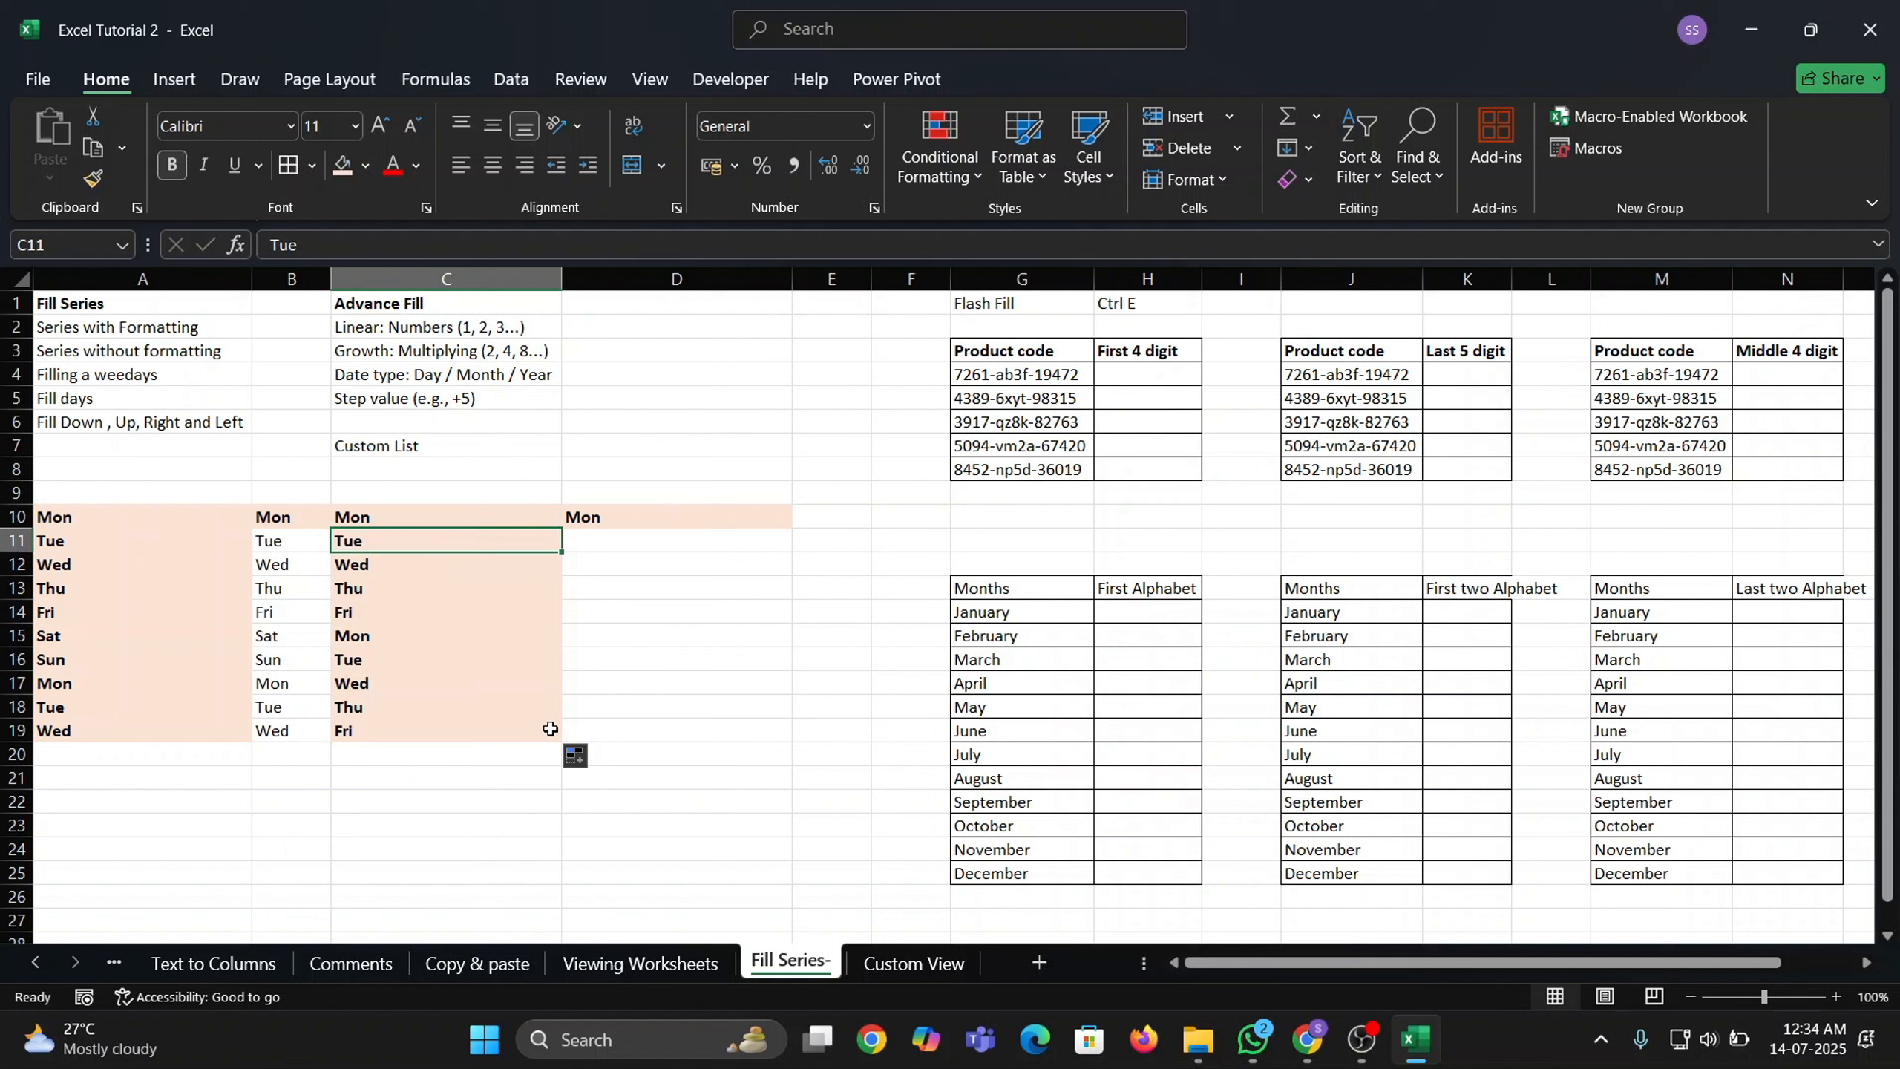
drag(503, 522, 555, 737)
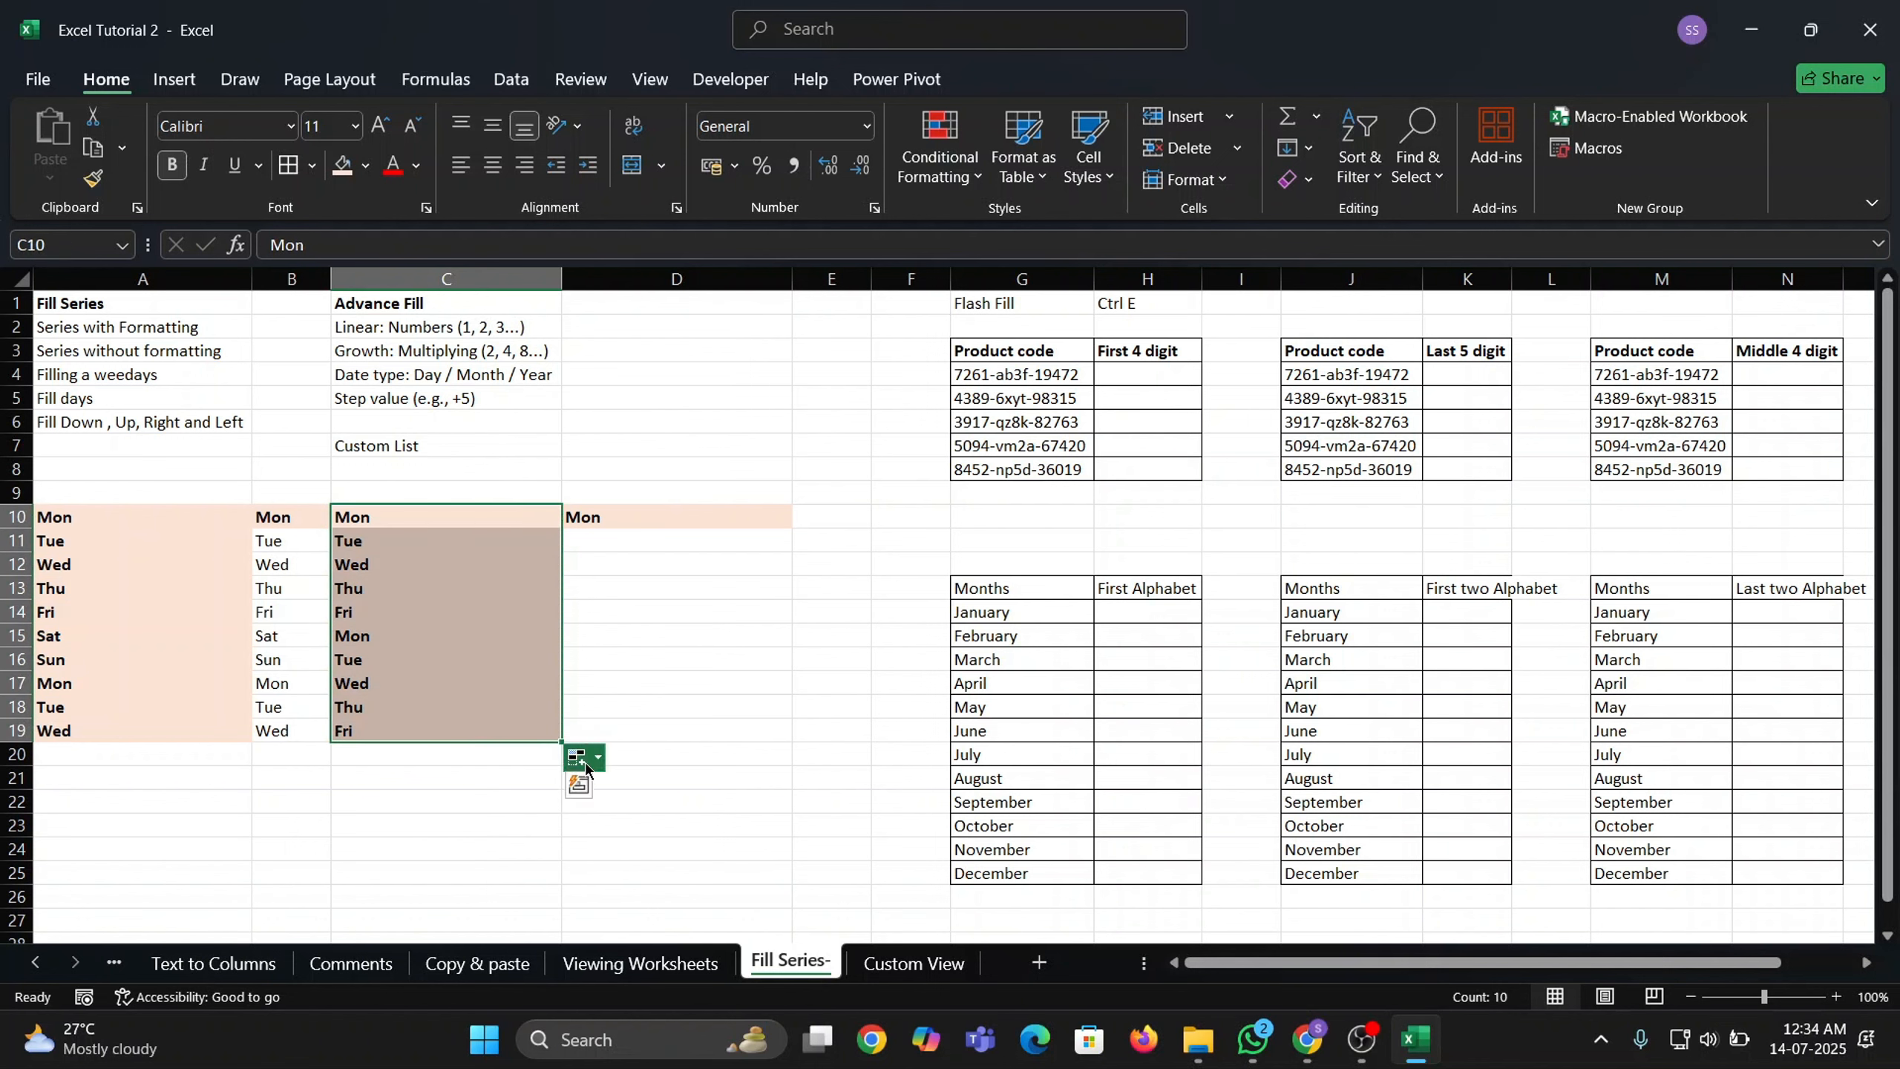
click(577, 756)
click(618, 906)
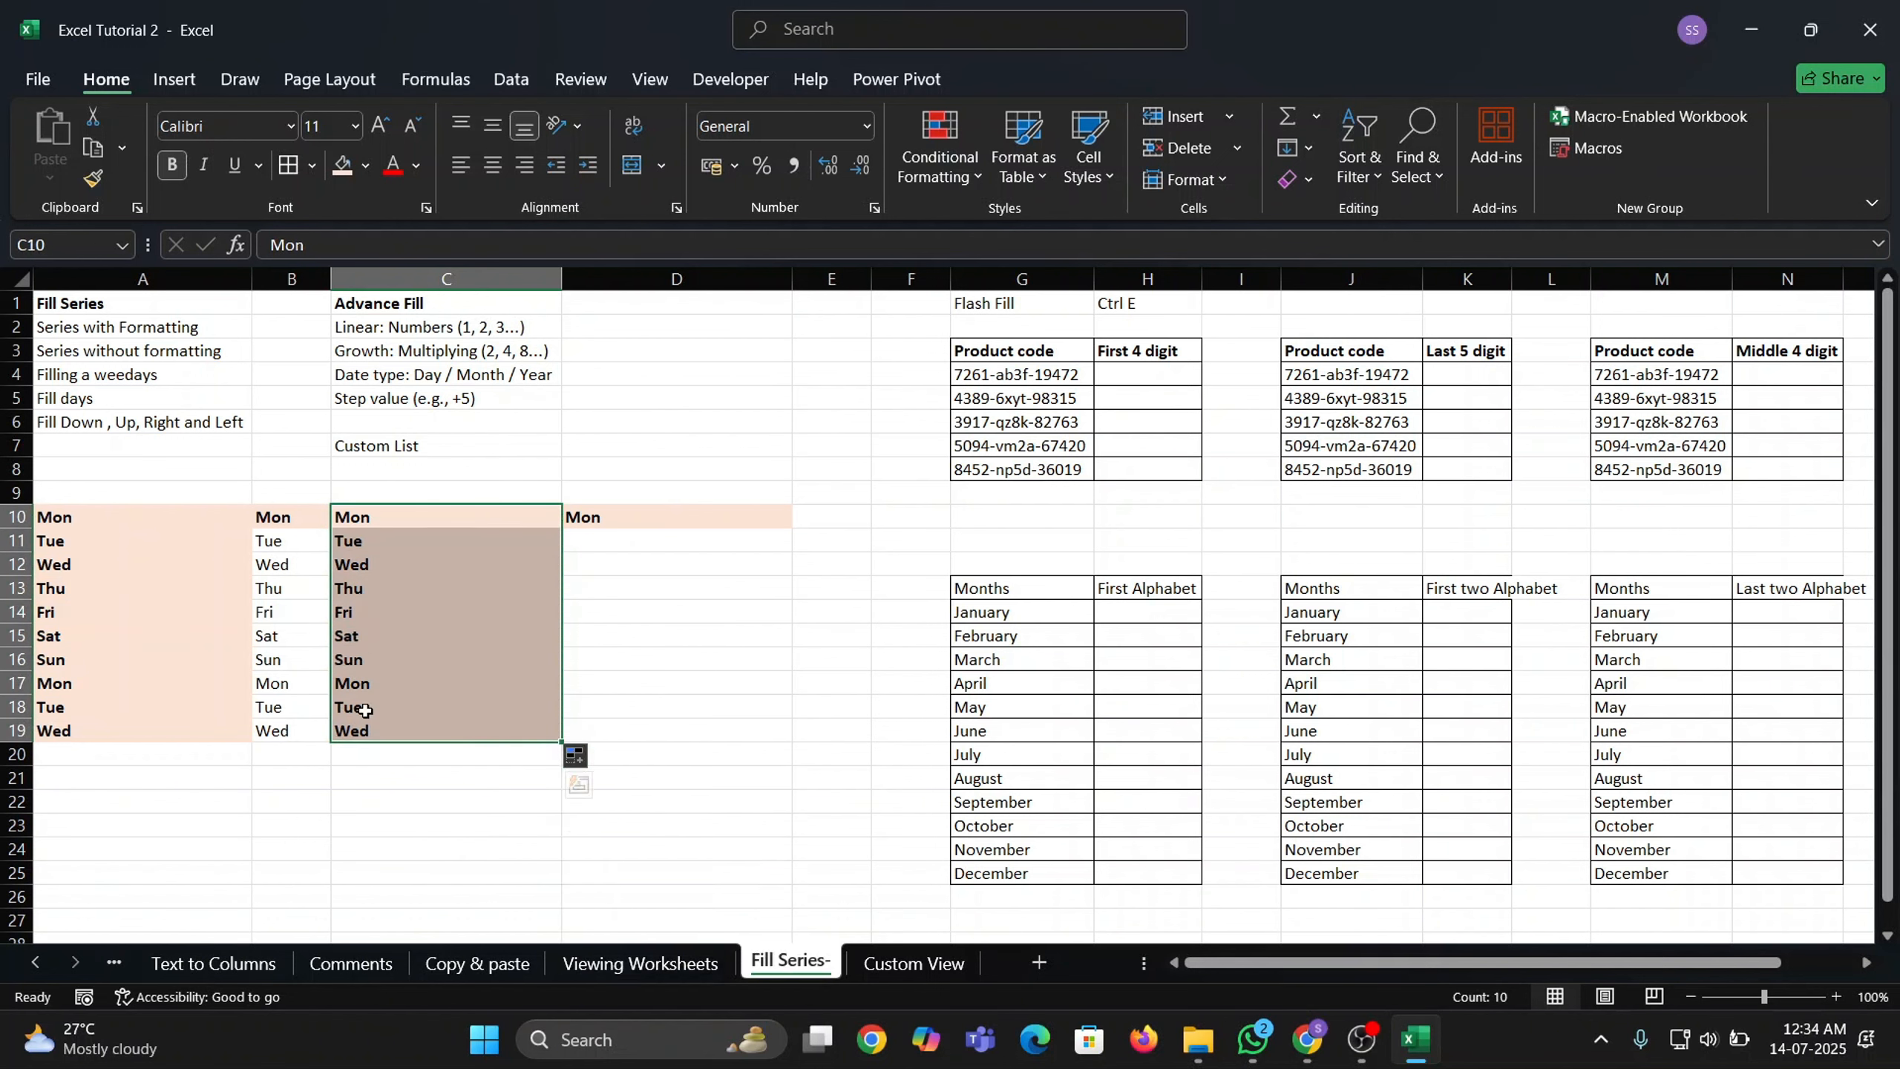
click(582, 759)
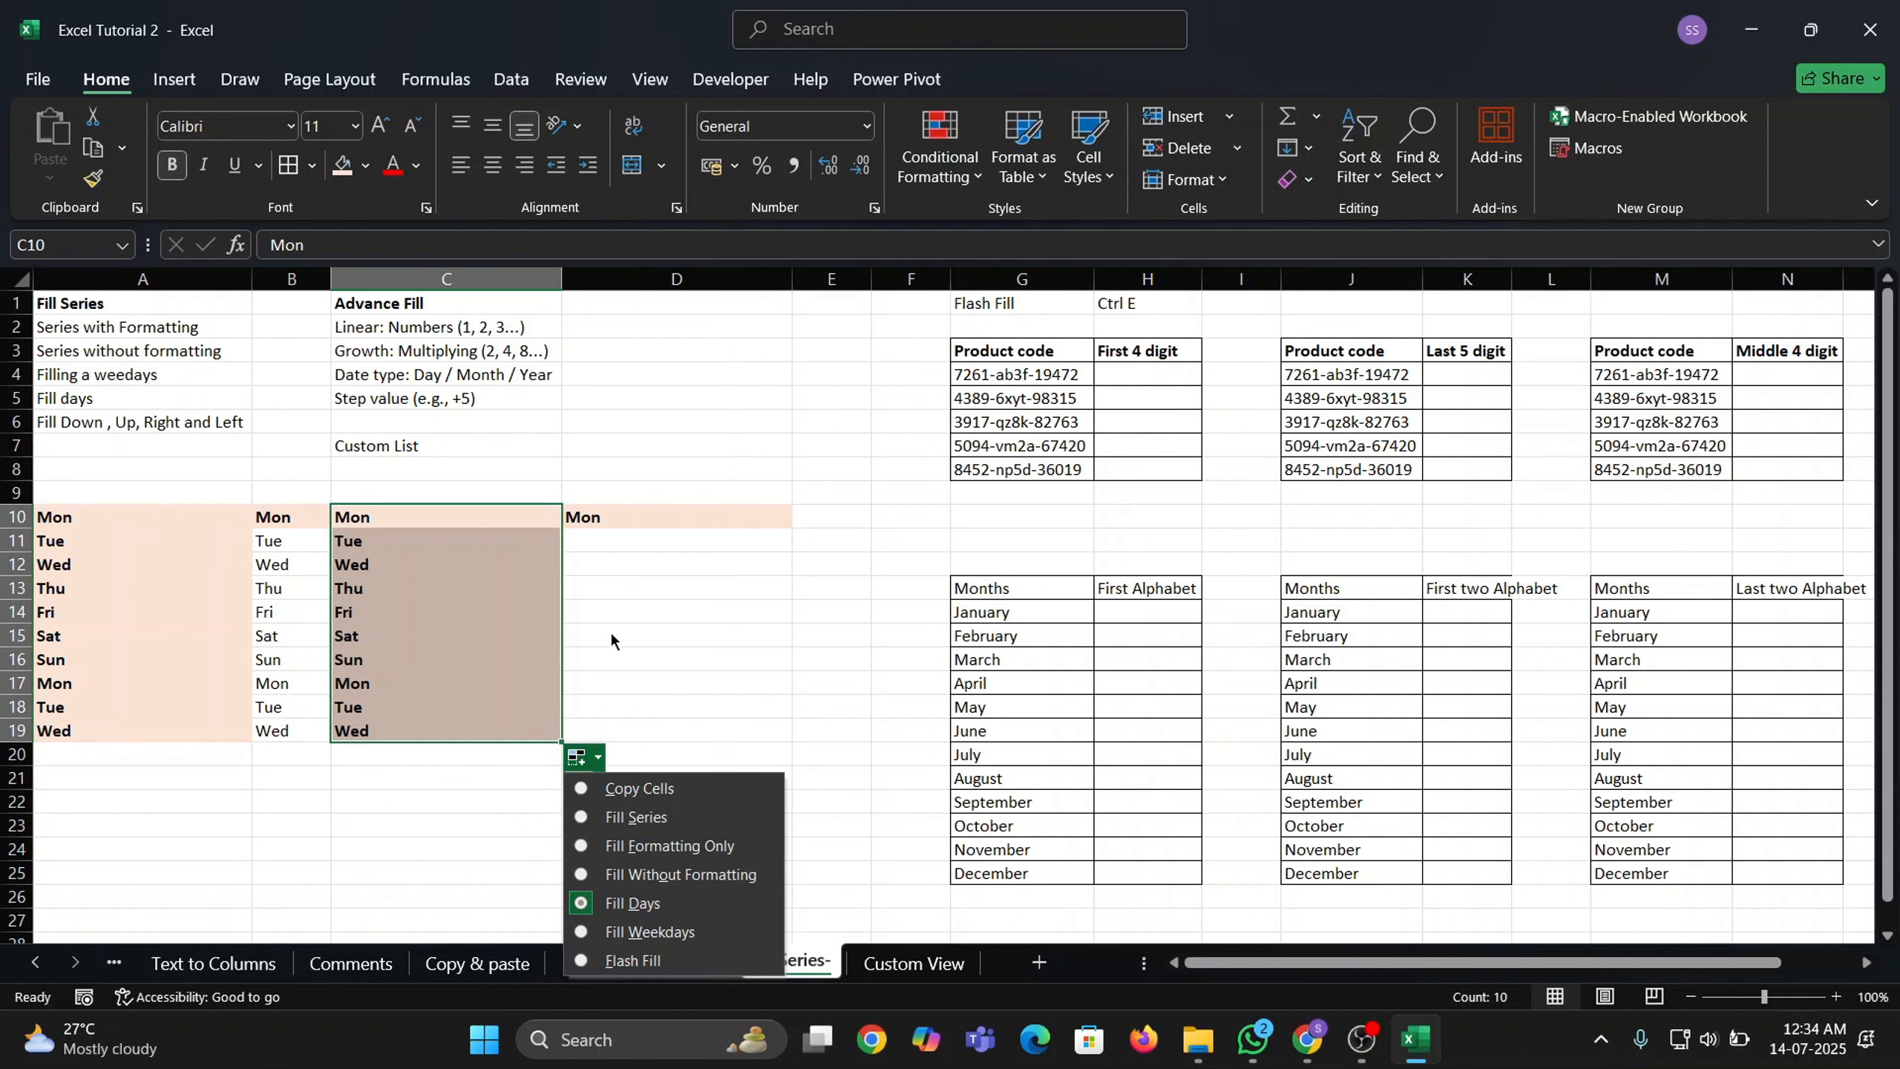
Enter Mon in cell A22 and copy it.
click(583, 581)
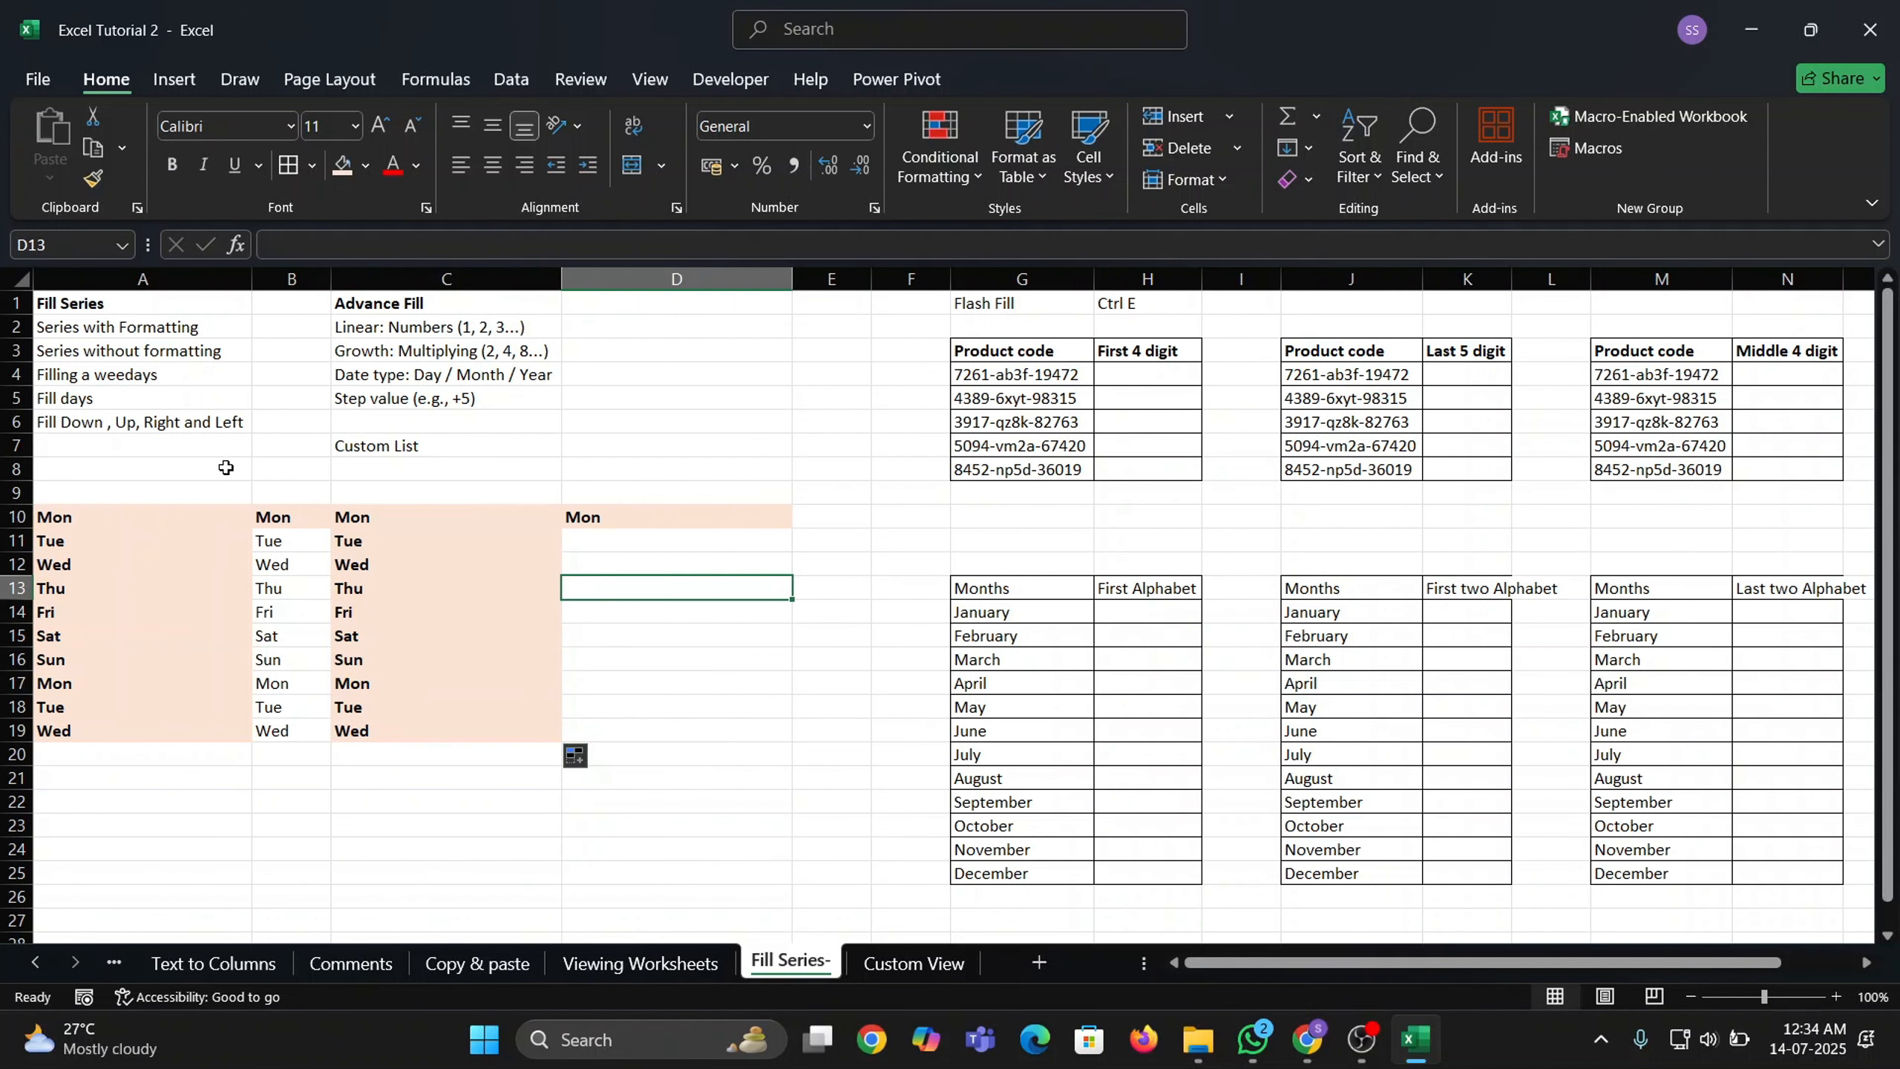
scroll(142, 711, down, 1)
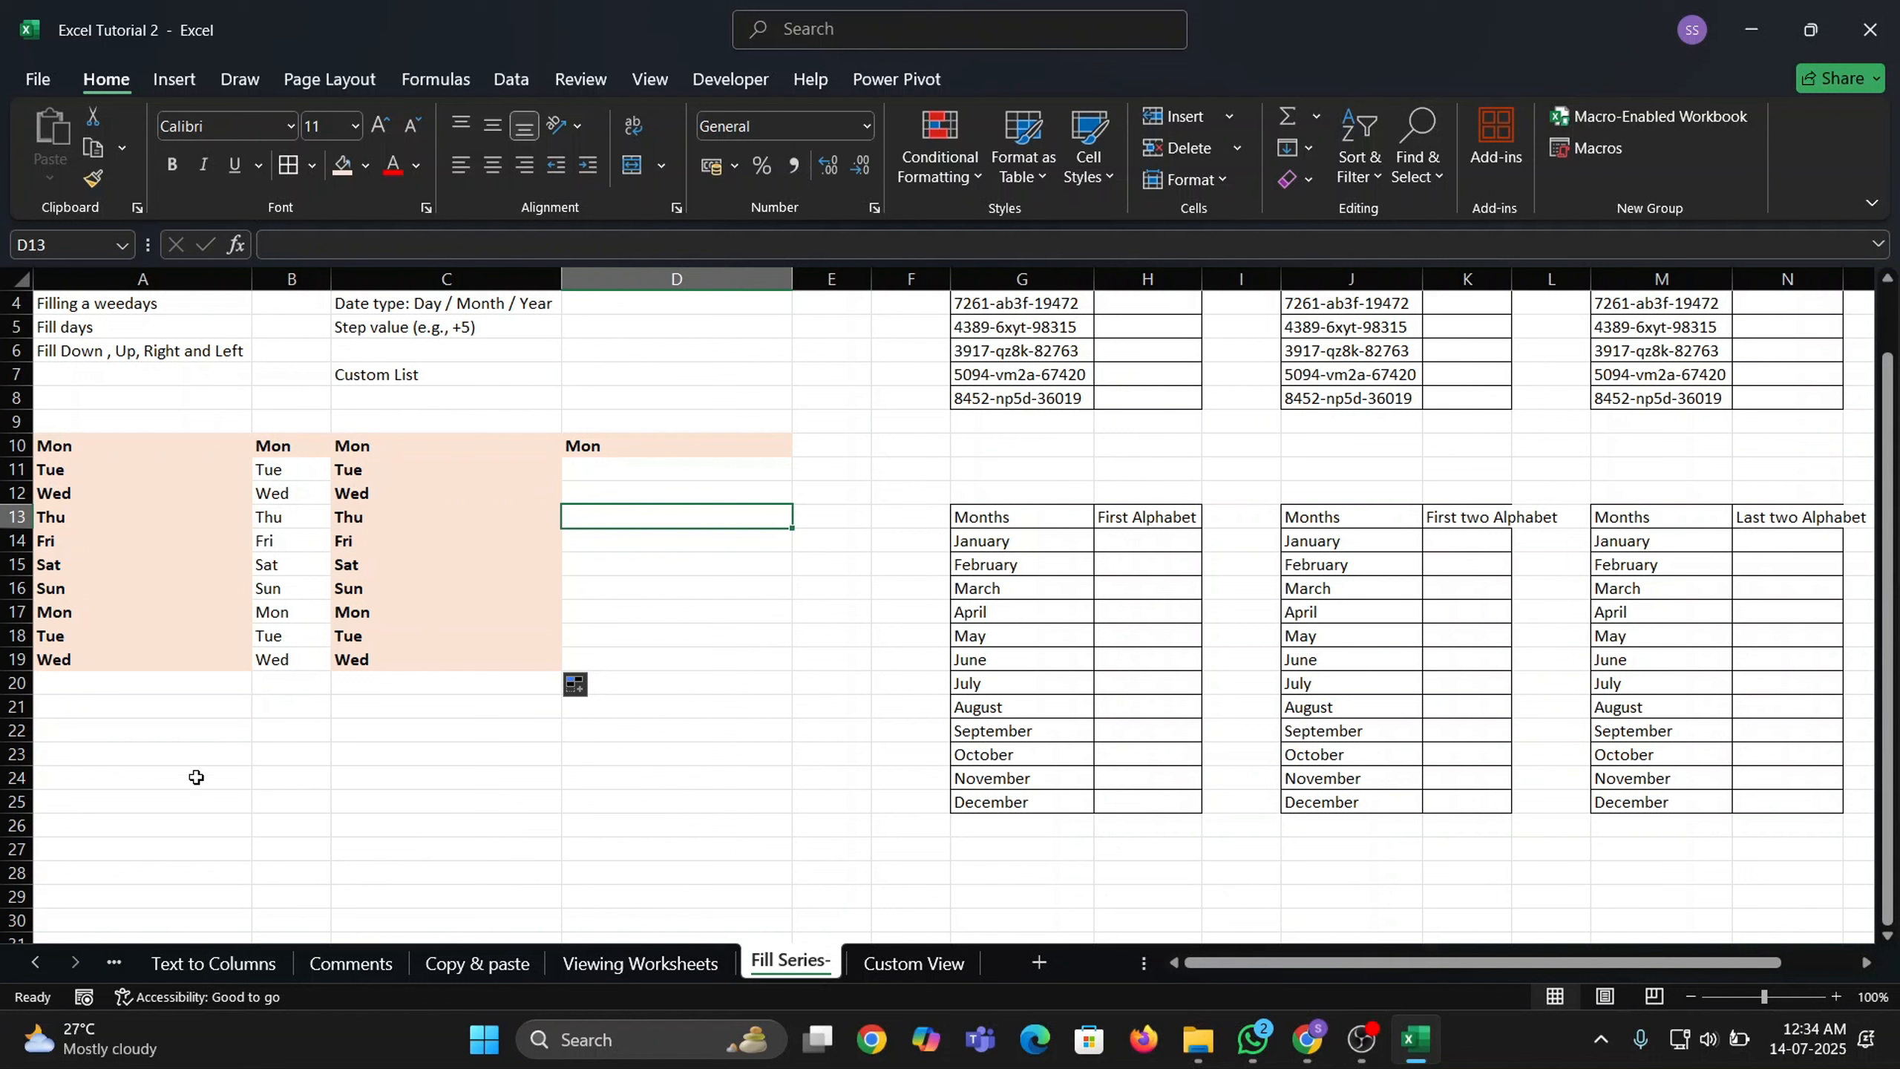
click(157, 723)
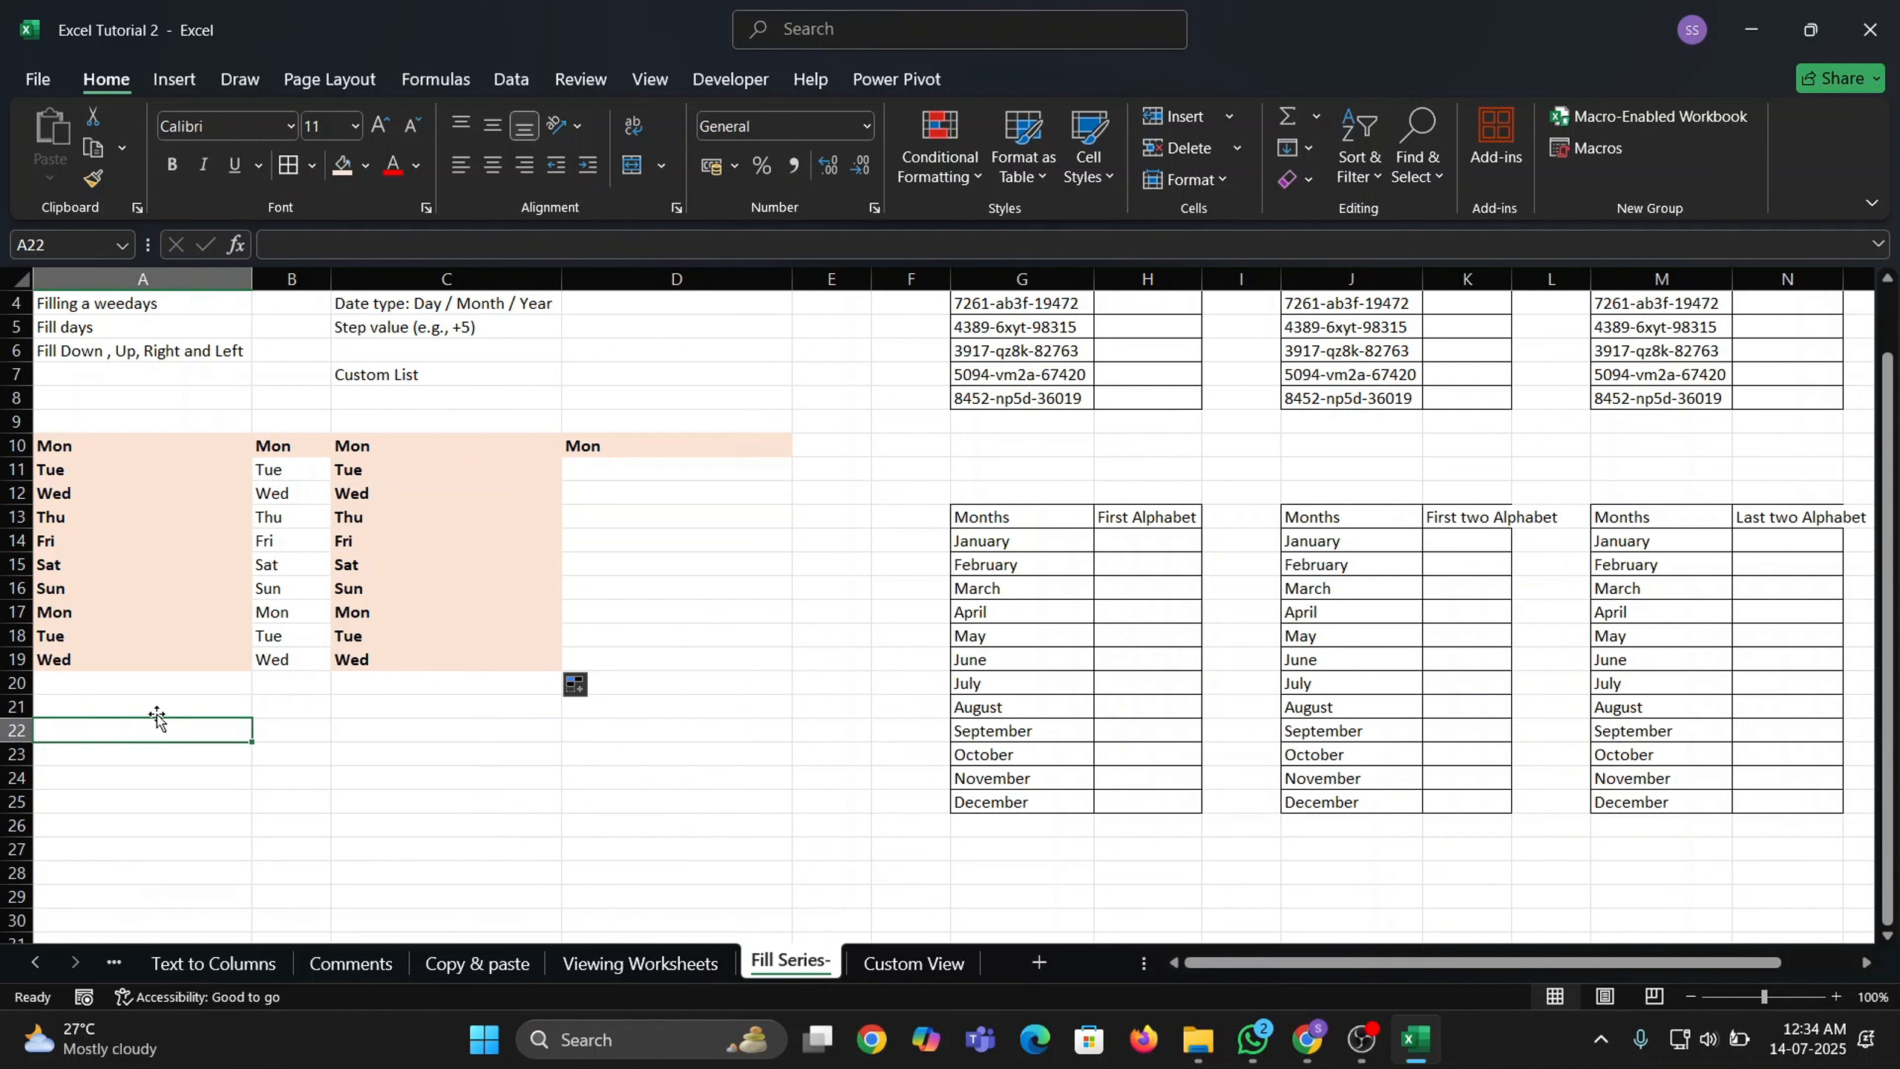
text(Mon)
key(Return)
key(Up)
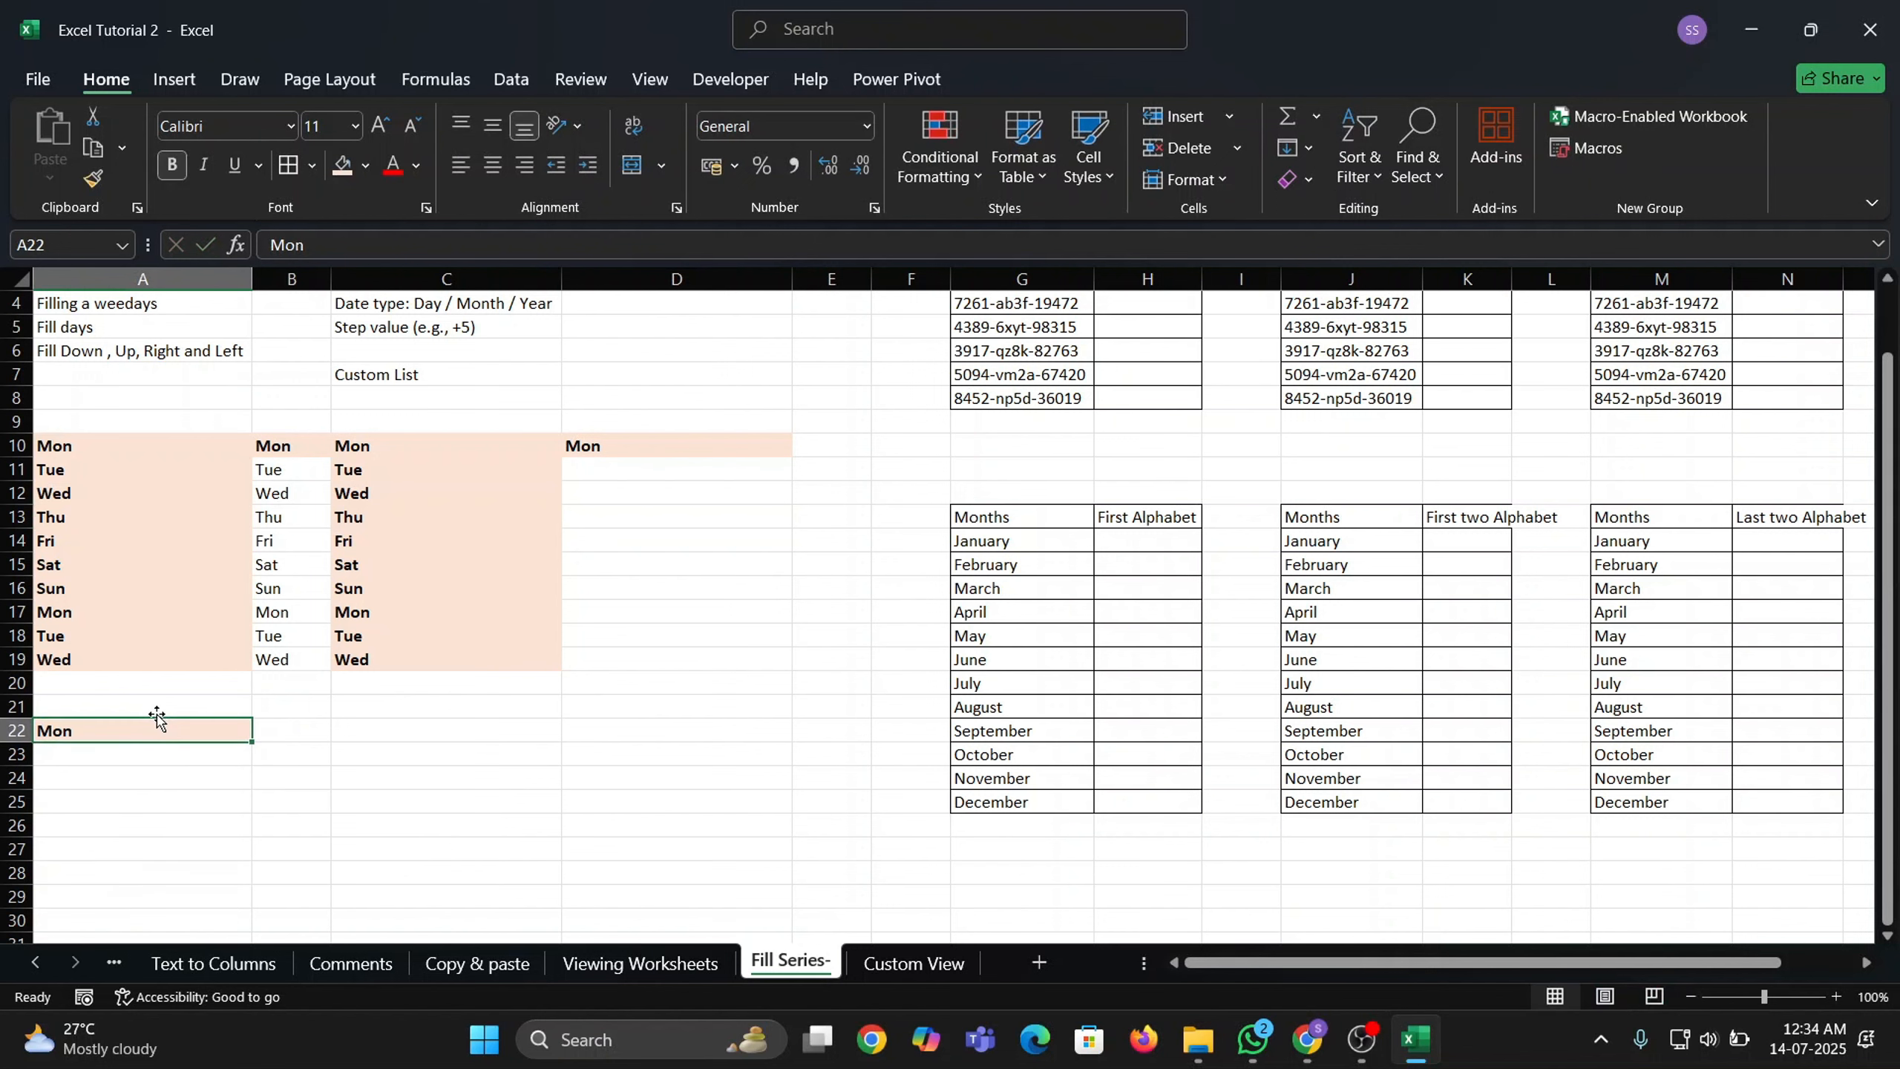
key(ctrl+c)
Paste Mon into A22:A32 and fill it right across to column D.
key(shift+Down)
key(shift+Down)
key(shift+Down)
key(shift+Down)
key(shift+Down)
key(shift+Down)
key(shift+Down)
key(shift+Down)
key(shift+Down)
key(shift+Down)
key(shift+Down)
key(shift+Down)
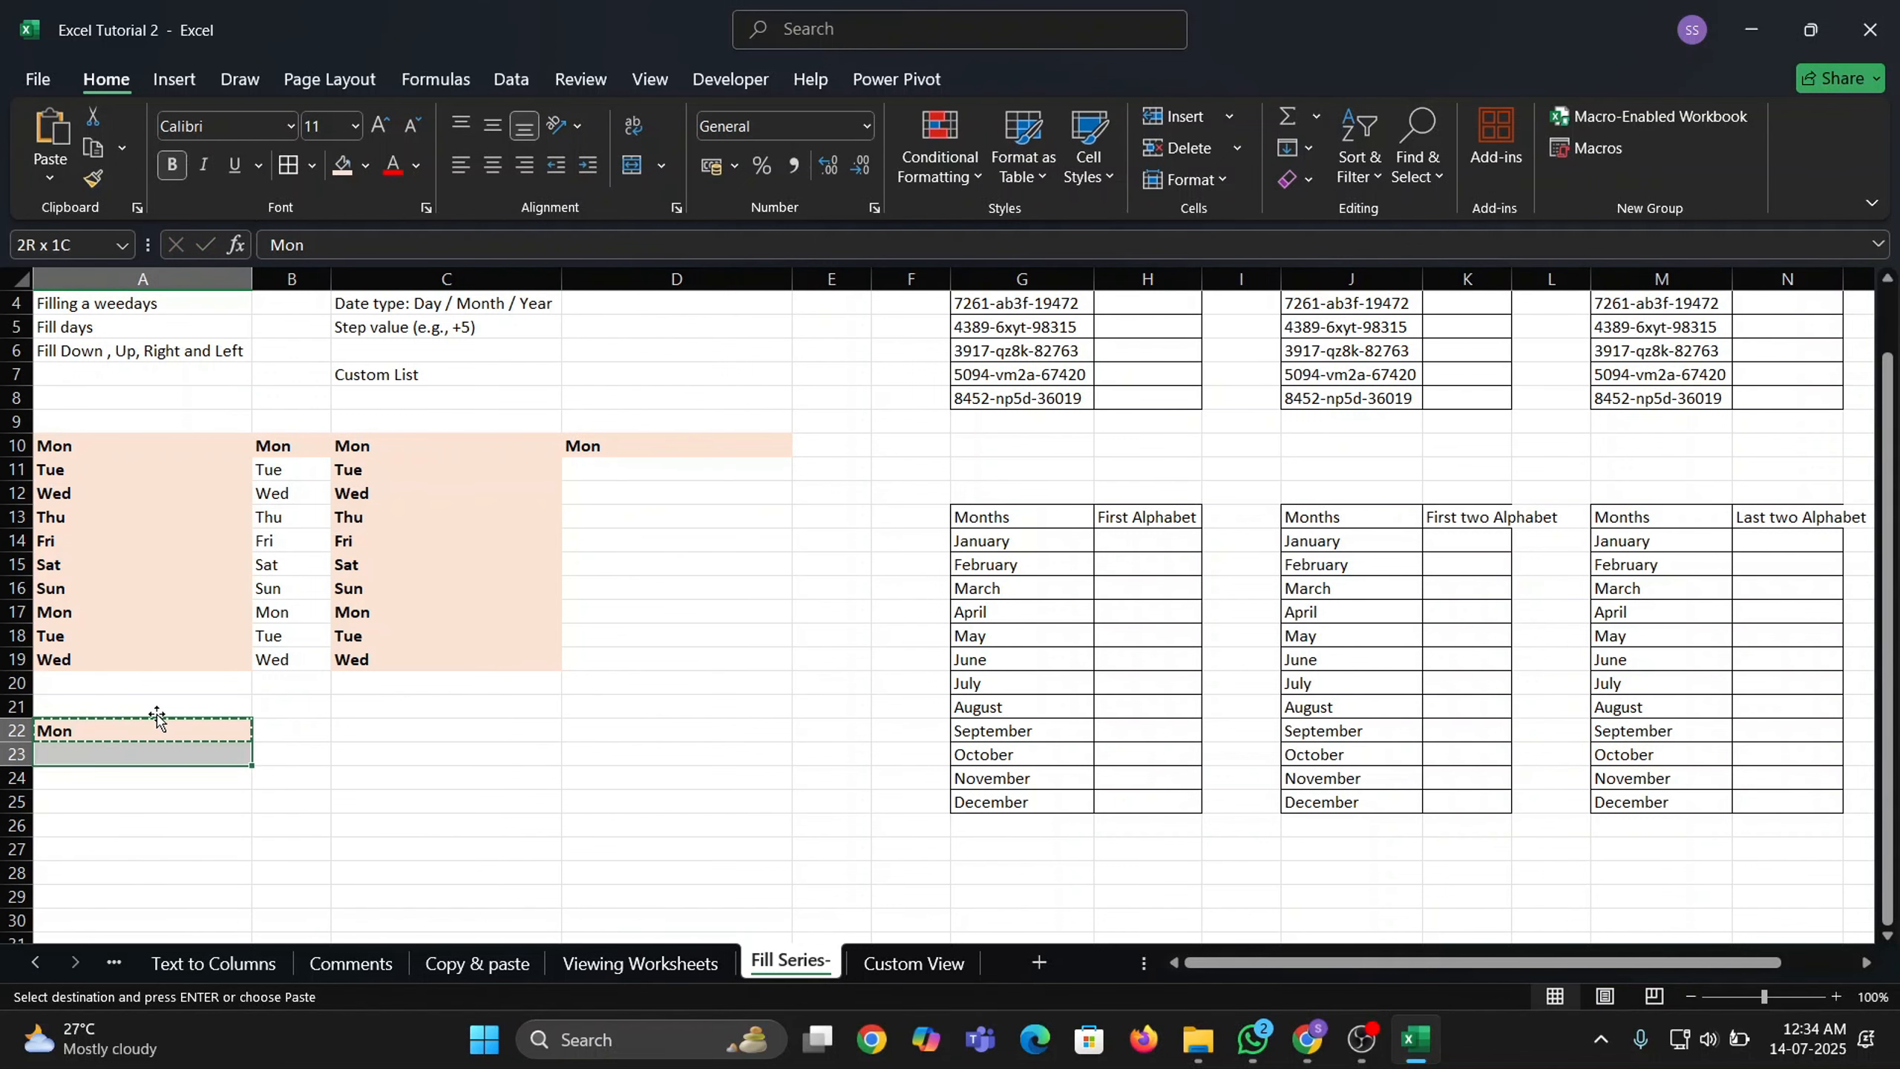
key(shift+Right)
key(shift+Right)
key(shift+Right)
key(shift+Up)
key(shift+Up)
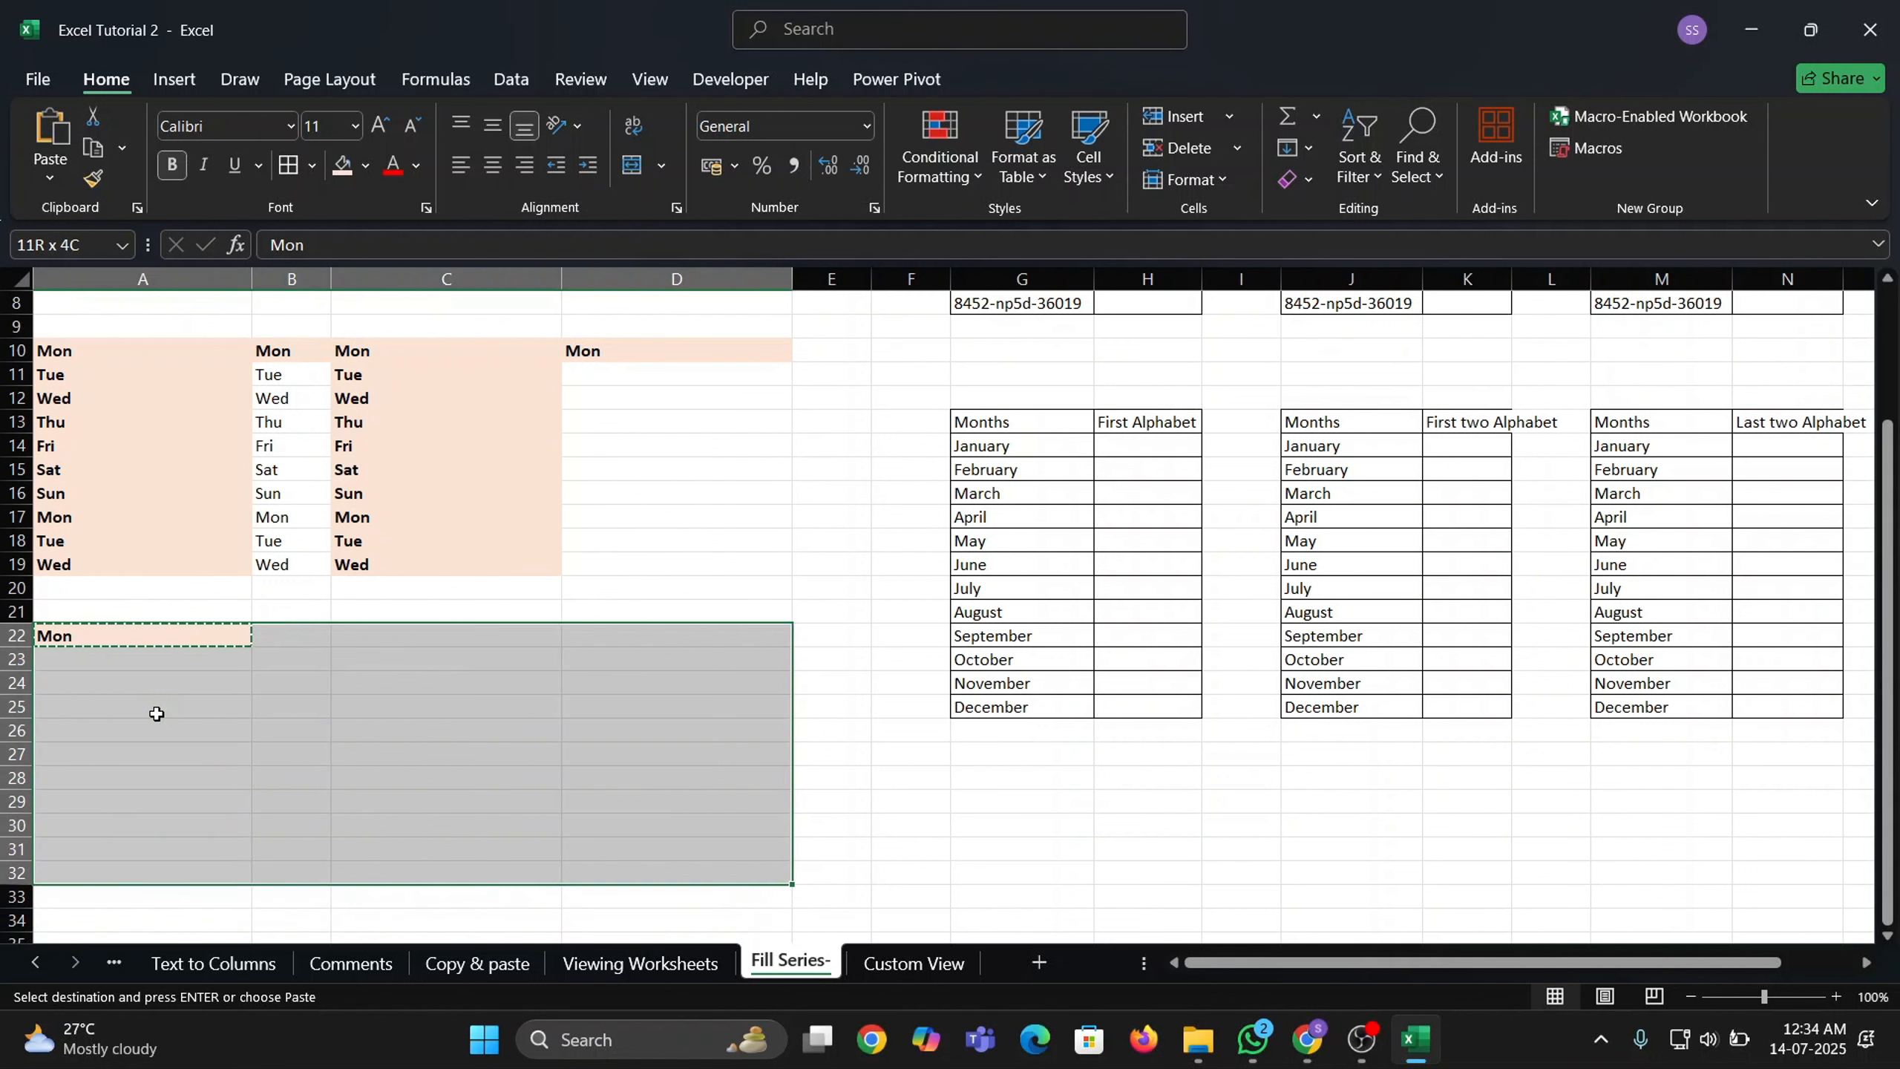
key(Return)
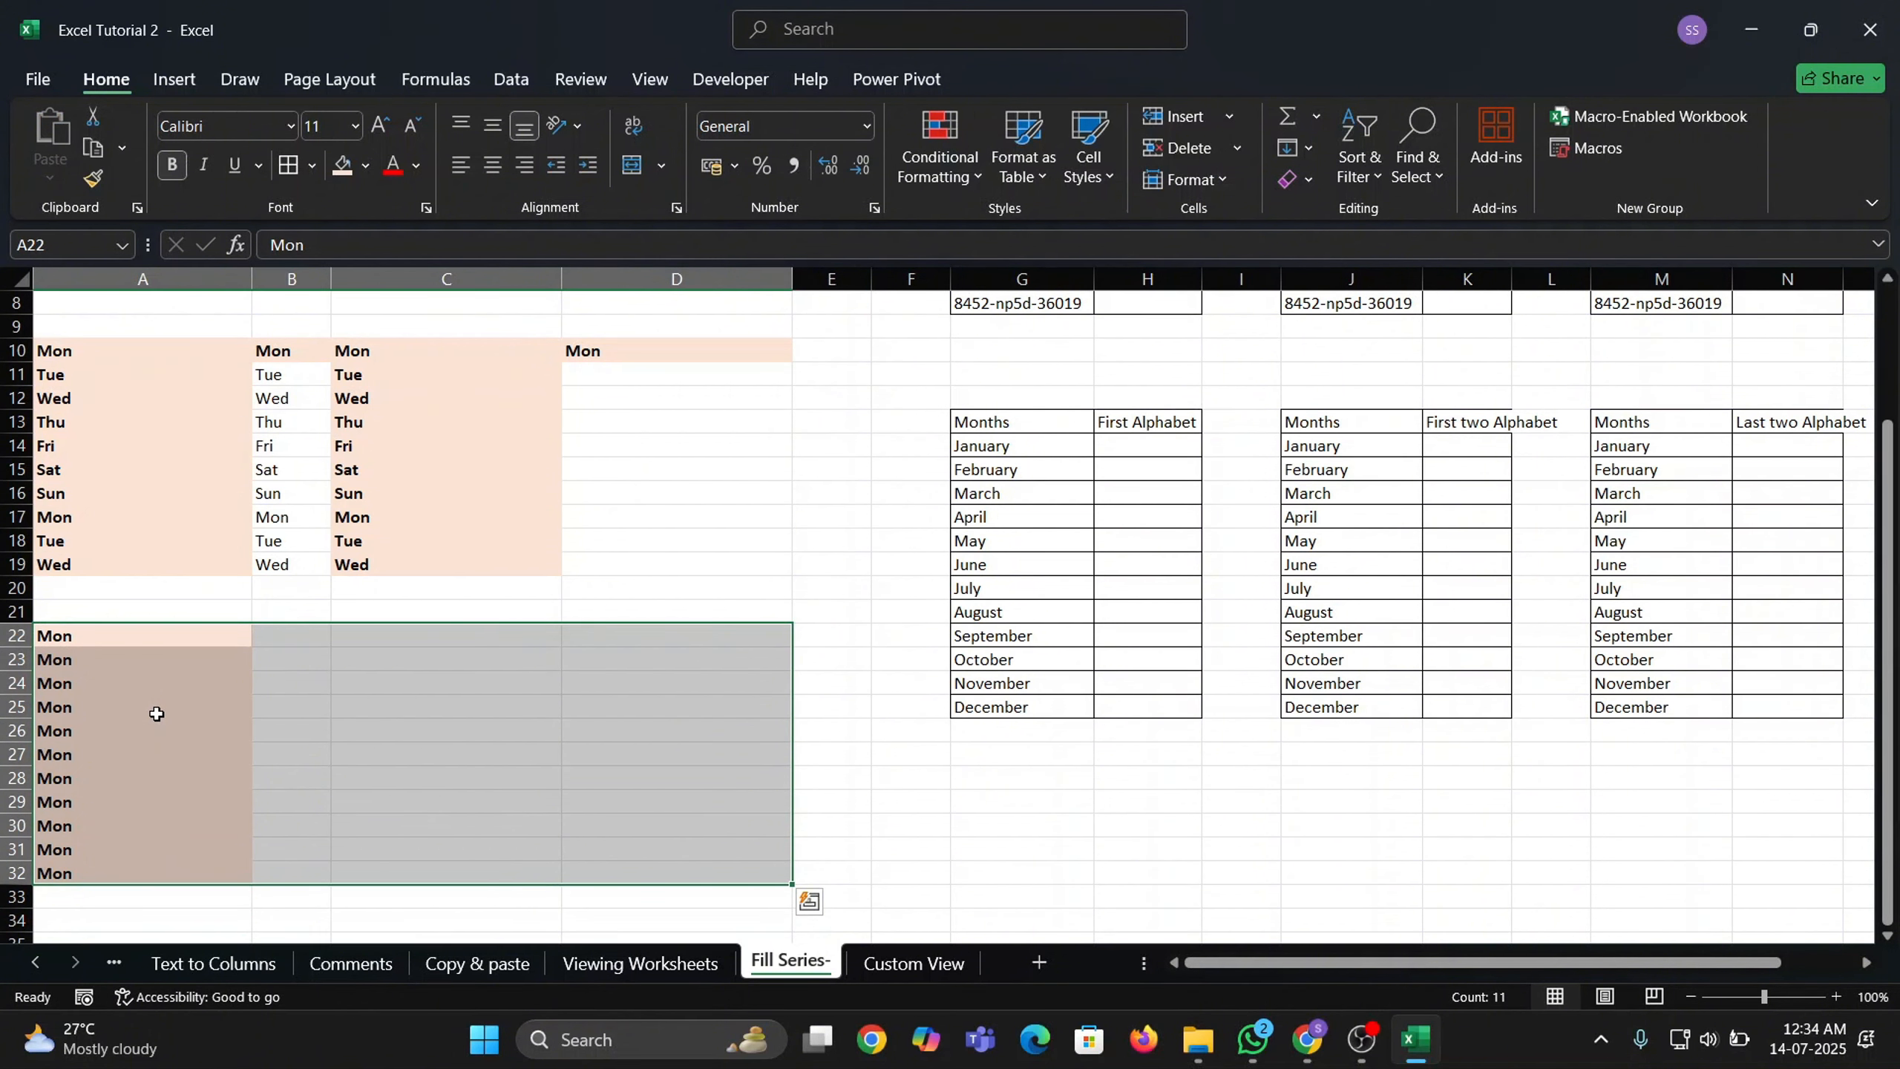
key(ctrl+r)
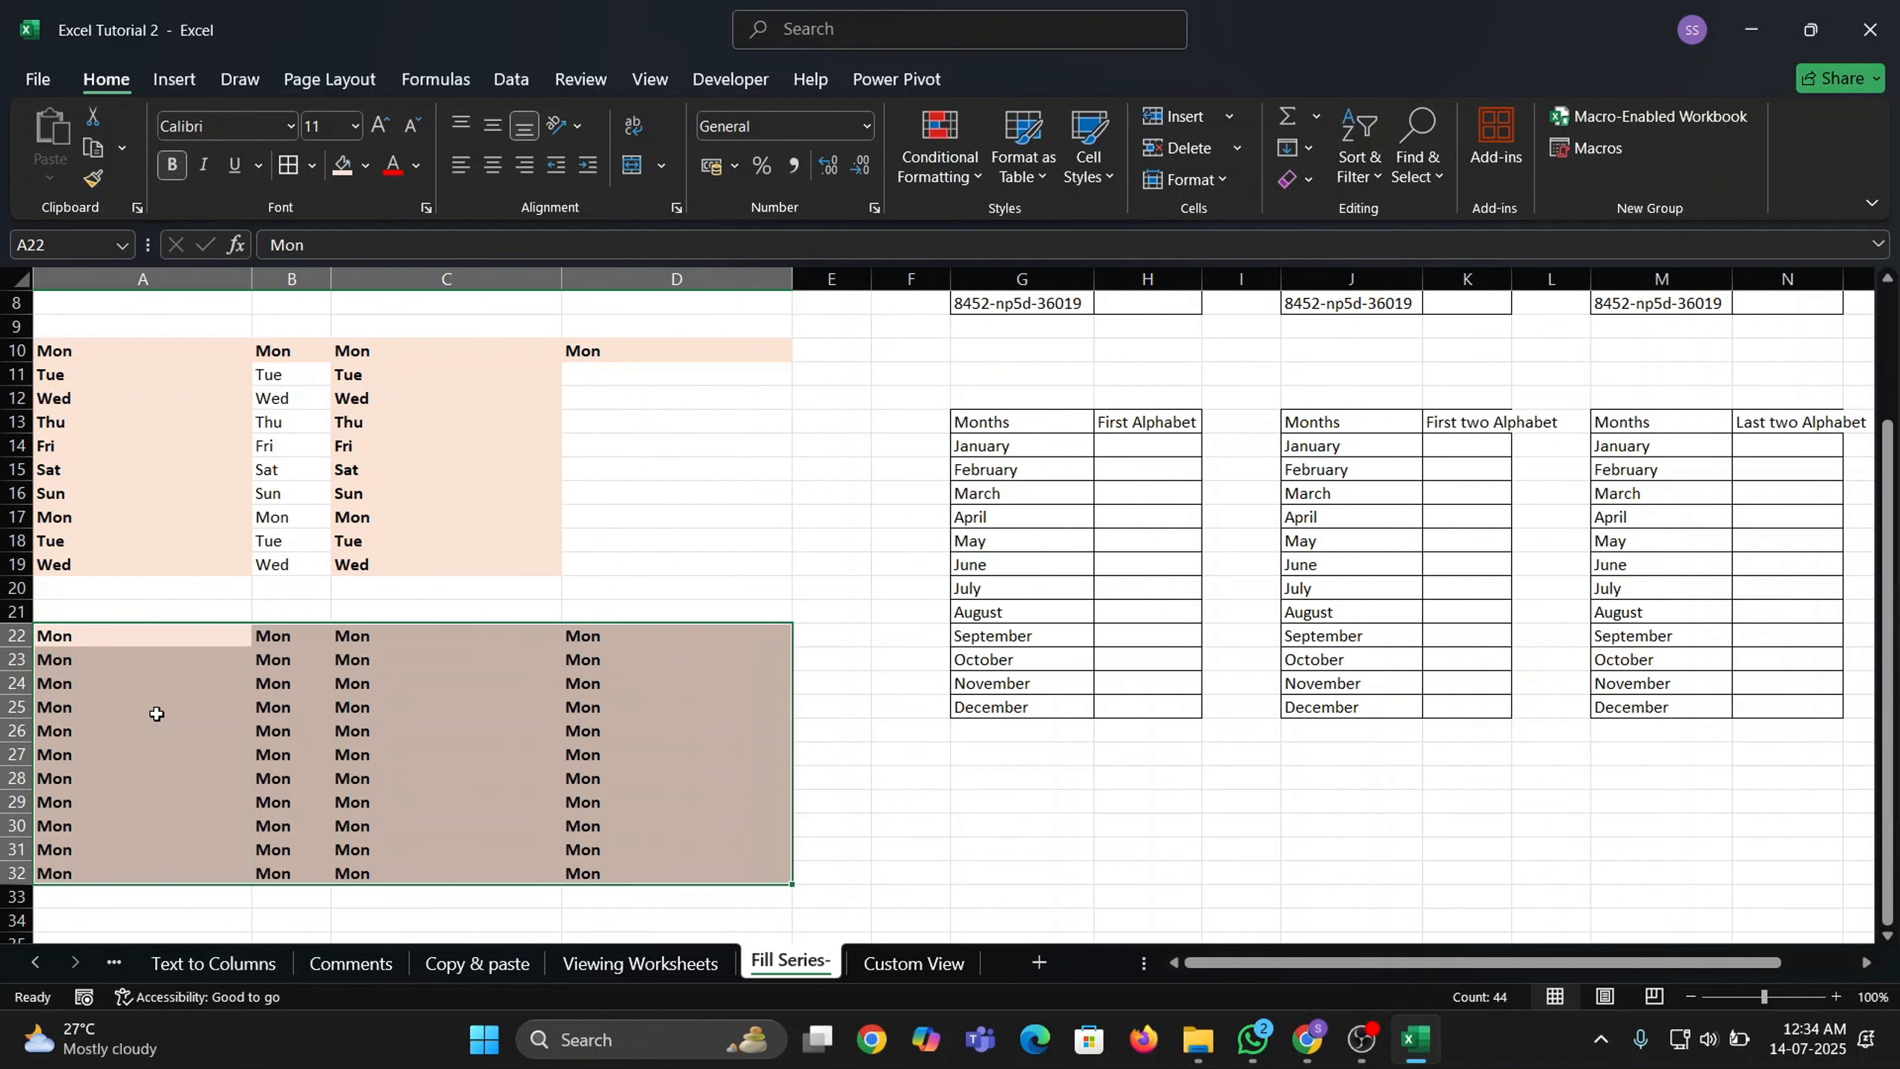
key(Up)
Copy the formatted Mon from D10 into every cell of D10:E19.
key(ctrl+Up)
key(ctrl+Up)
key(ctrl+Up)
key(Down)
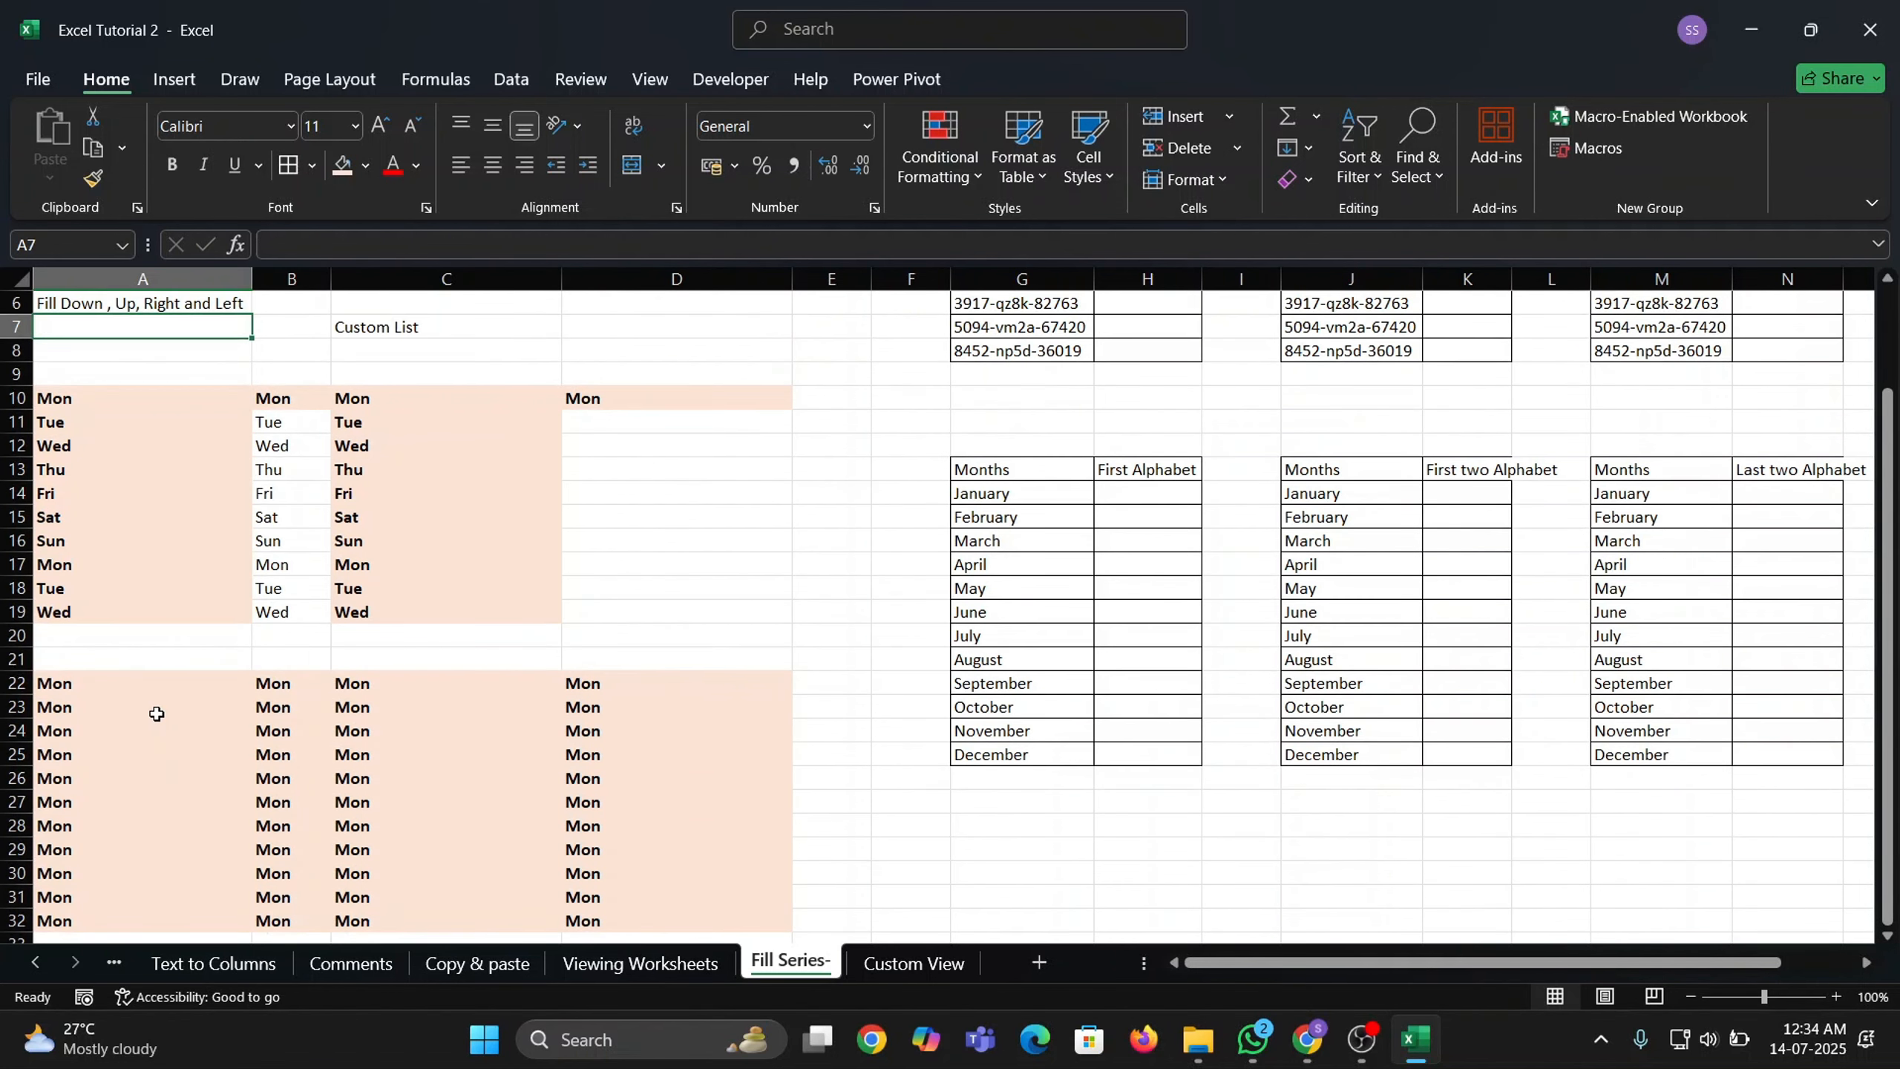
key(ctrl+Up)
key(ctrl+Up)
key(ctrl+Down)
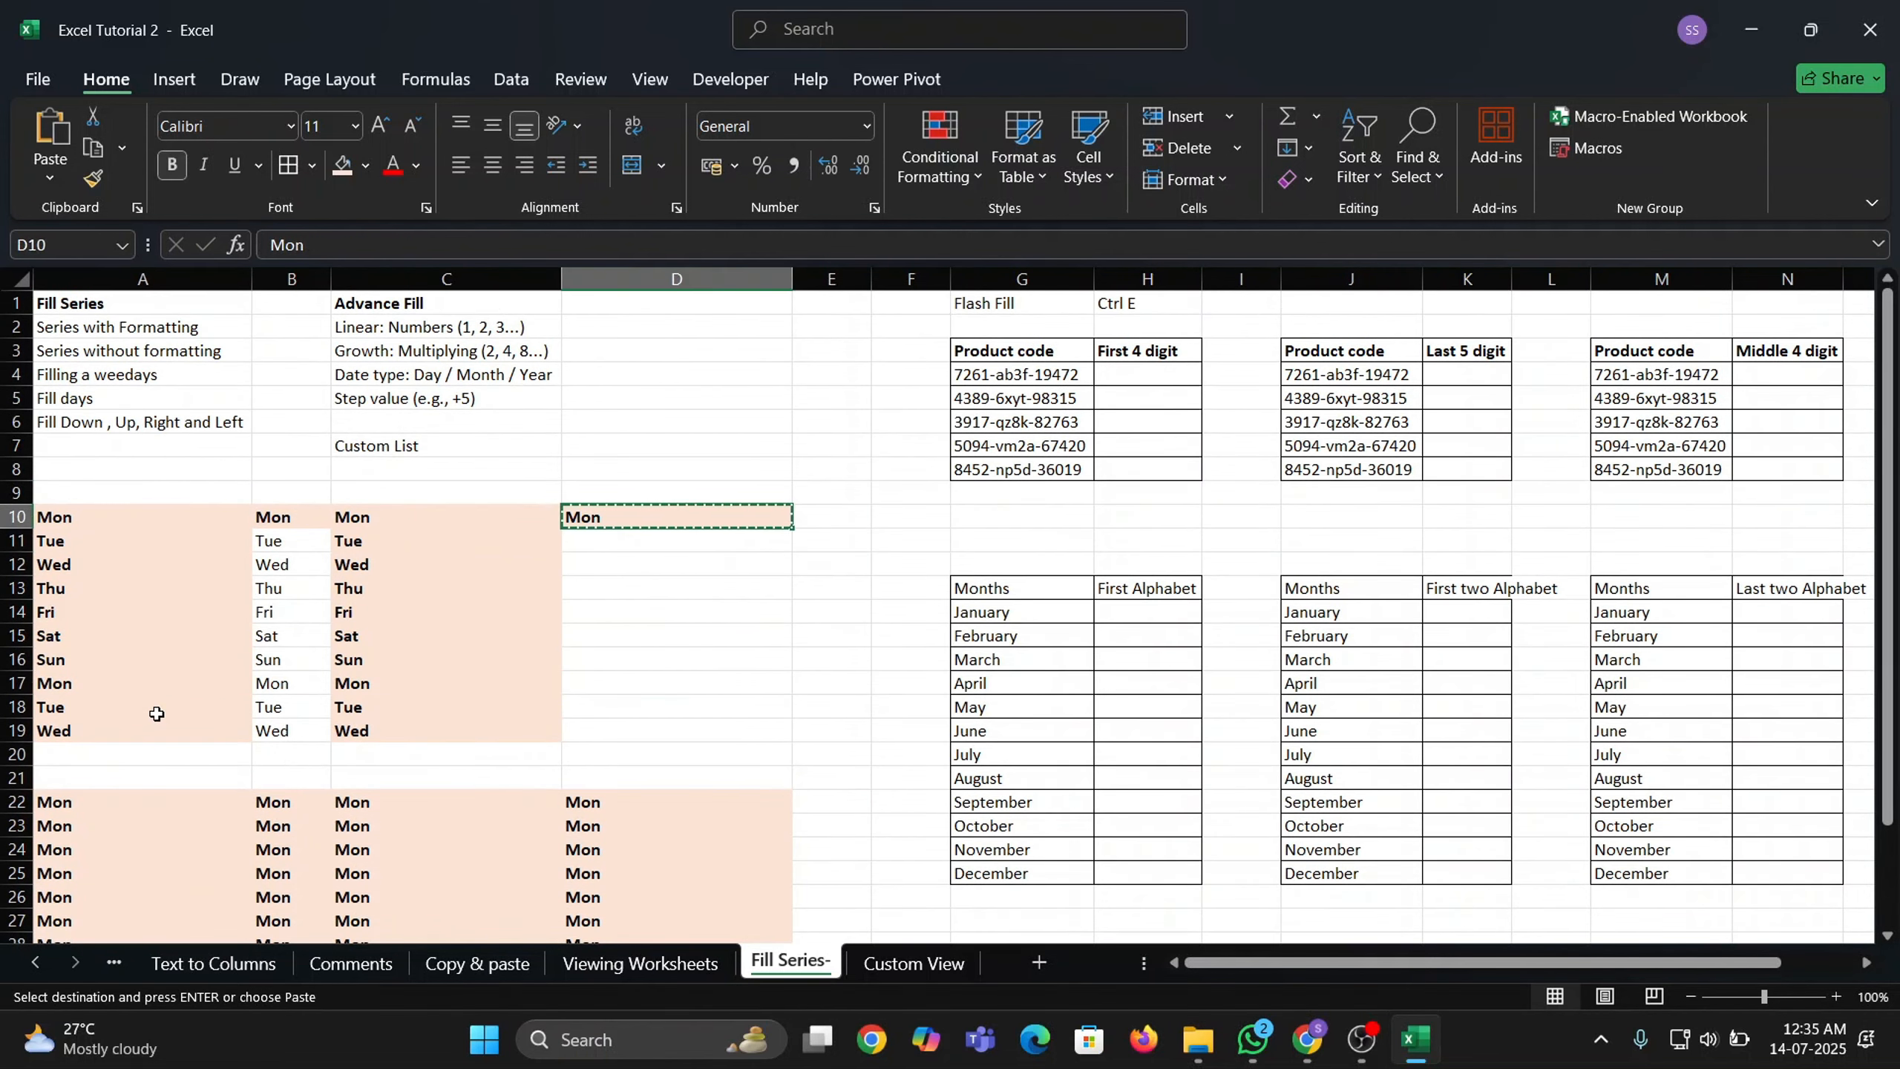
key(Down)
key(Up)
key(shift+Down)
key(shift+Down)
key(shift+Down)
key(shift+Down)
key(shift+Down)
key(shift+Down)
key(shift+Down)
key(shift+Down)
key(shift+Down)
key(shift+Right)
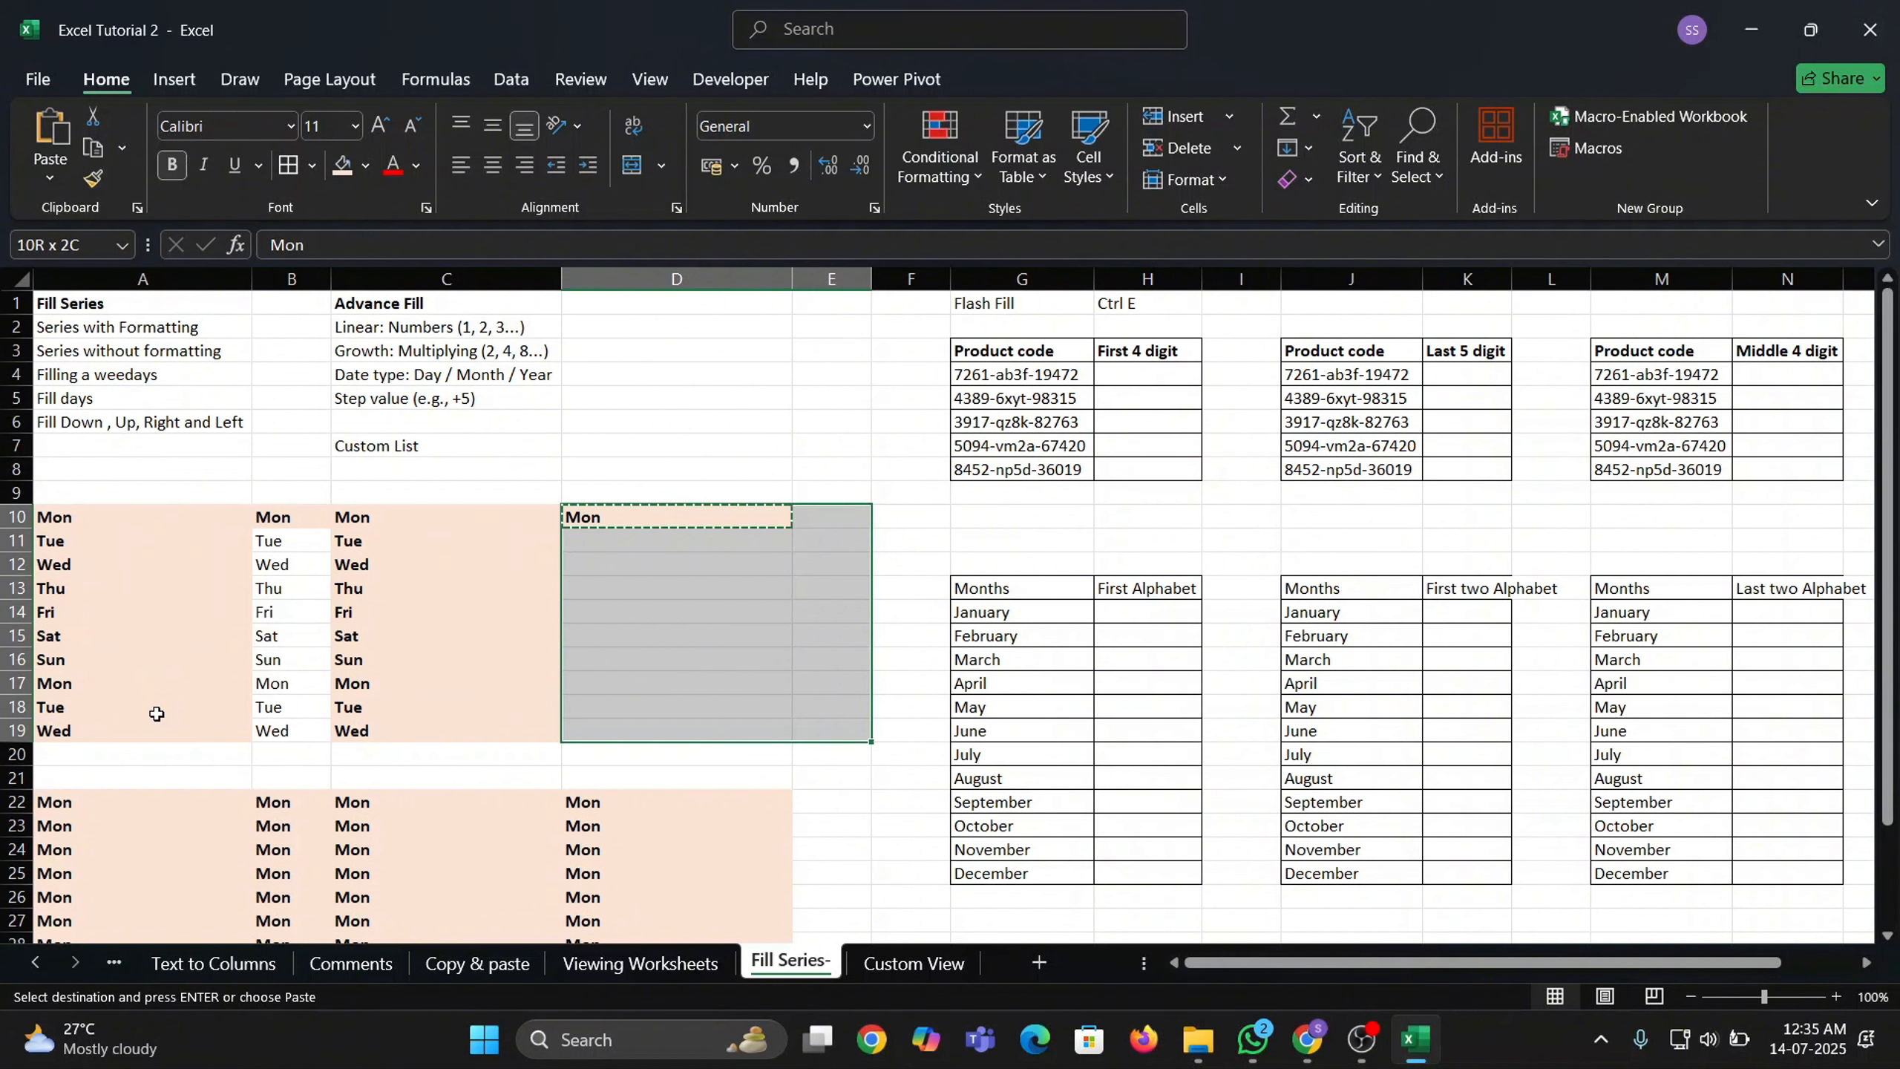
key(Return)
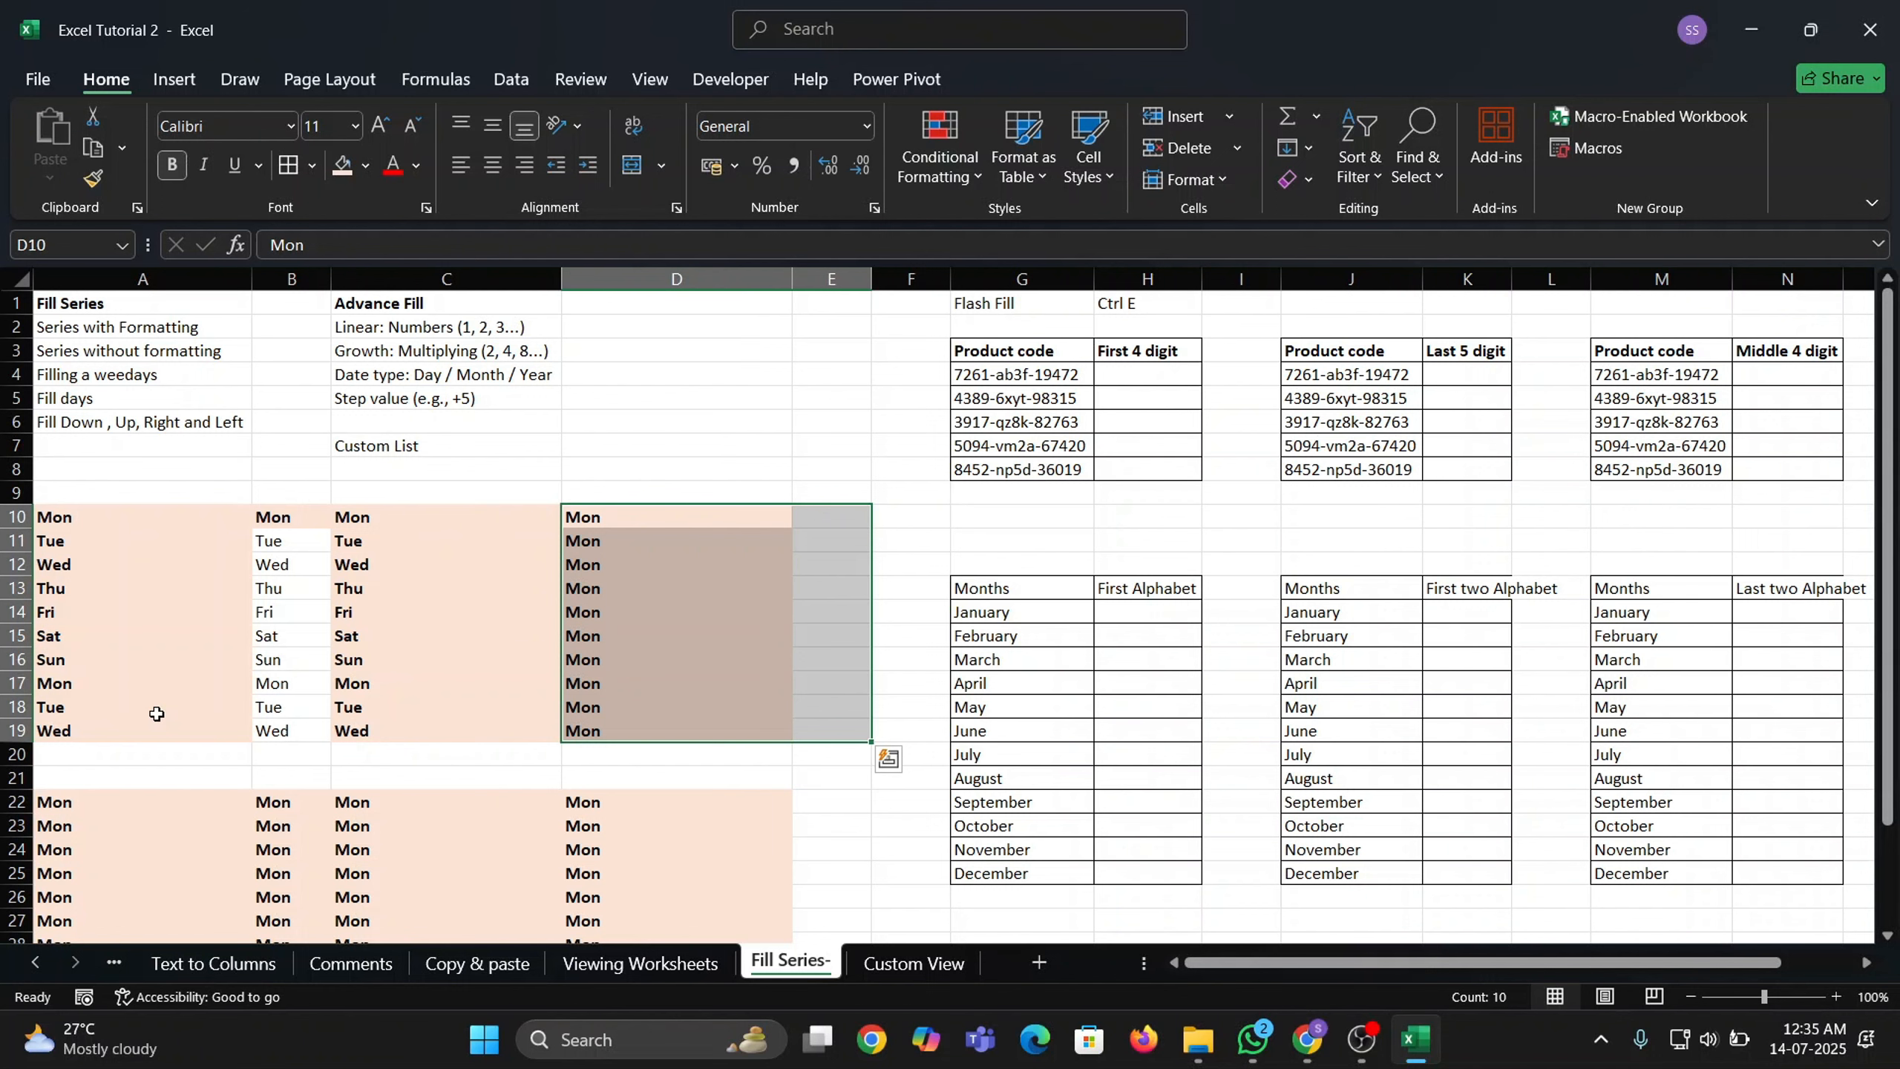
key(ctrl+r)
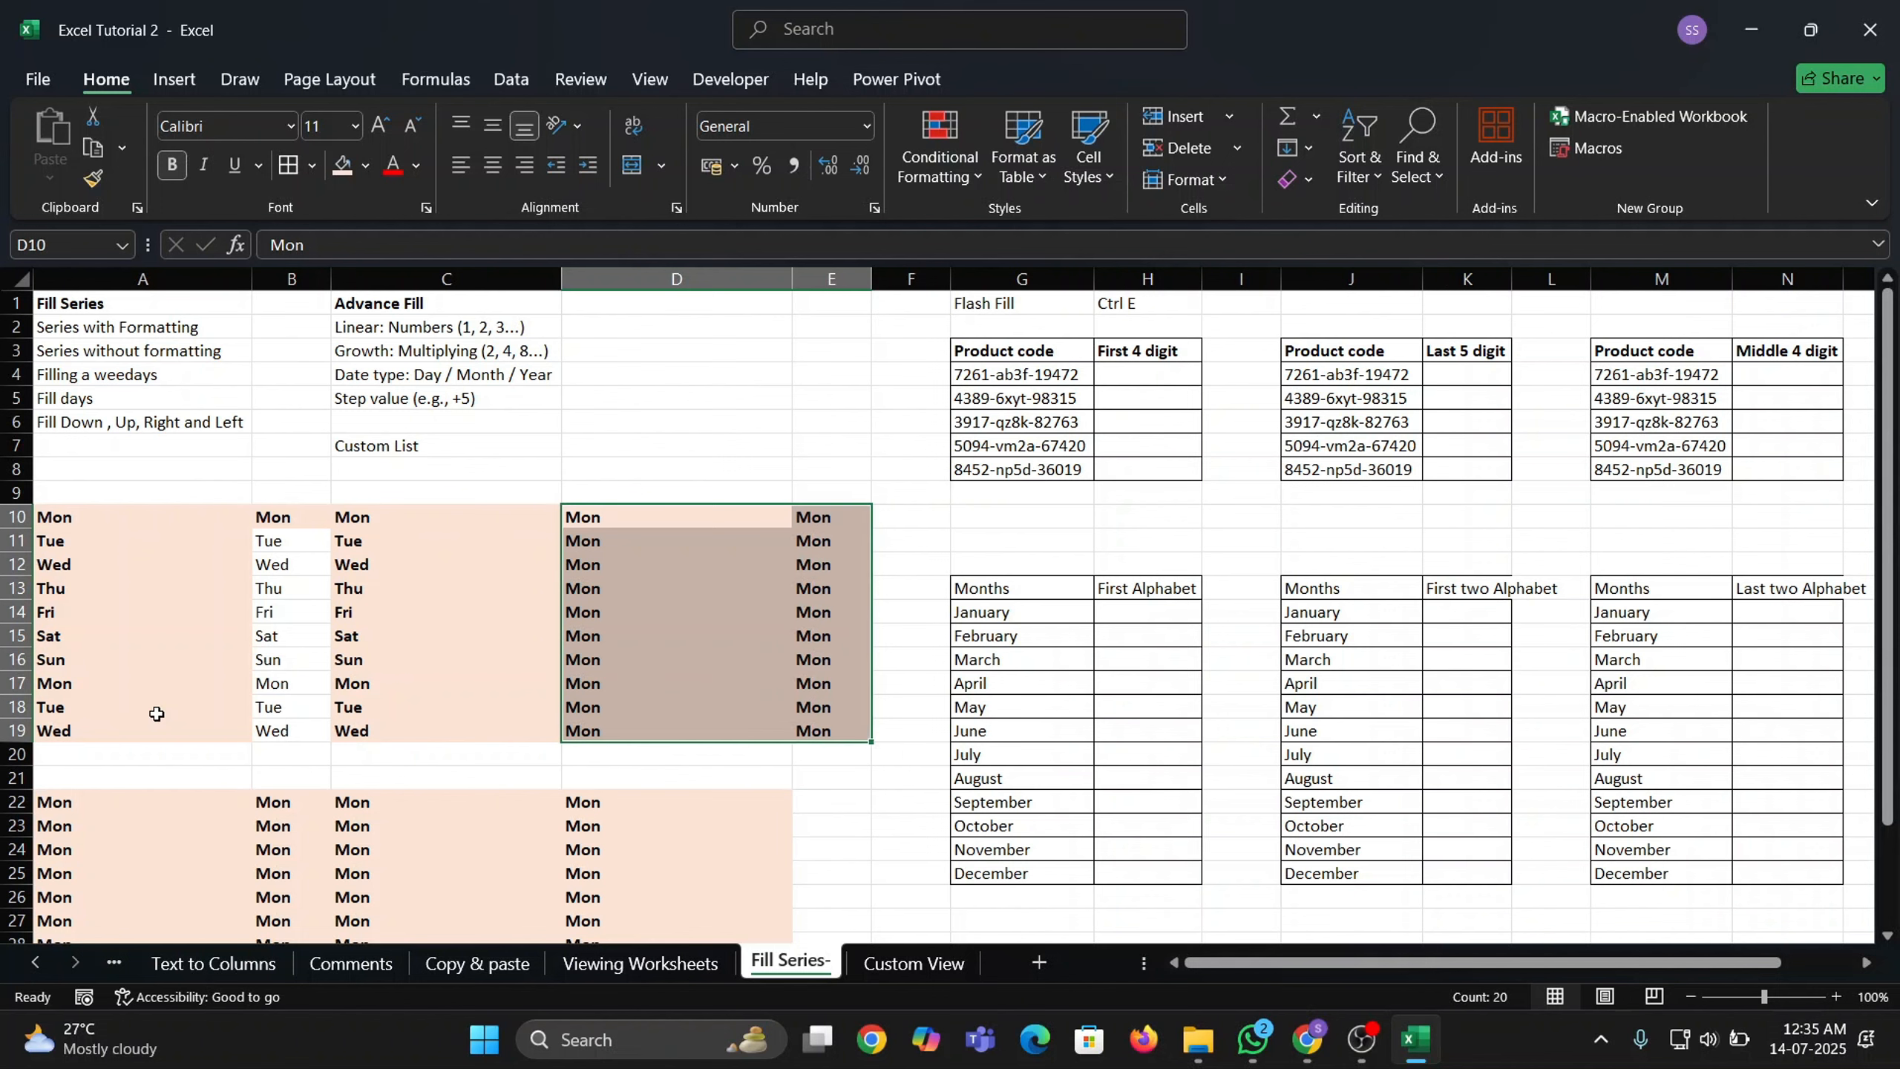
Undo the earlier Mon example fills.
key(ctrl+z)
key(Up)
key(Up)
key(Up)
key(Up)
key(Up)
key(Up)
key(Up)
key(Up)
key(Up)
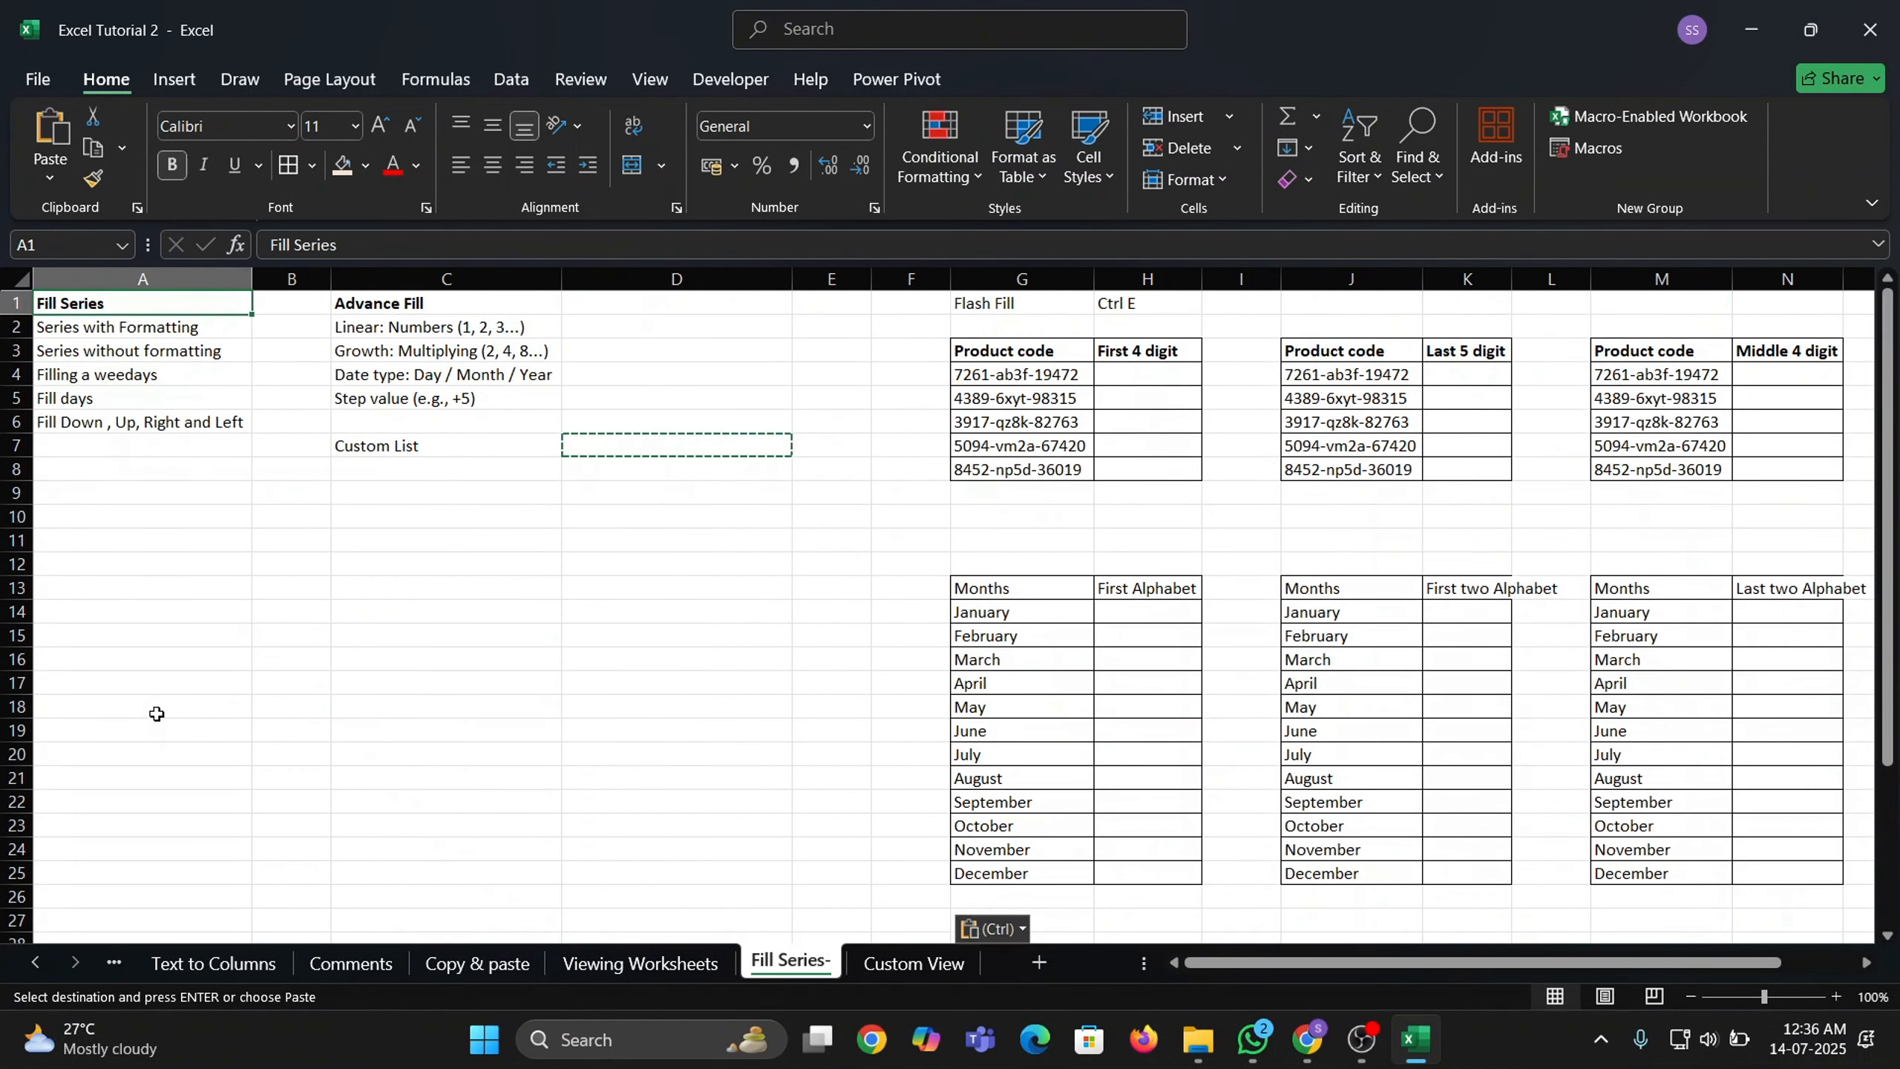
key(Right)
key(Right)
key(Down)
key(Up)
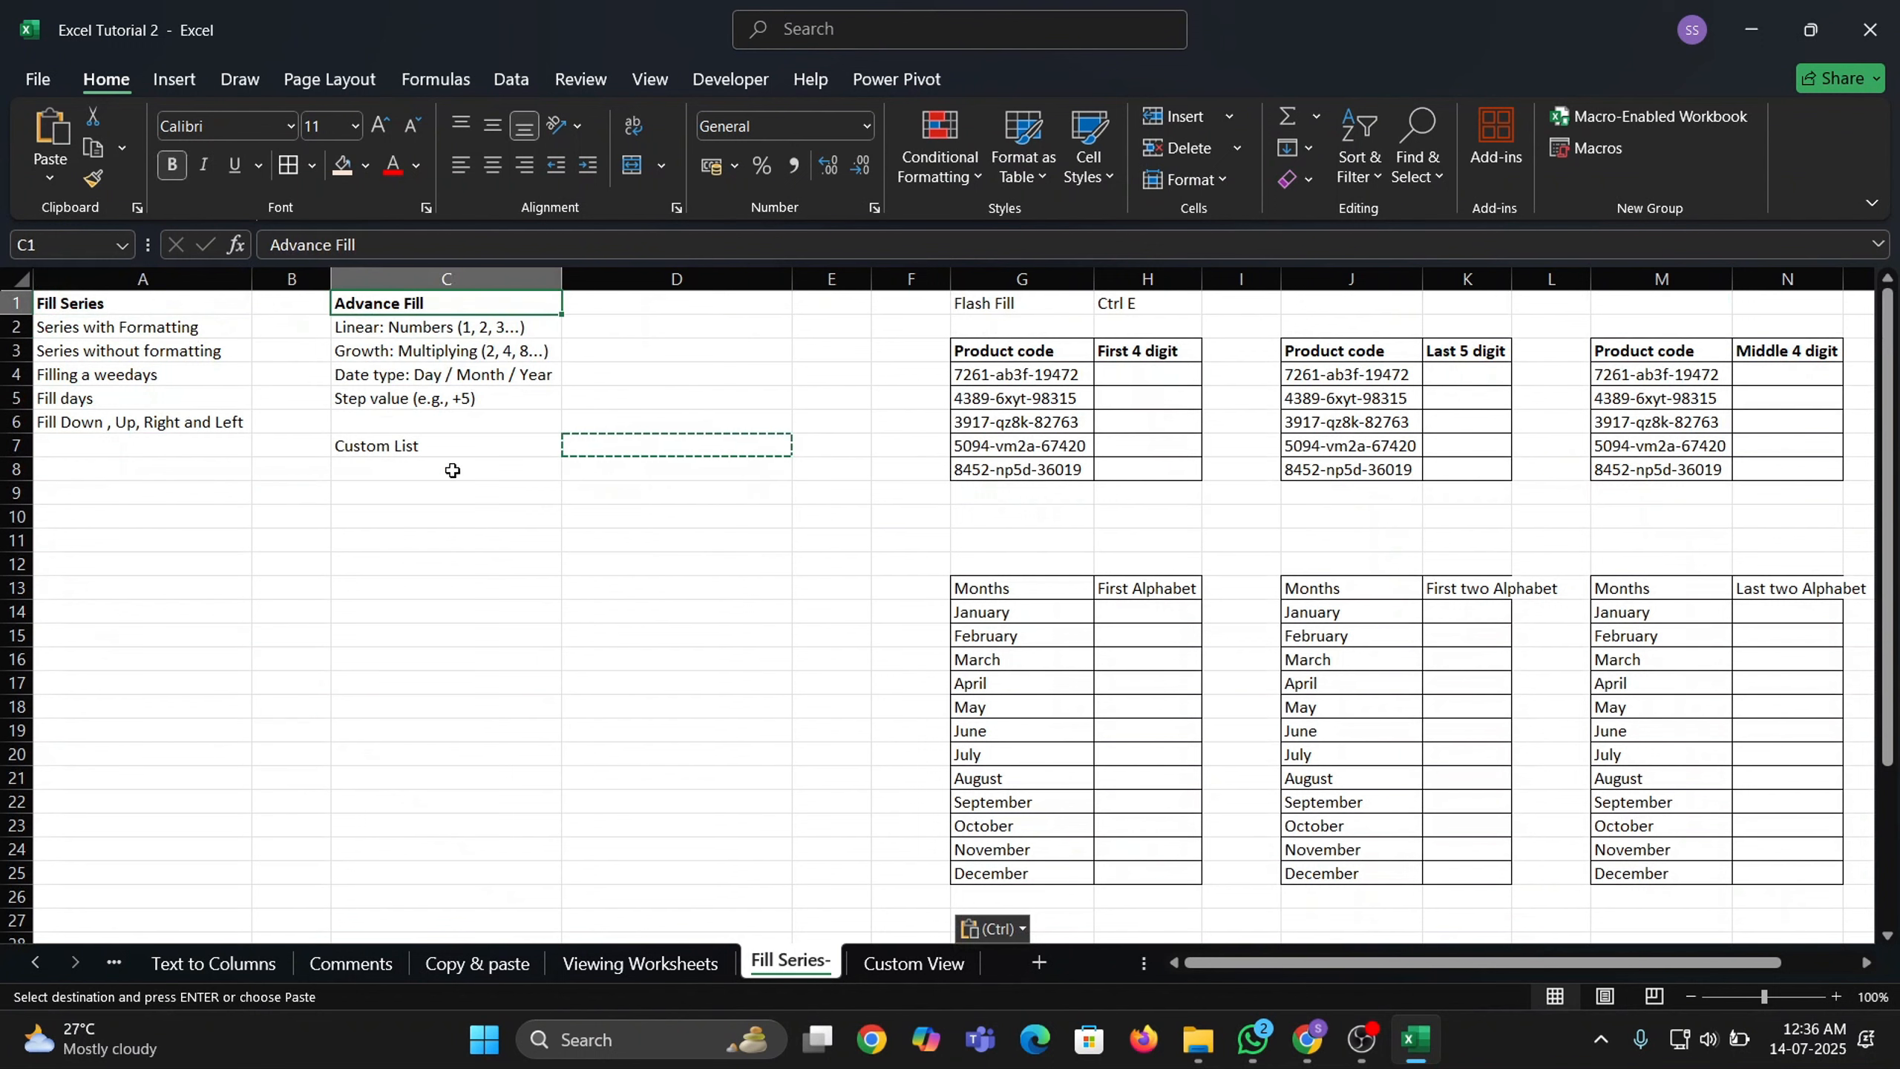
Enter the starting values 1, 2, 3 in column C from C12 and select them.
click(444, 557)
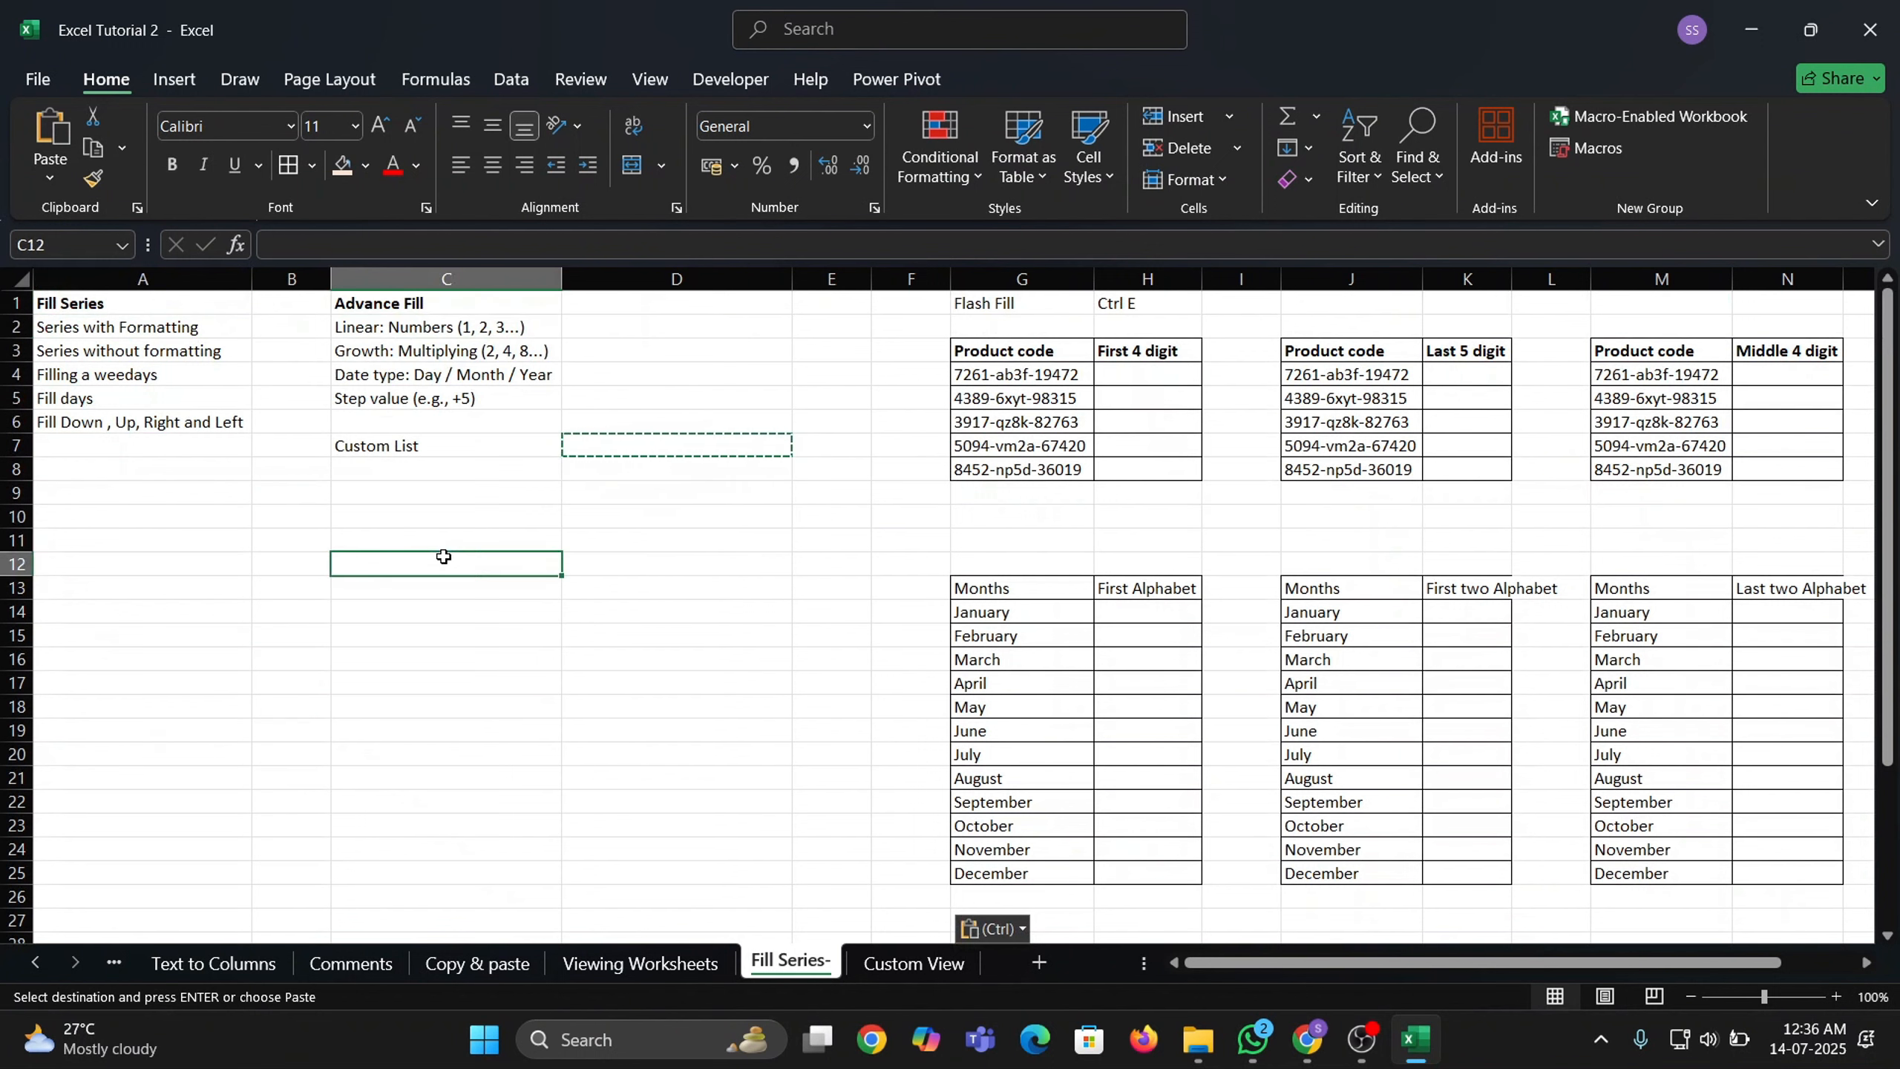
text(1)
key(Return)
text(2)
key(Return)
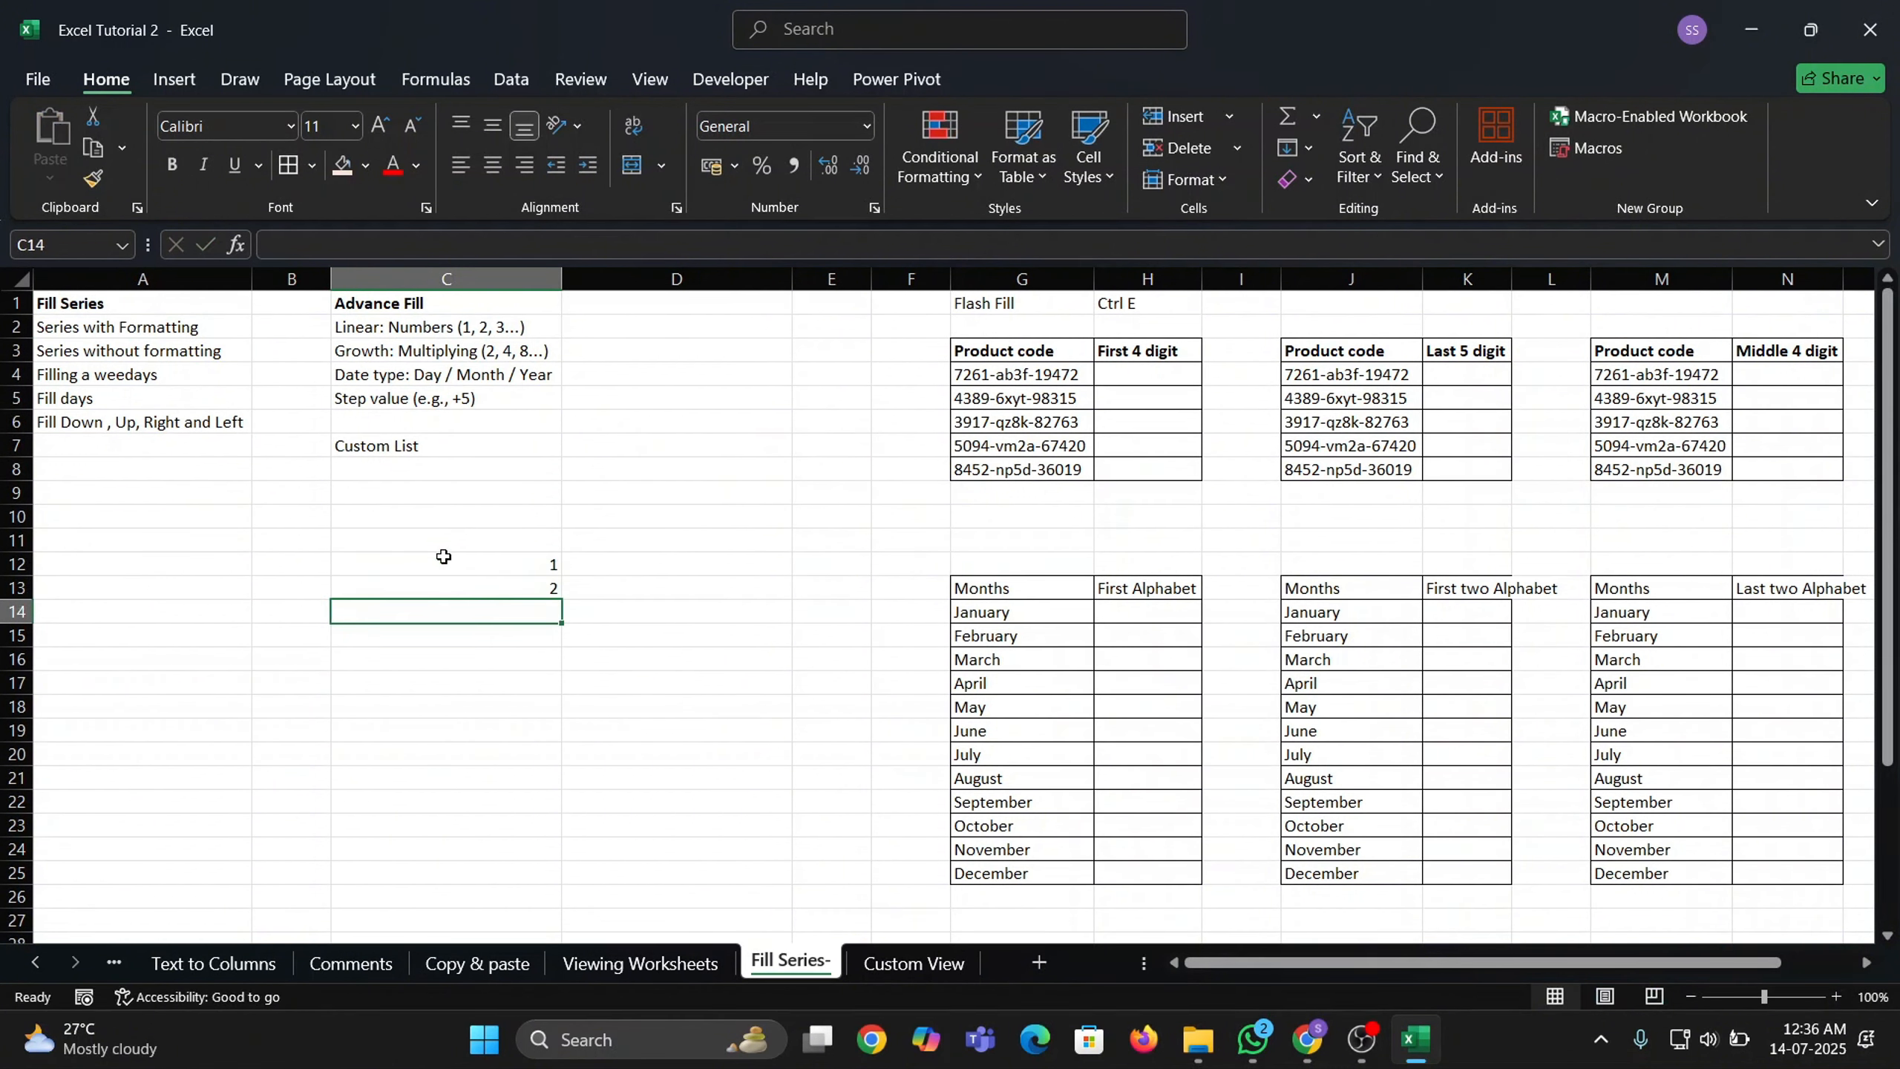
text(3)
key(Return)
click(444, 556)
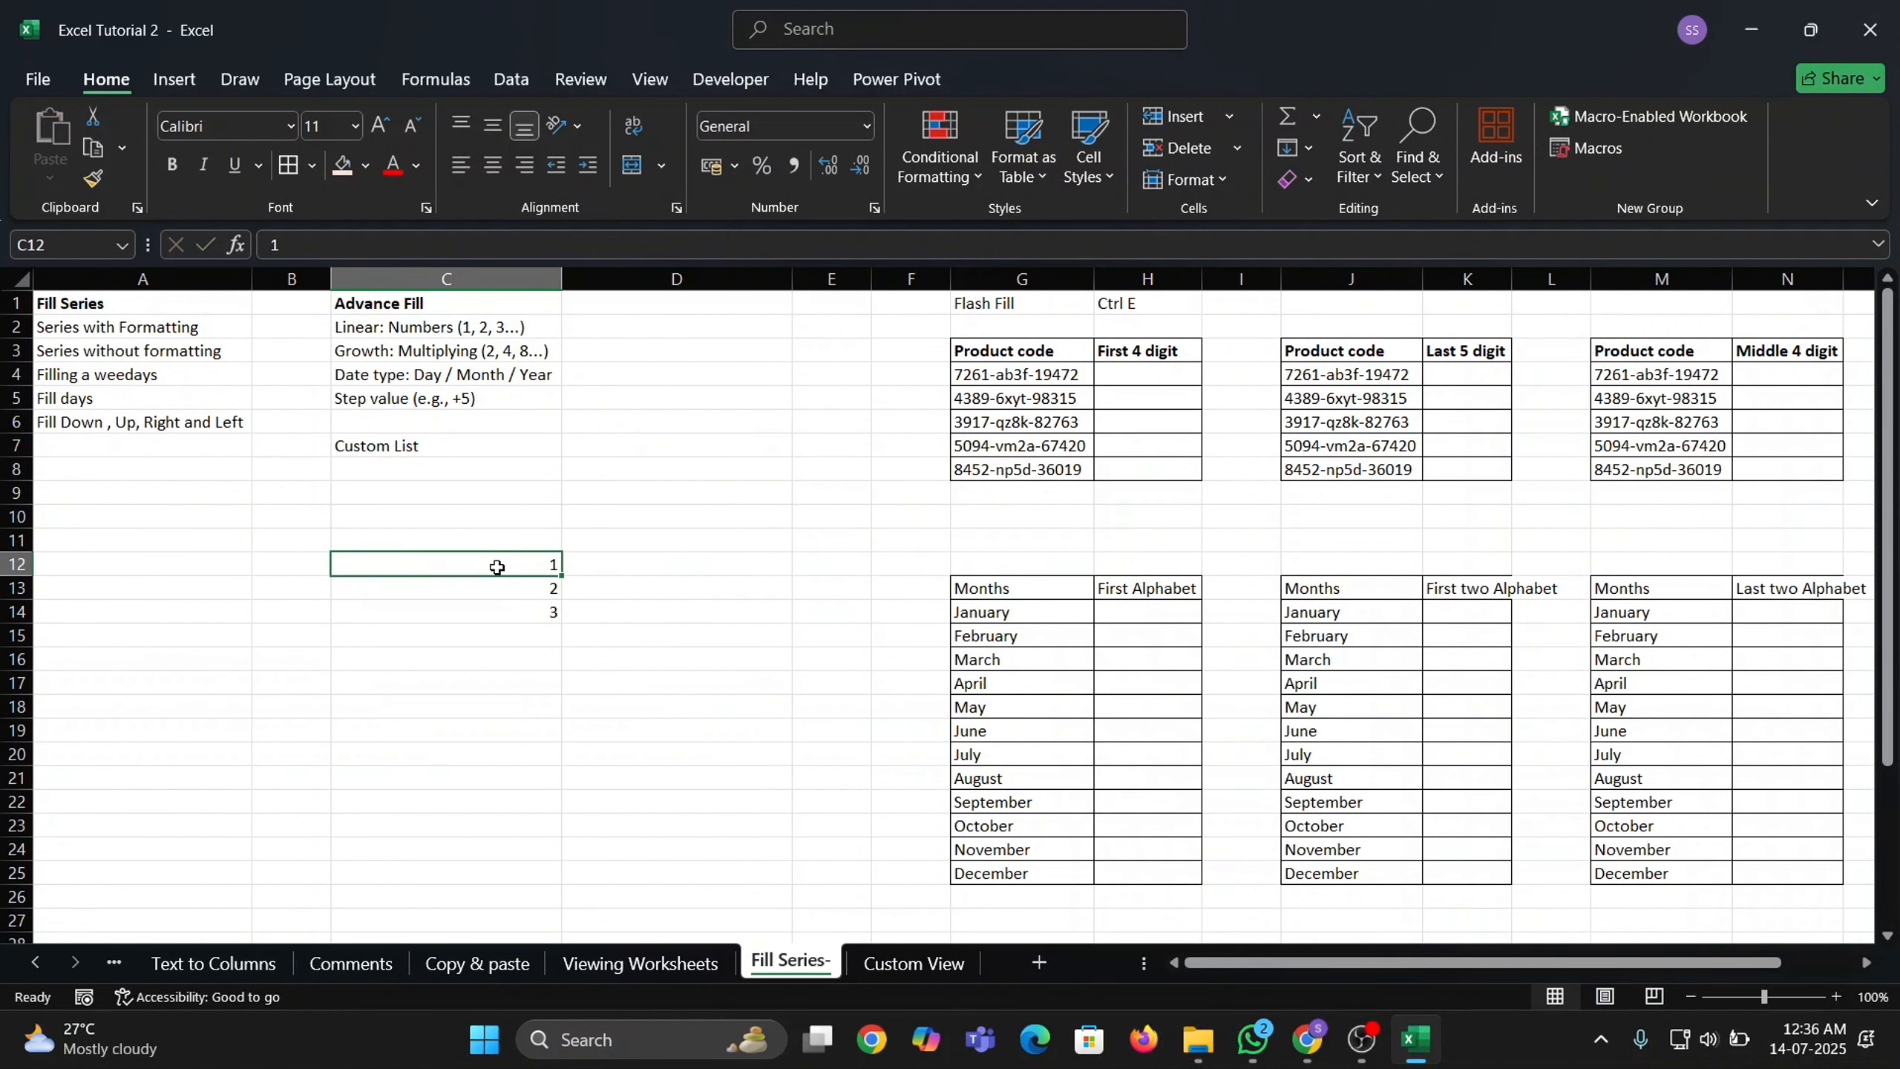
drag(496, 564, 505, 613)
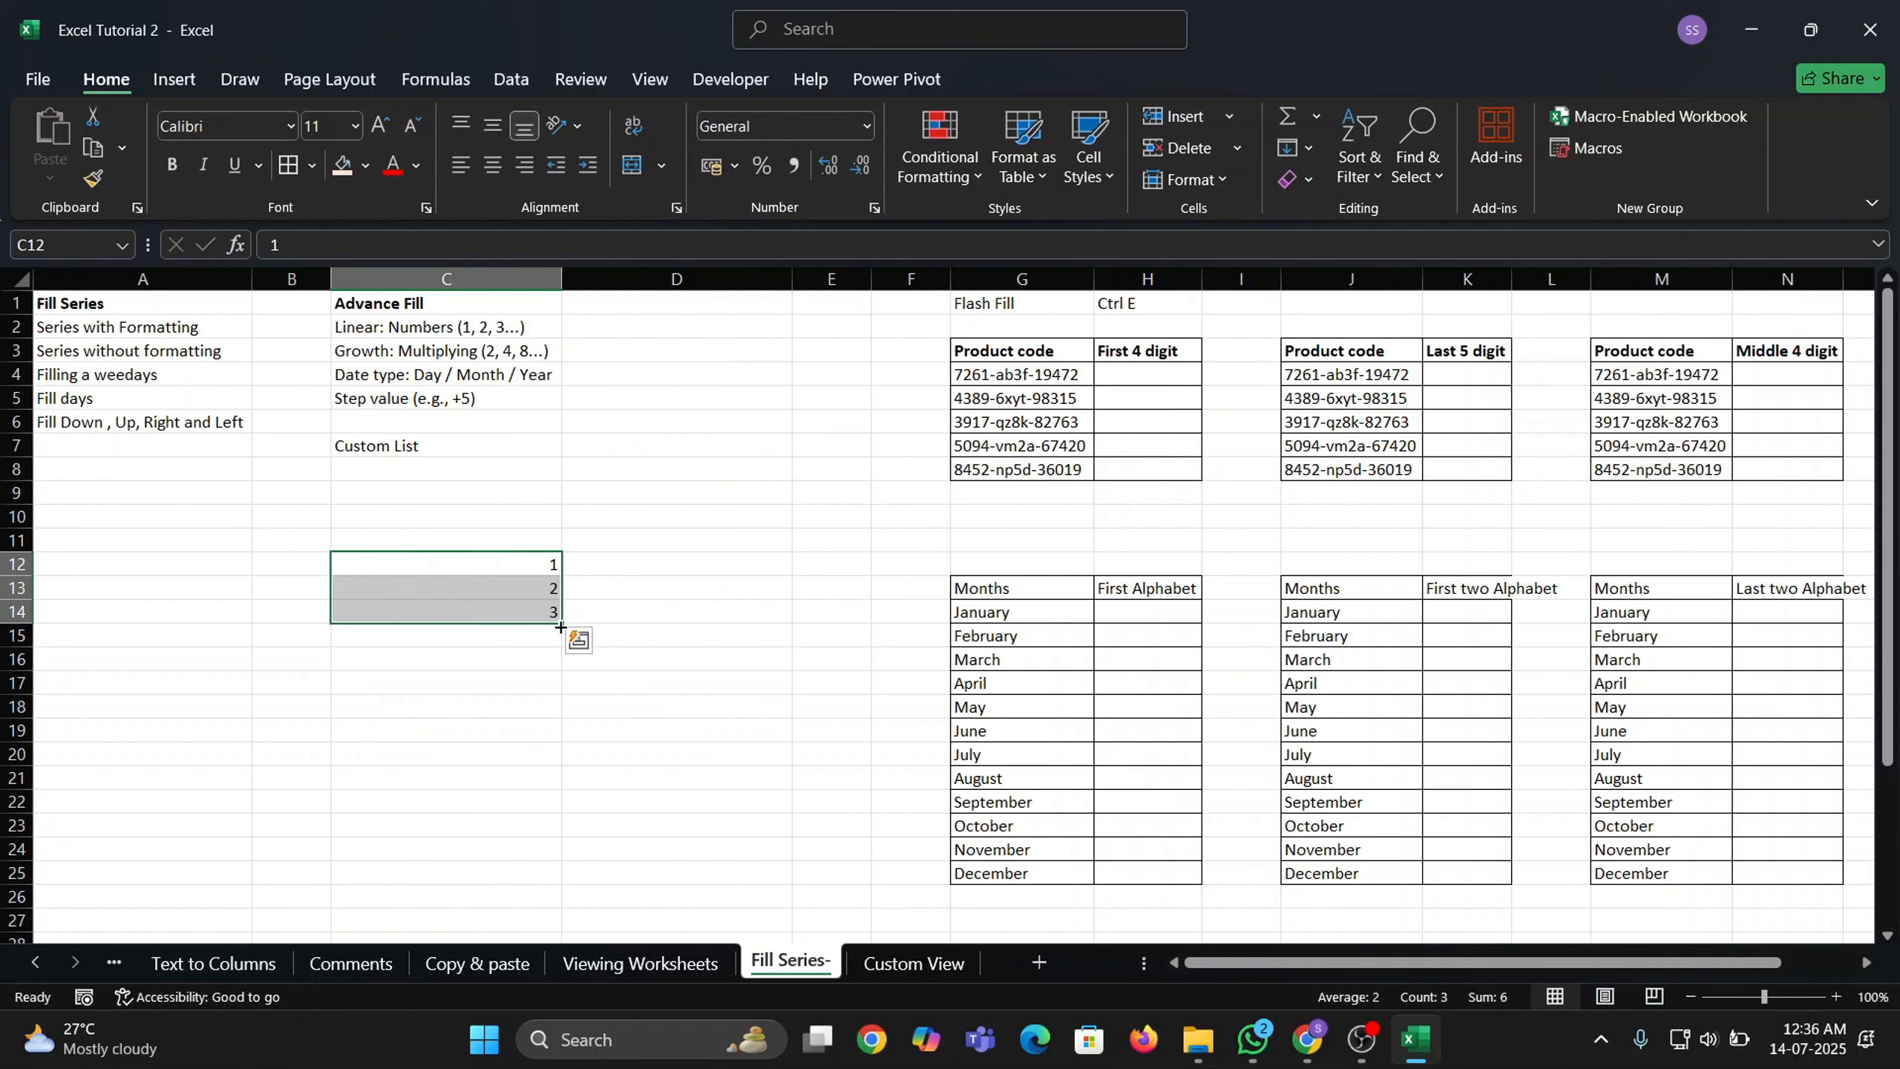
Extend the linear number series down column C to 13 in C24.
drag(561, 627, 558, 807)
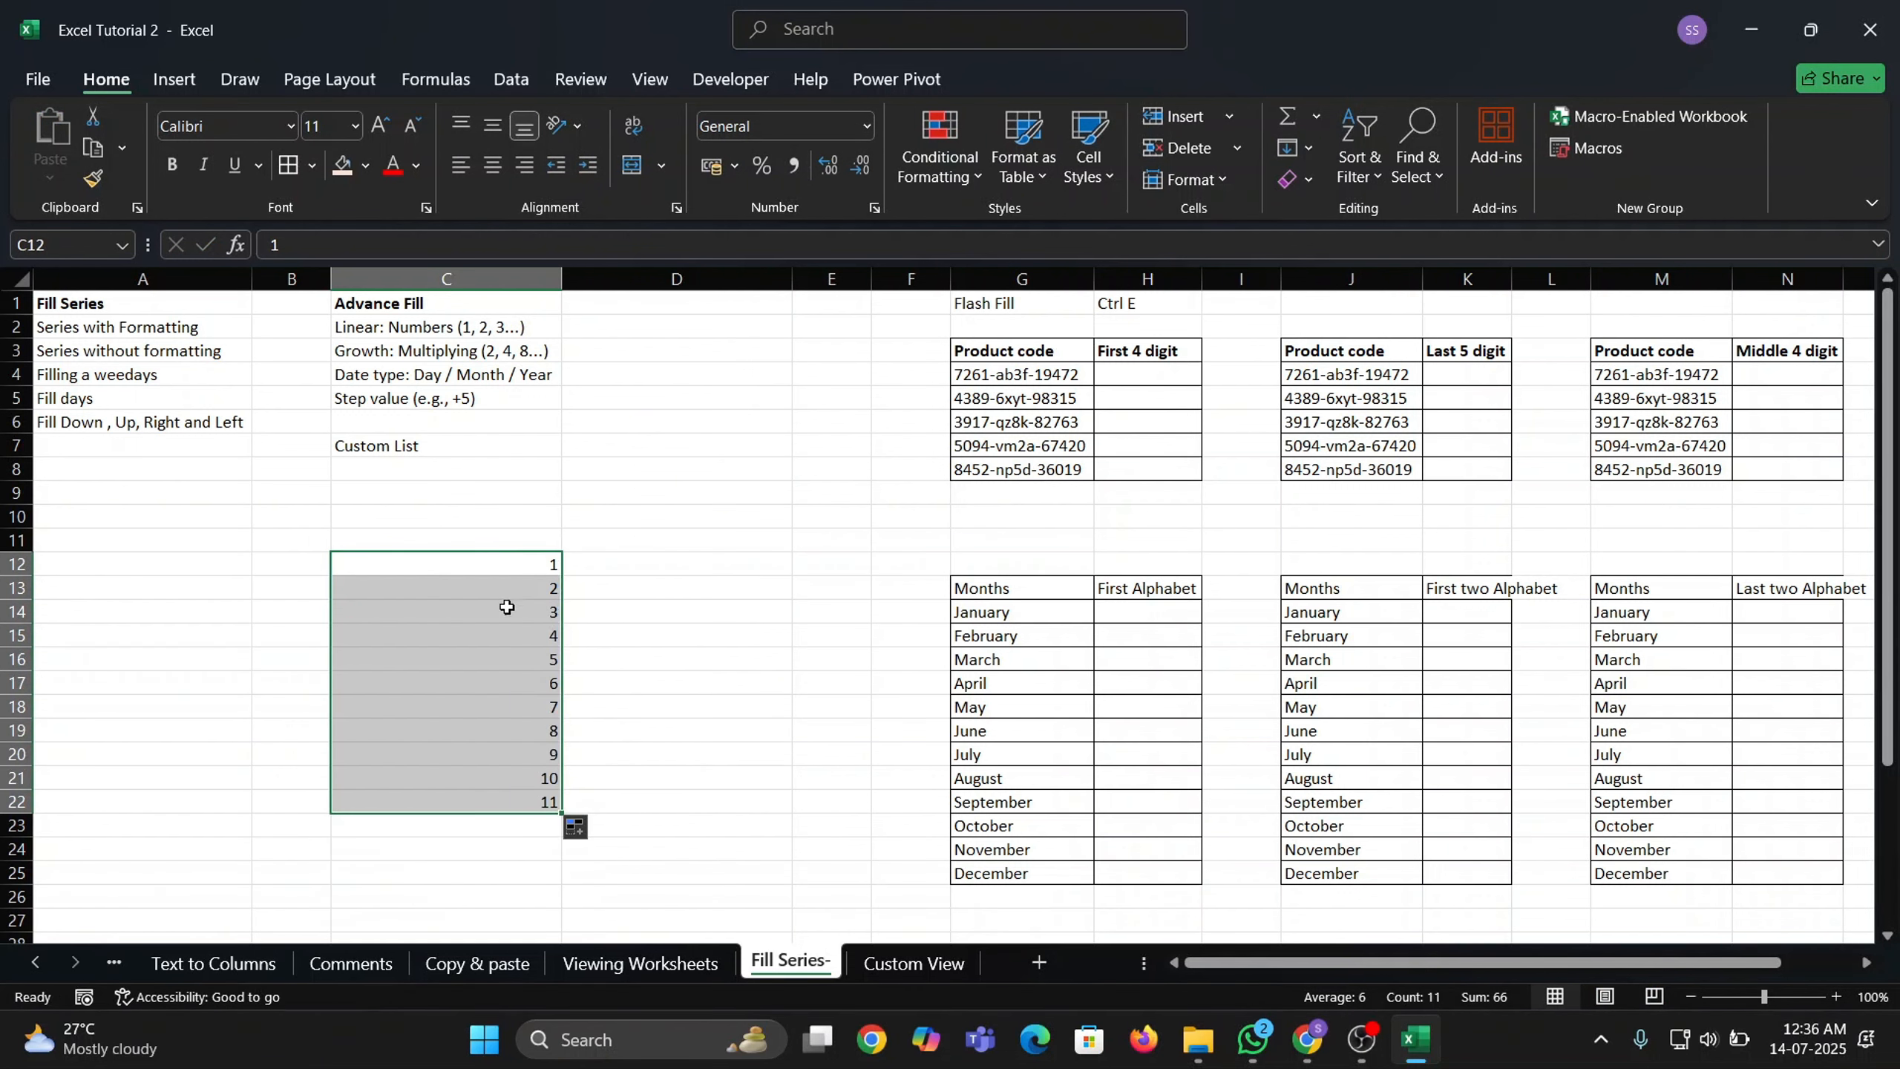
drag(553, 567, 551, 798)
drag(562, 814, 566, 854)
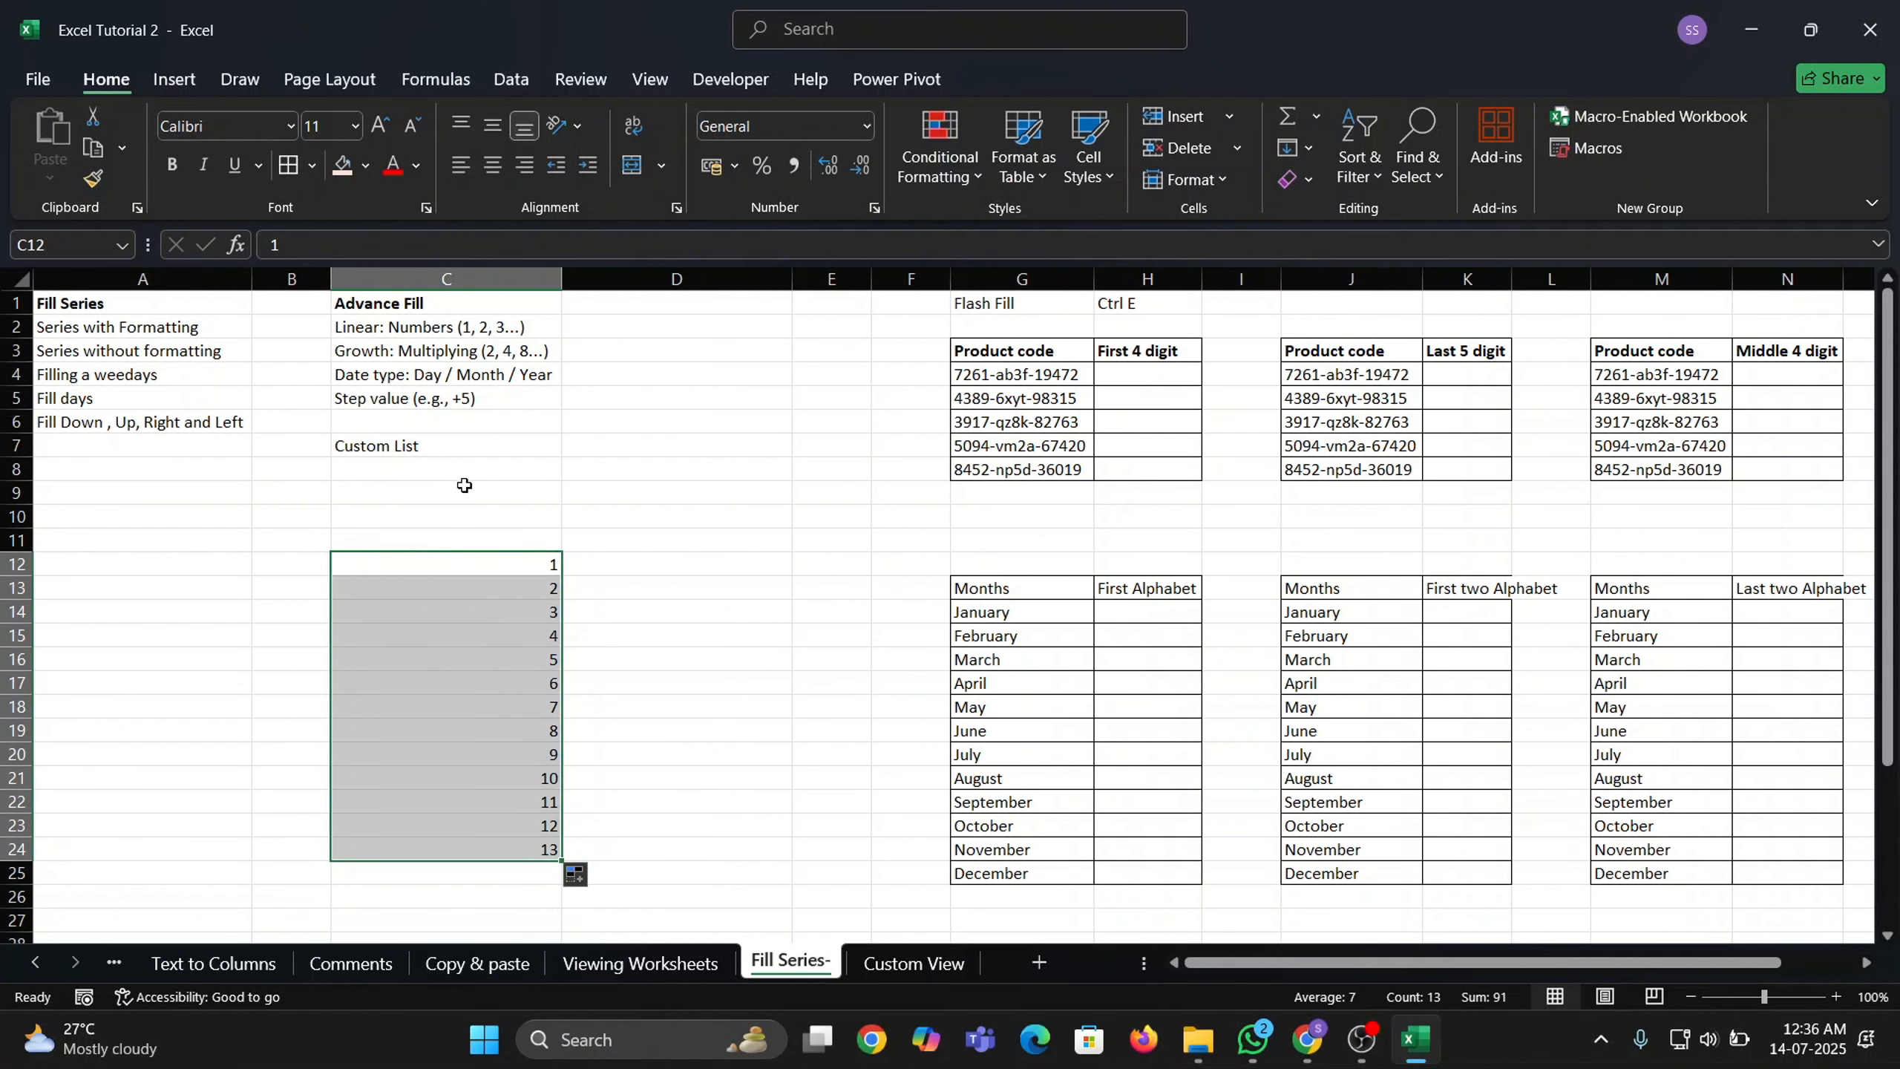
click(621, 562)
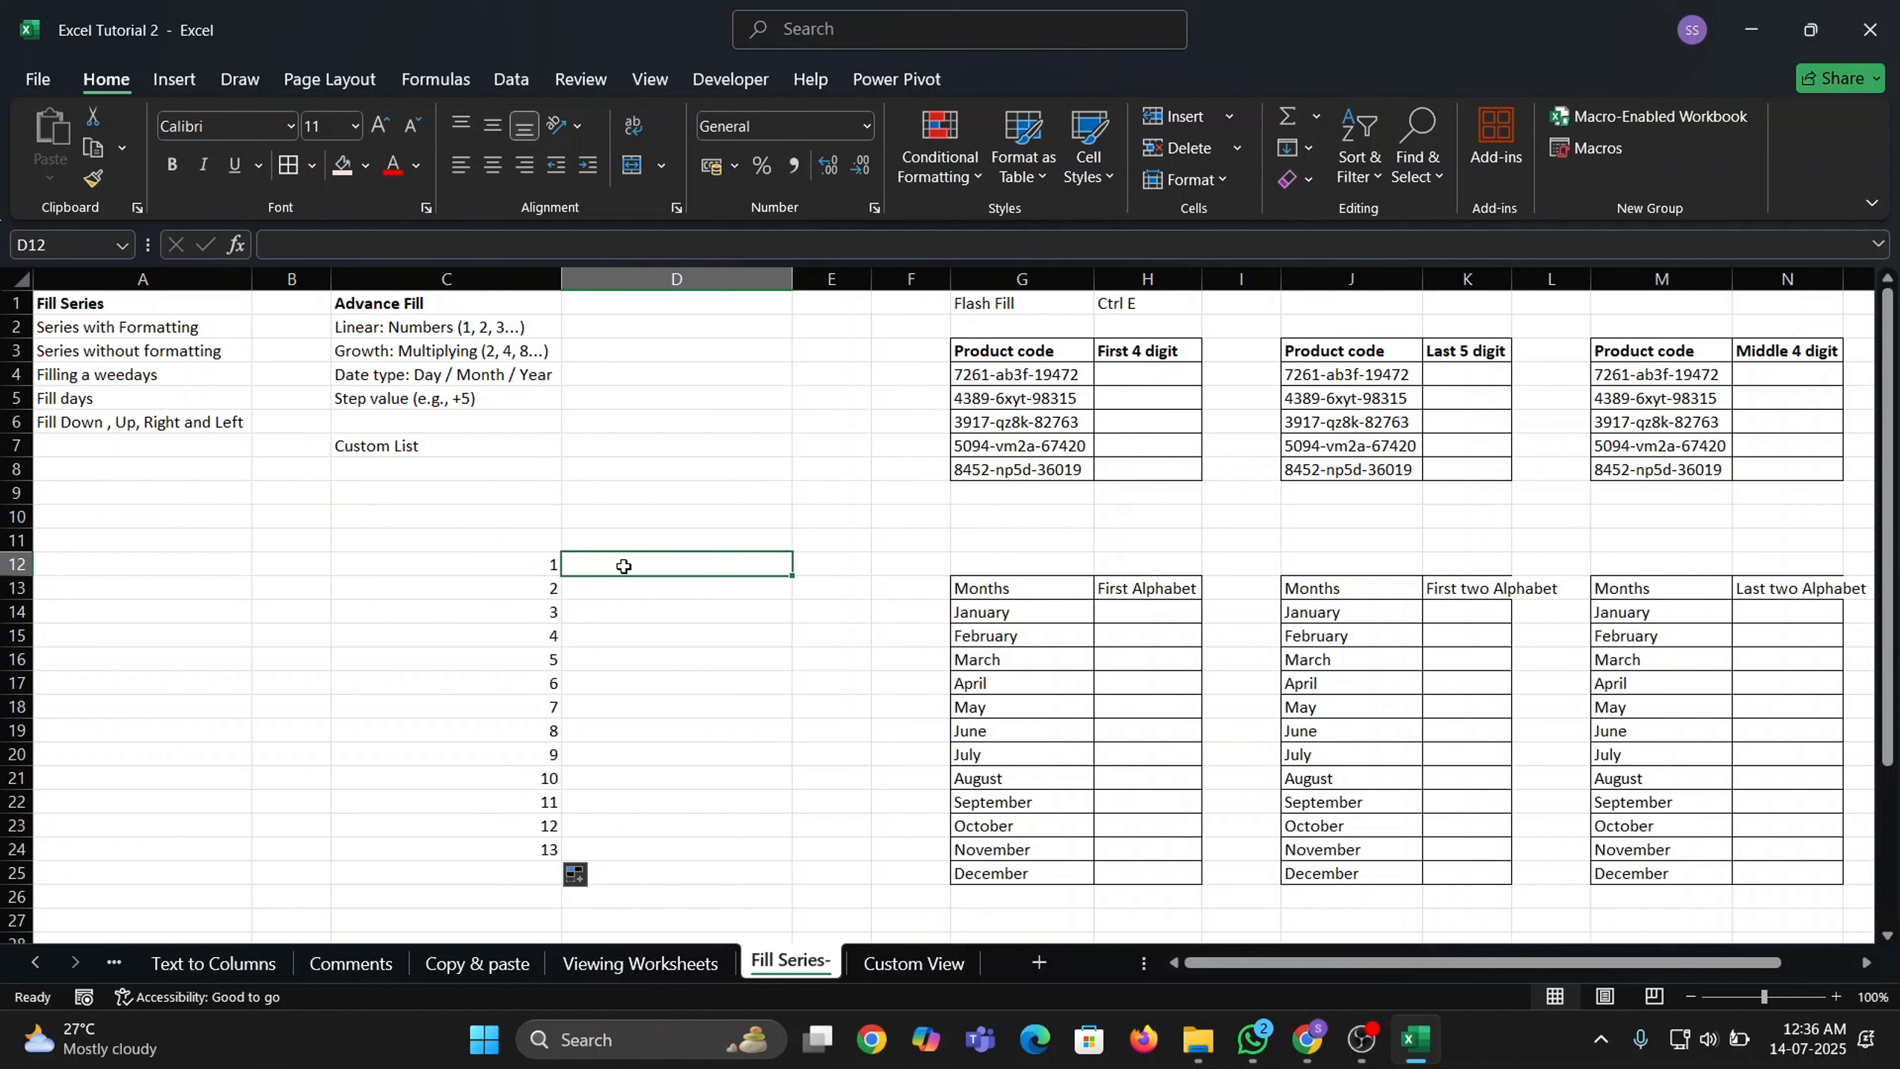
Enter 2, 4, 6 in column D and extend the even series to 26 at D24.
text(2)
key(Return)
text(4)
key(Return)
text(6)
key(Up)
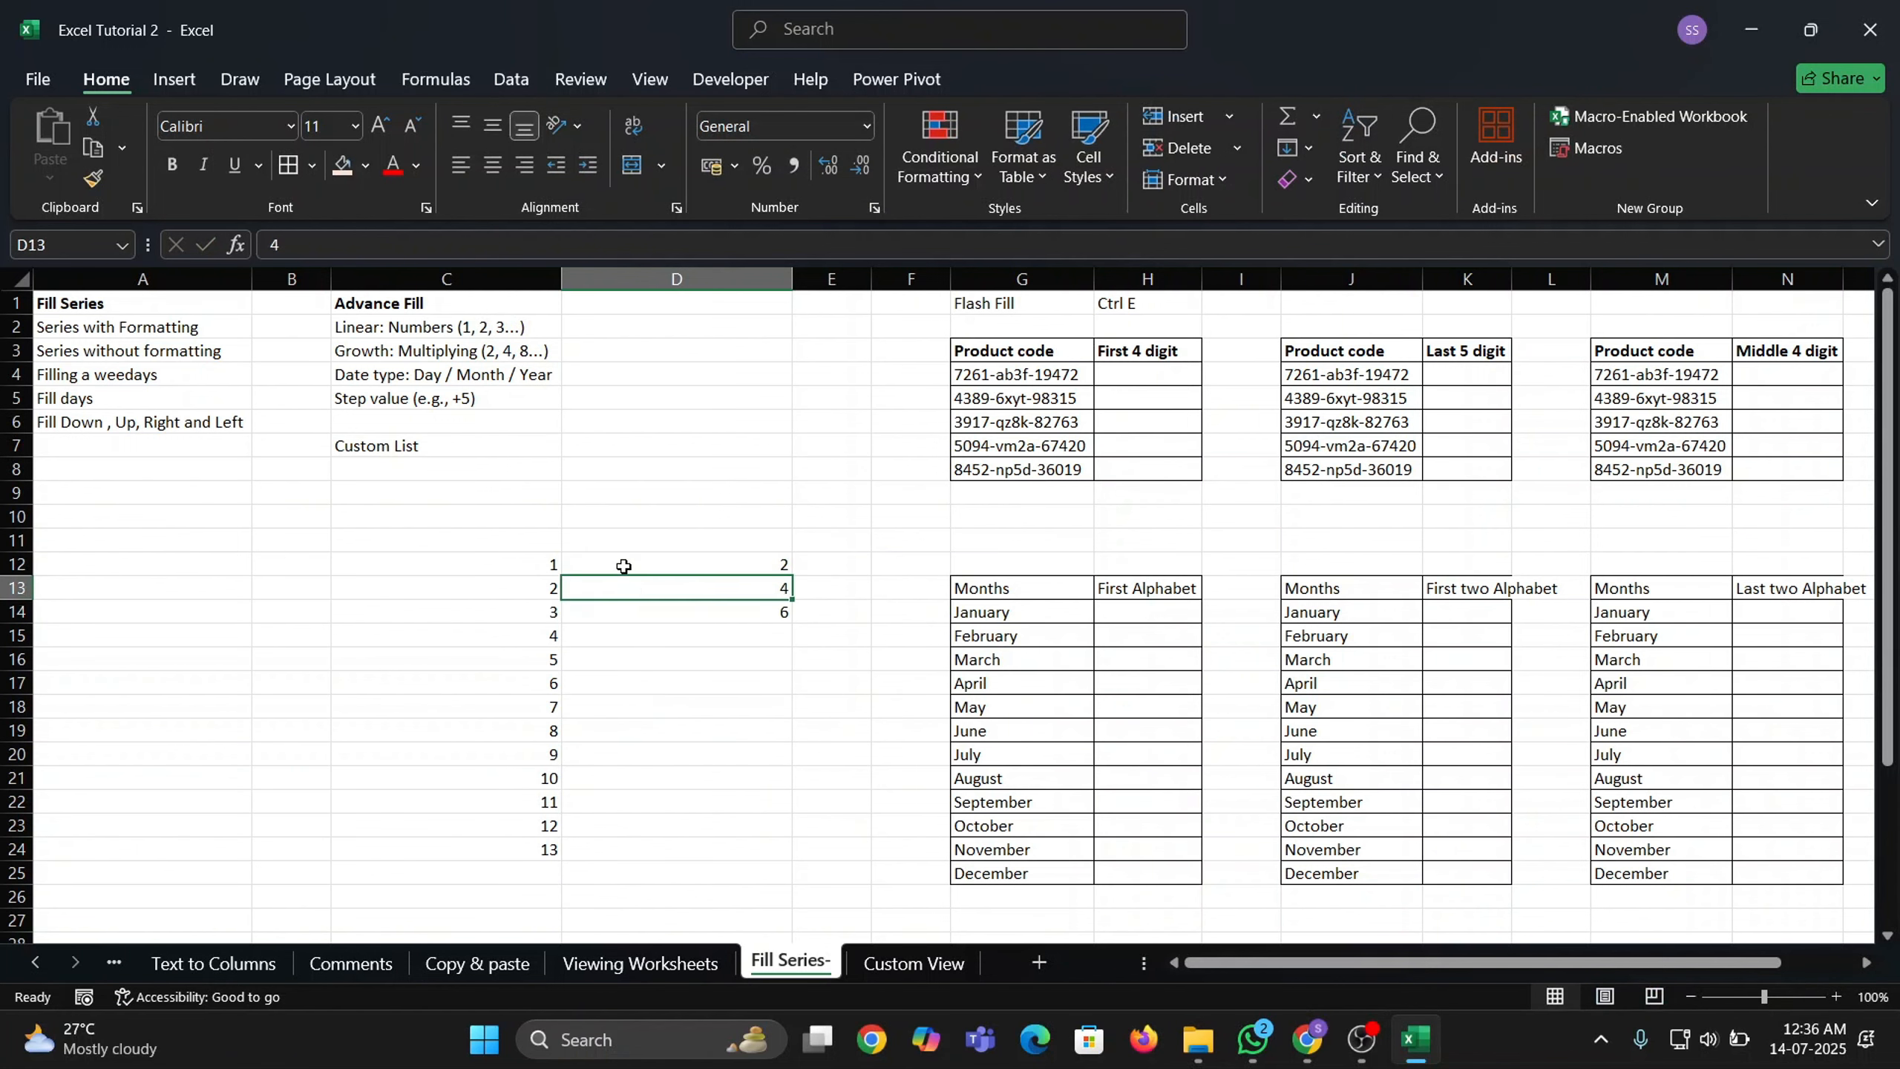
key(Down)
key(Up)
key(Up)
key(Up)
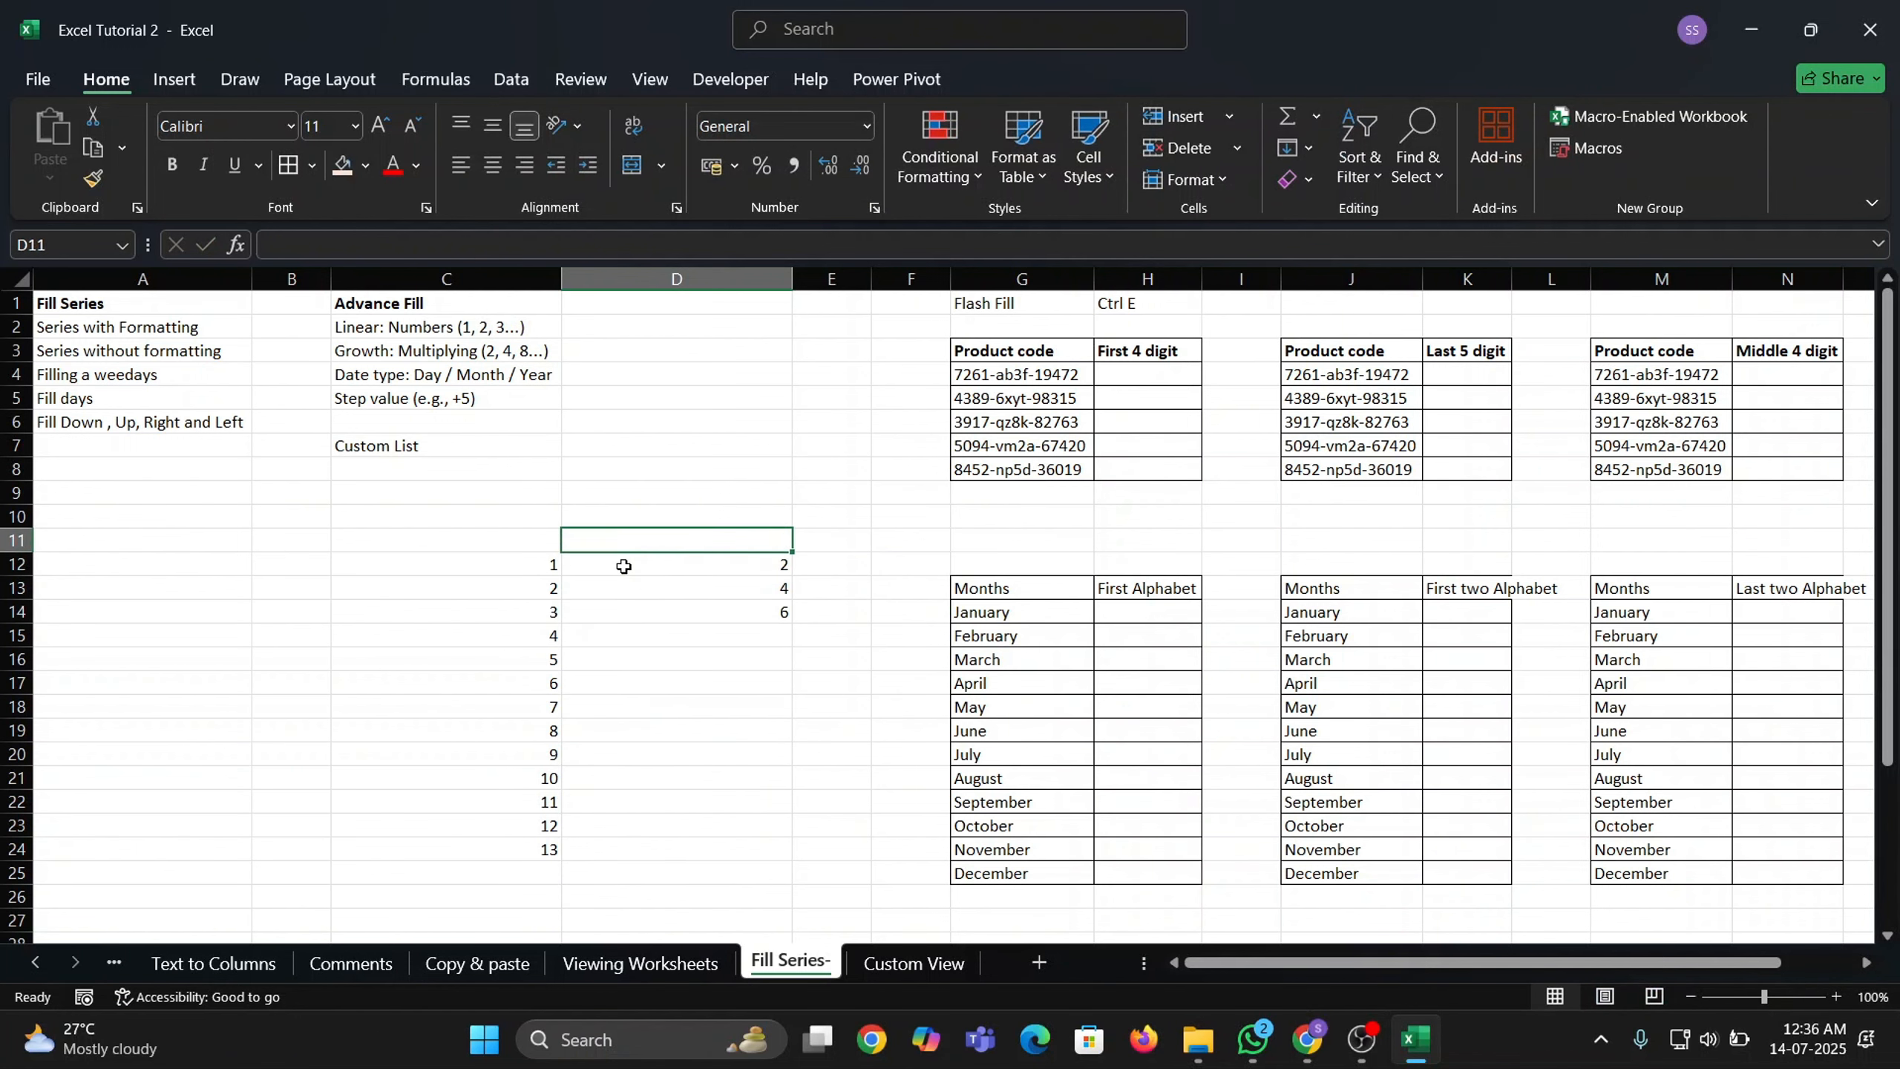
key(shift+Down)
key(shift+Down)
key(shift+Down)
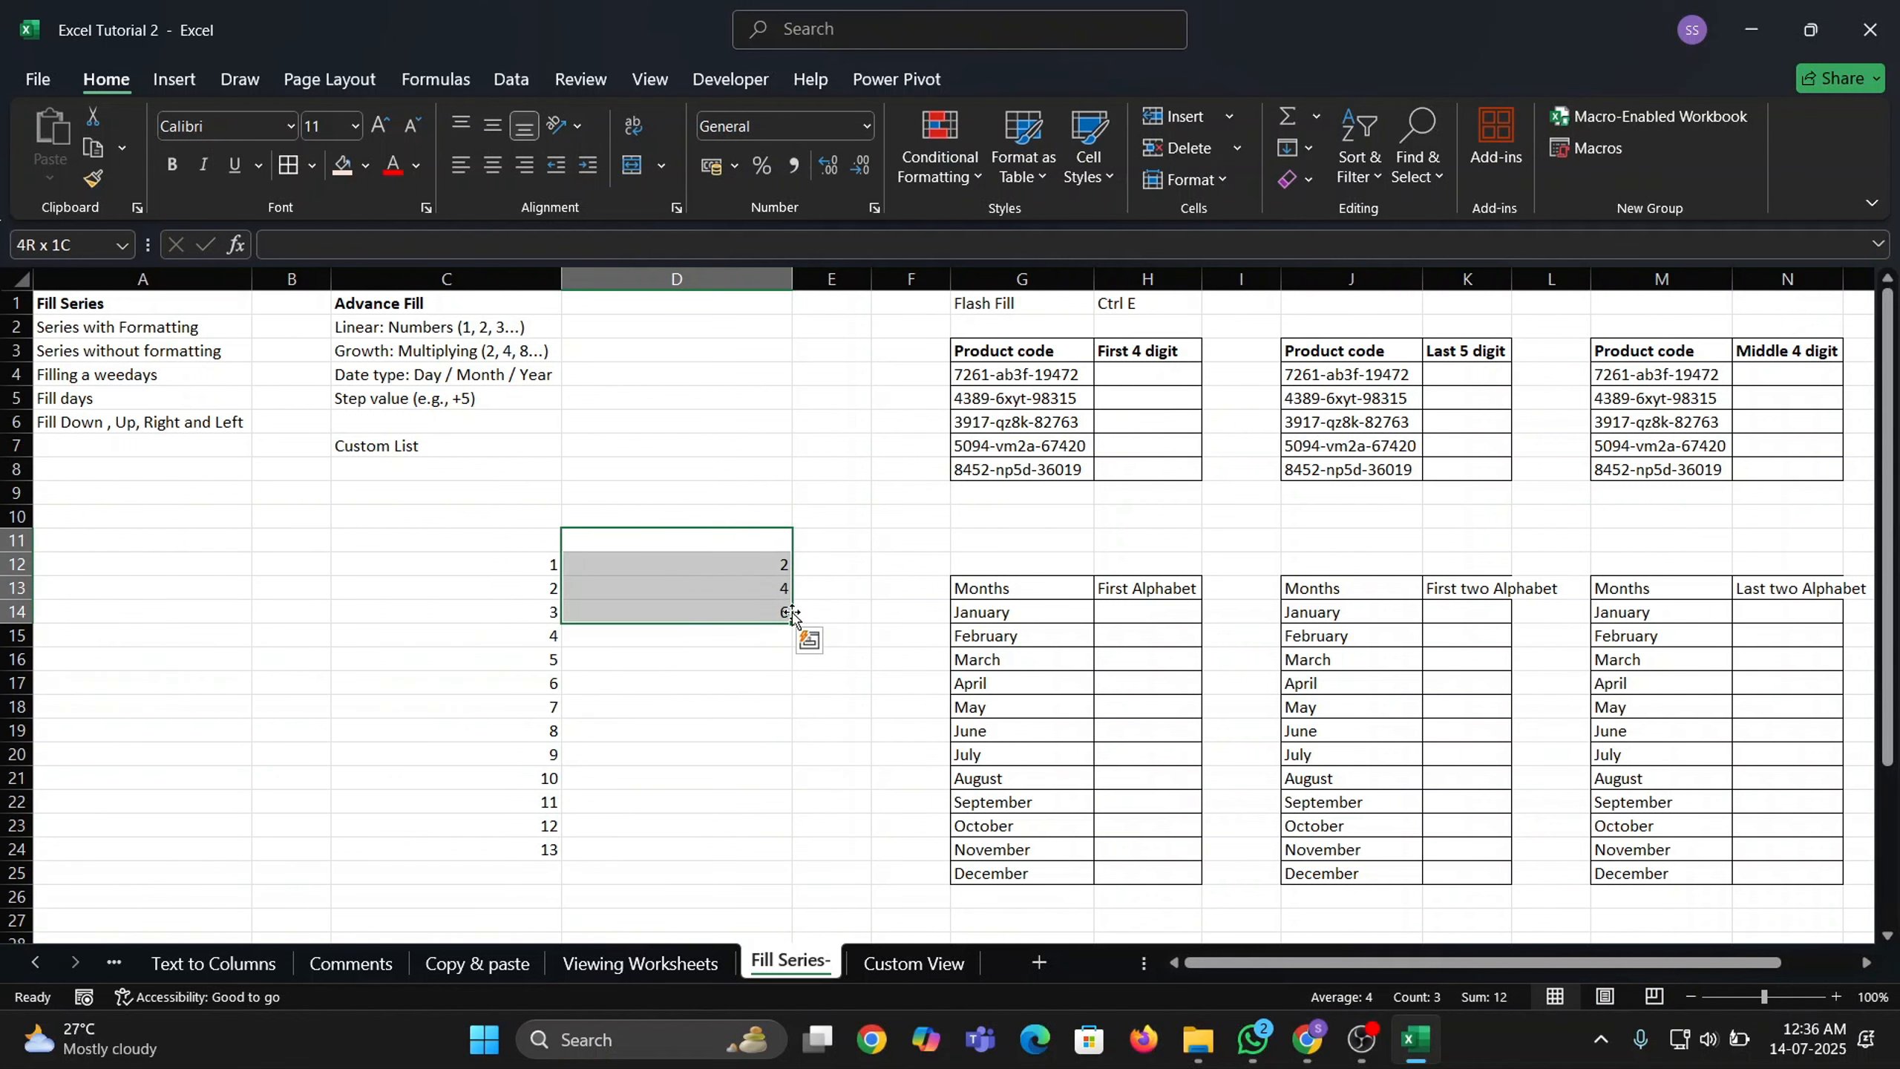
drag(778, 562, 776, 857)
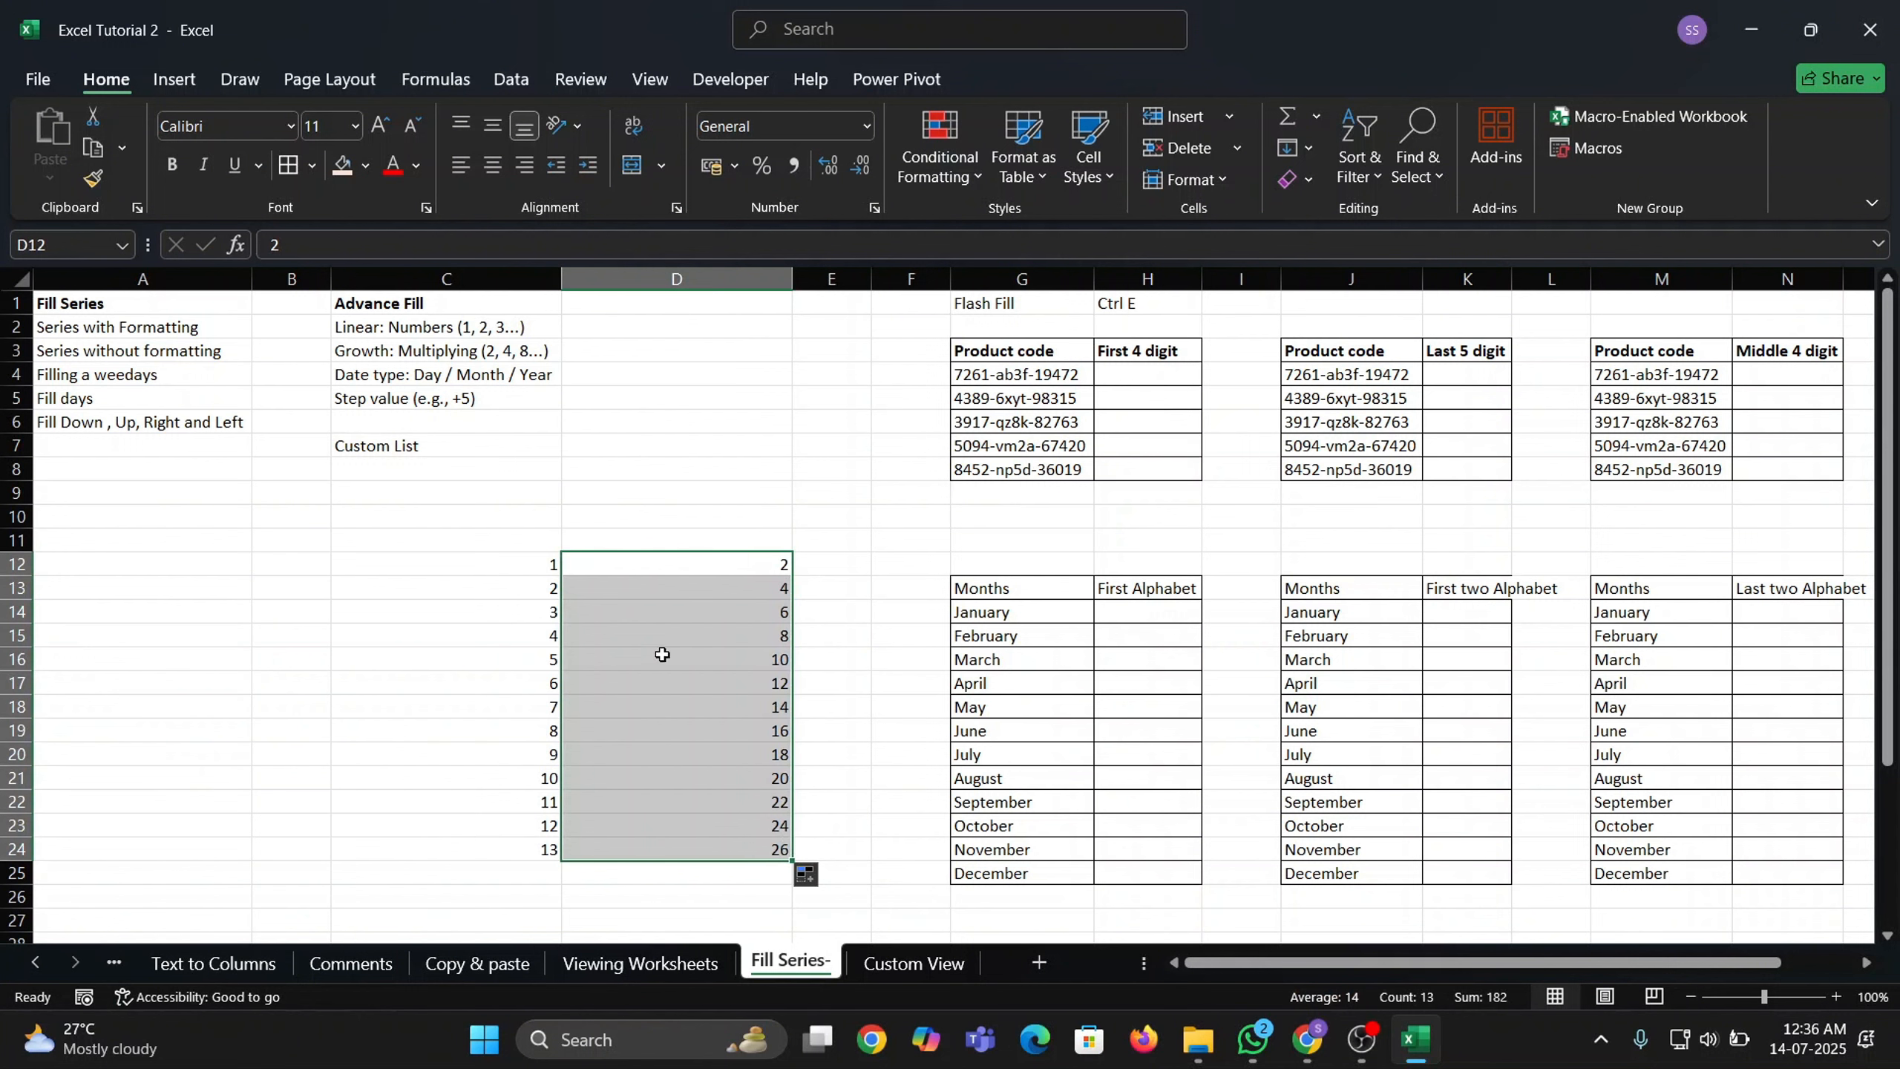
Review the Linear and Growth notes and the new even-number series in column D.
click(385, 327)
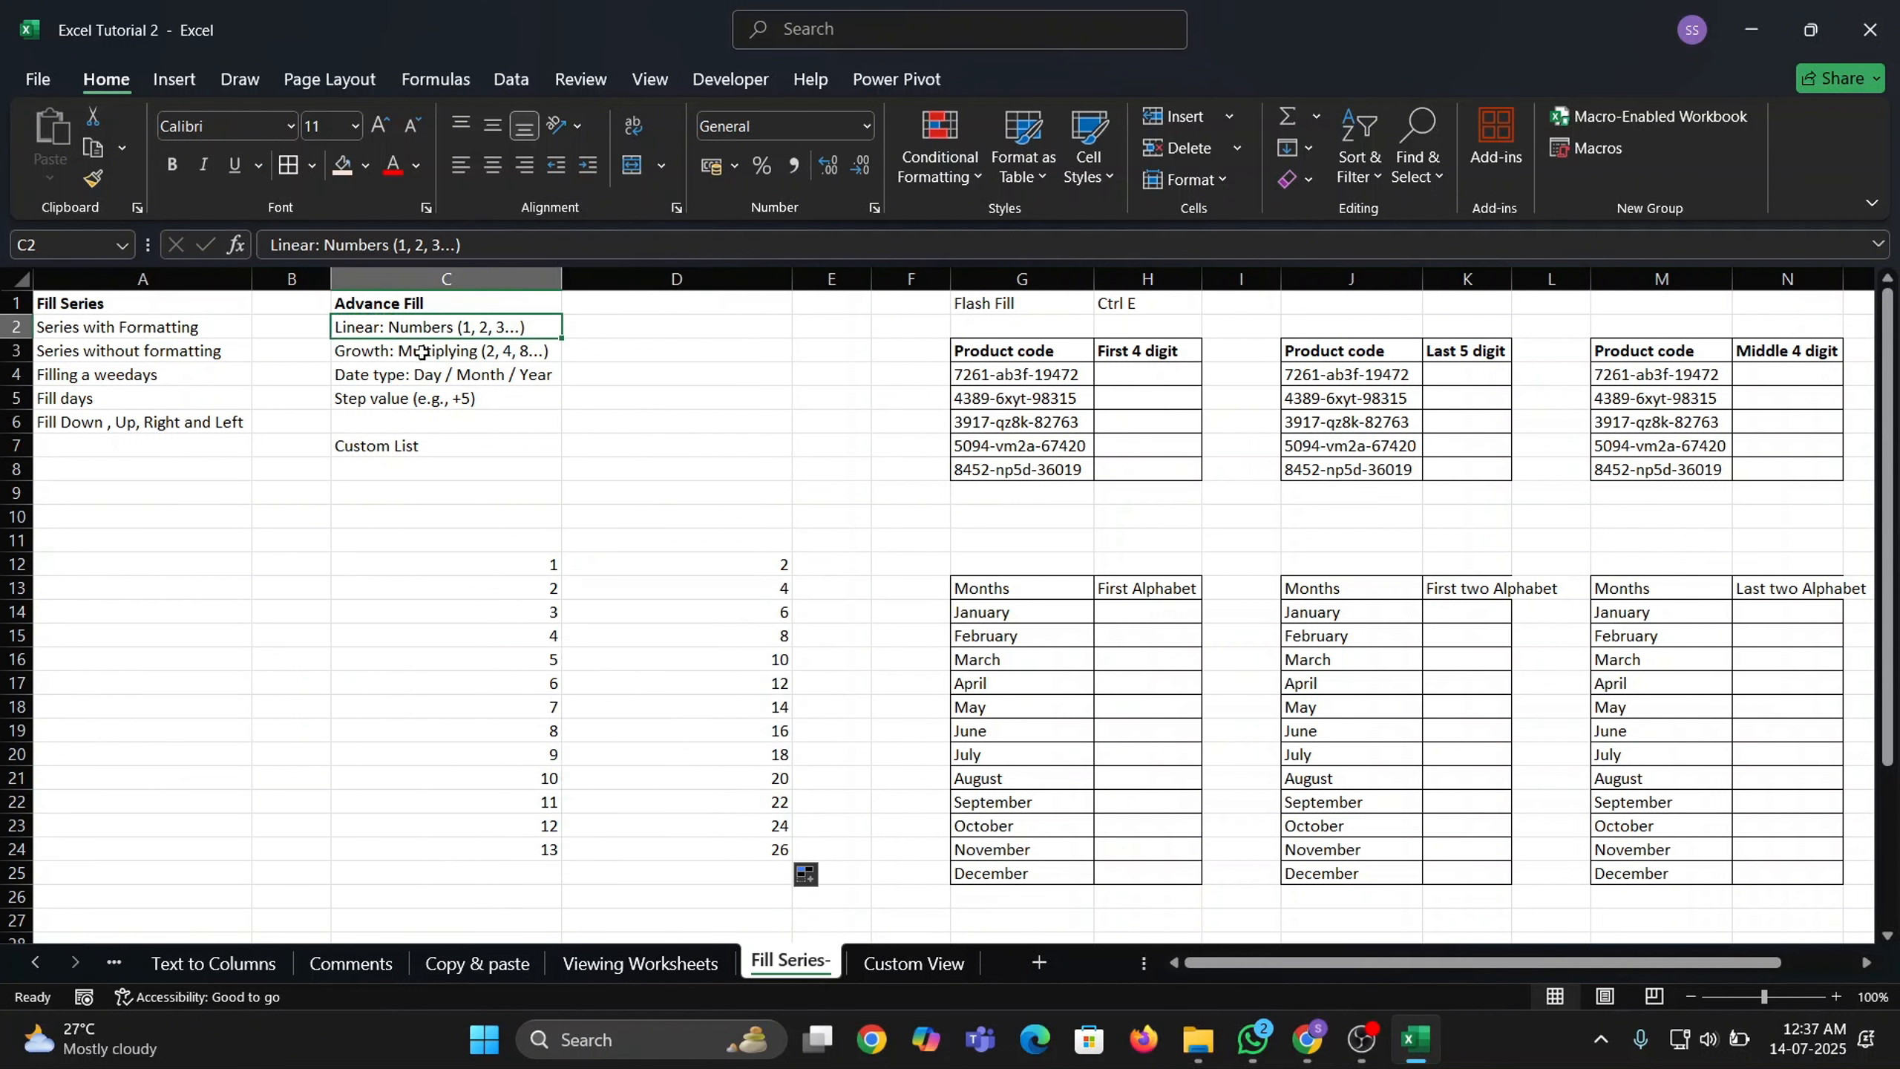
click(444, 353)
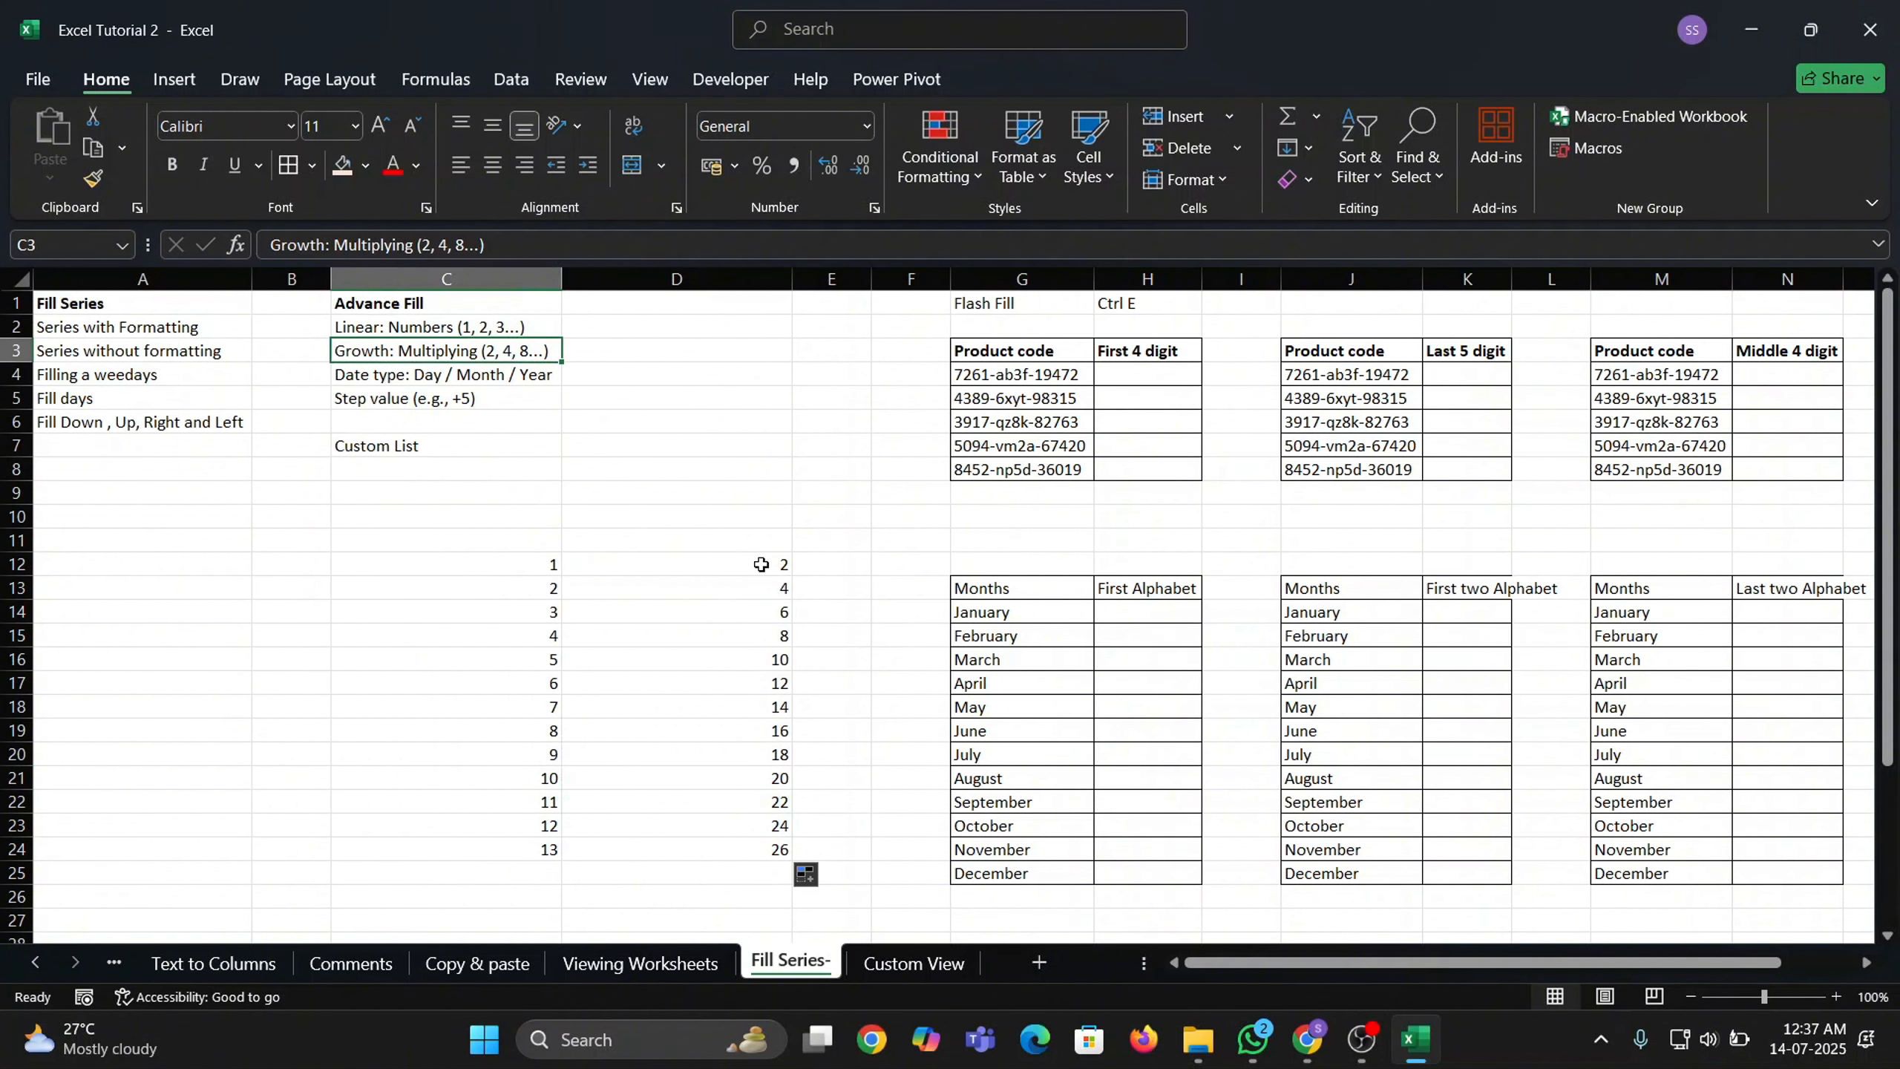
drag(759, 564, 782, 776)
click(782, 776)
click(701, 567)
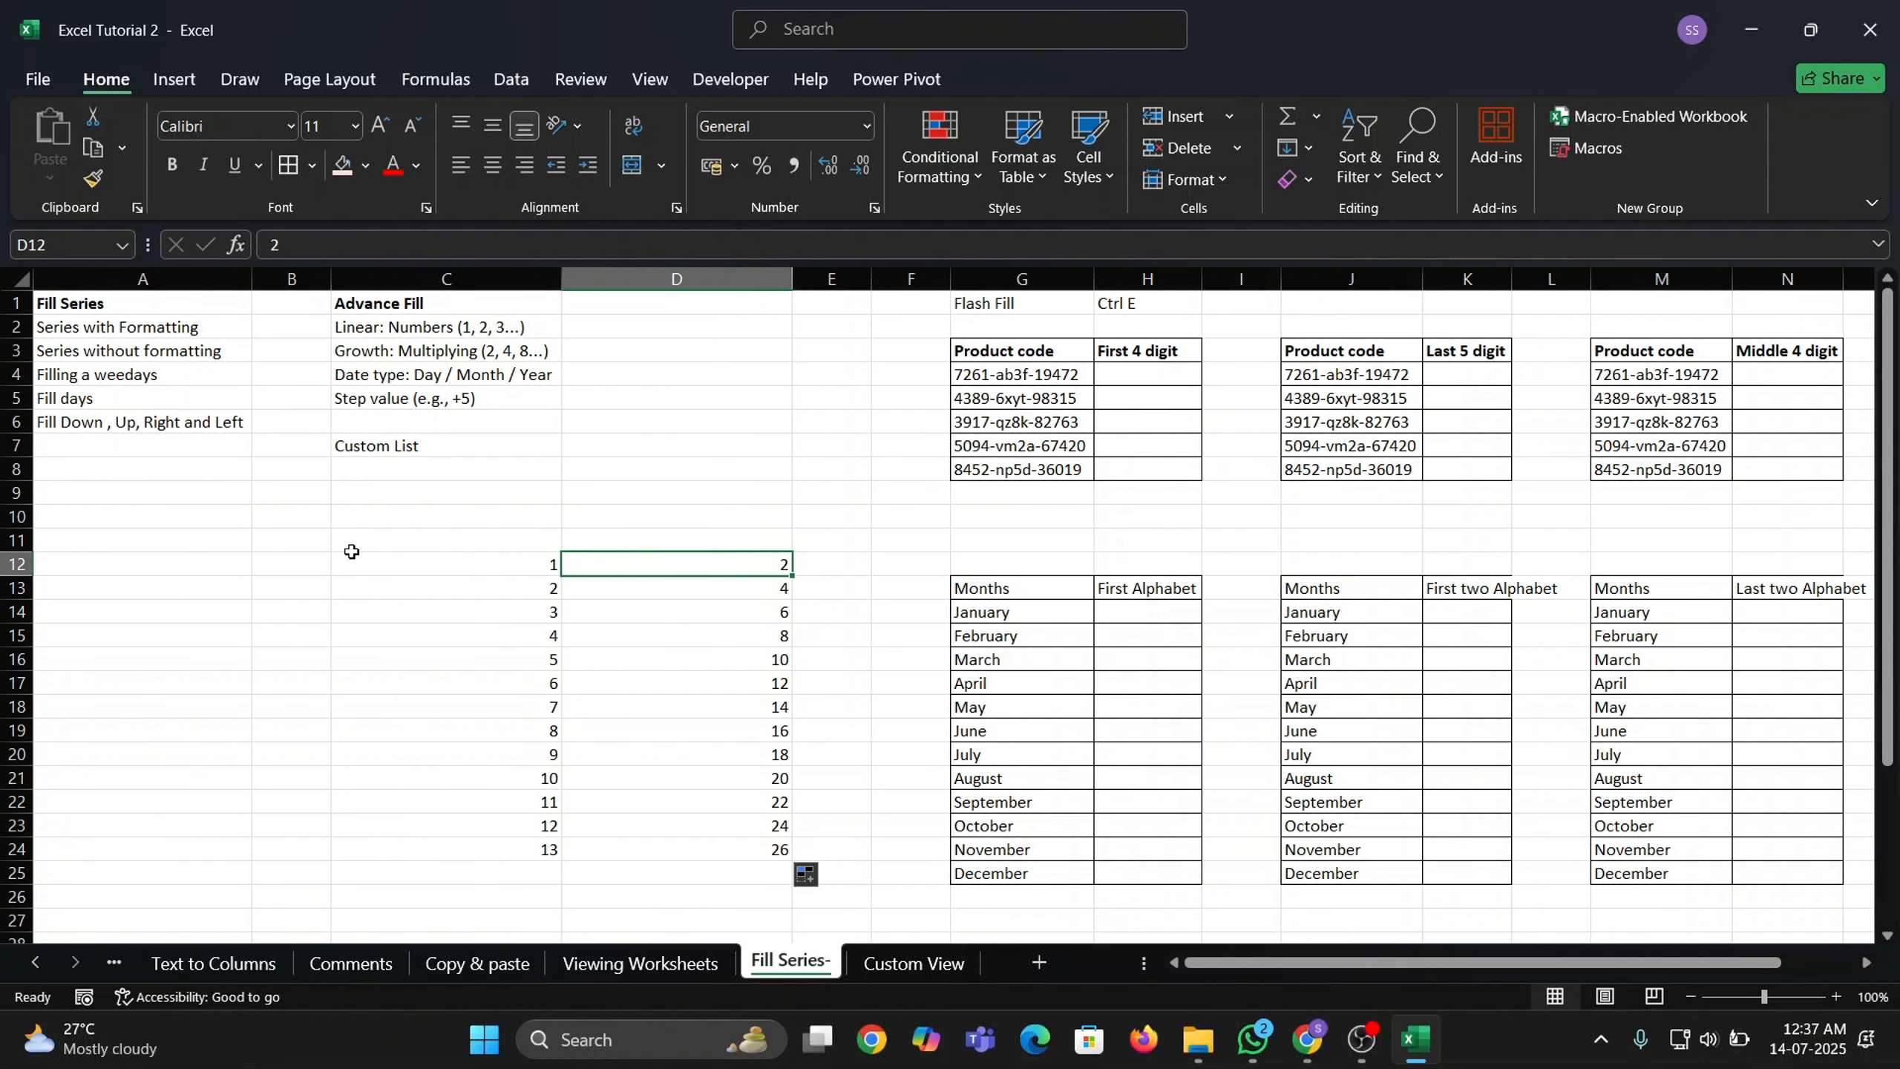
Enter Jan in cell B11.
click(376, 446)
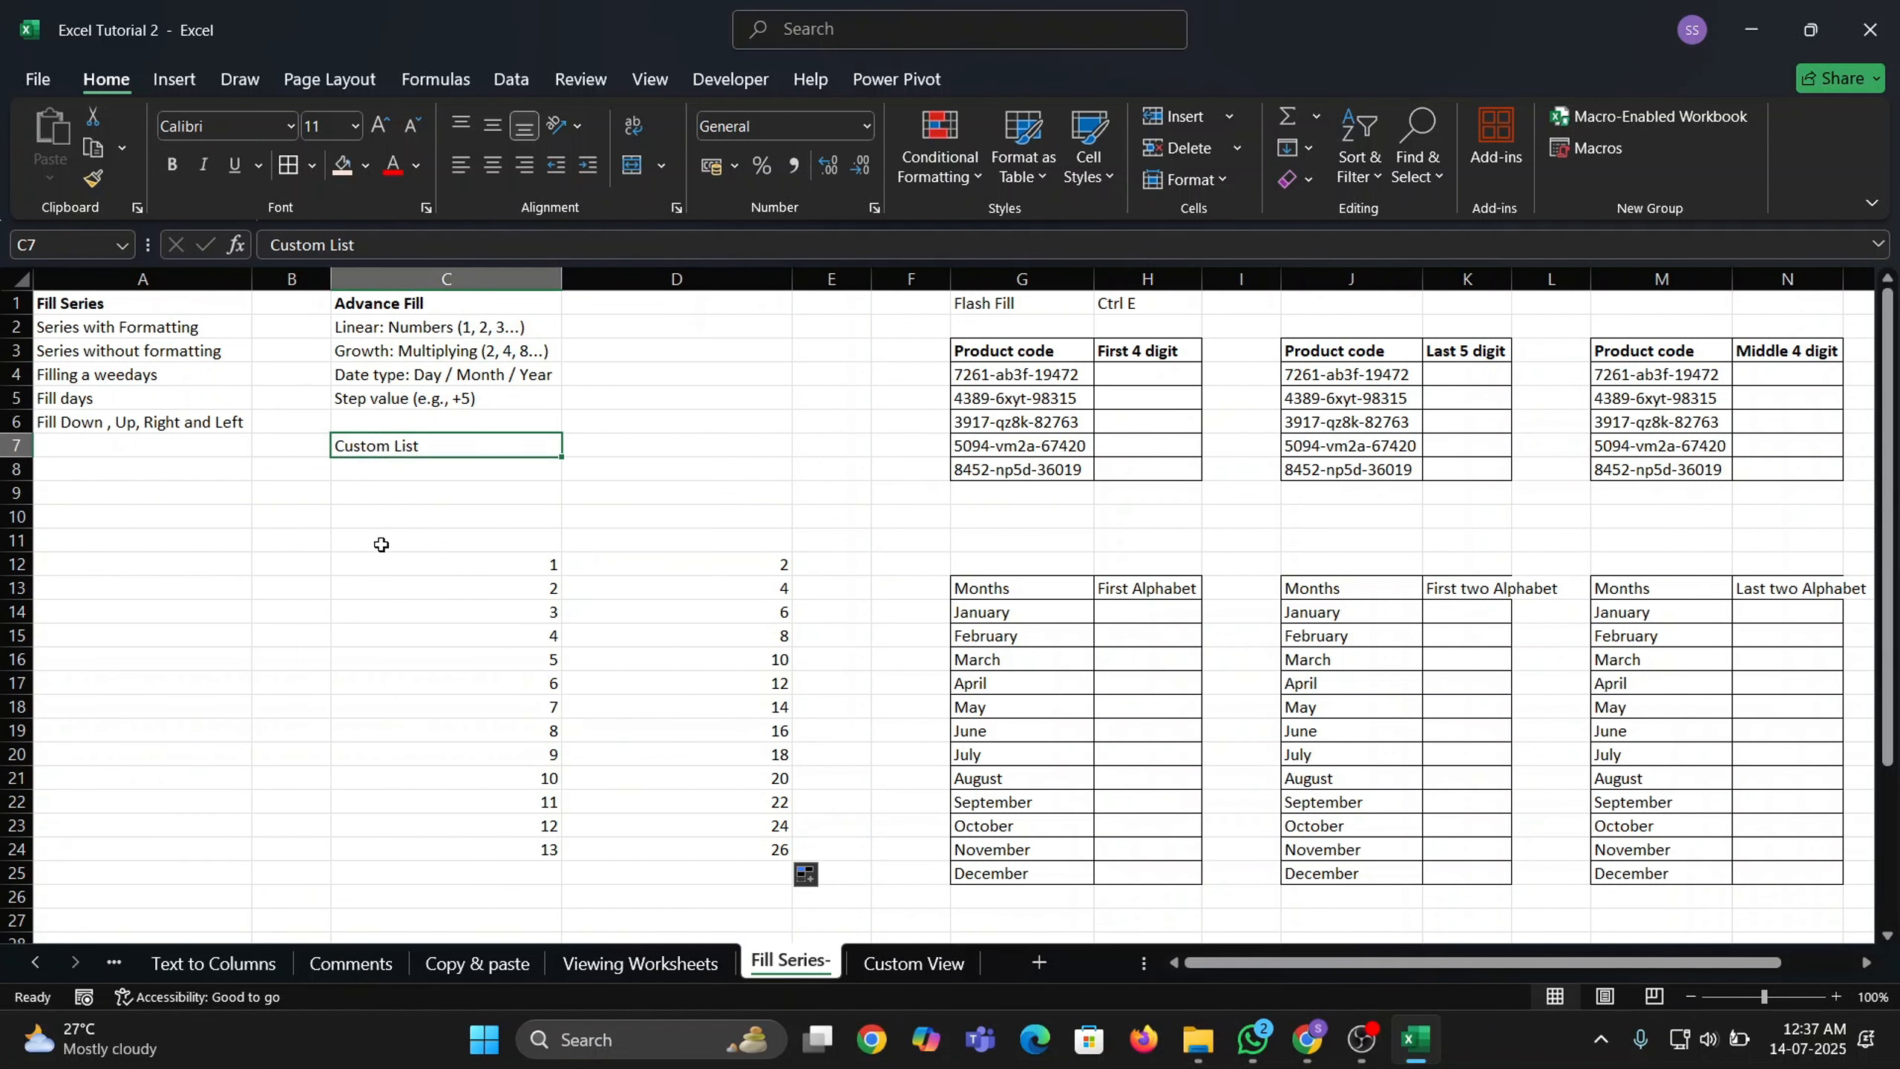
click(279, 533)
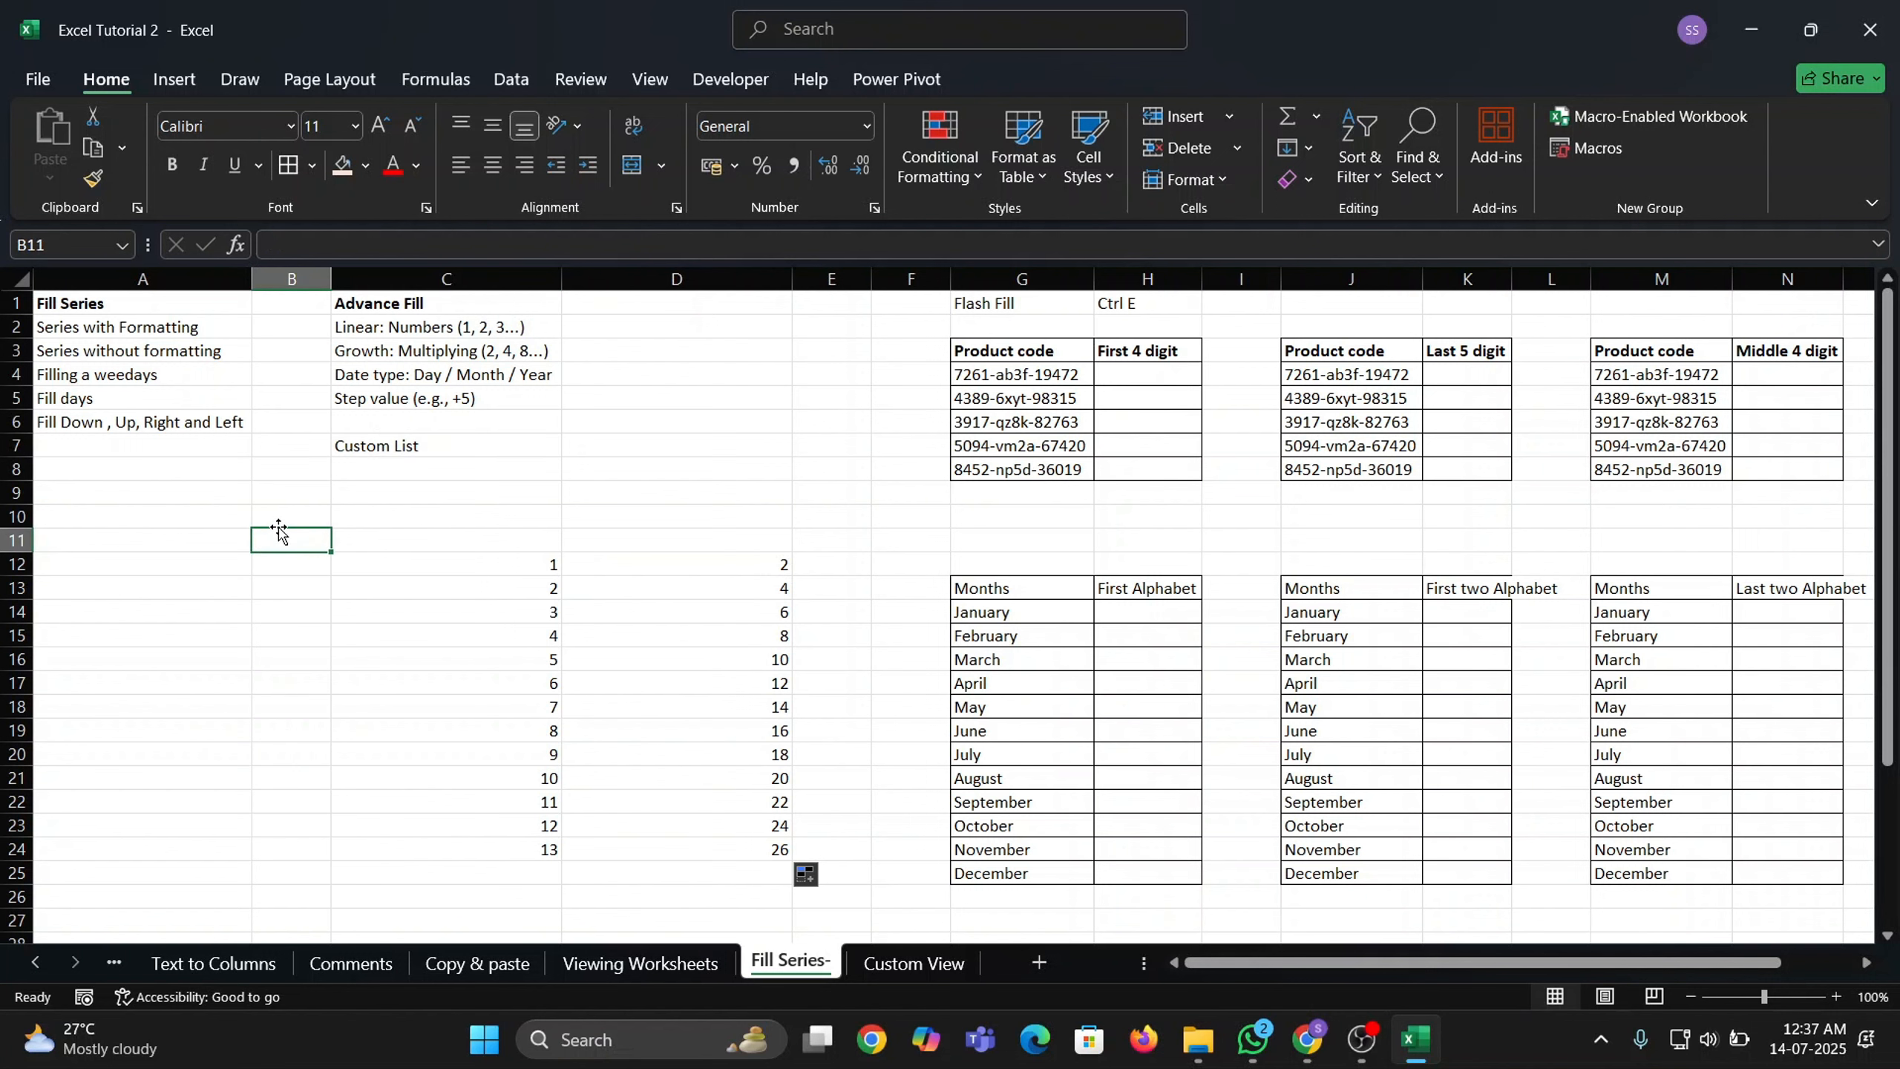
text(Jan)
key(Return)
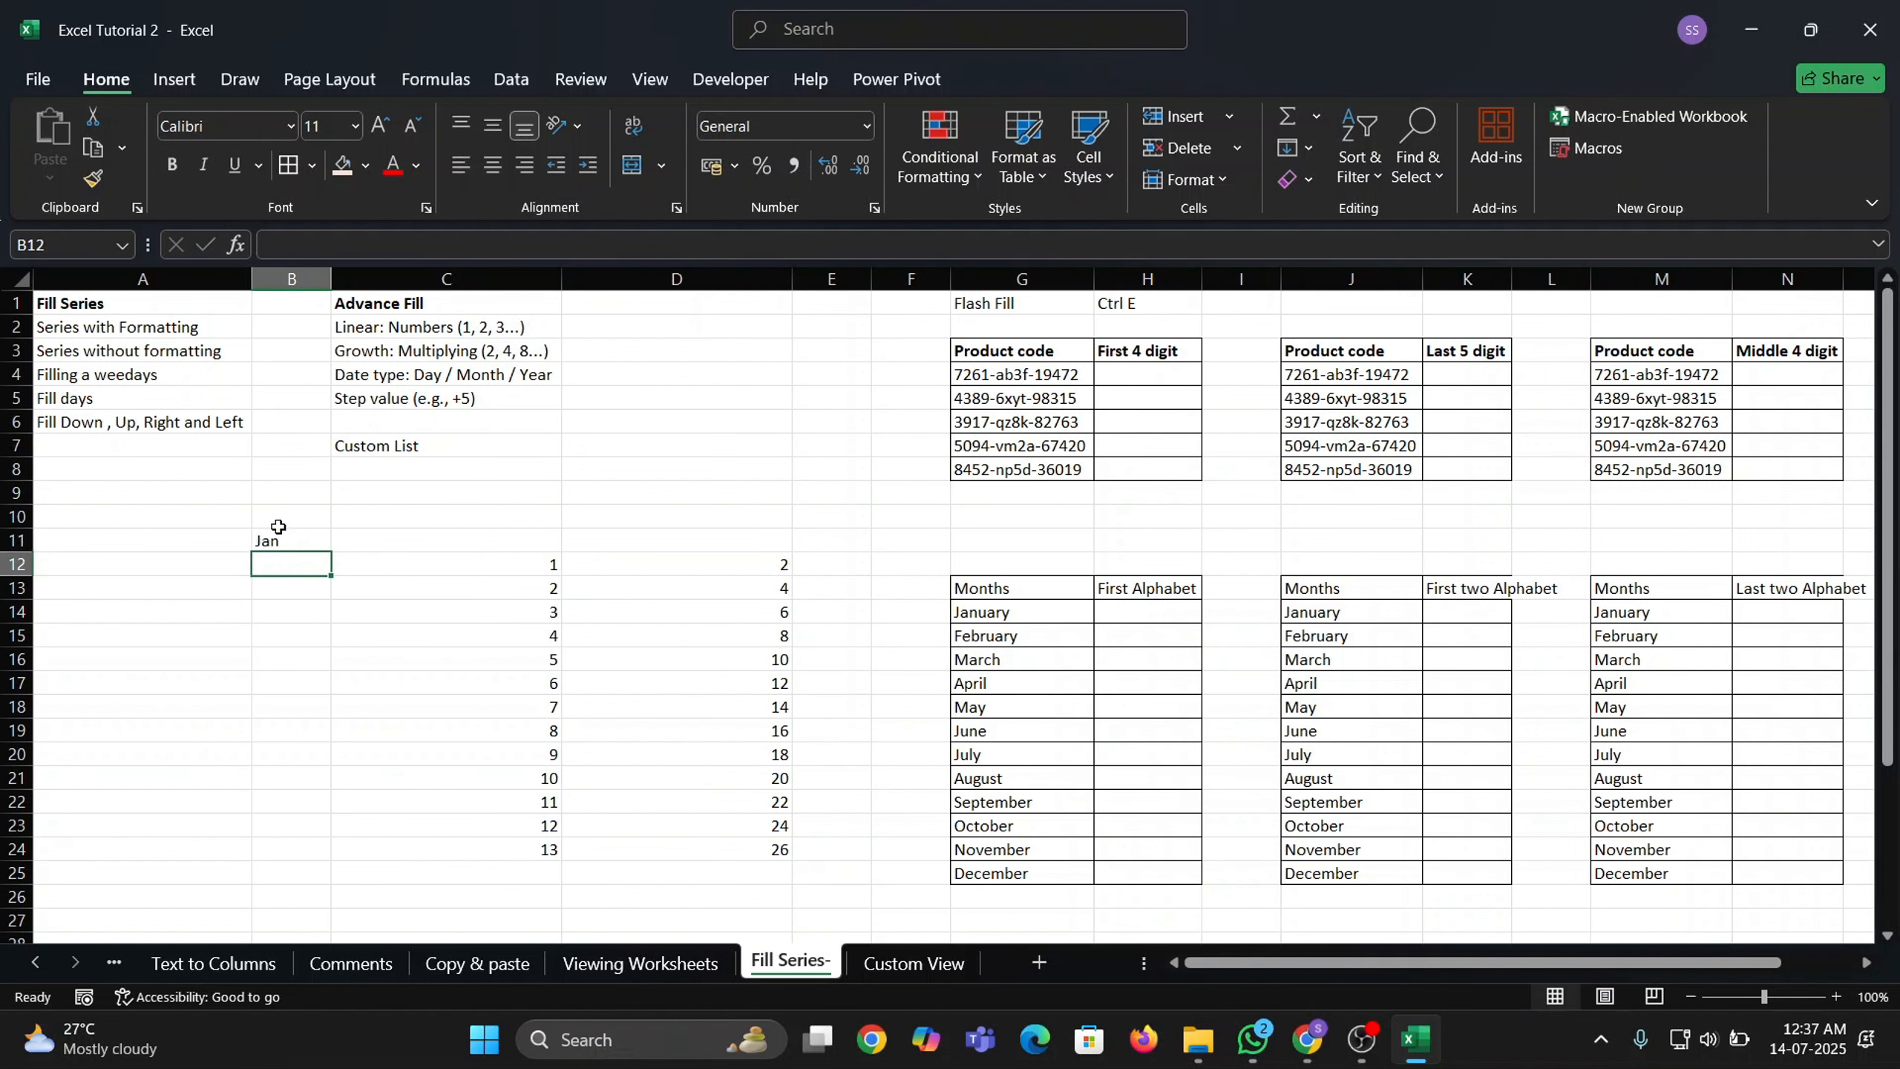
click(279, 534)
Enter Mon in A11 and fill the days down to A20.
key(Left)
text(Mon)
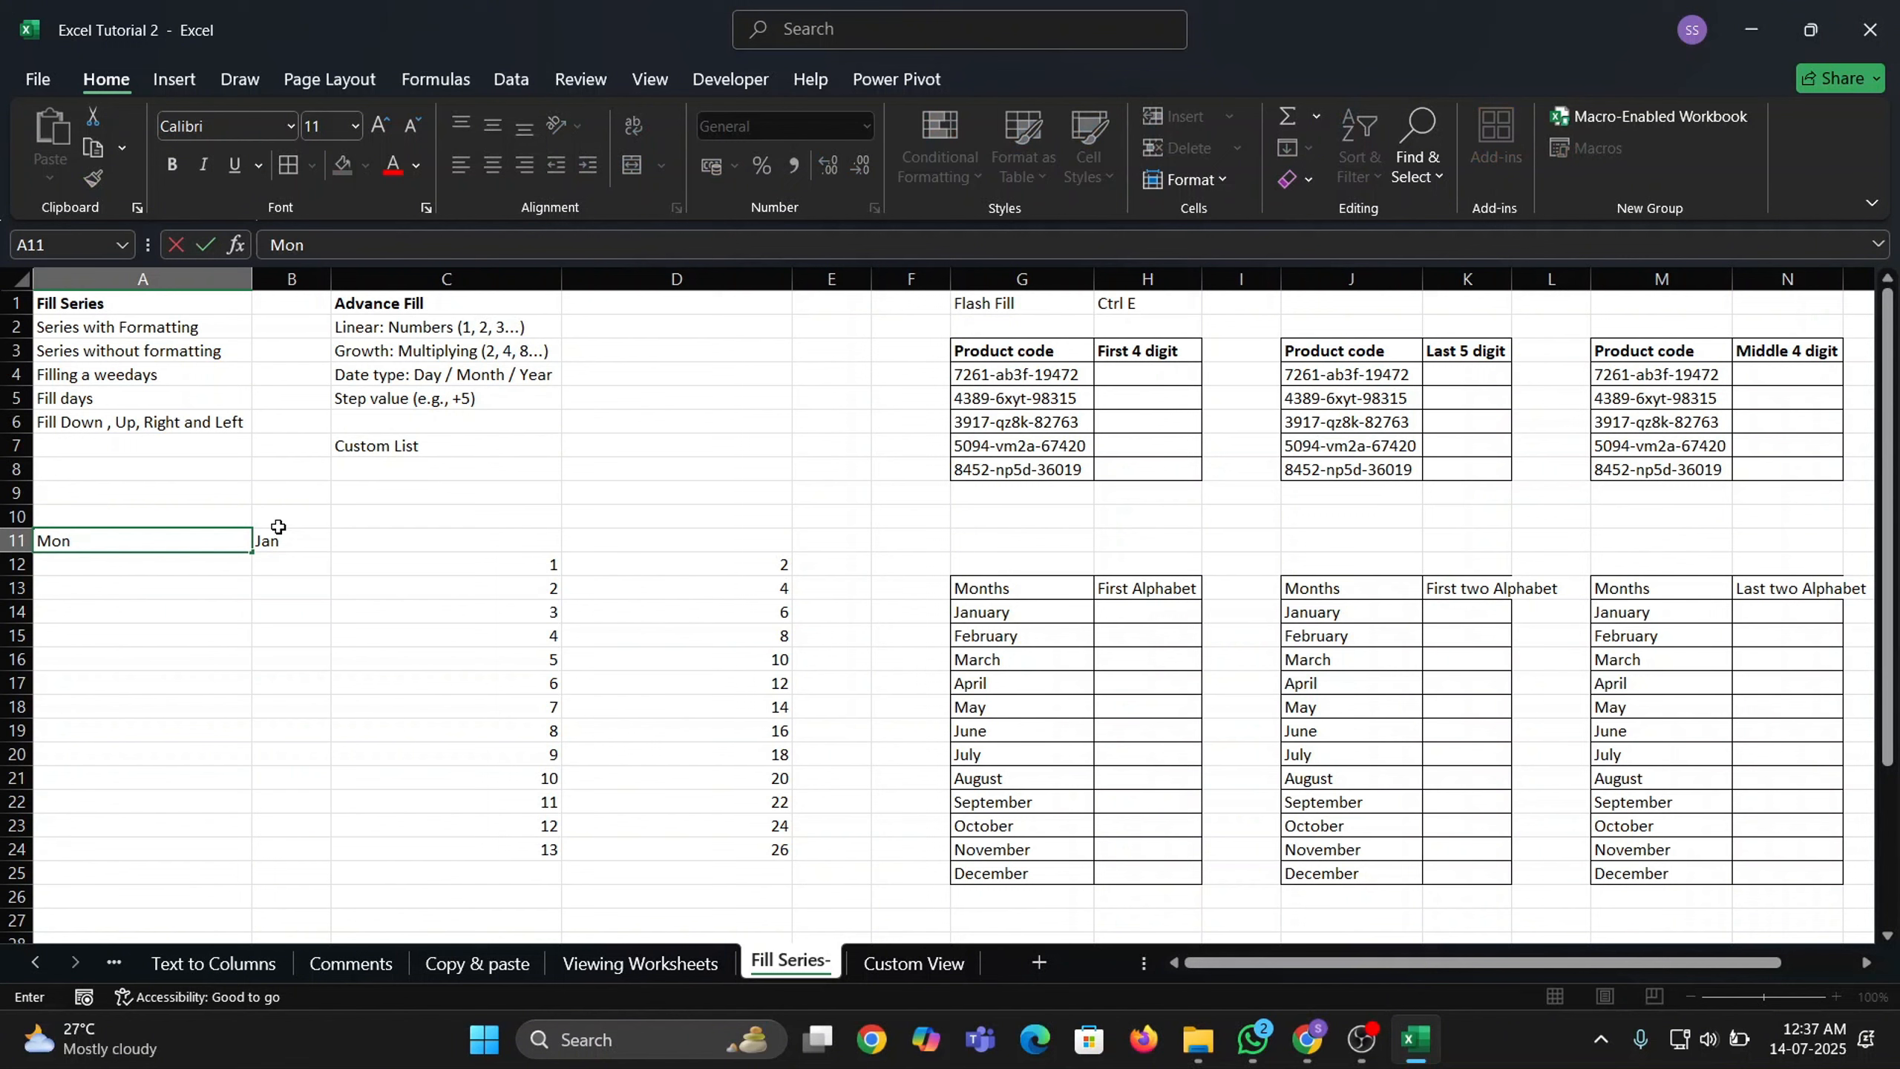
key(Return)
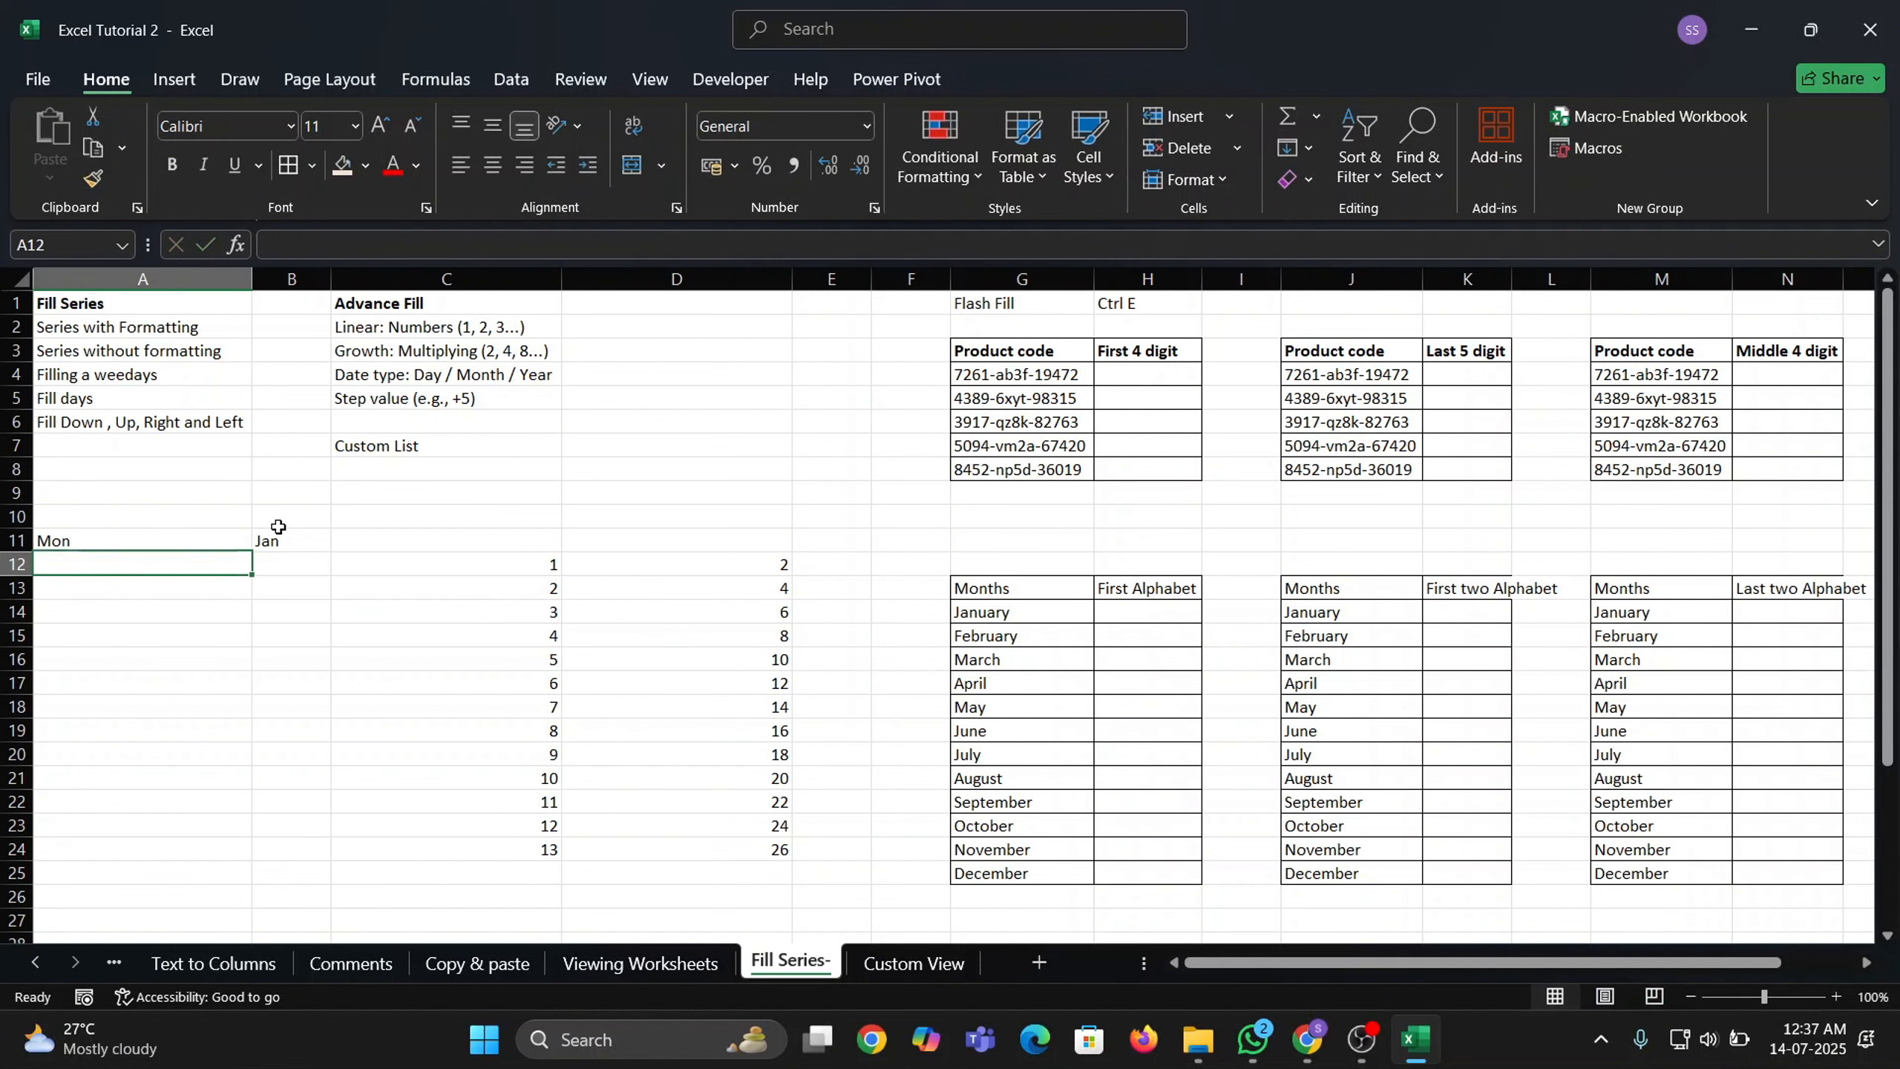
click(208, 546)
drag(252, 549, 247, 767)
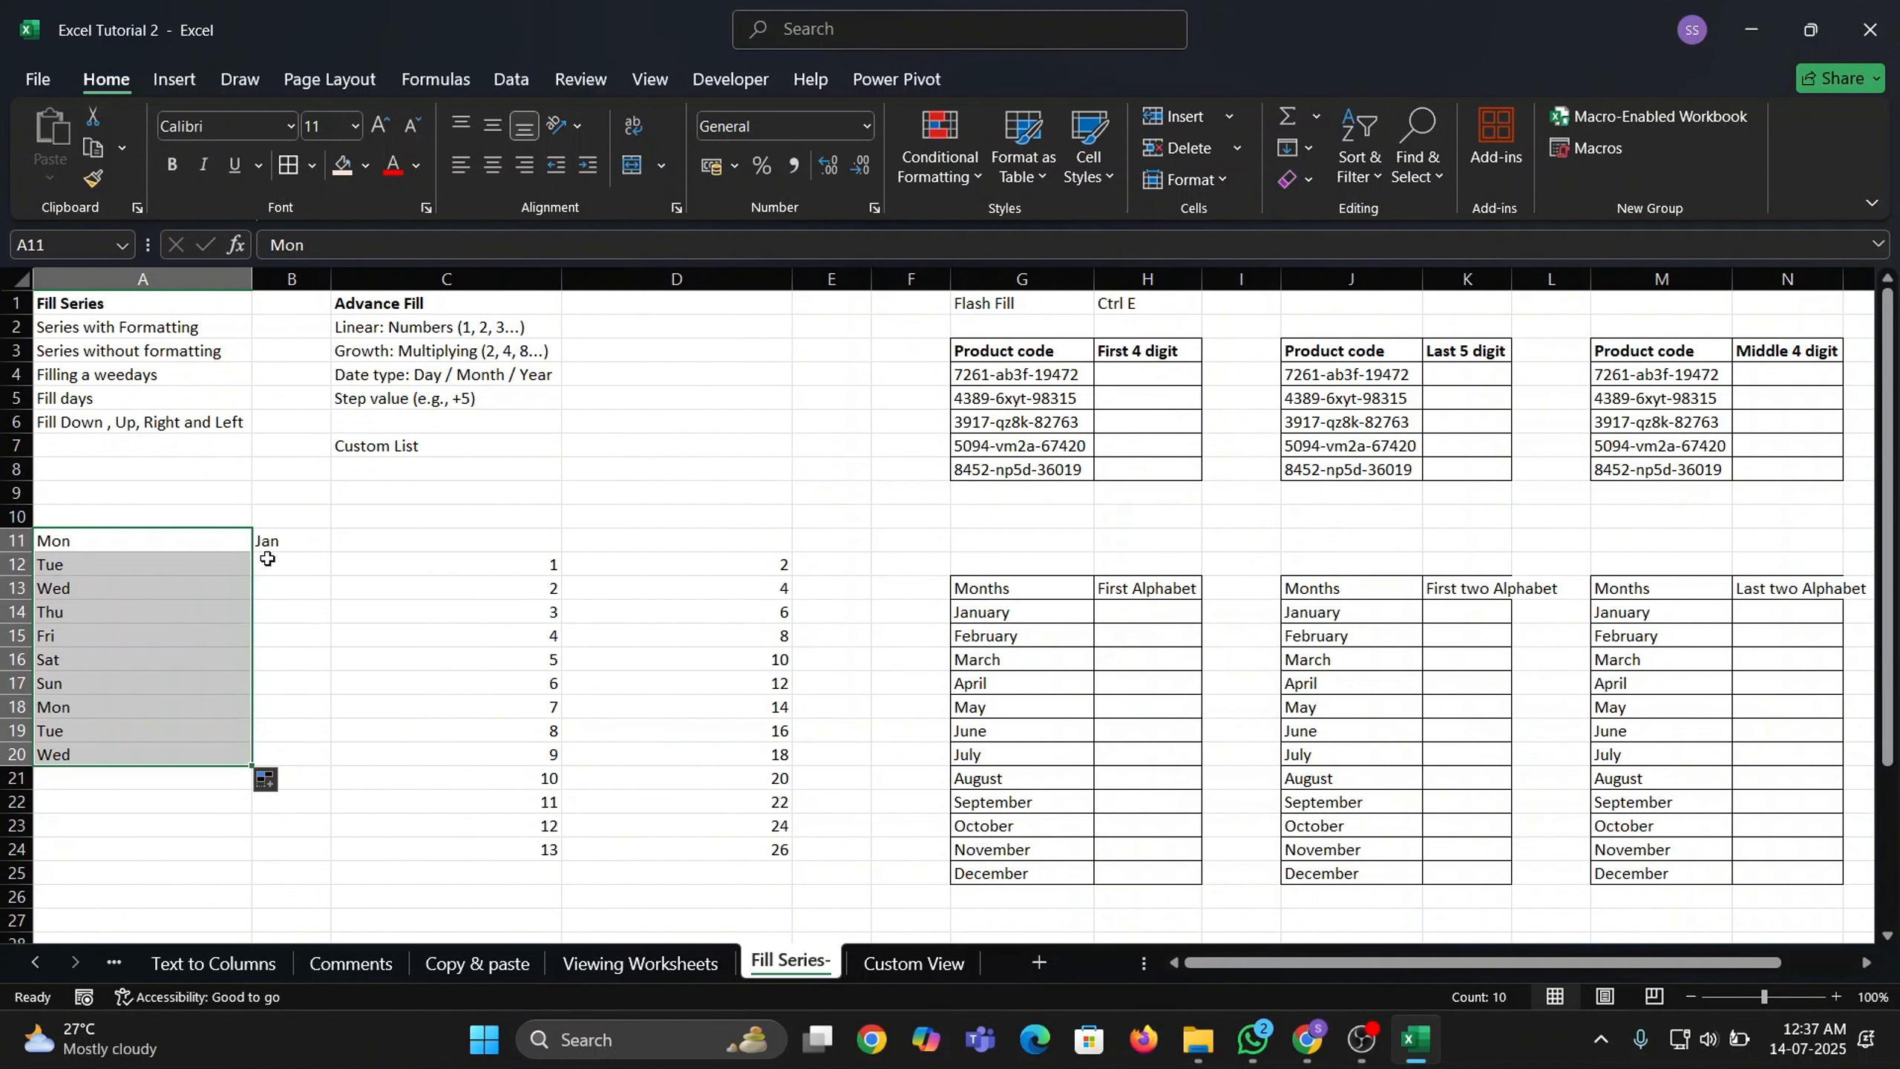
Fill the months Jan through Oct down B11:B20.
click(288, 545)
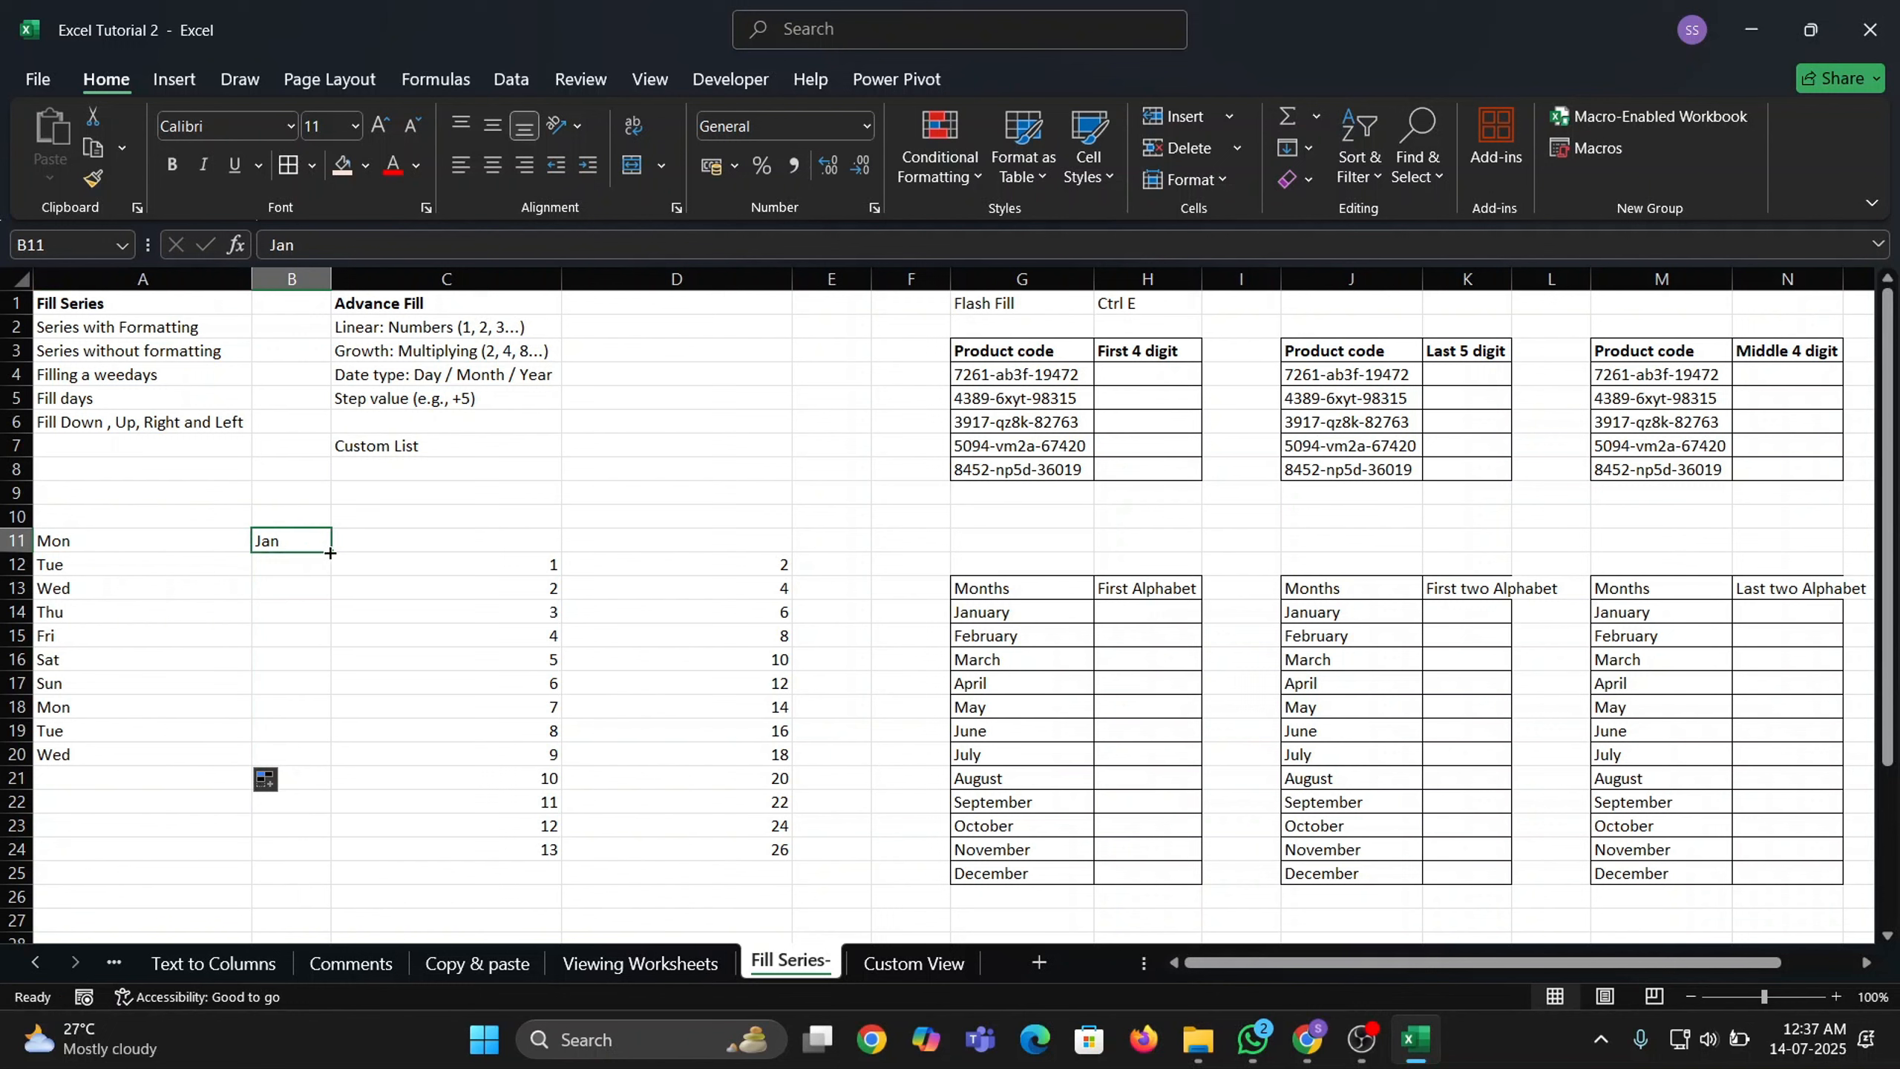
drag(333, 554, 330, 764)
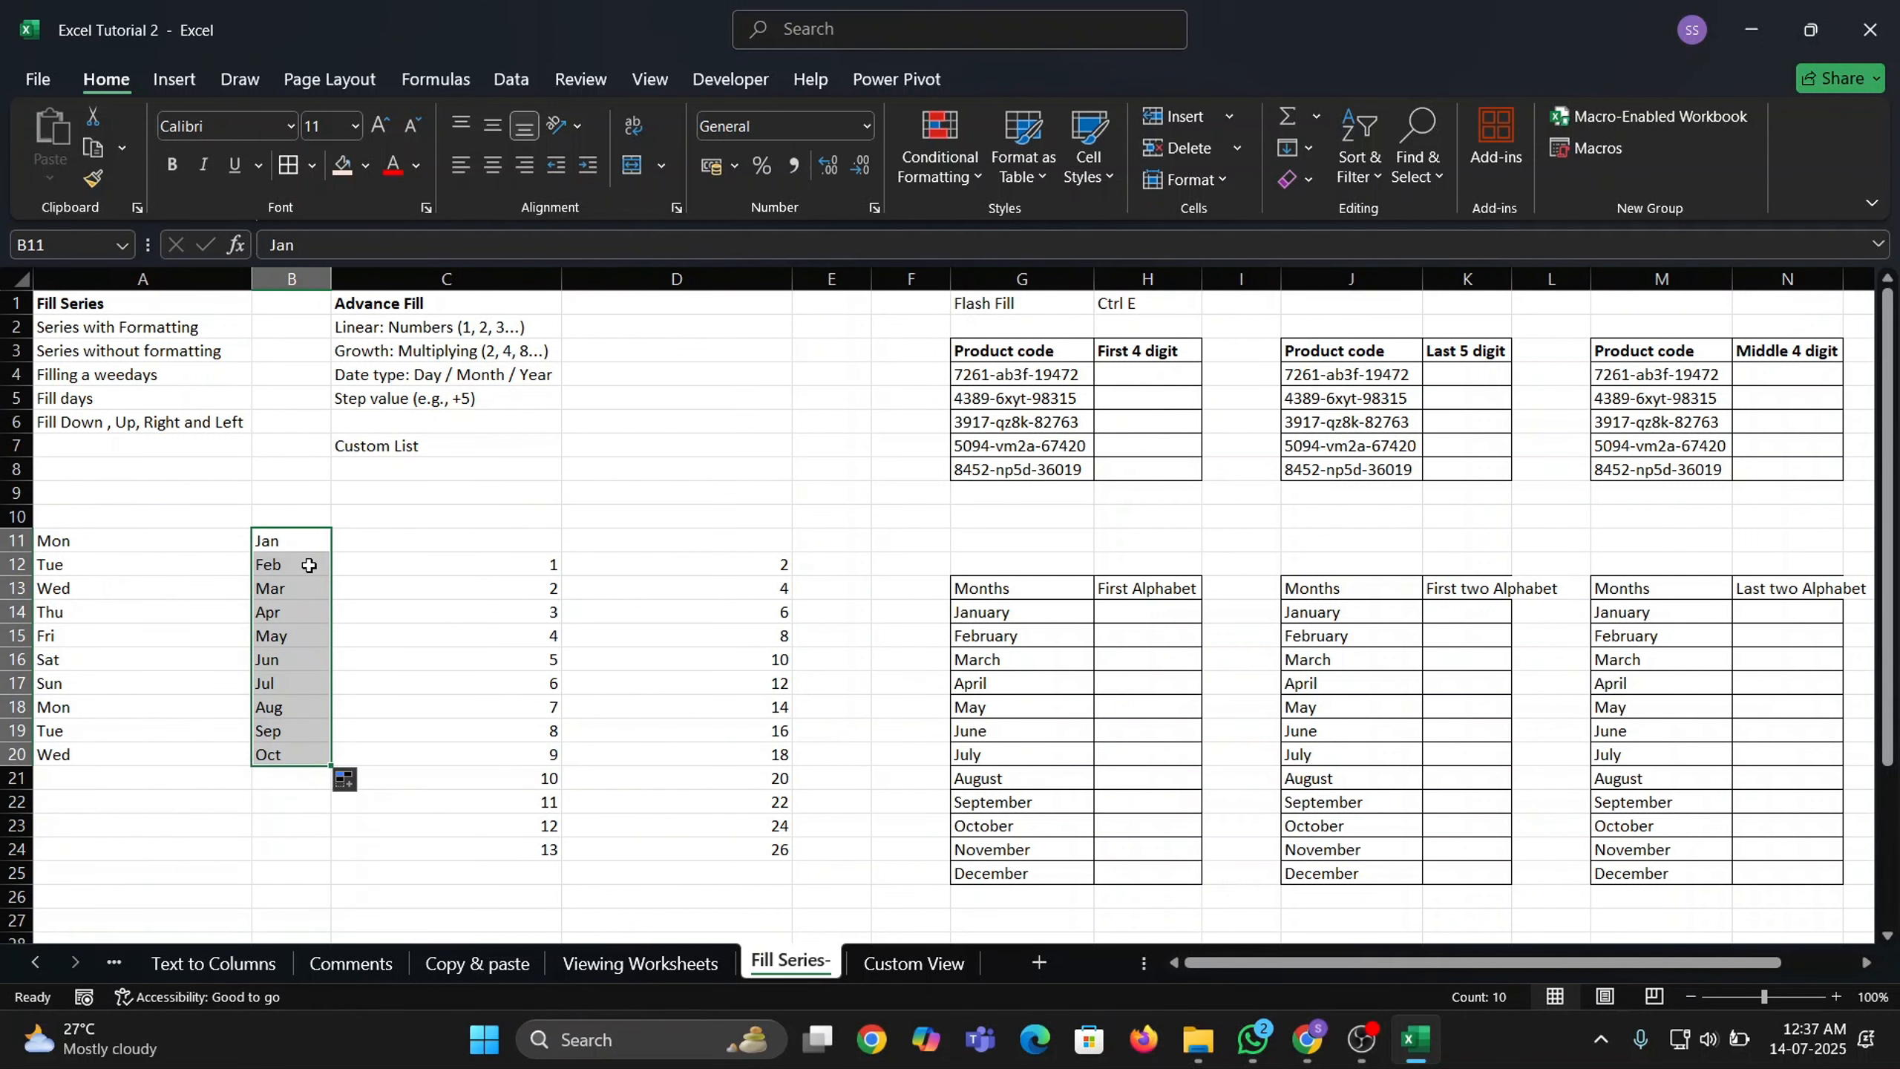
click(414, 540)
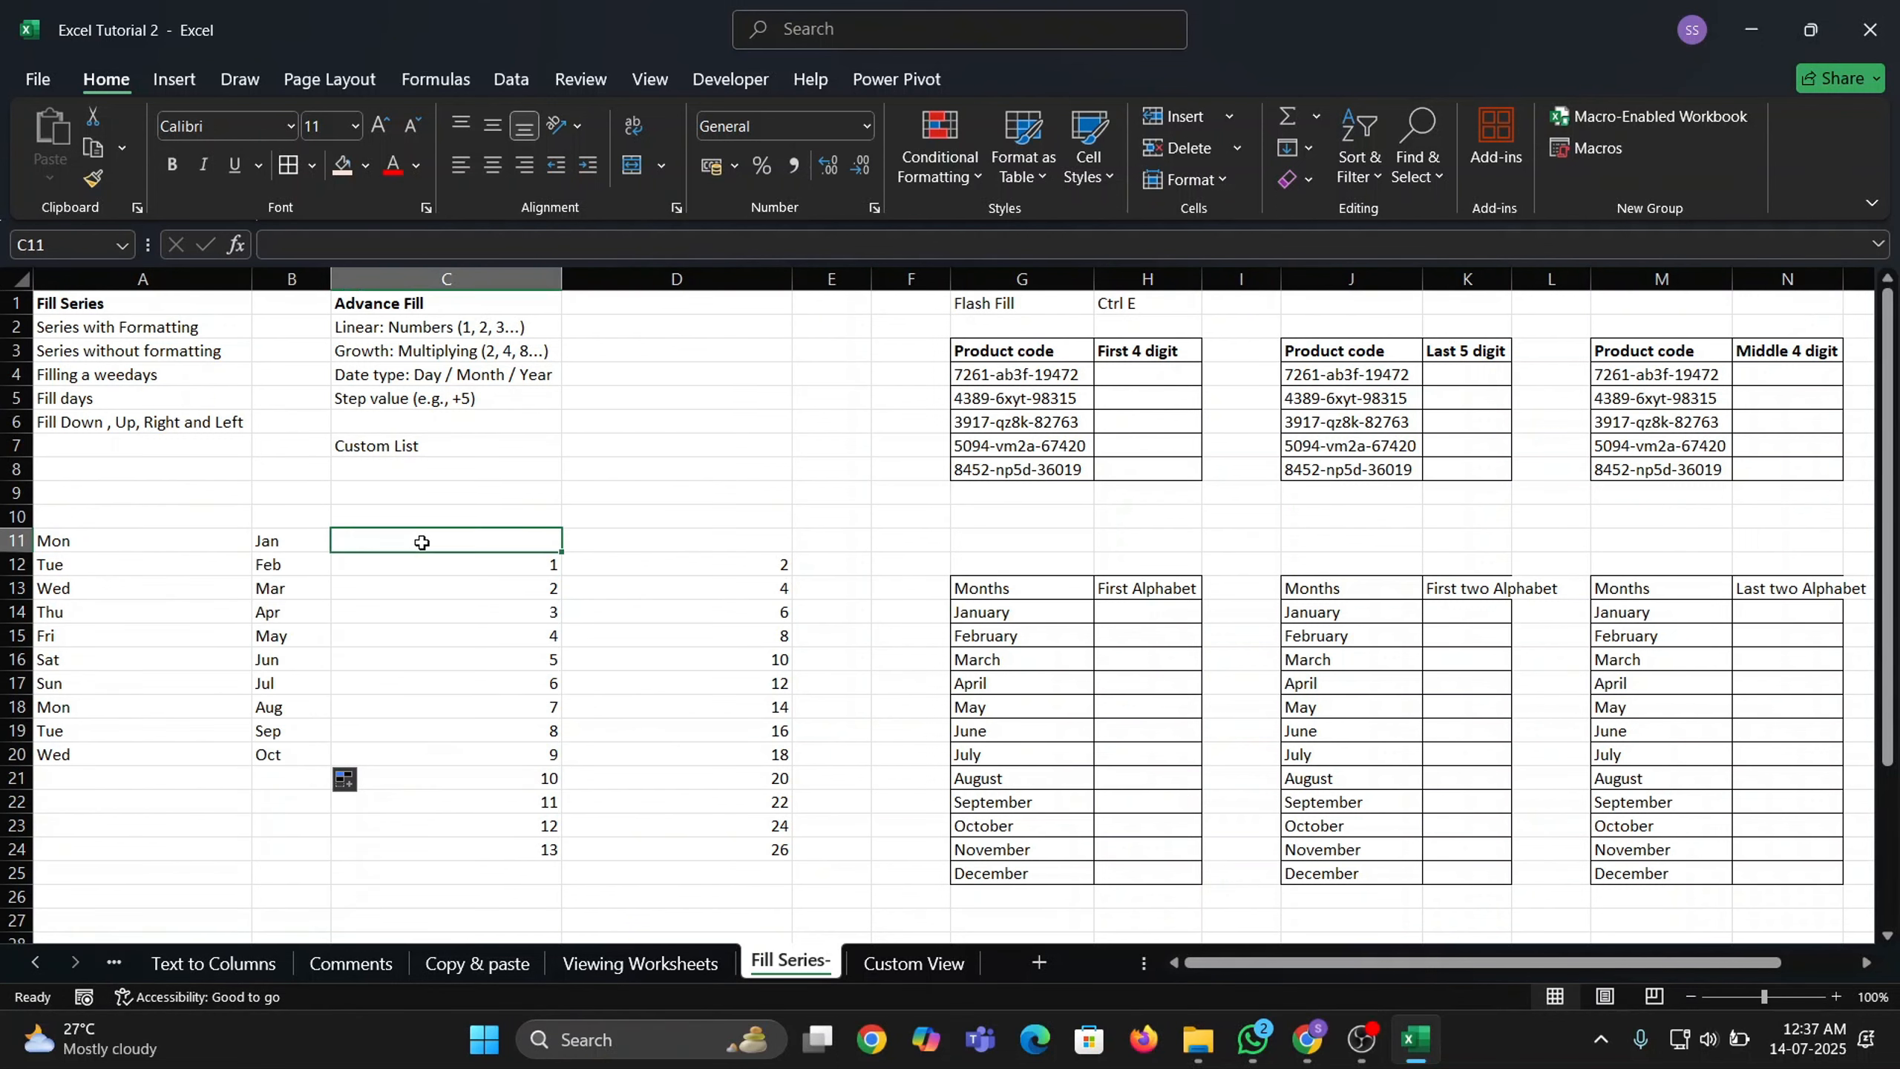
Type the first name in C11 and fill the custom name list down to C19.
text(Hi)
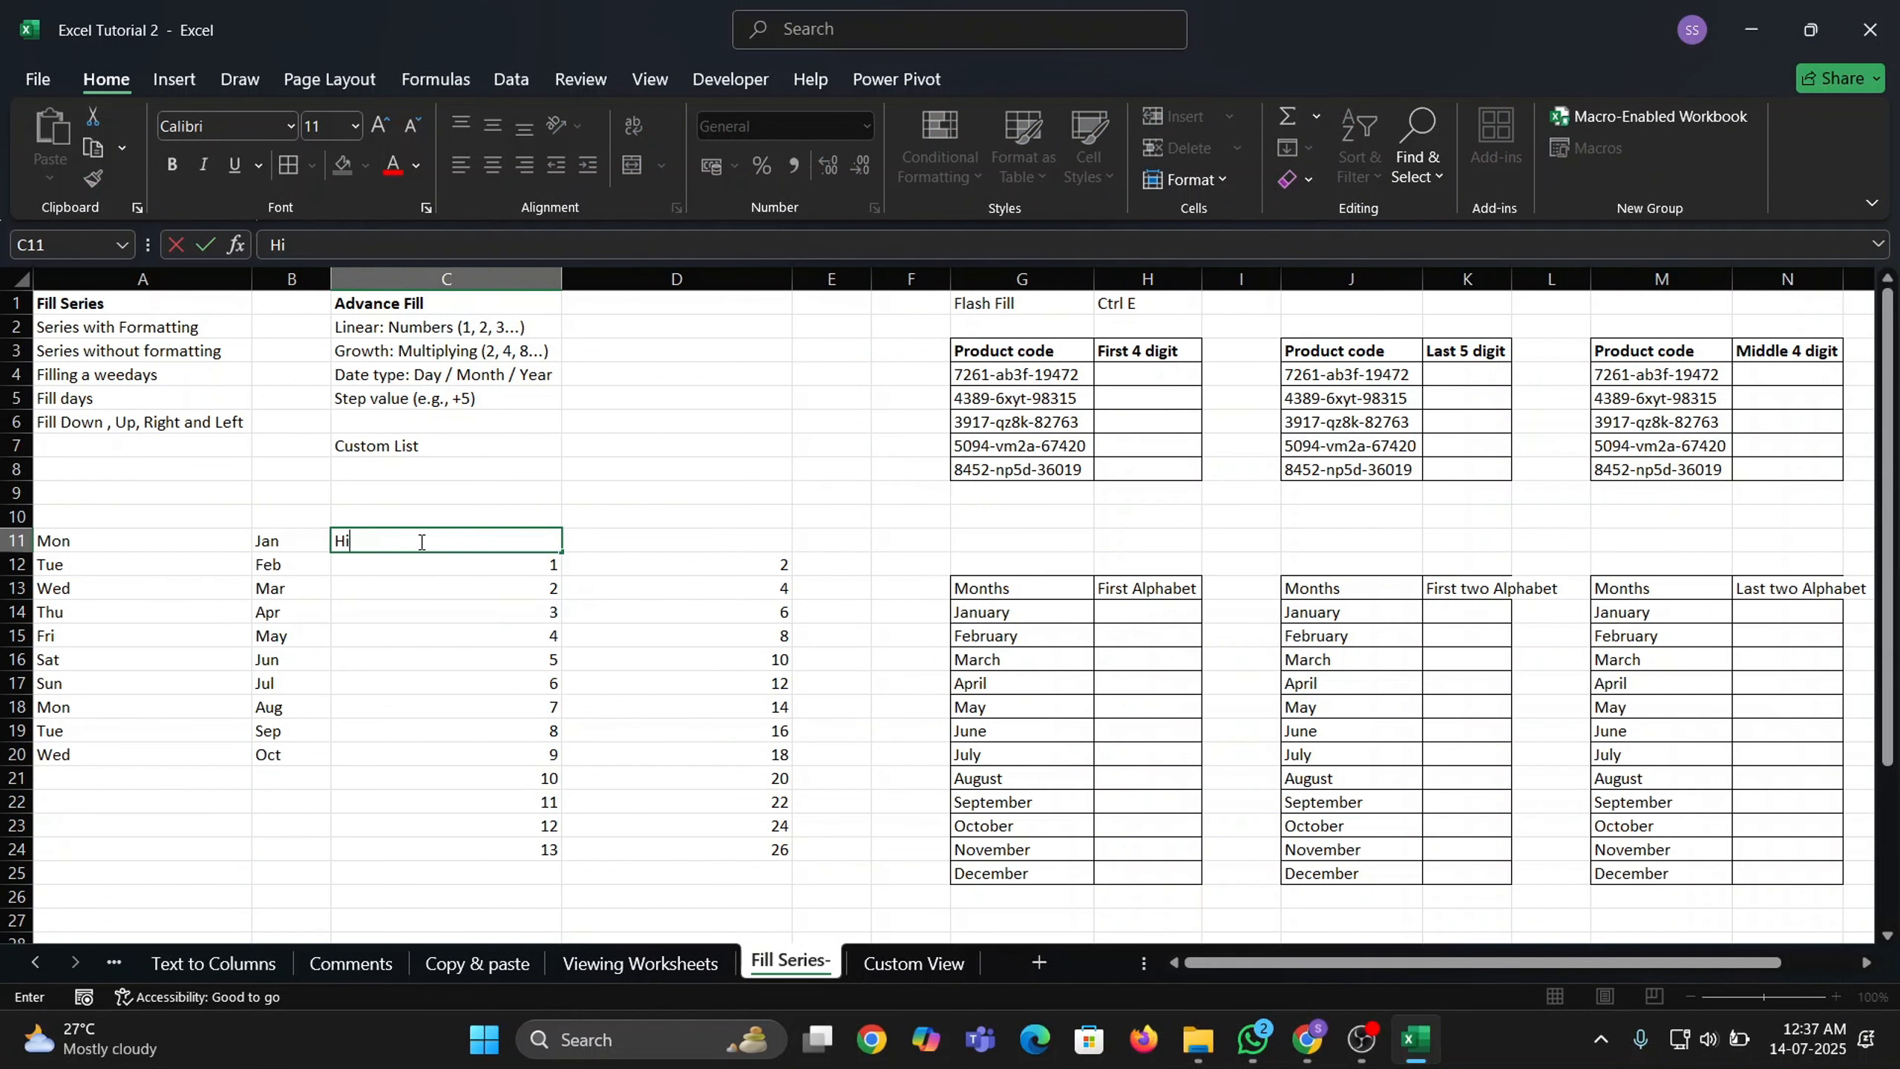
text(ren)
key(Return)
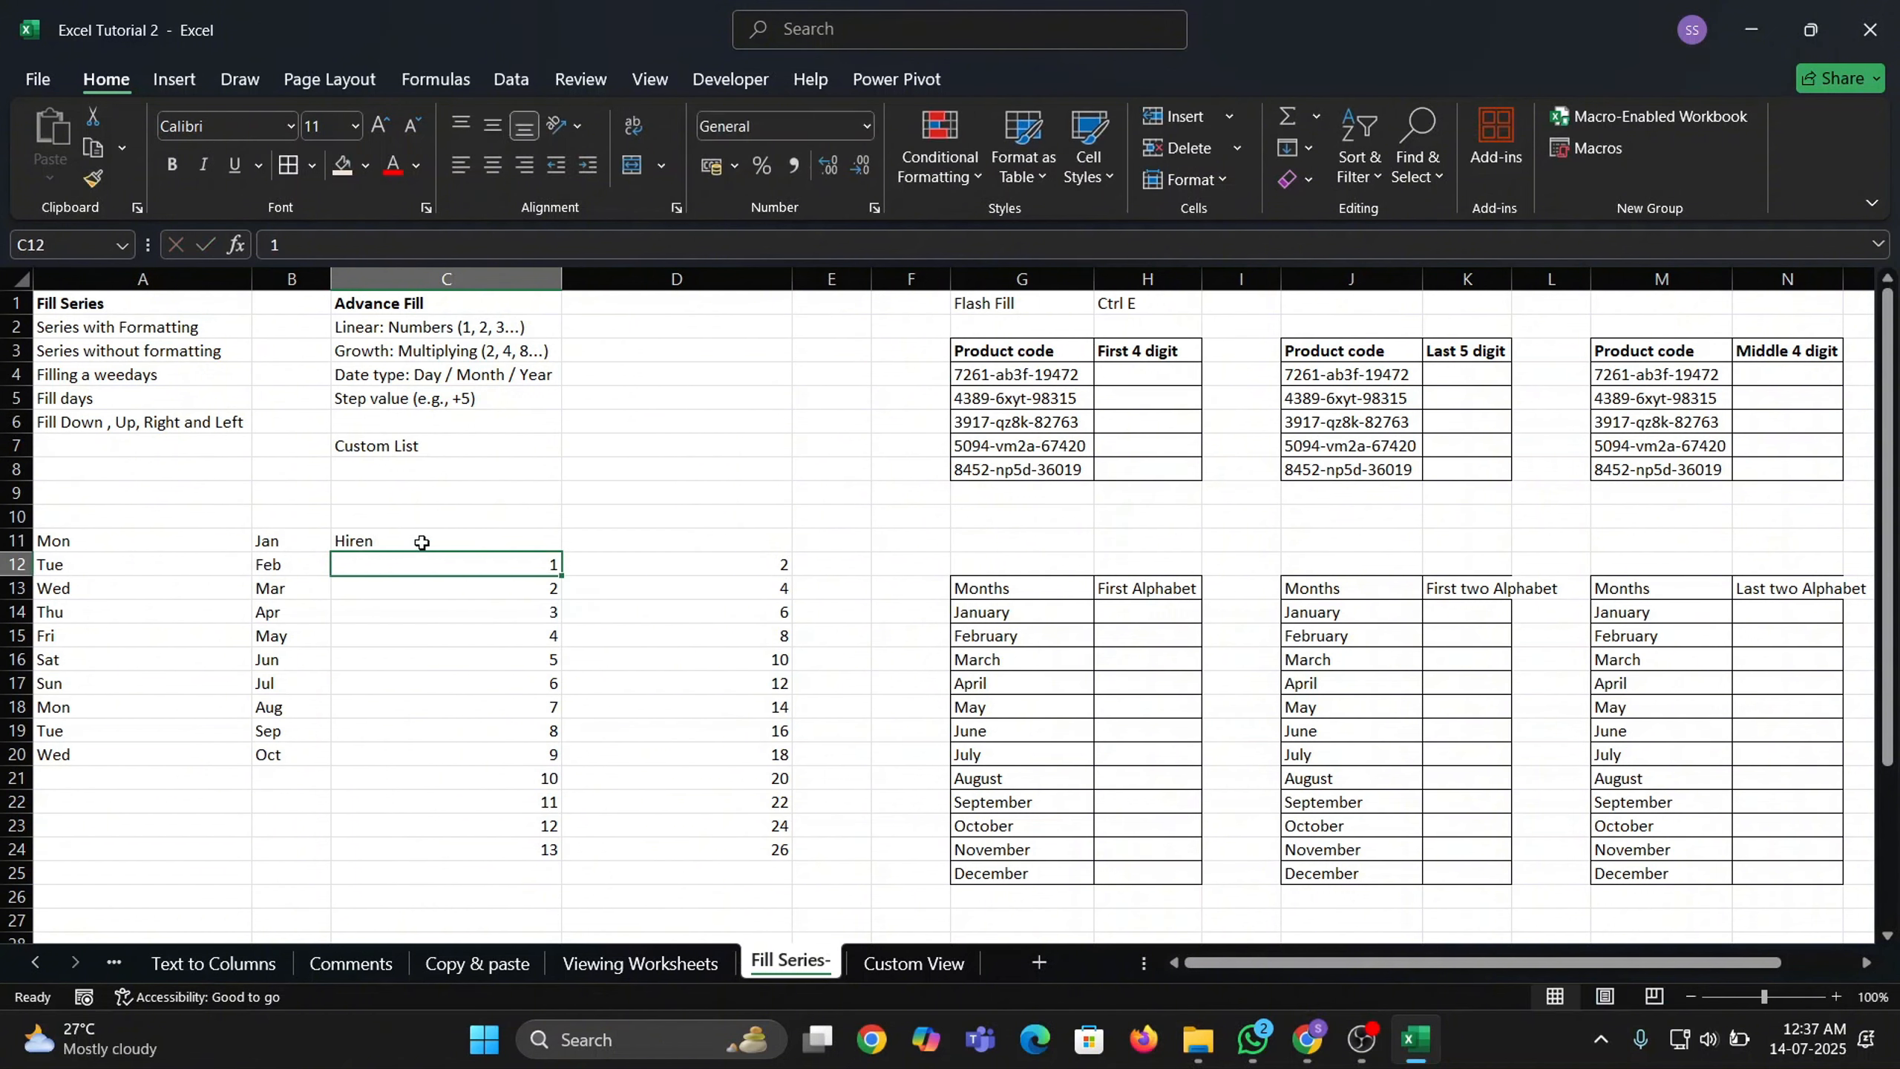
click(457, 536)
drag(561, 551, 573, 736)
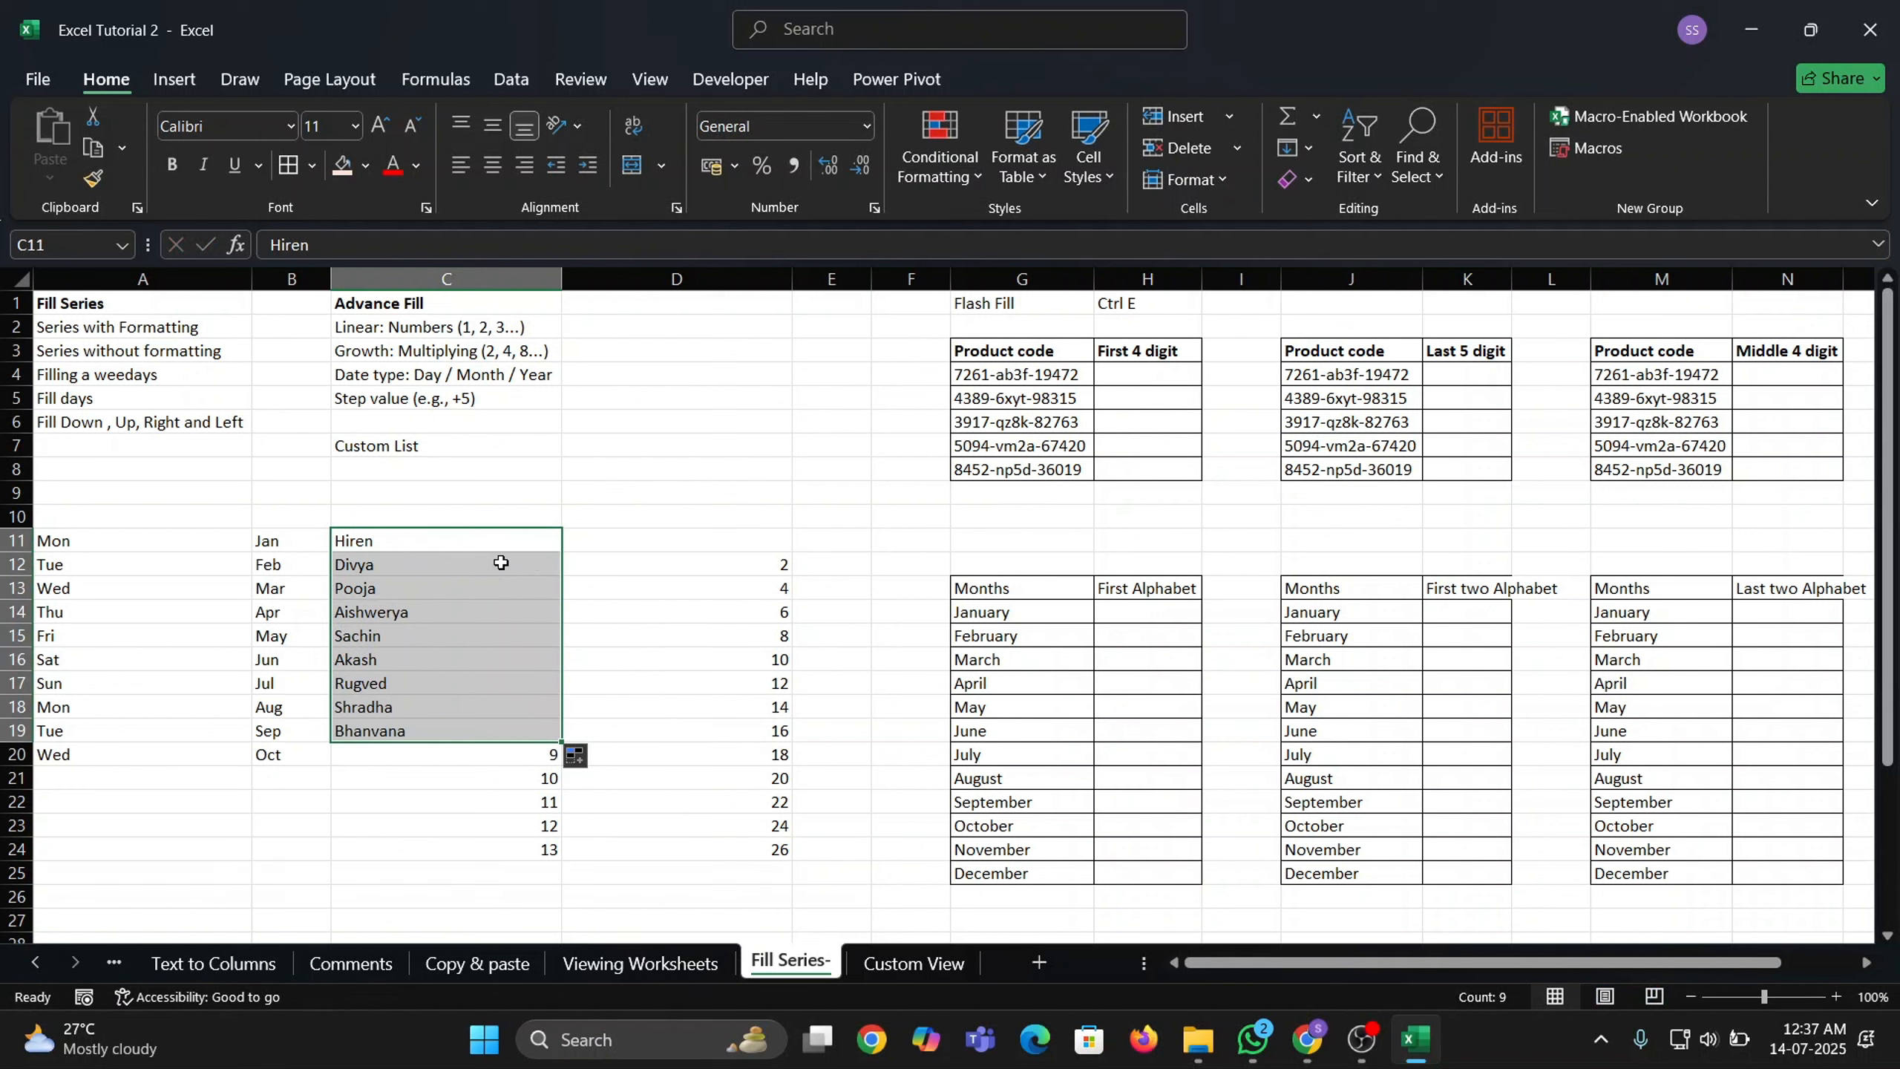
Check the filled names in column C and select C11:C19.
click(411, 543)
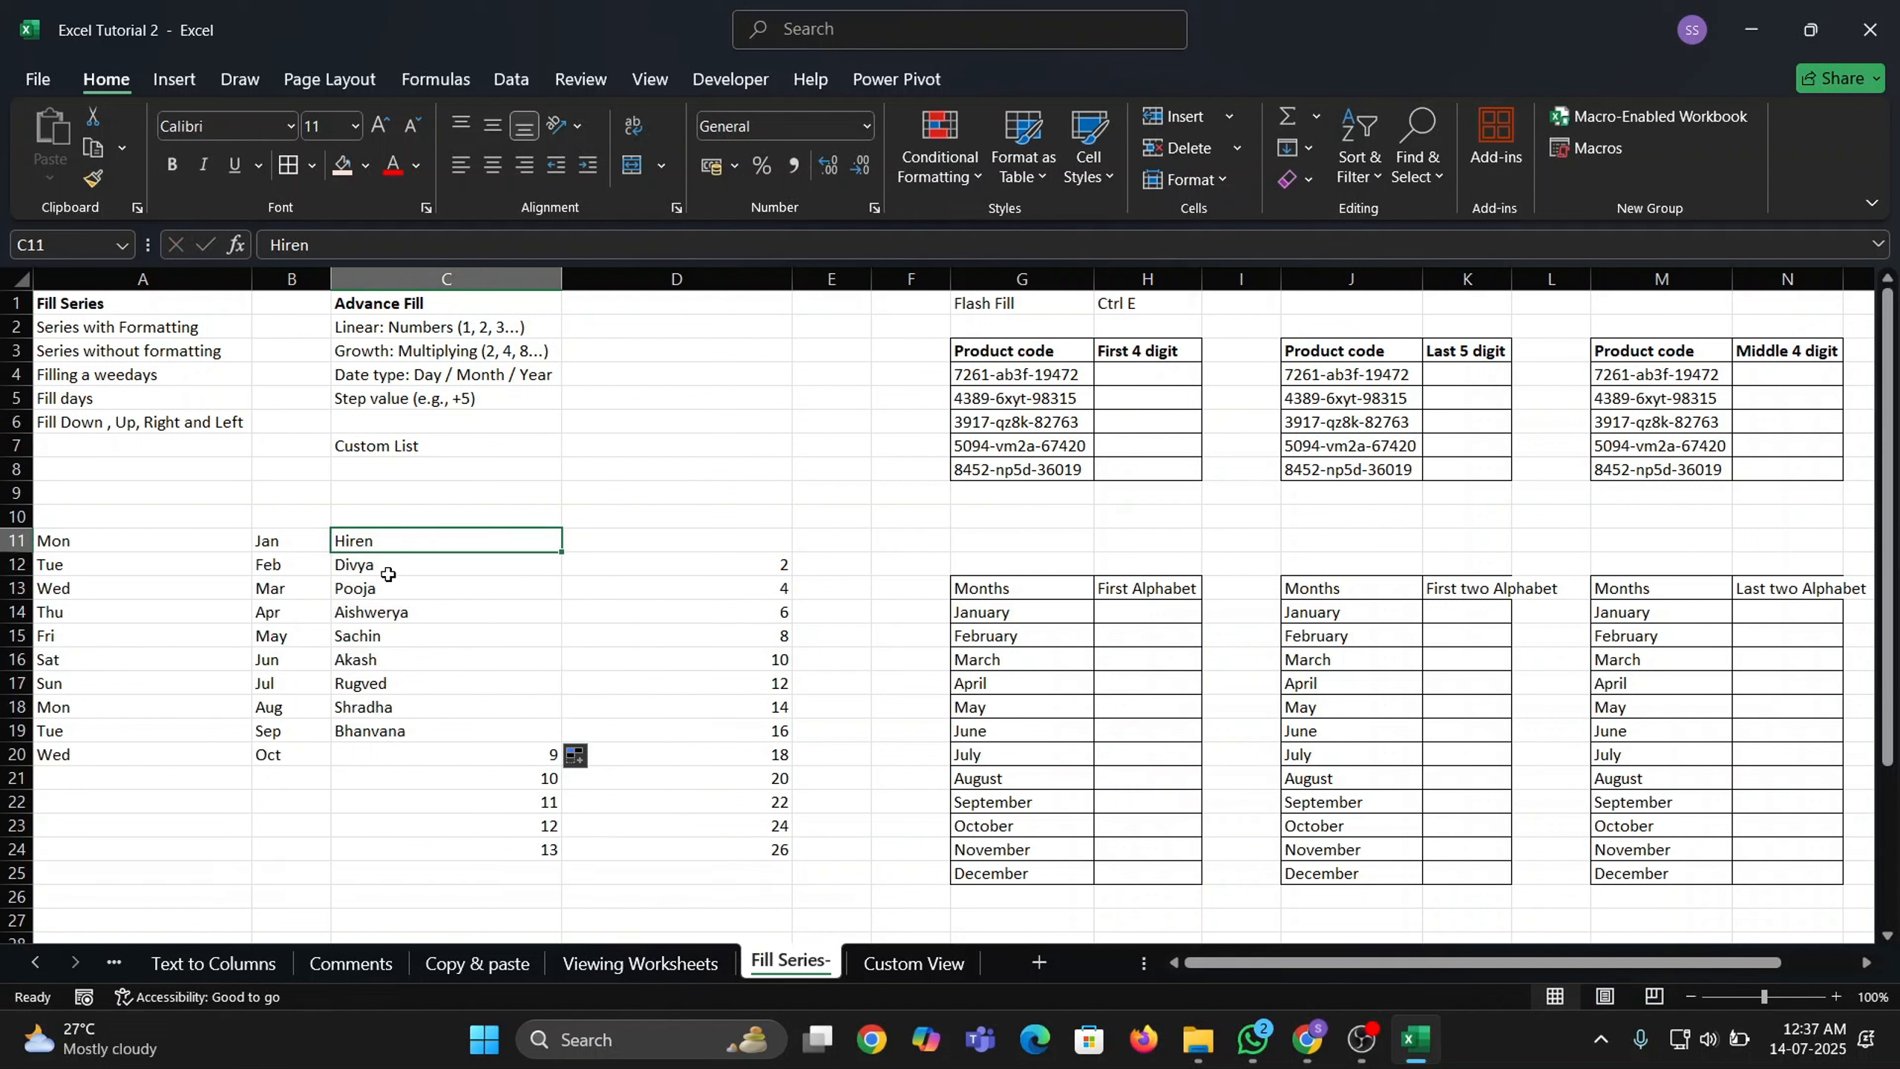
click(389, 568)
click(391, 589)
click(395, 613)
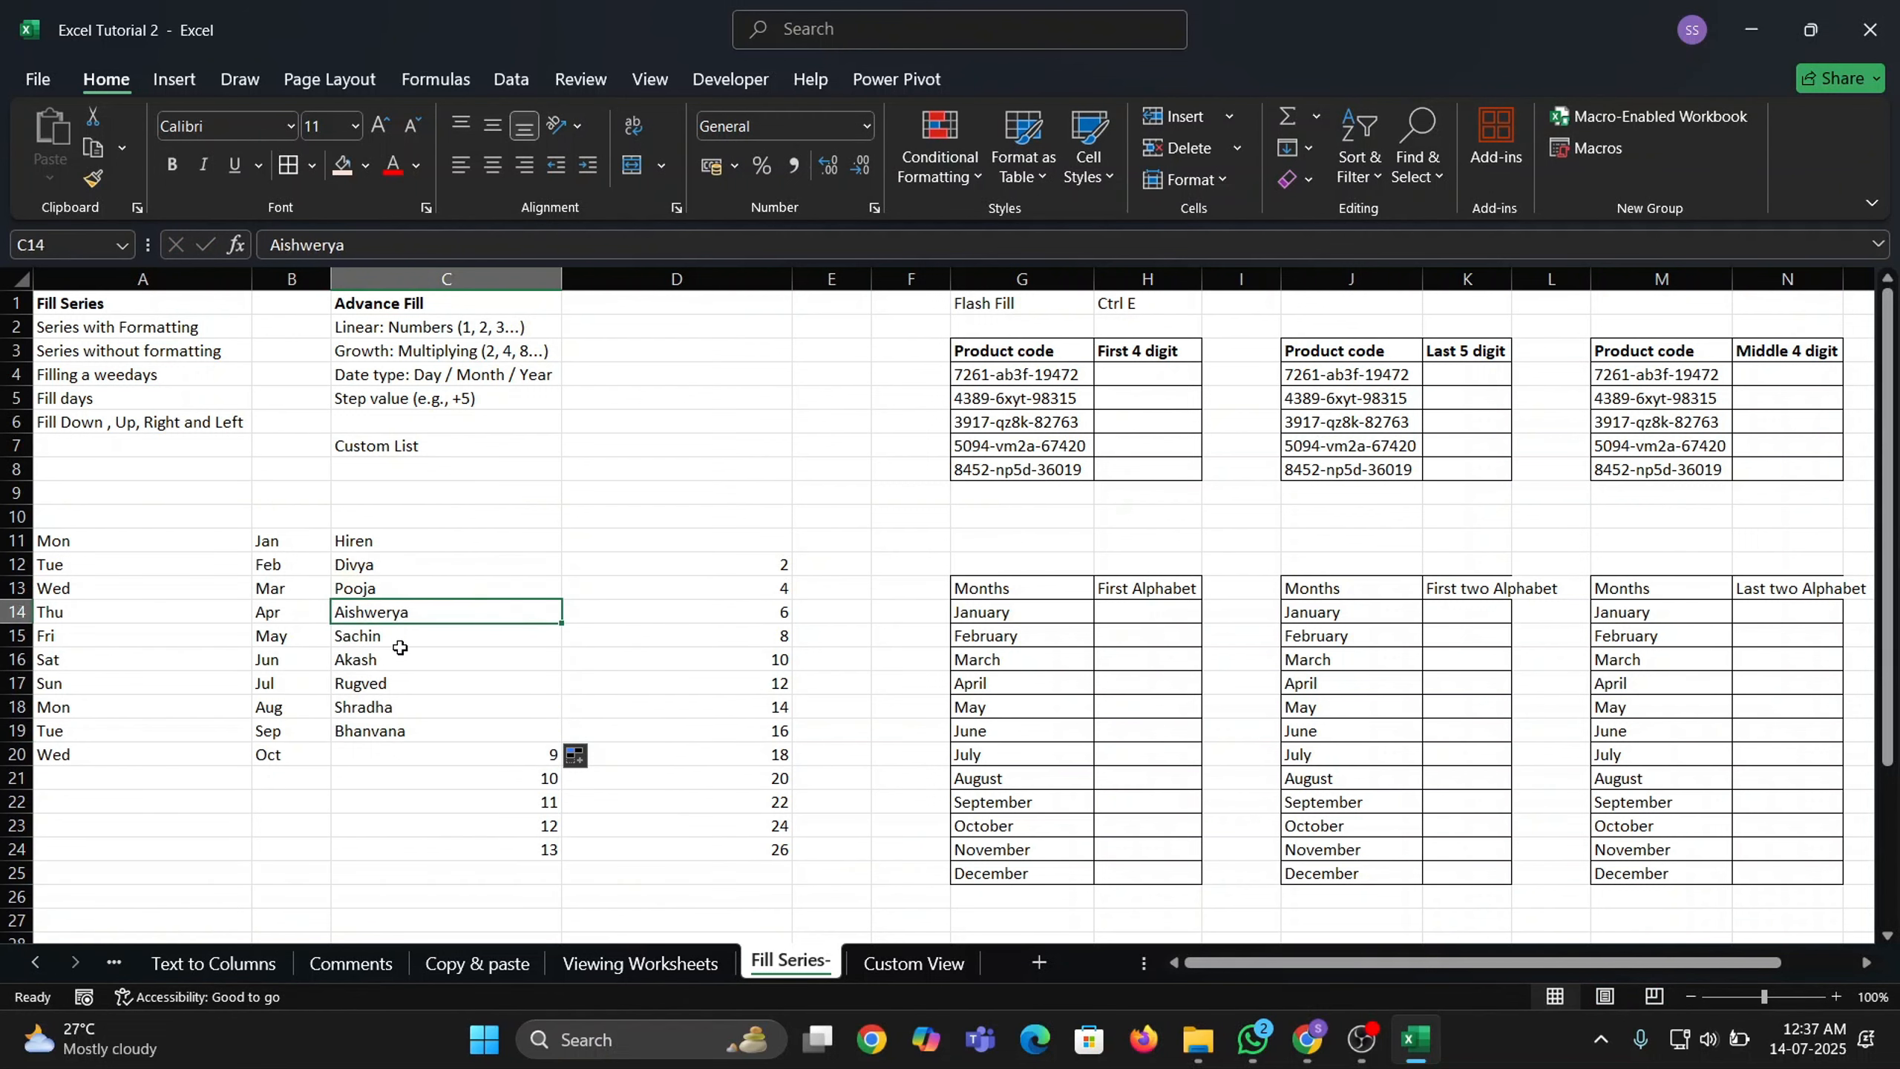
click(400, 651)
click(569, 544)
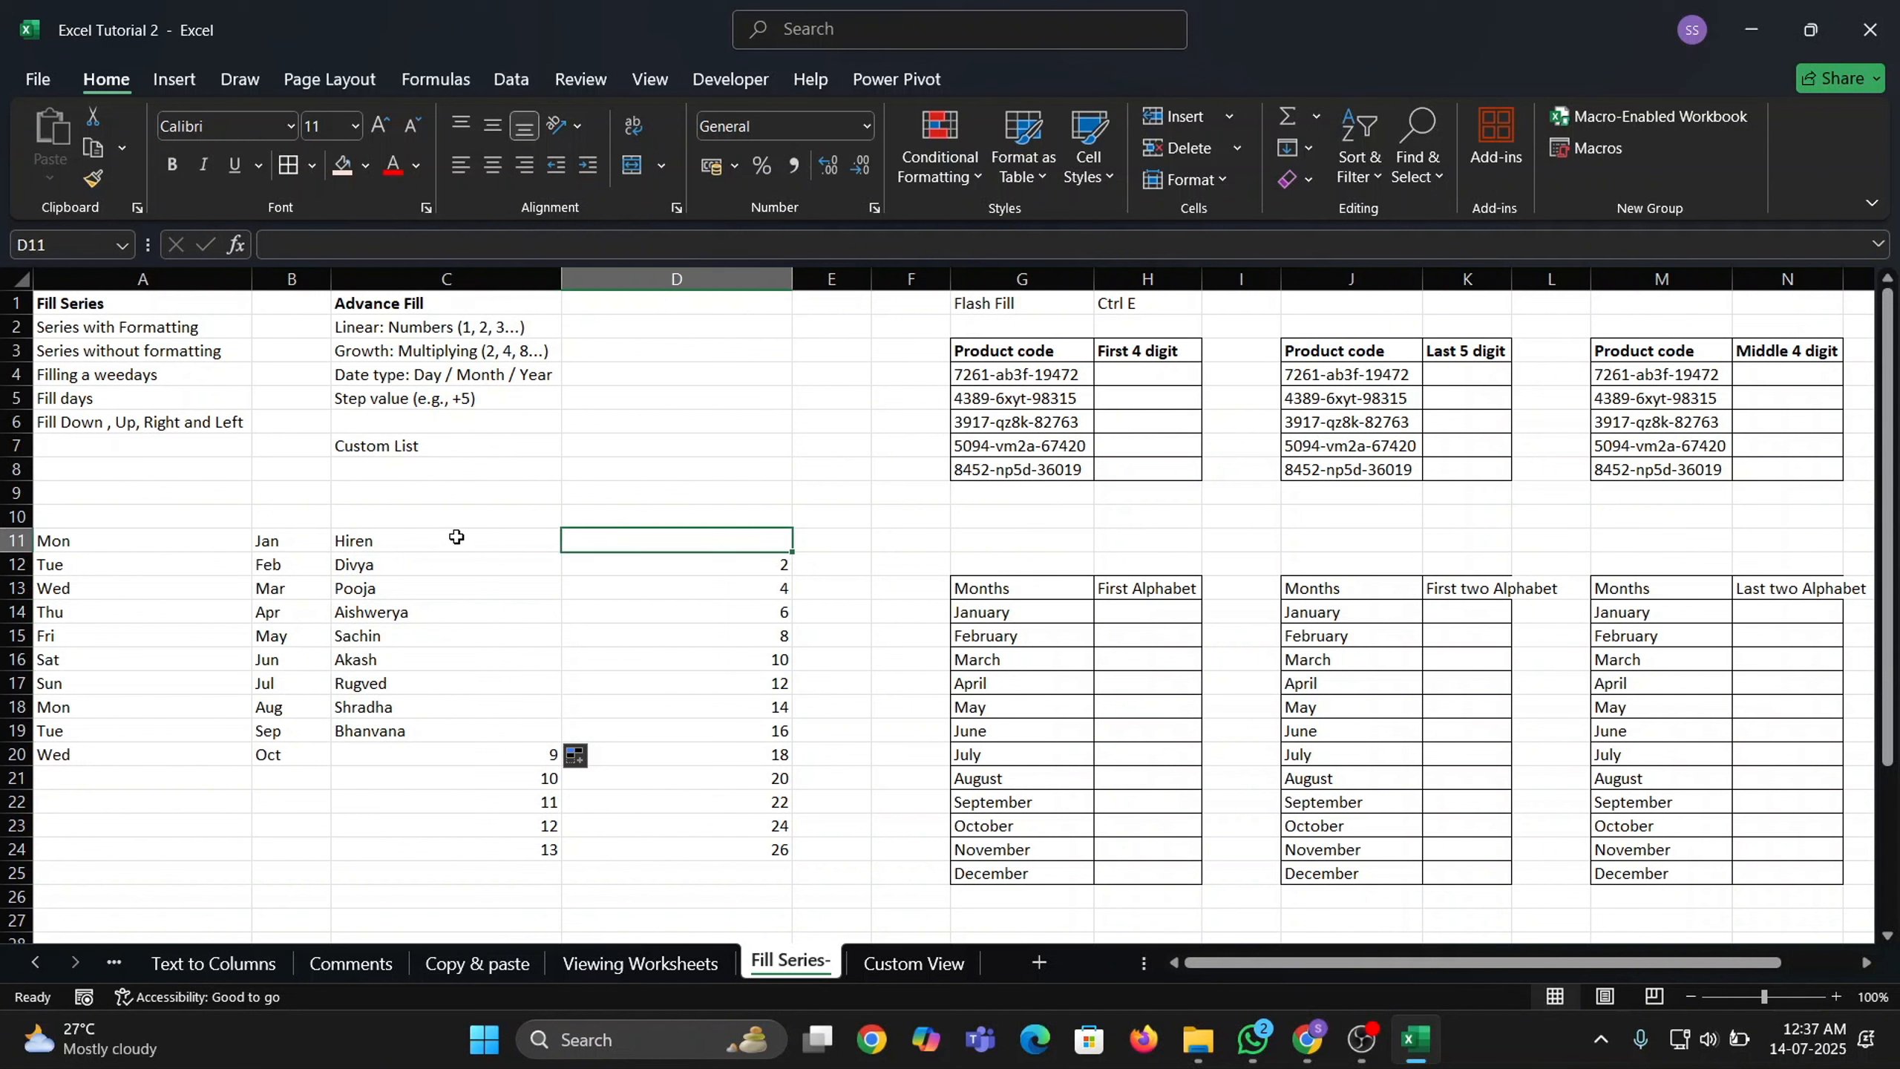
drag(456, 538, 467, 742)
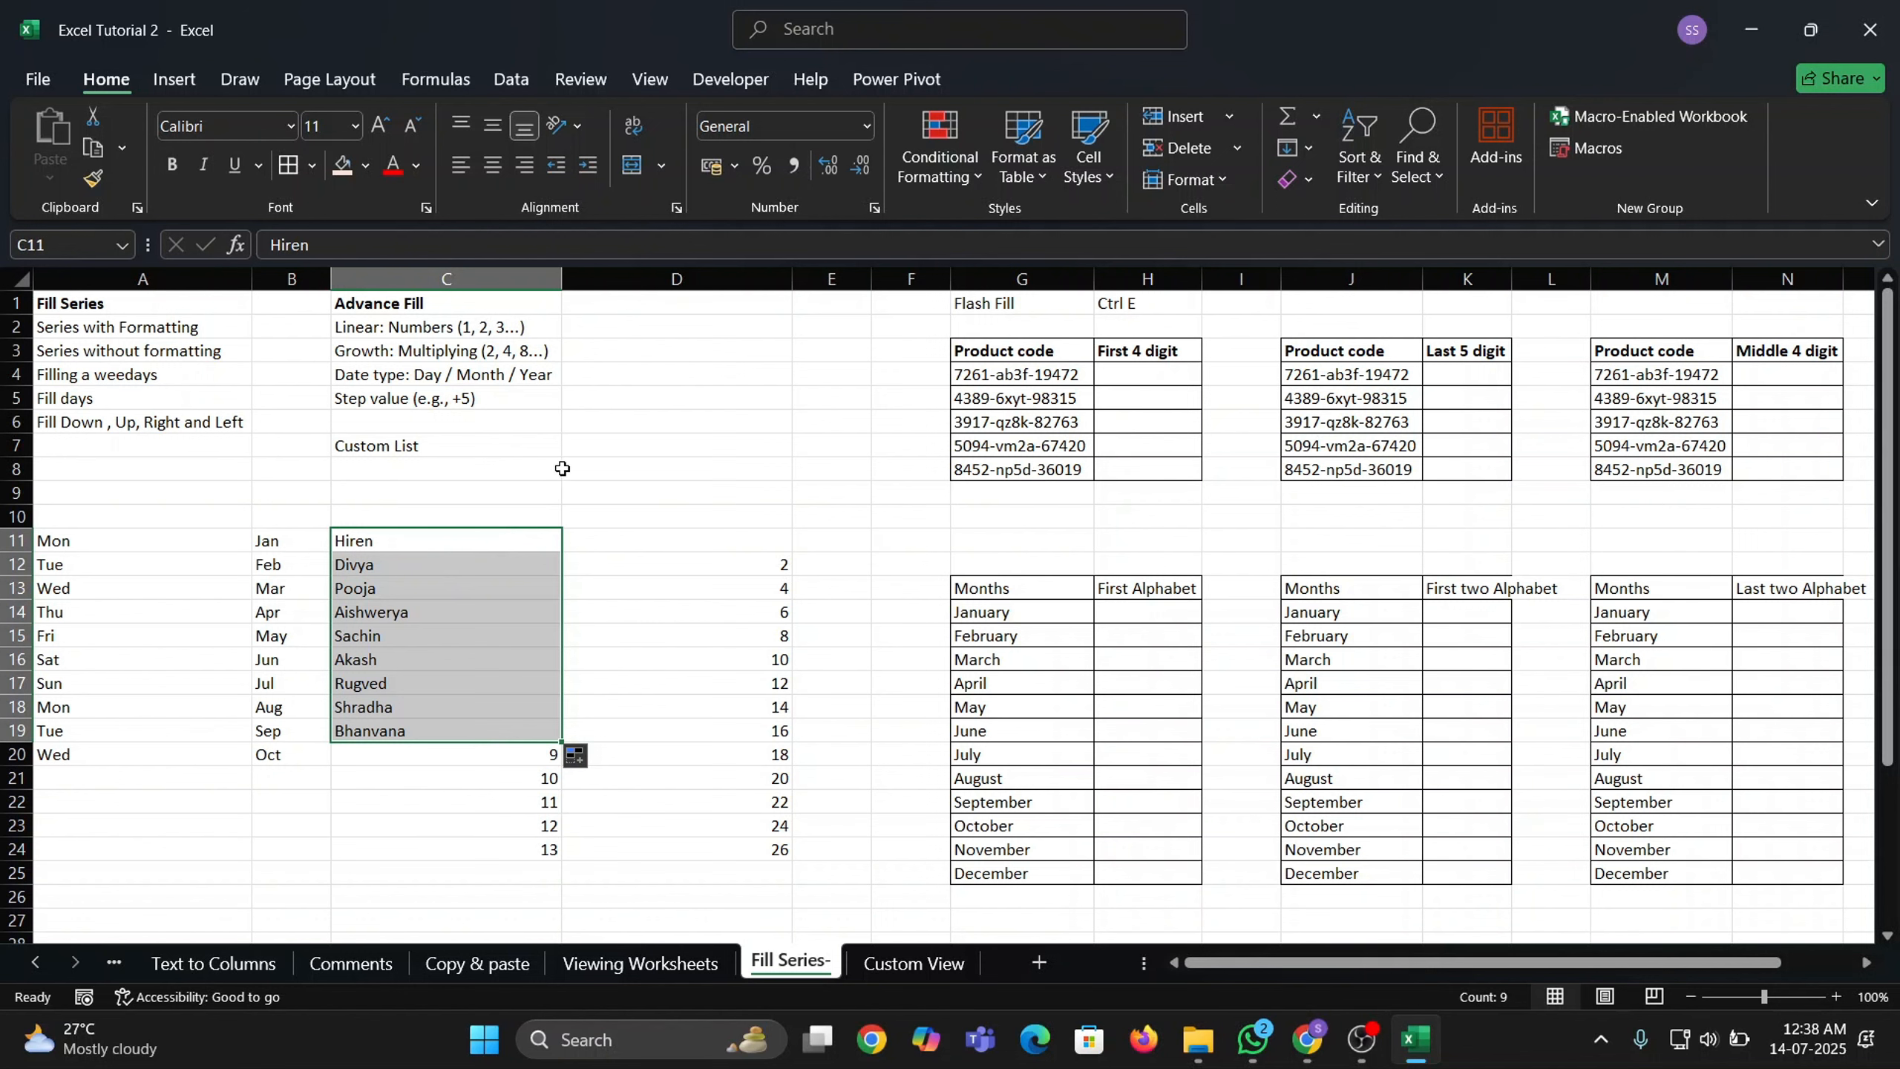
Open Excel Options on the Advanced page and scroll down to the Edit Custom Lists setting.
click(38, 80)
click(72, 962)
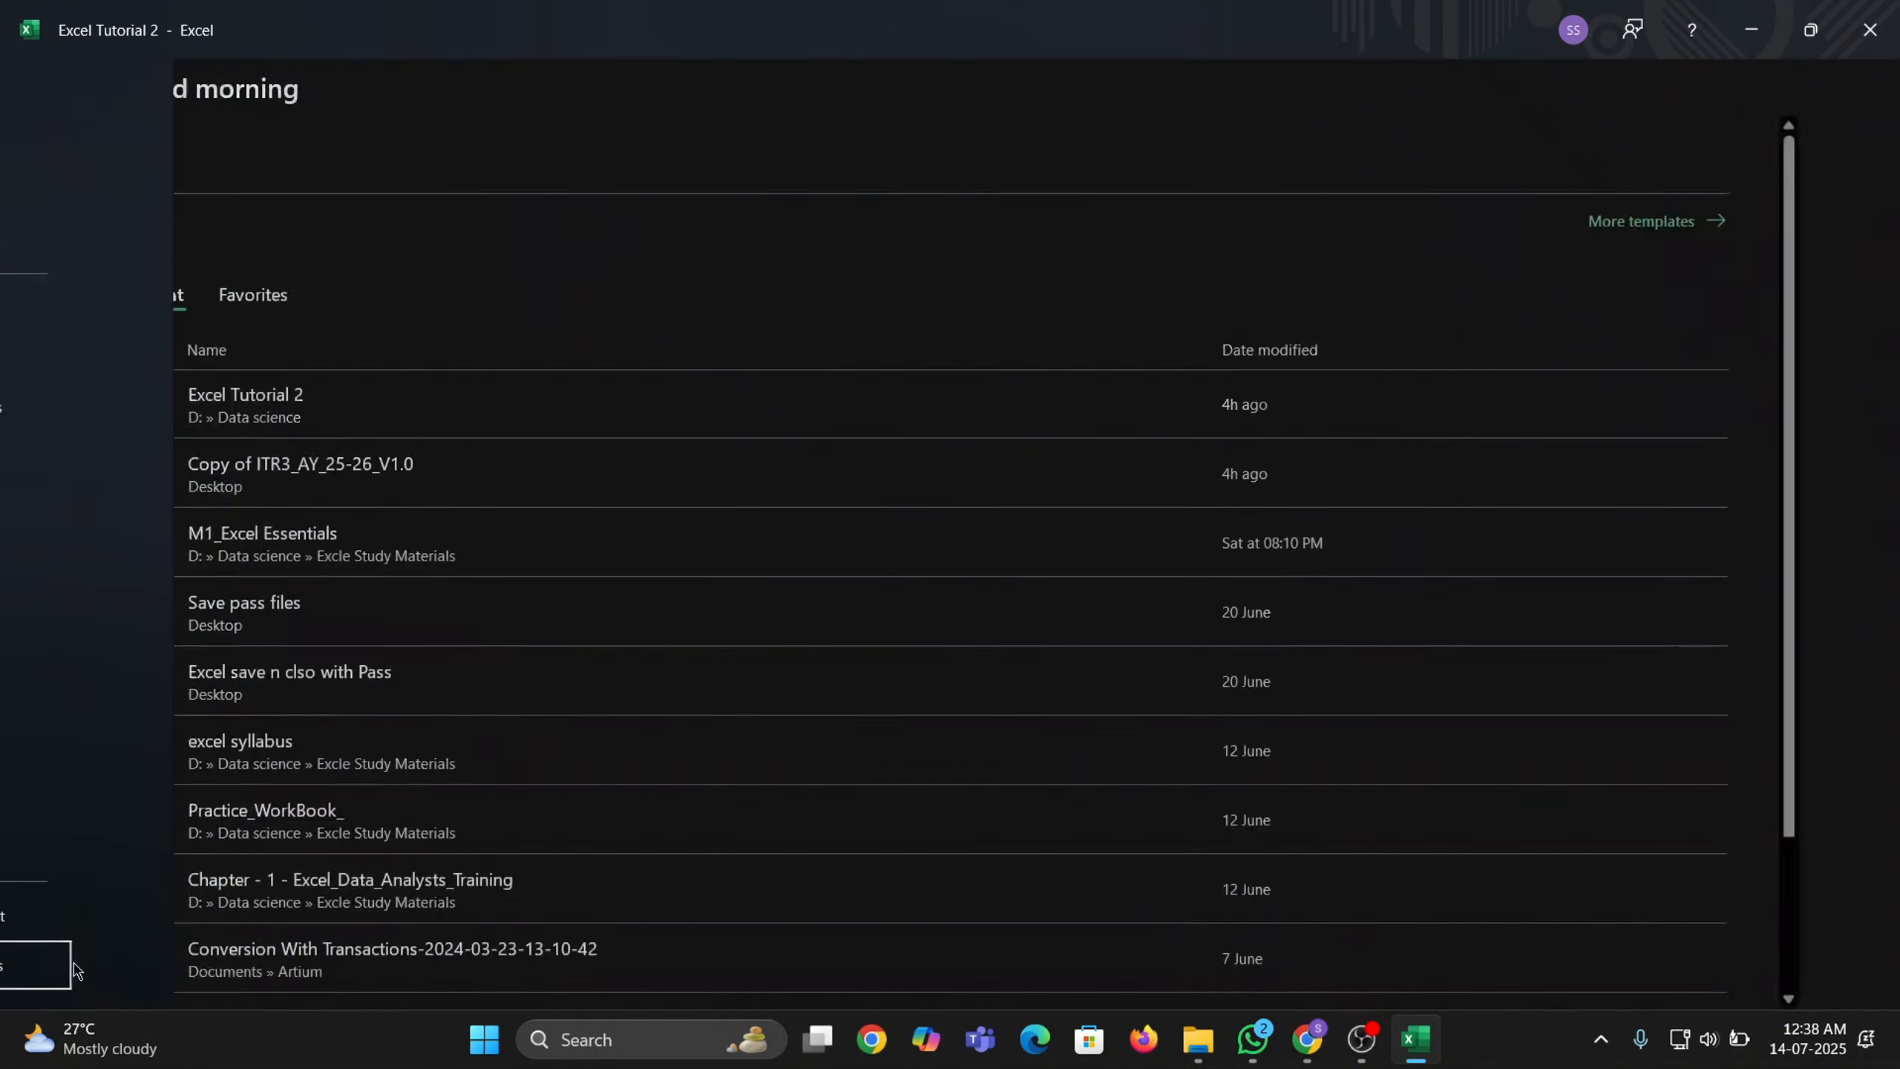
click(496, 386)
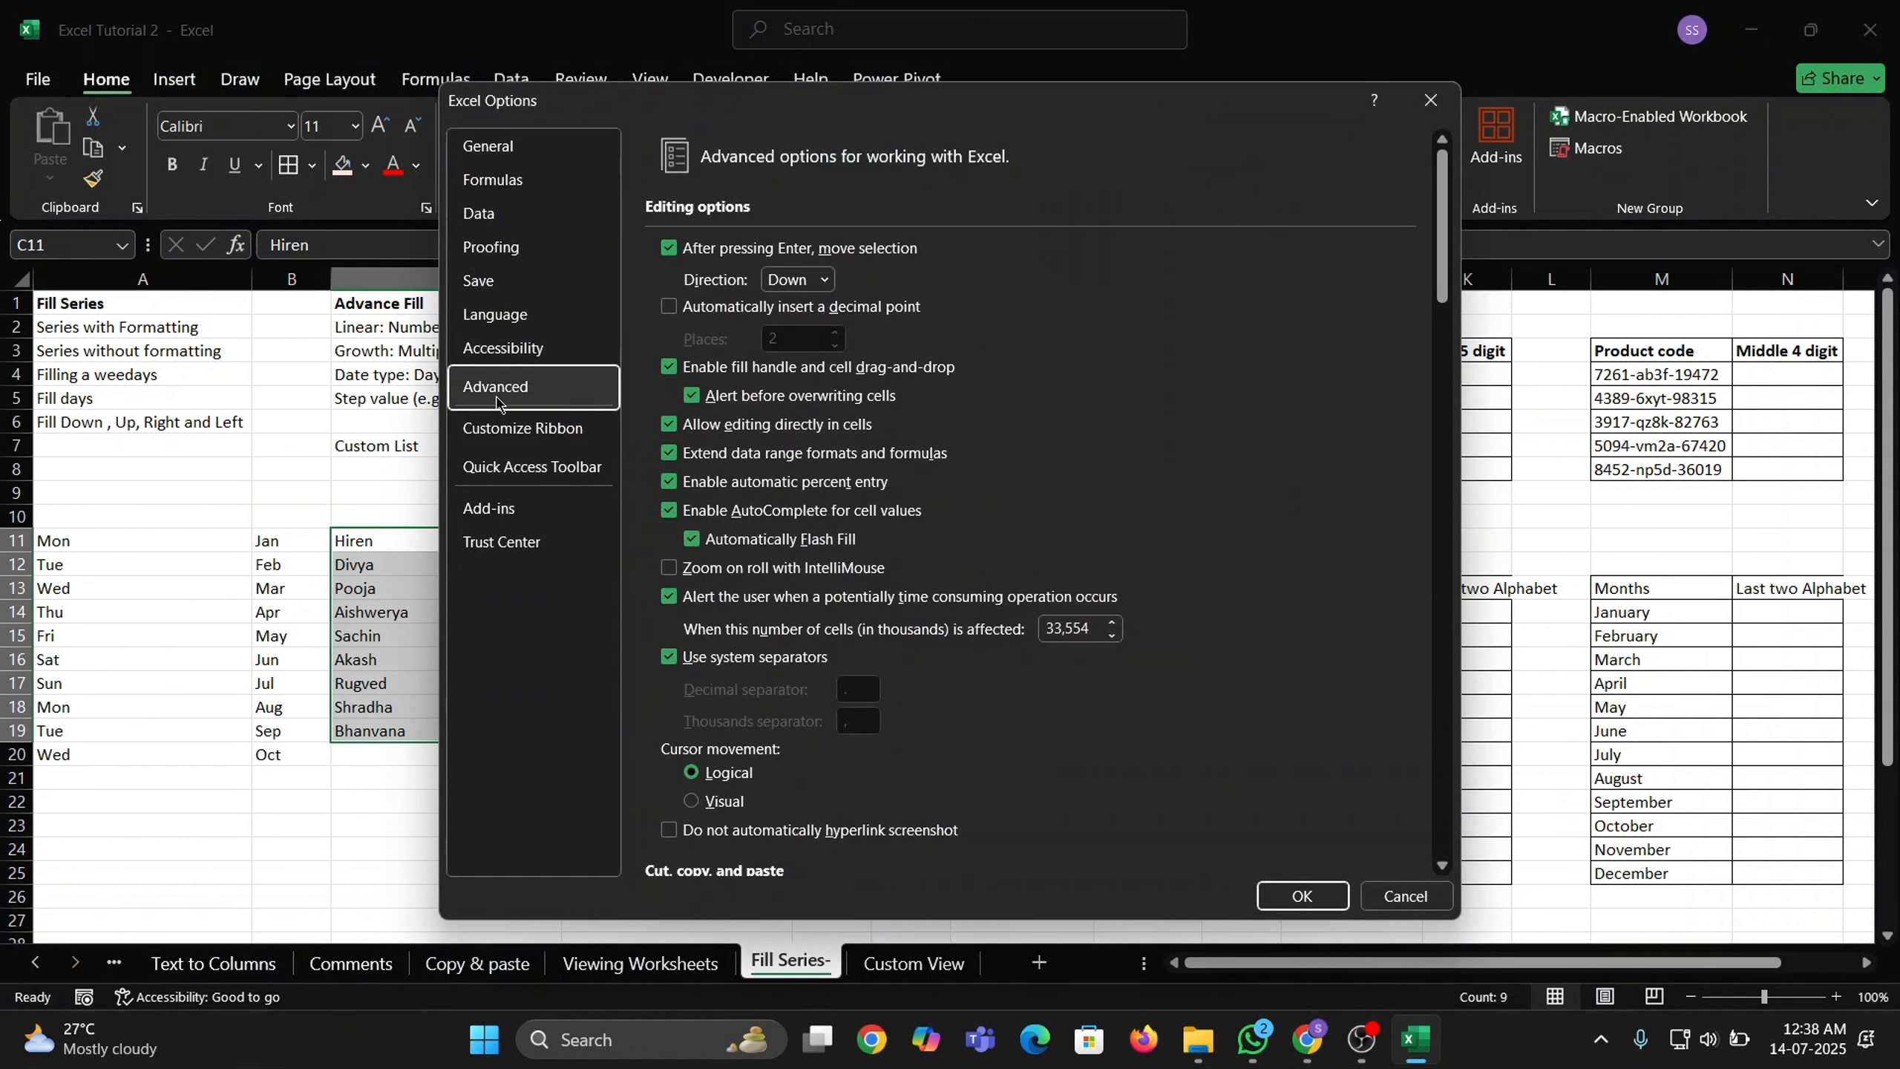
scroll(989, 515, down, 15)
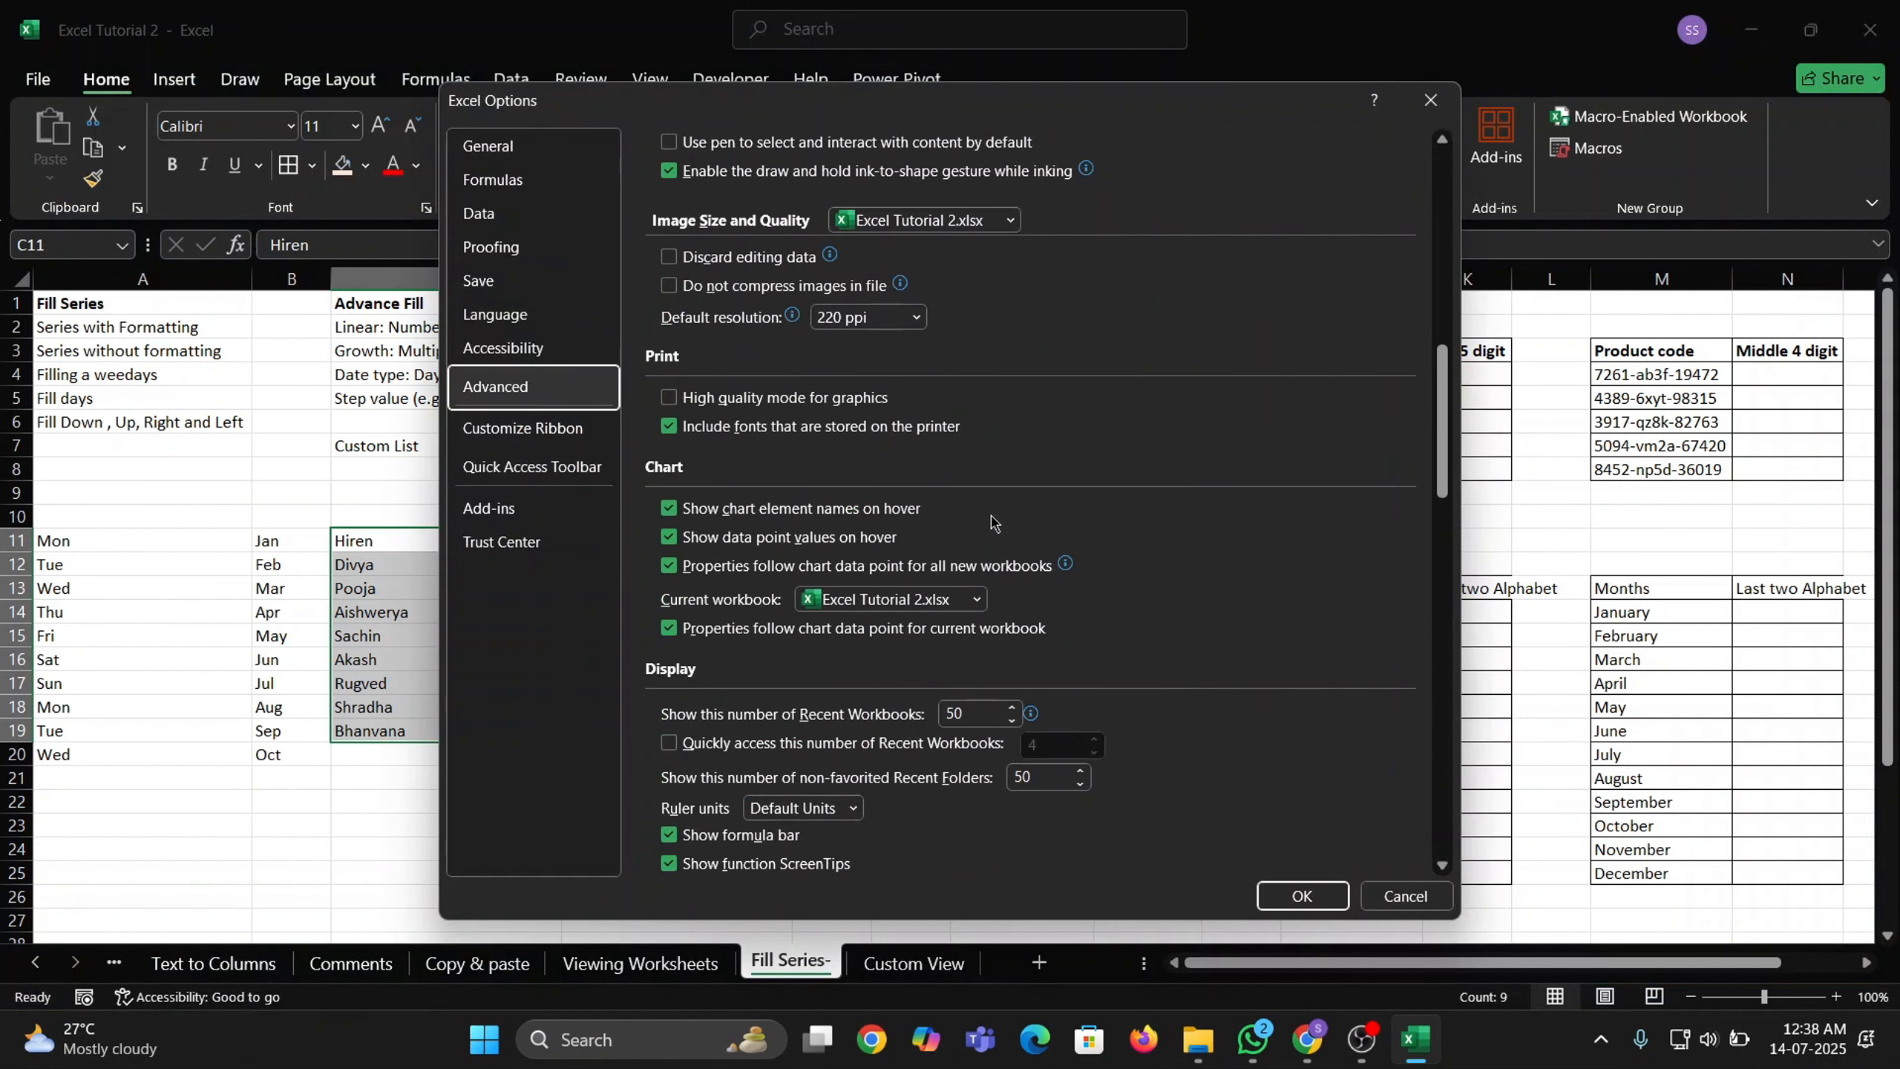
scroll(980, 531, down, 15)
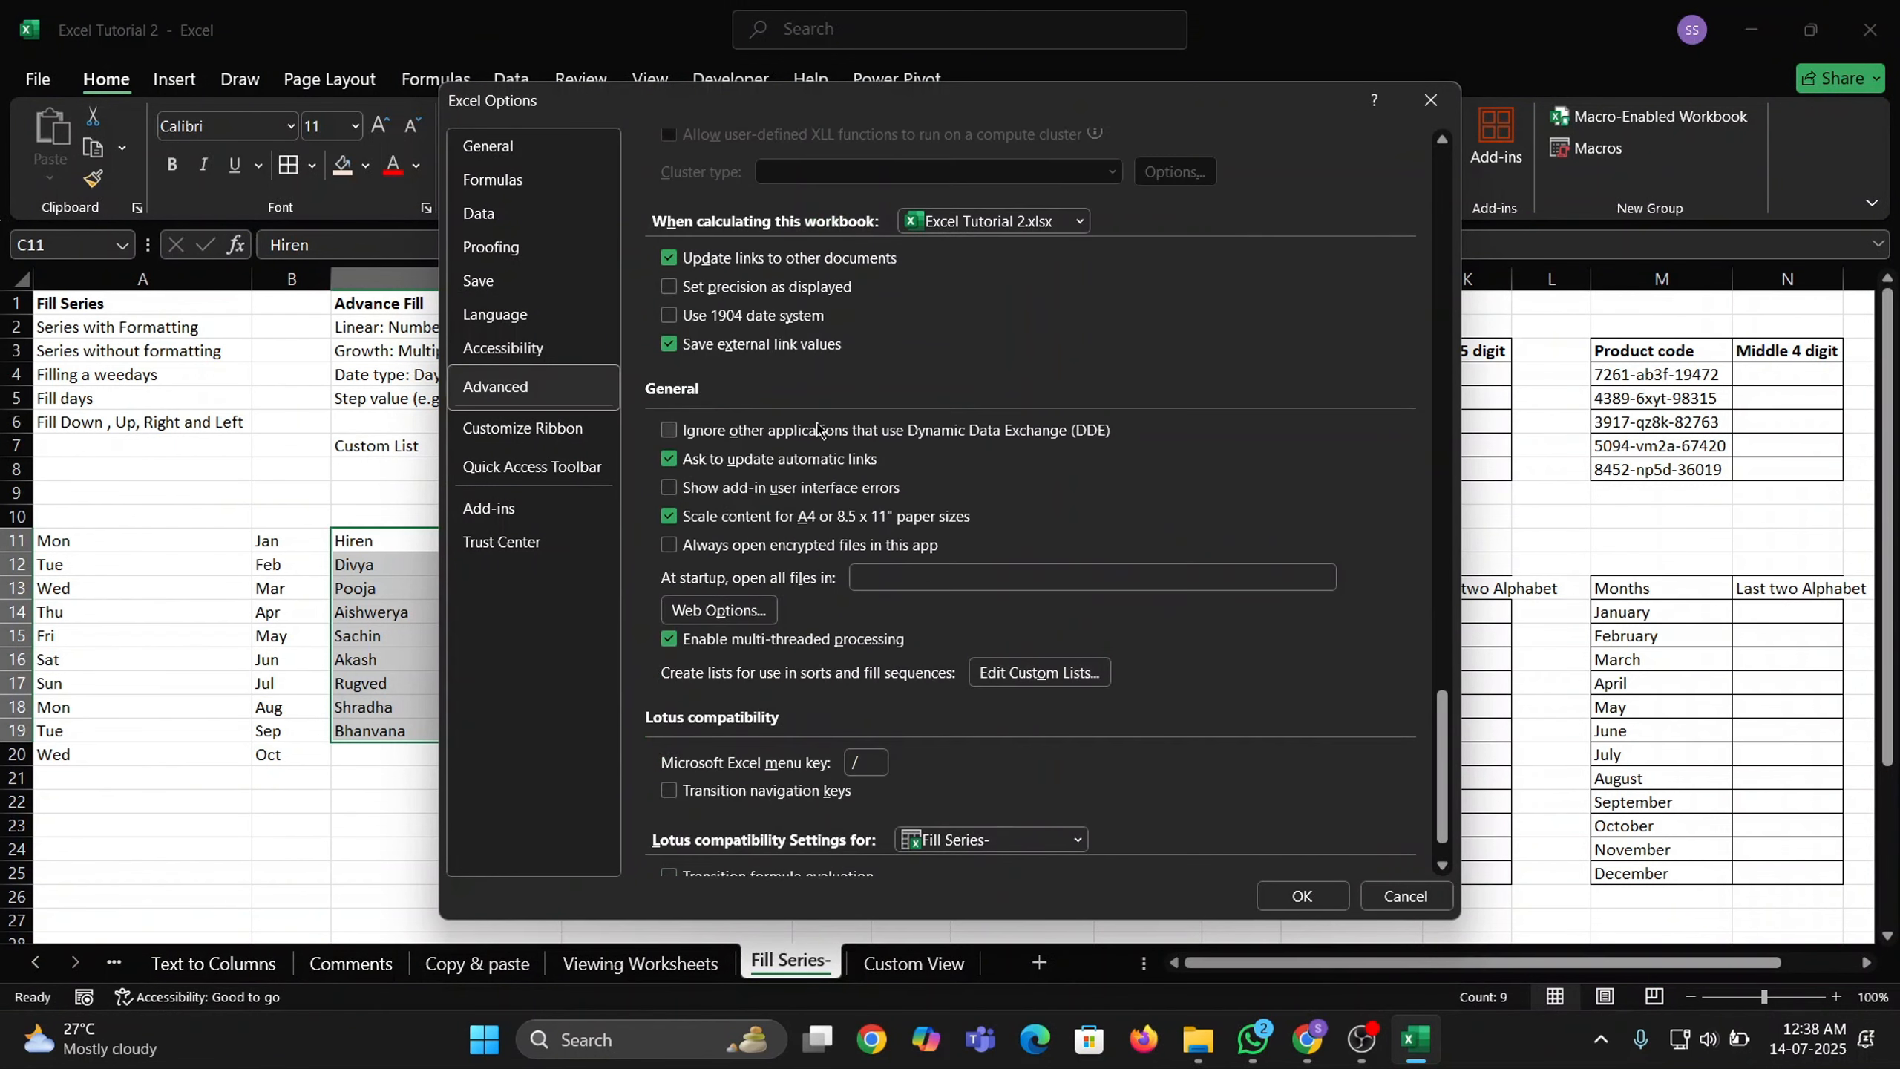
In the Custom Lists editor, browse the weekday, month and first-name lists.
click(1039, 686)
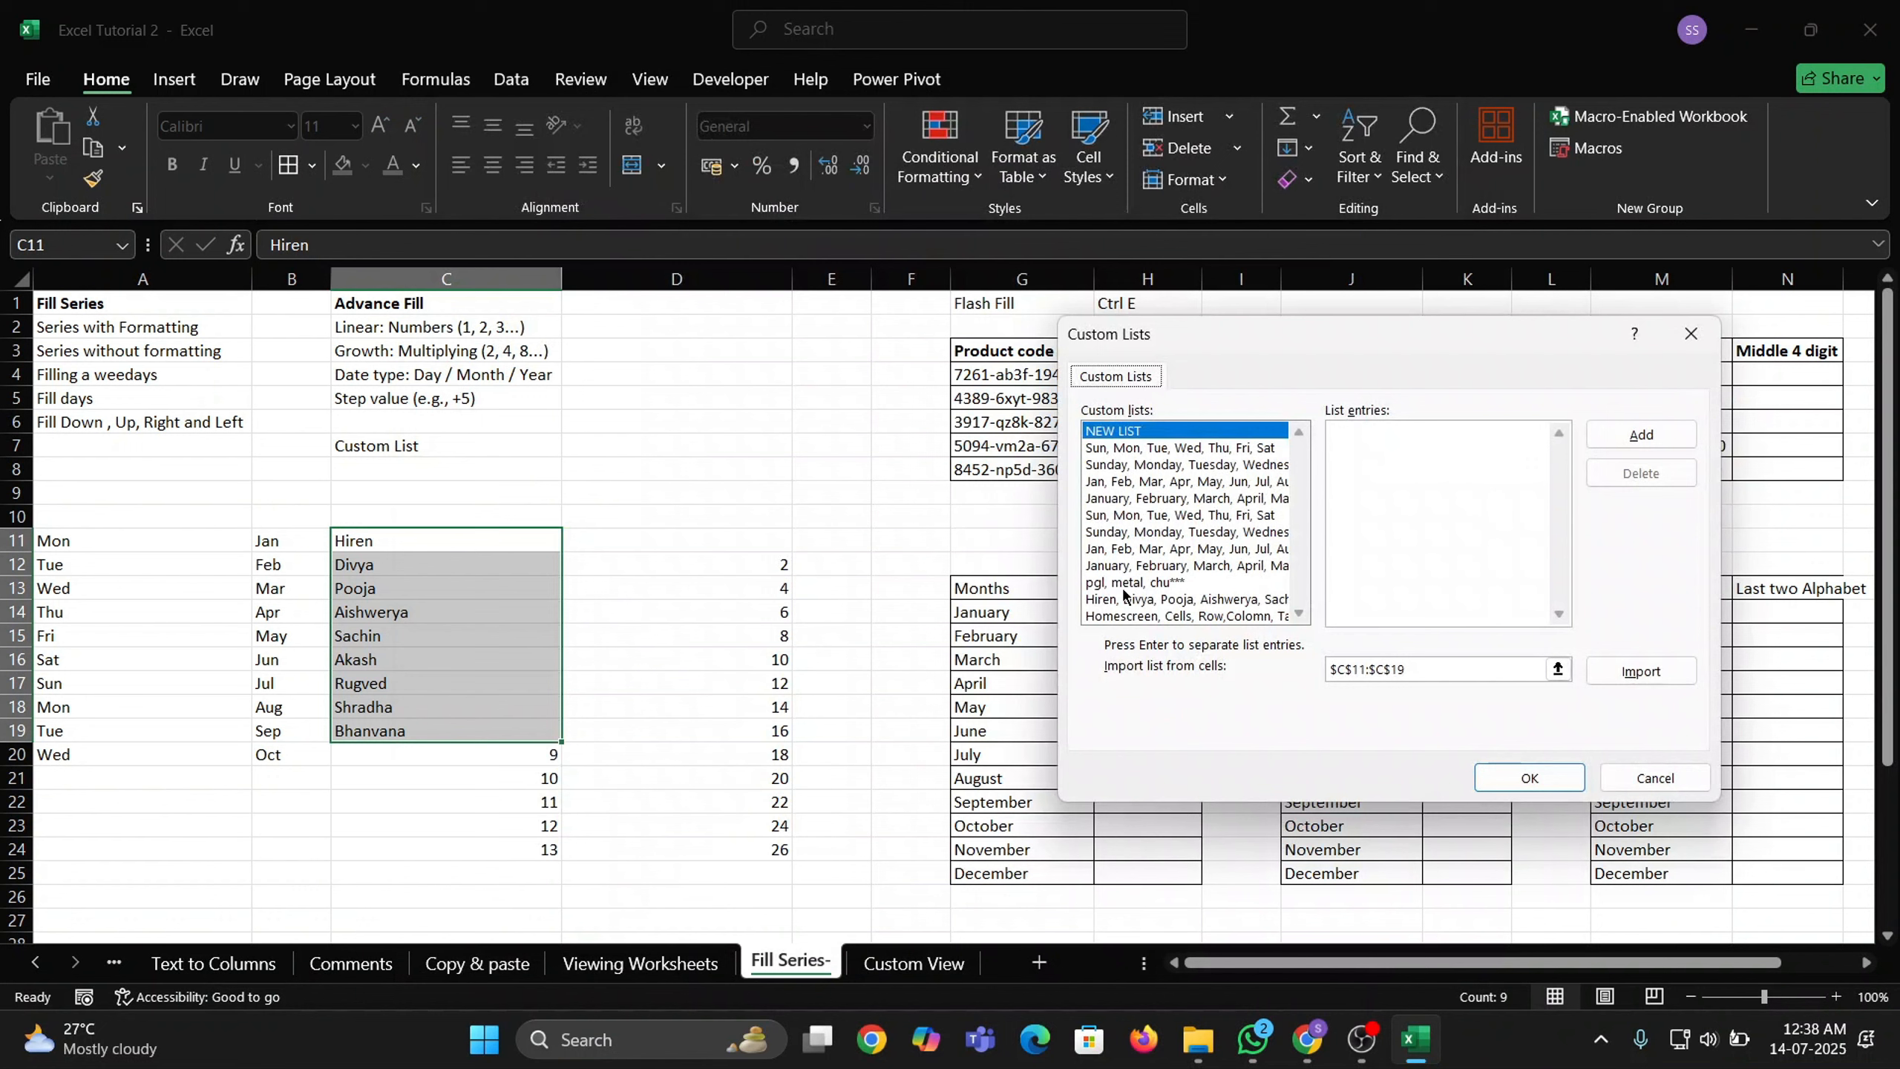
click(1114, 449)
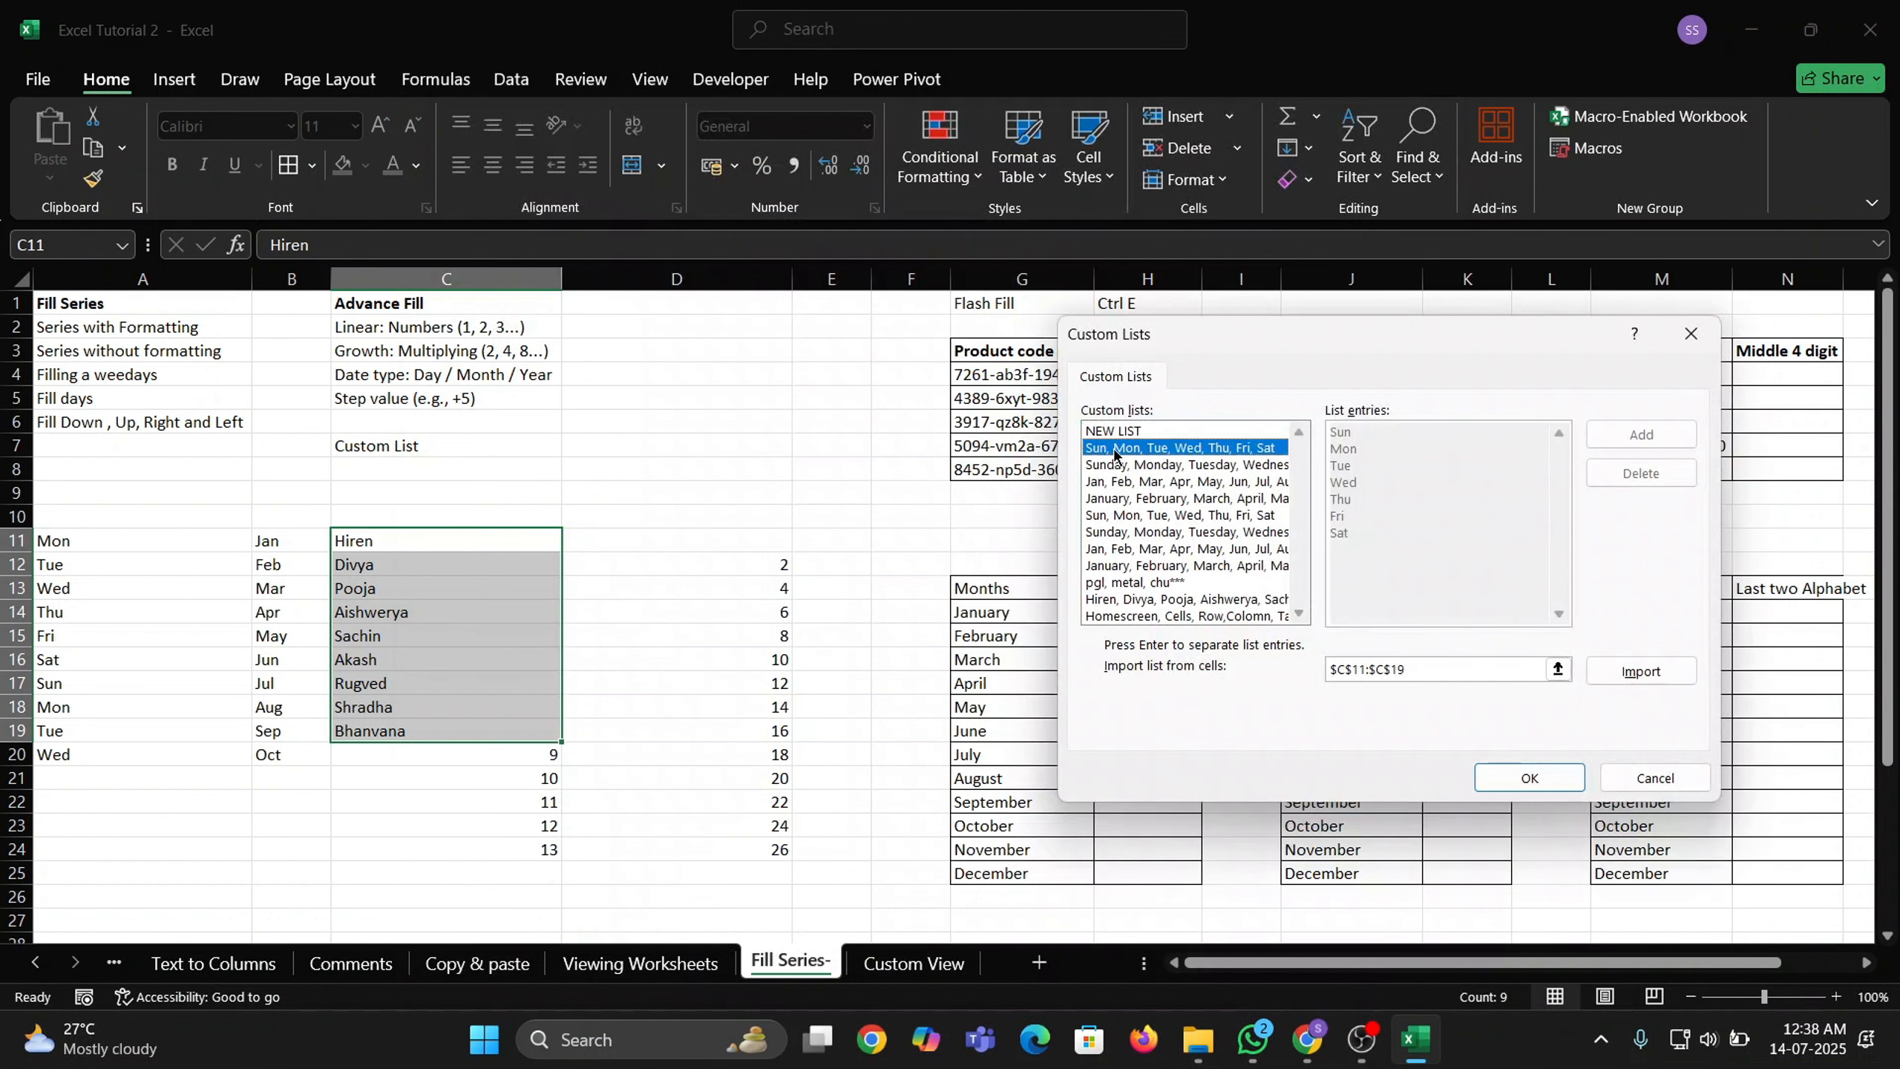
click(1120, 465)
click(1121, 483)
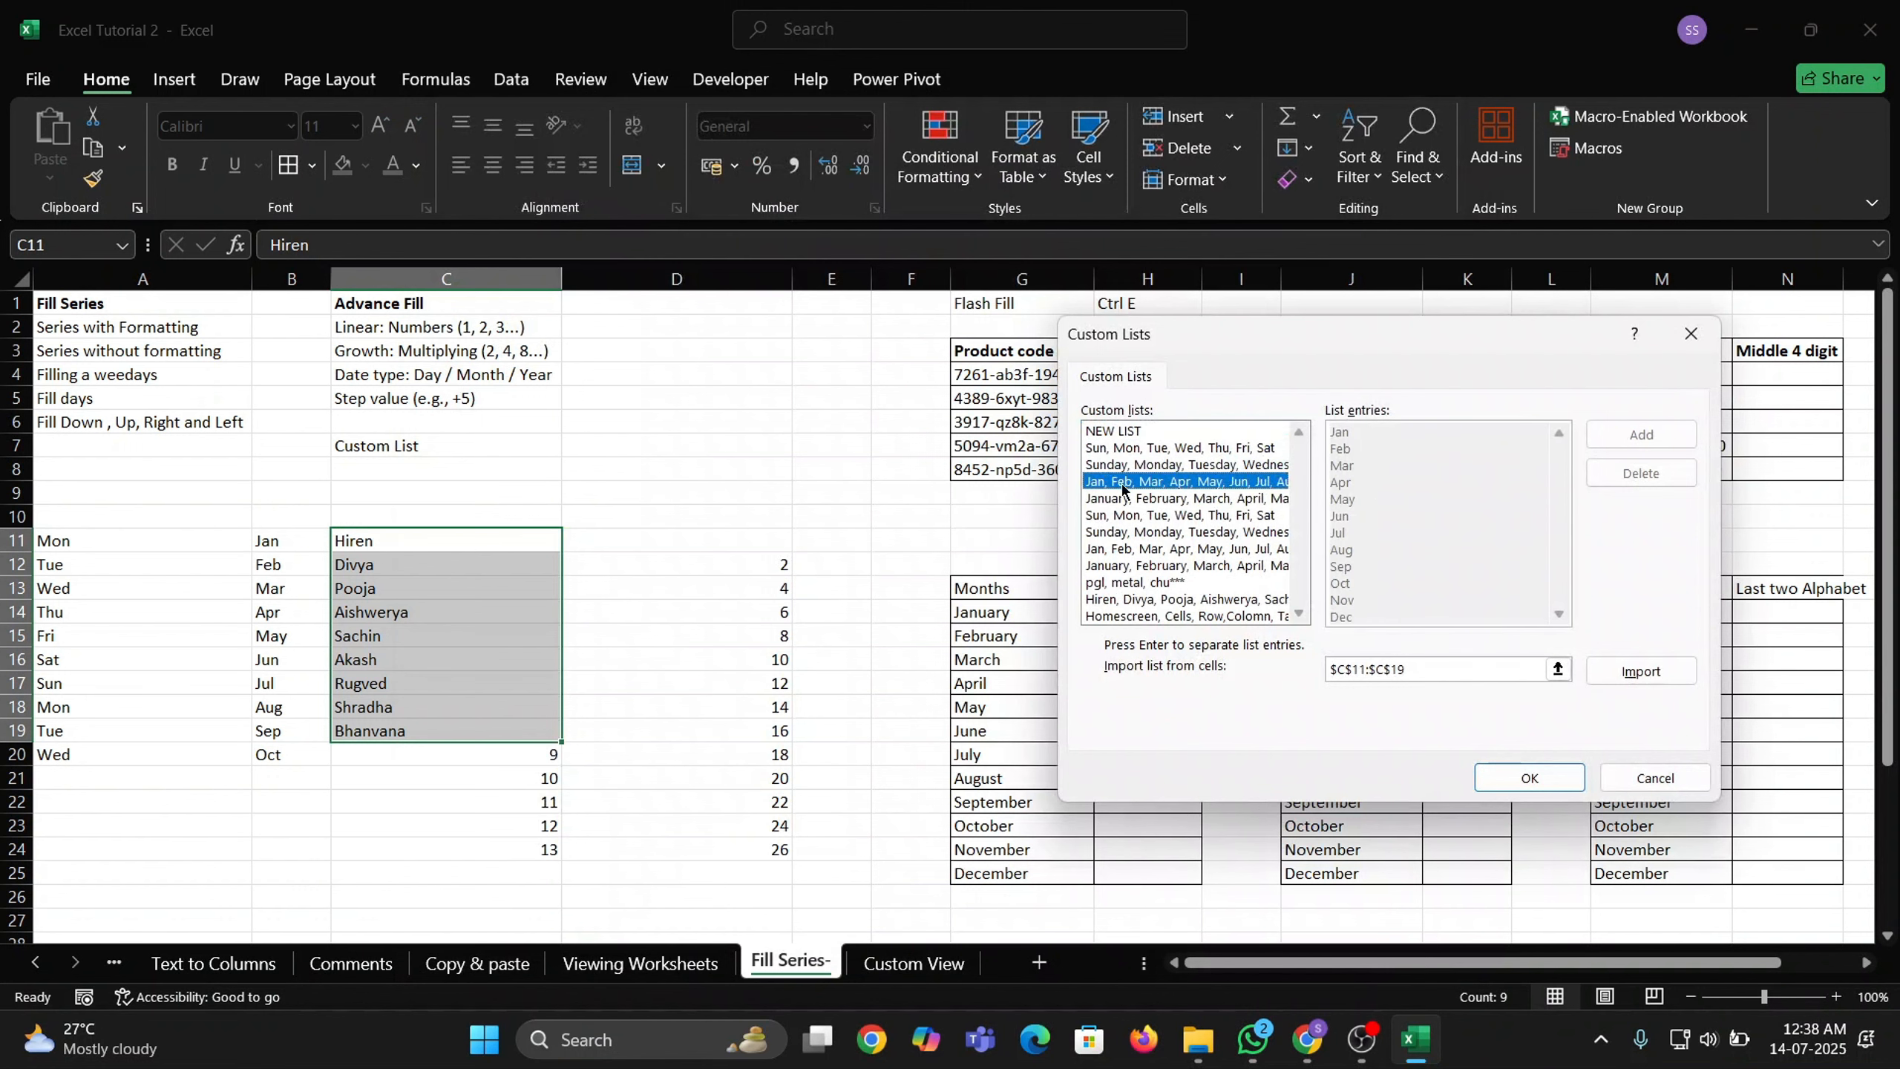
click(1121, 501)
click(1123, 516)
click(1115, 550)
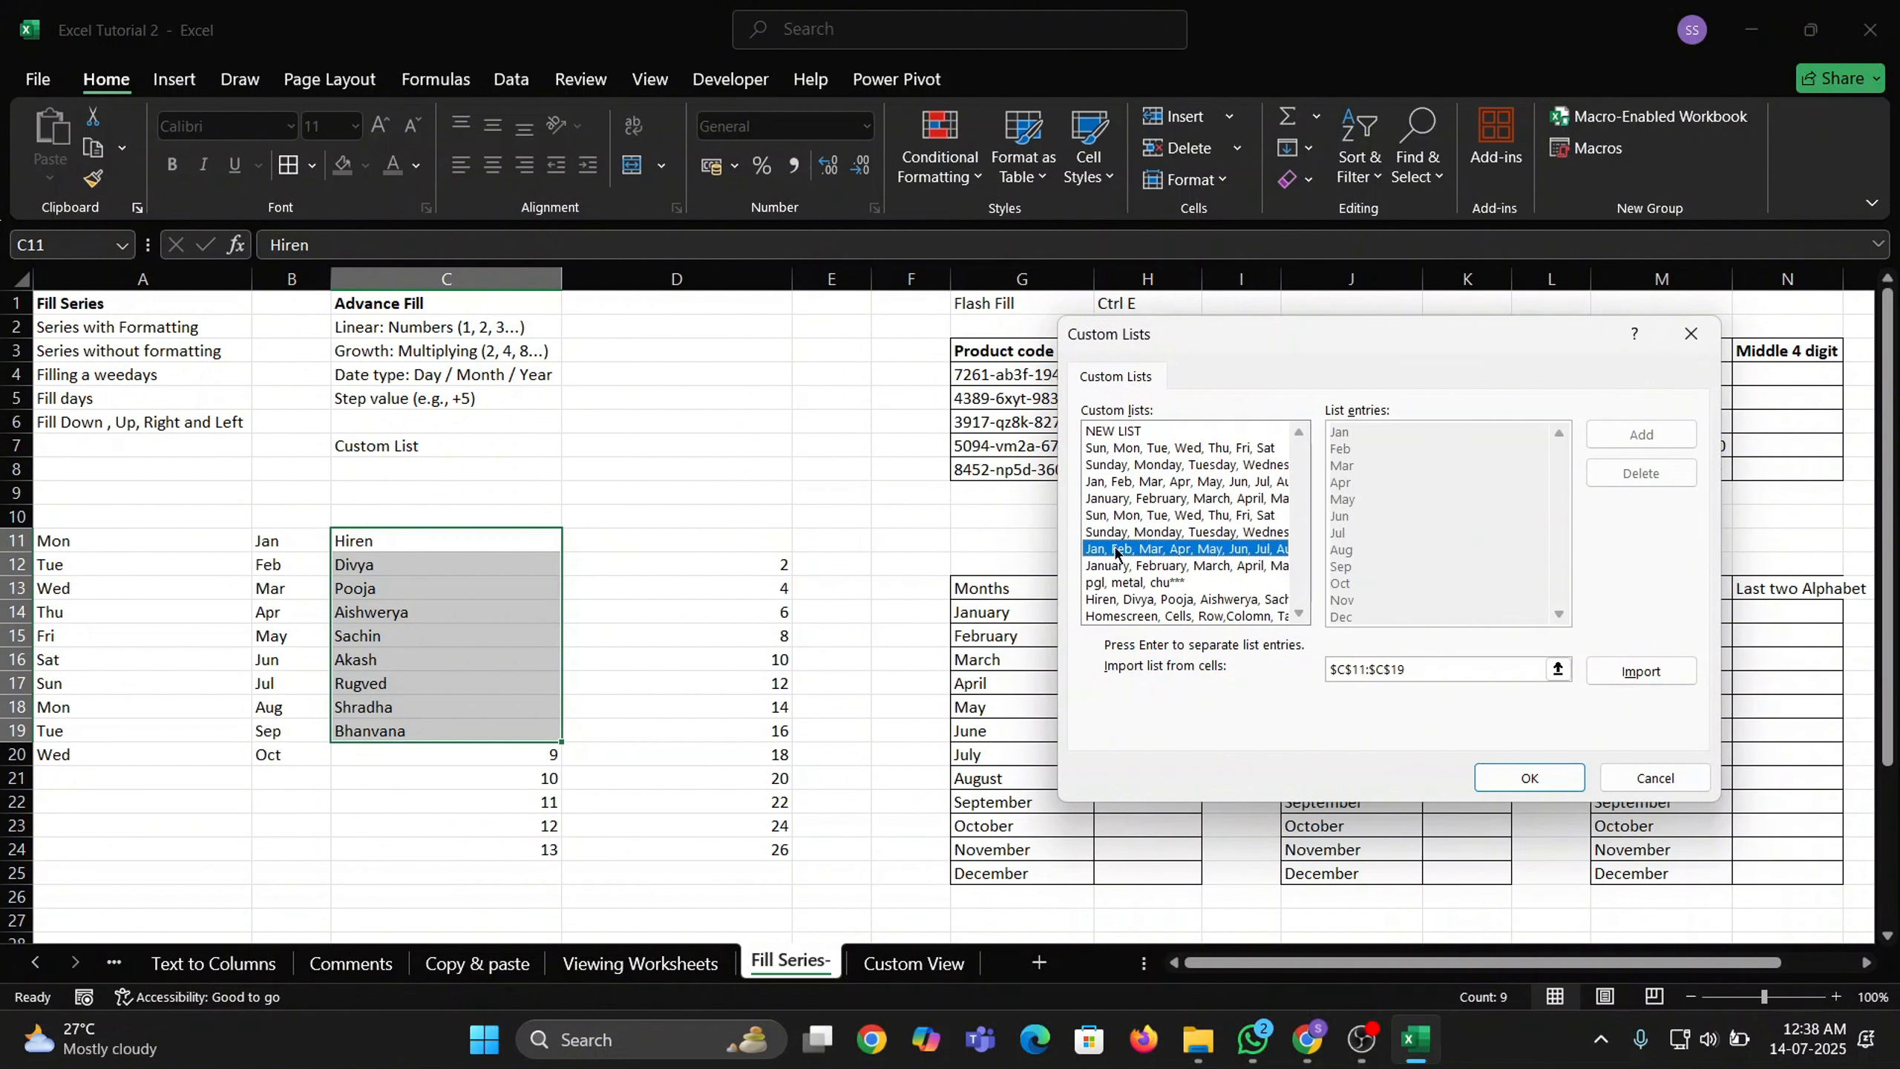
click(1119, 585)
click(1122, 599)
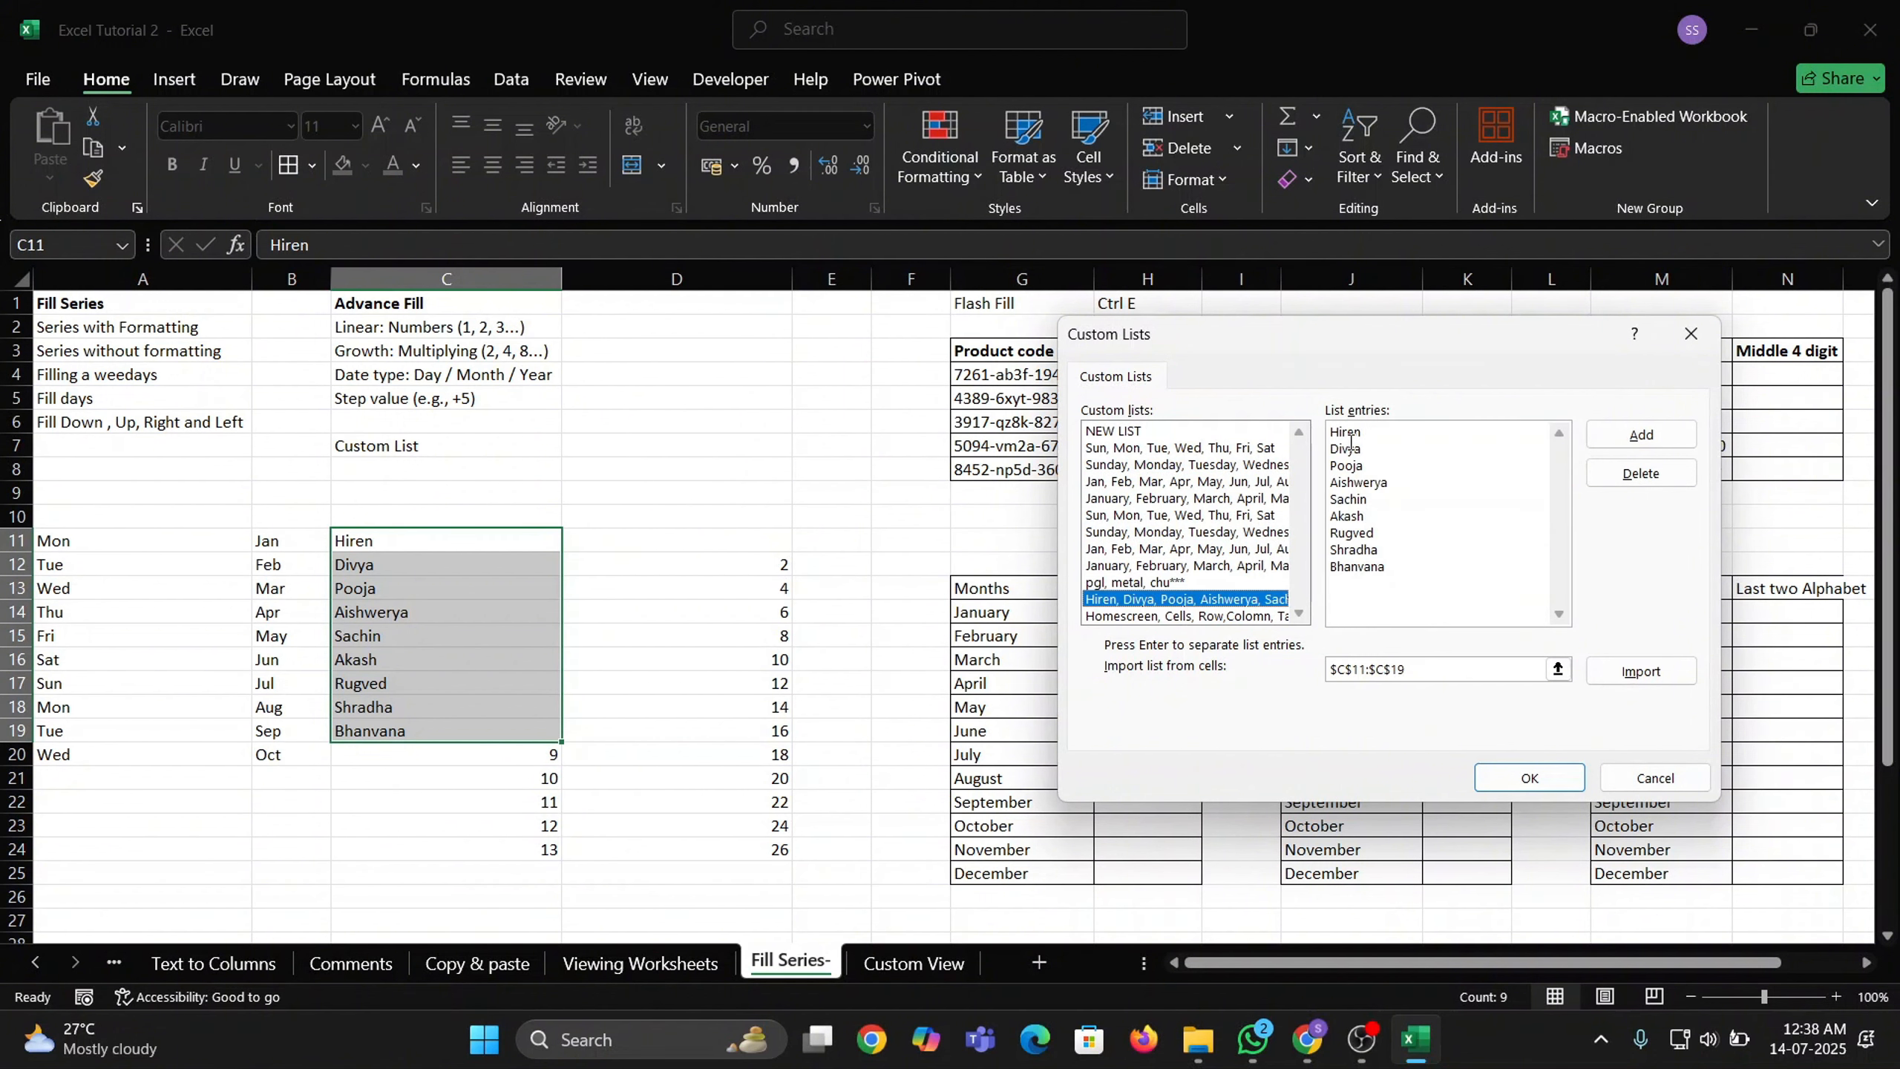
Re-add the Homescreen list with separate entries, check the C11:C19 import range, then close the editor.
drag(1423, 583, 1303, 444)
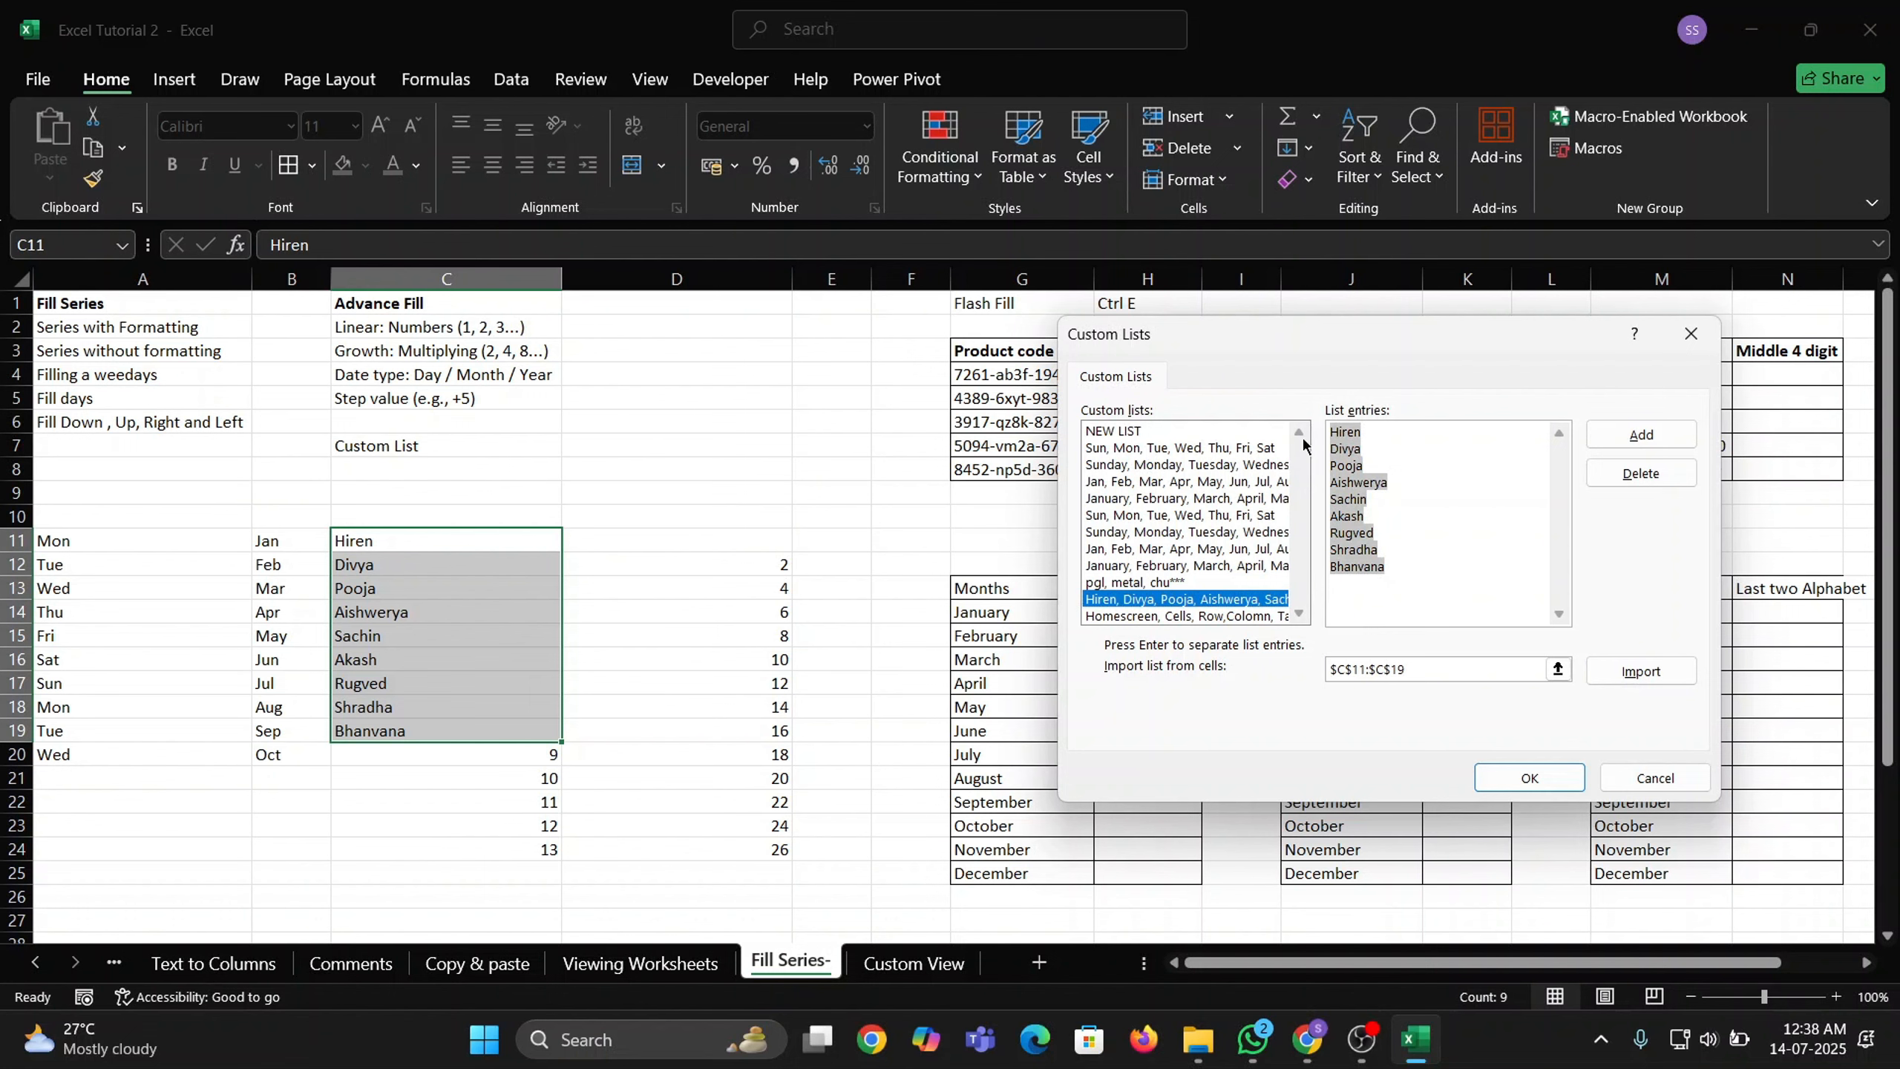
click(1200, 618)
drag(1411, 603, 1273, 449)
click(1653, 436)
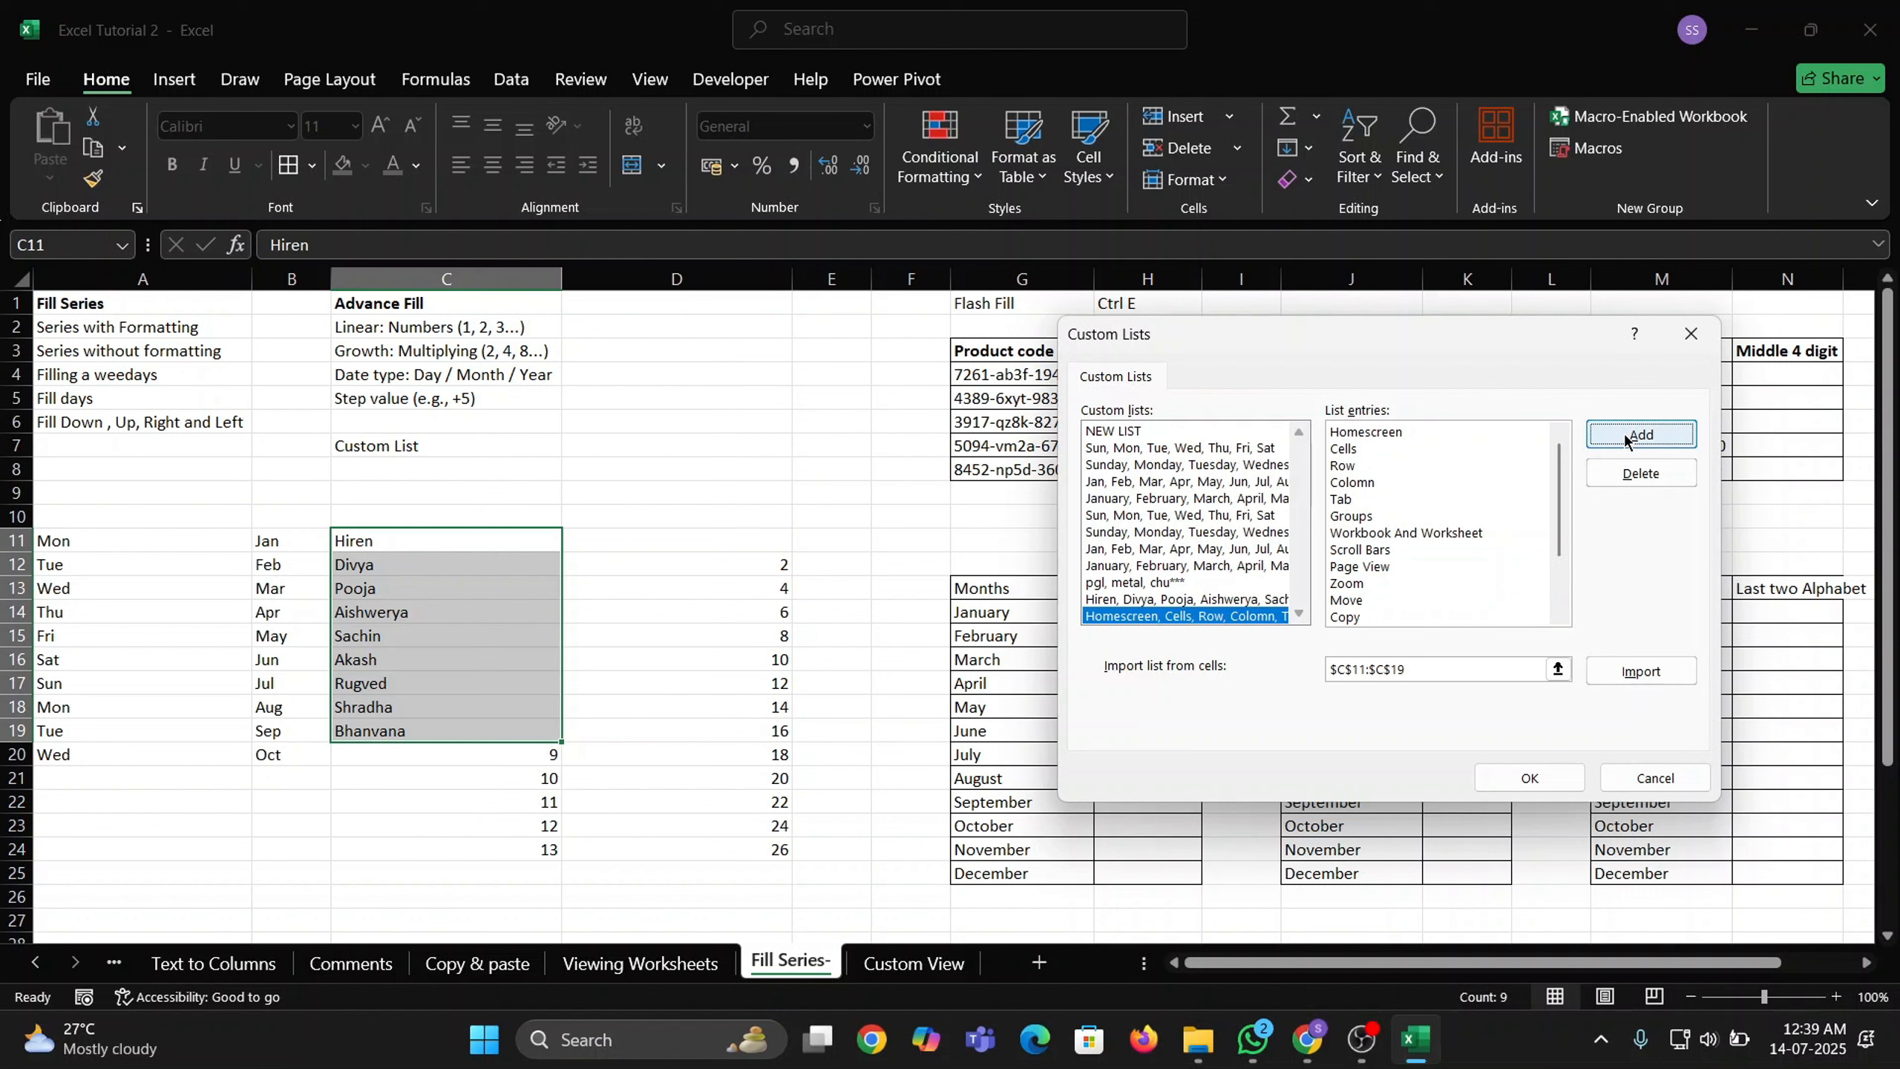
click(1213, 601)
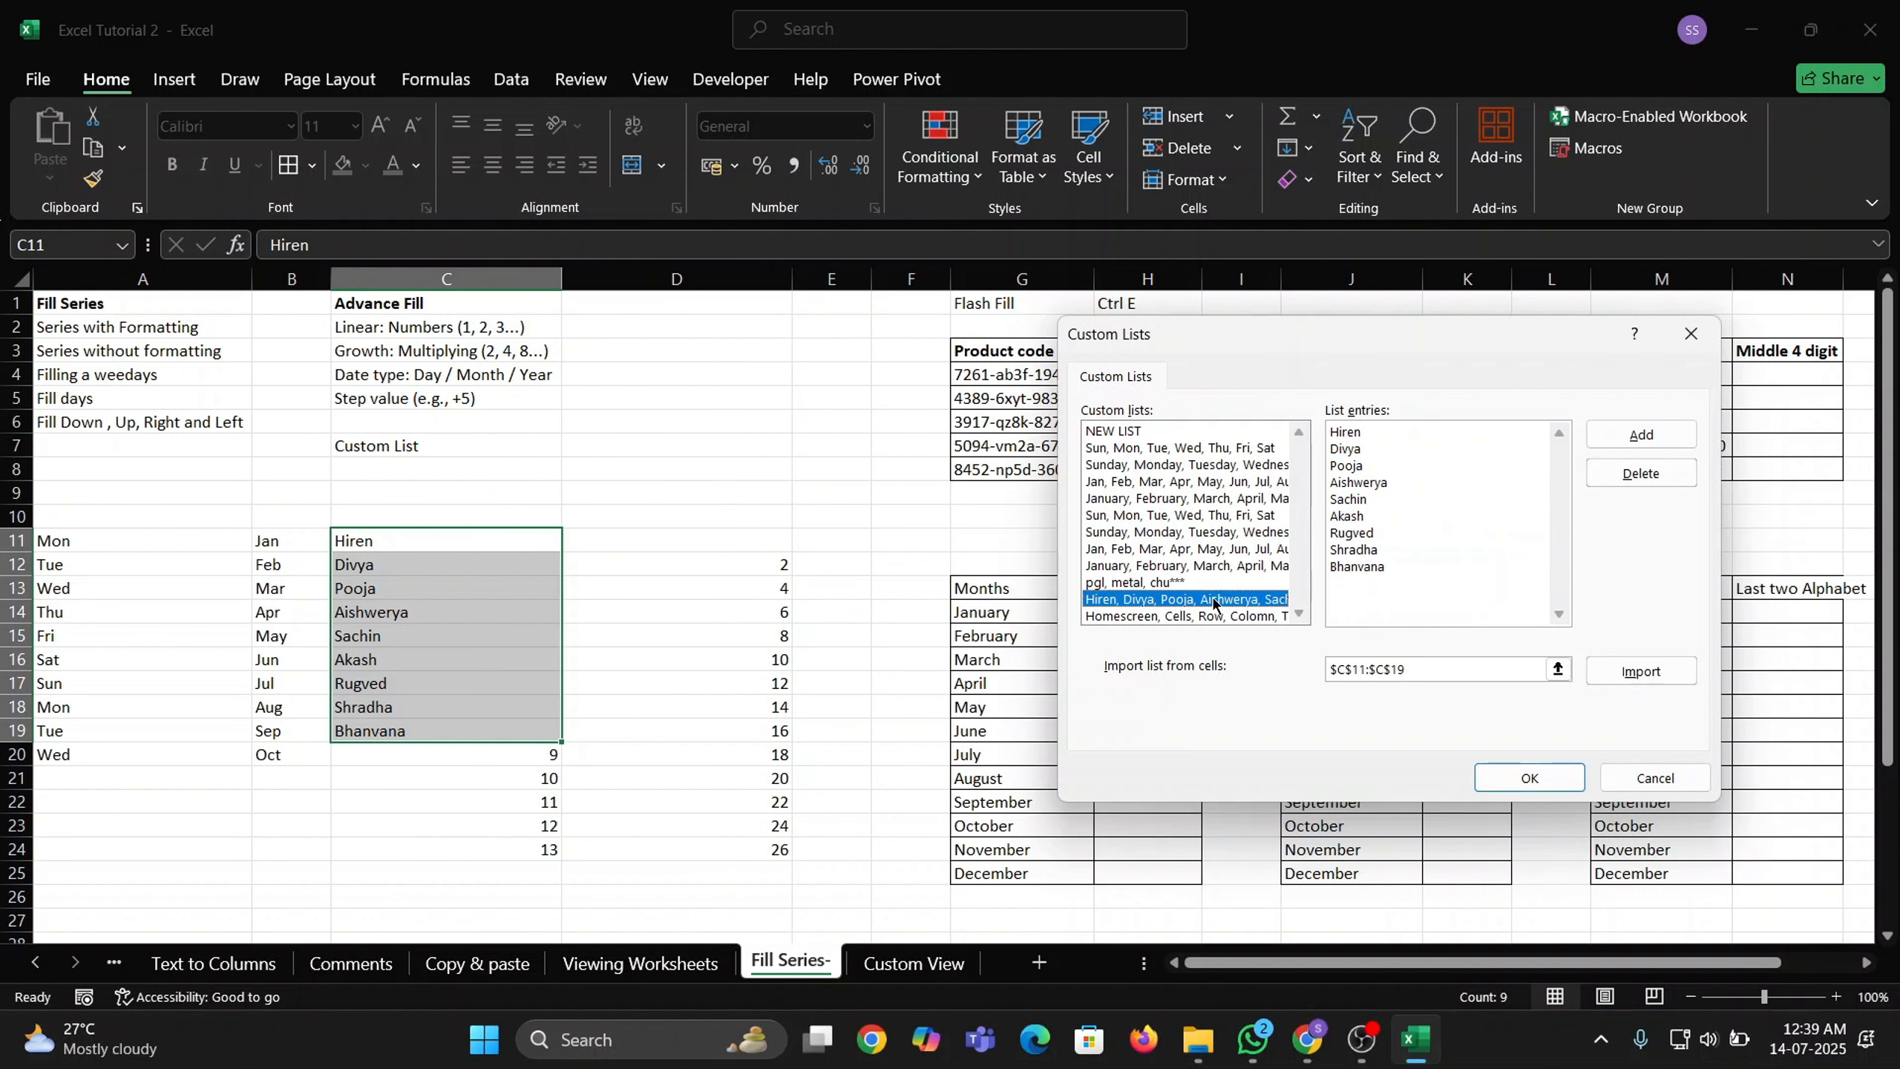
click(1223, 617)
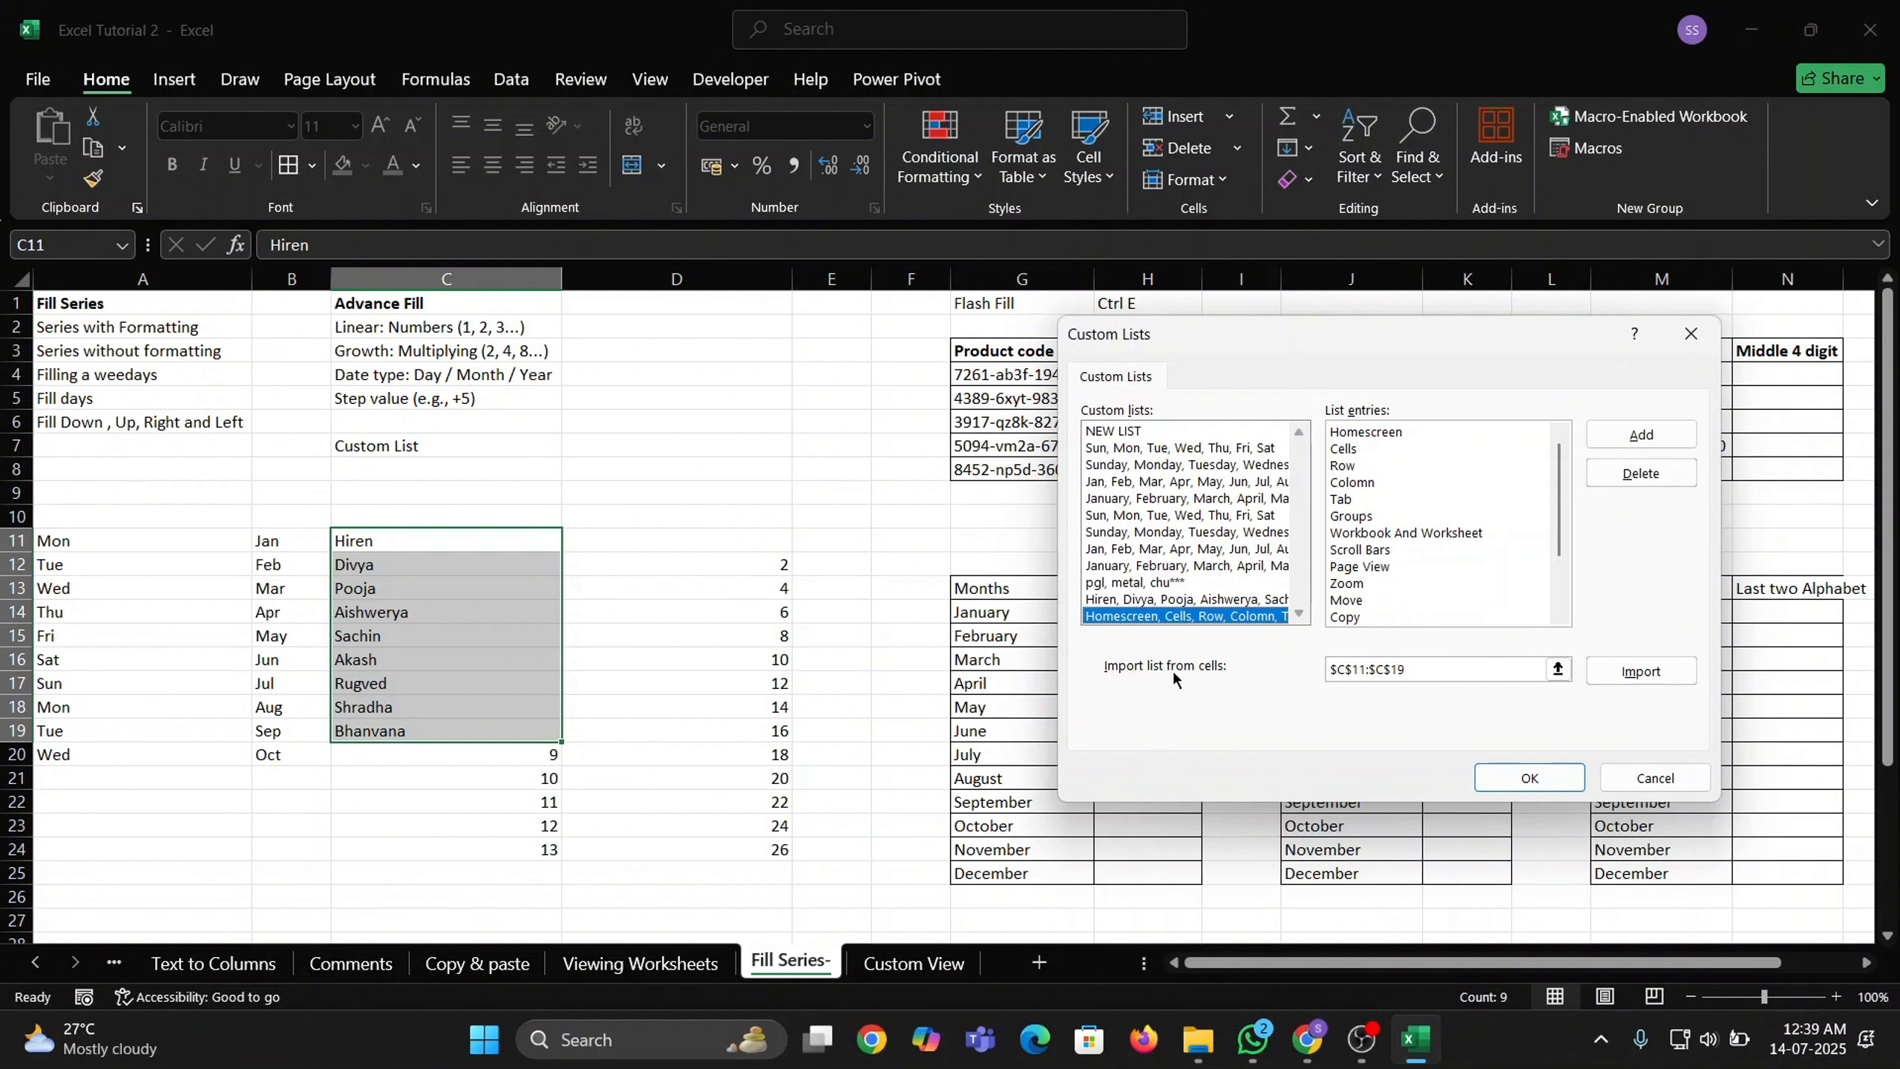
click(1467, 666)
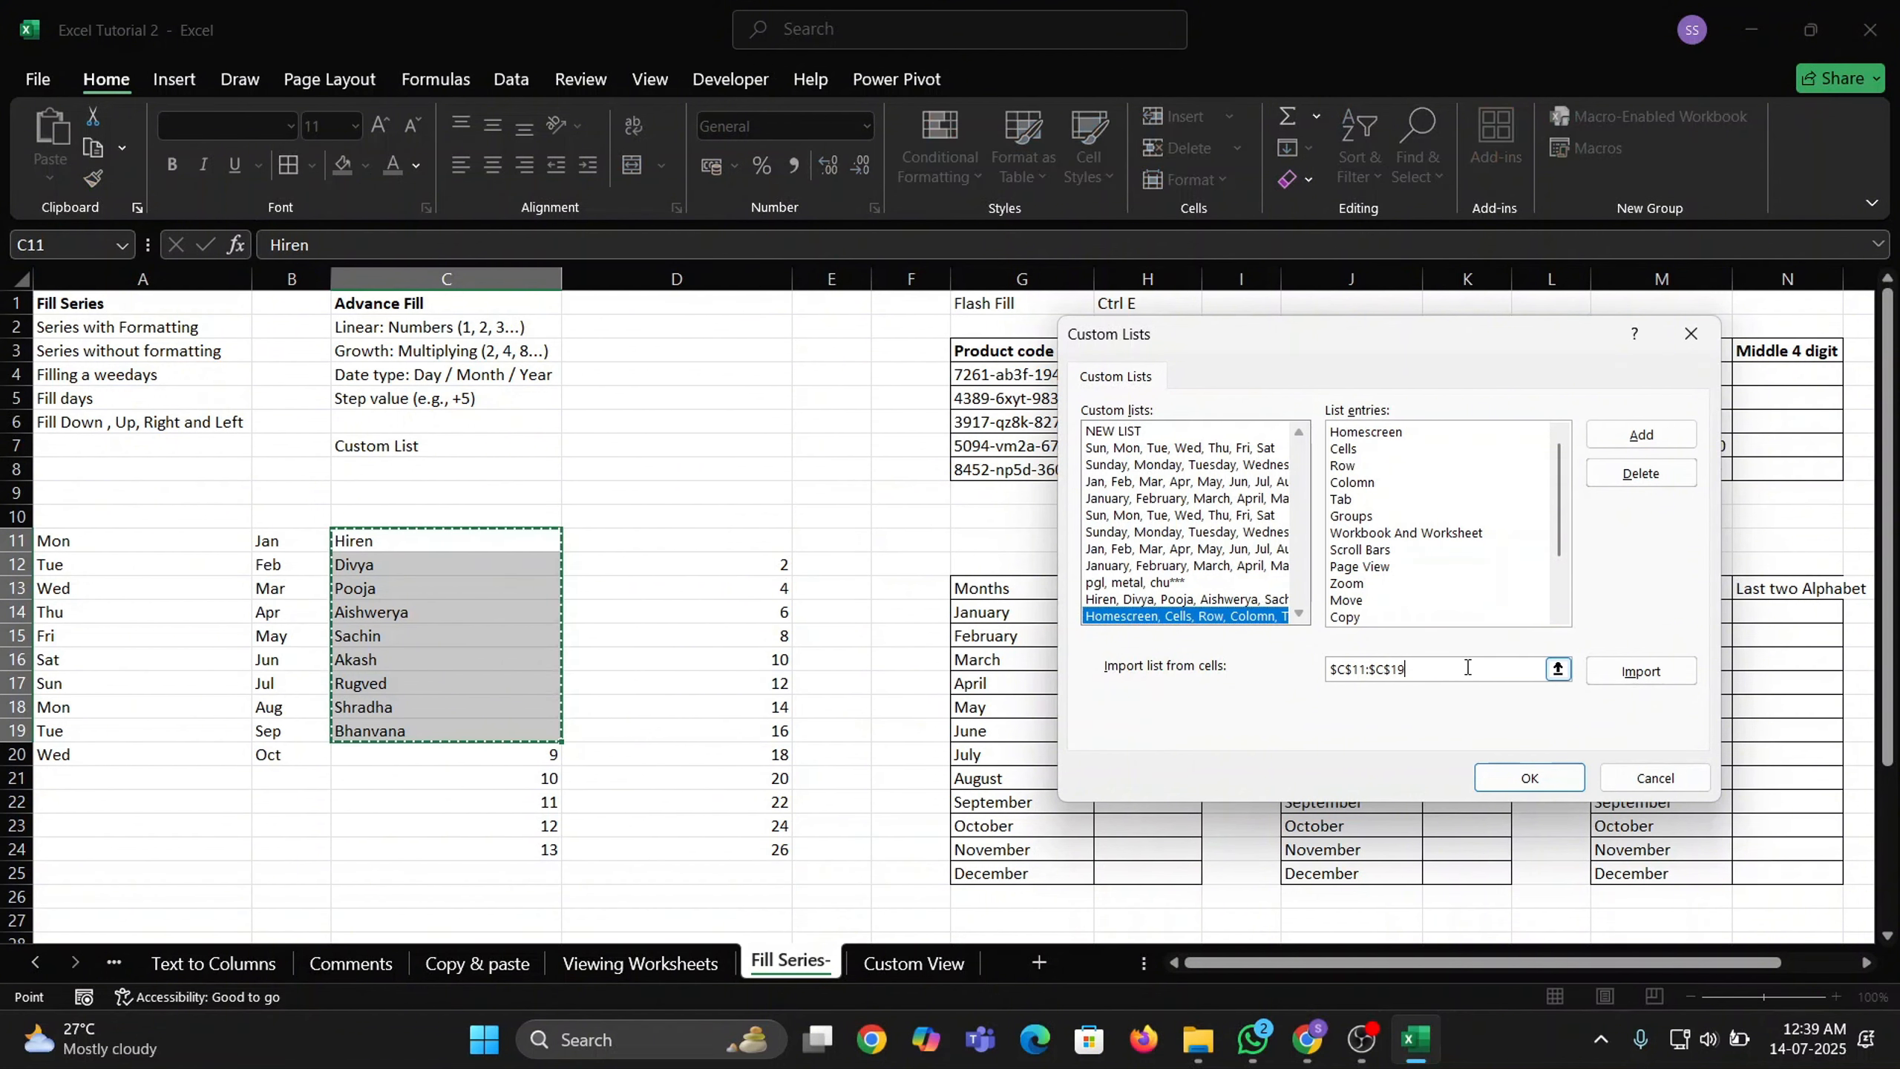
click(1690, 783)
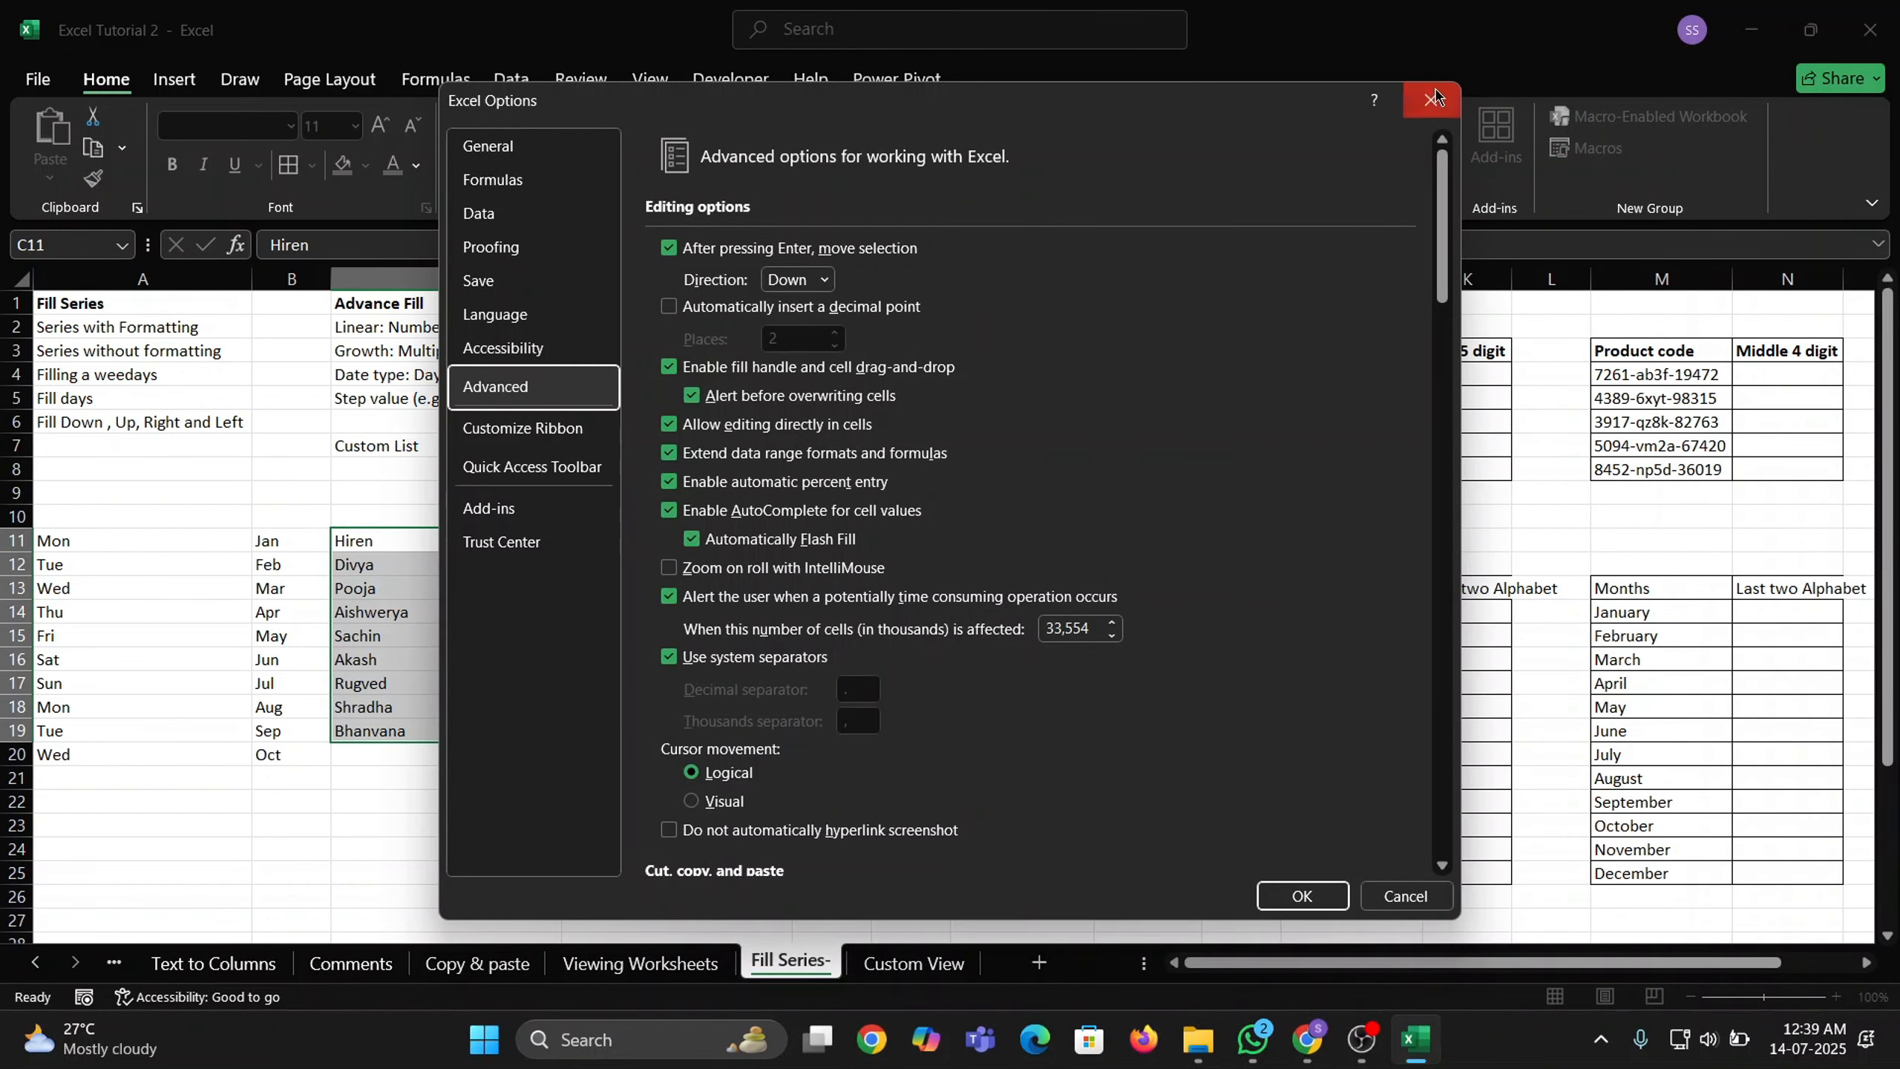
Close Excel Options and clear the demo series block starting at A11.
click(1439, 97)
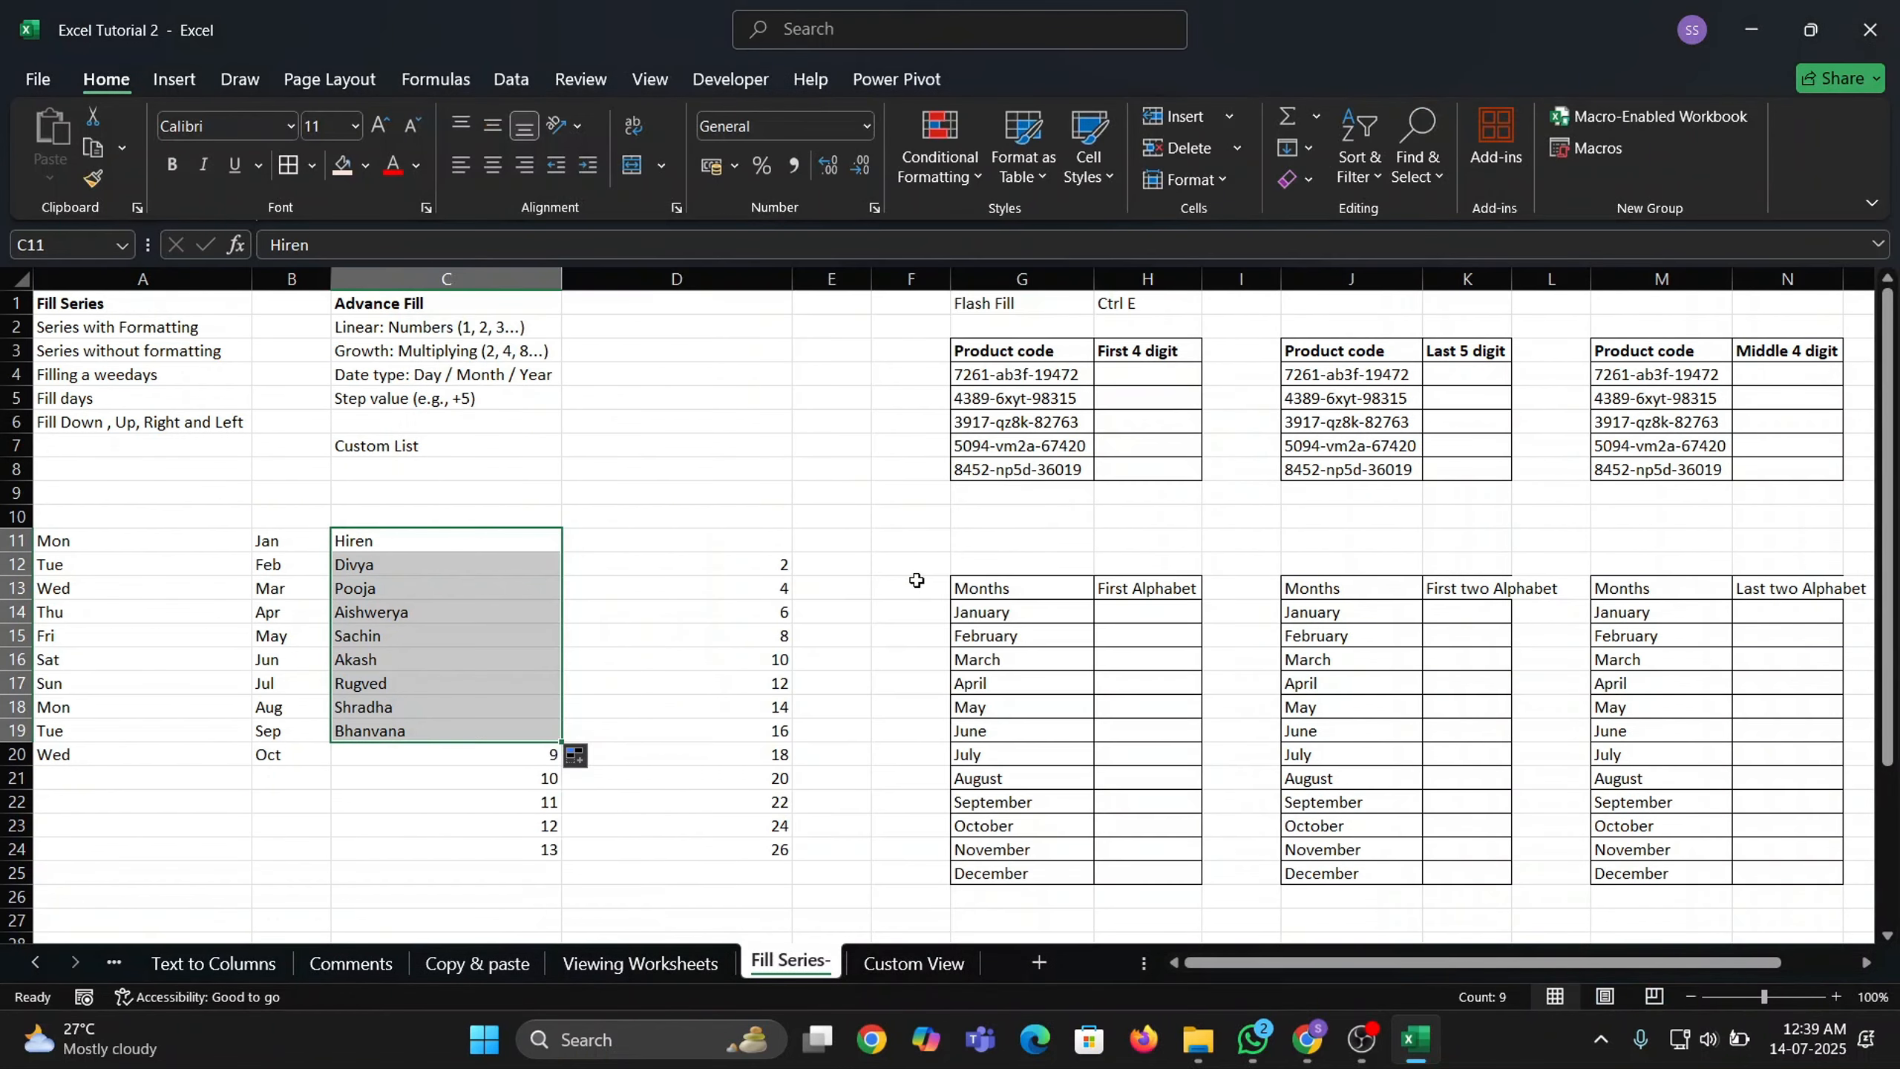
key(Up)
key(Left)
key(Left)
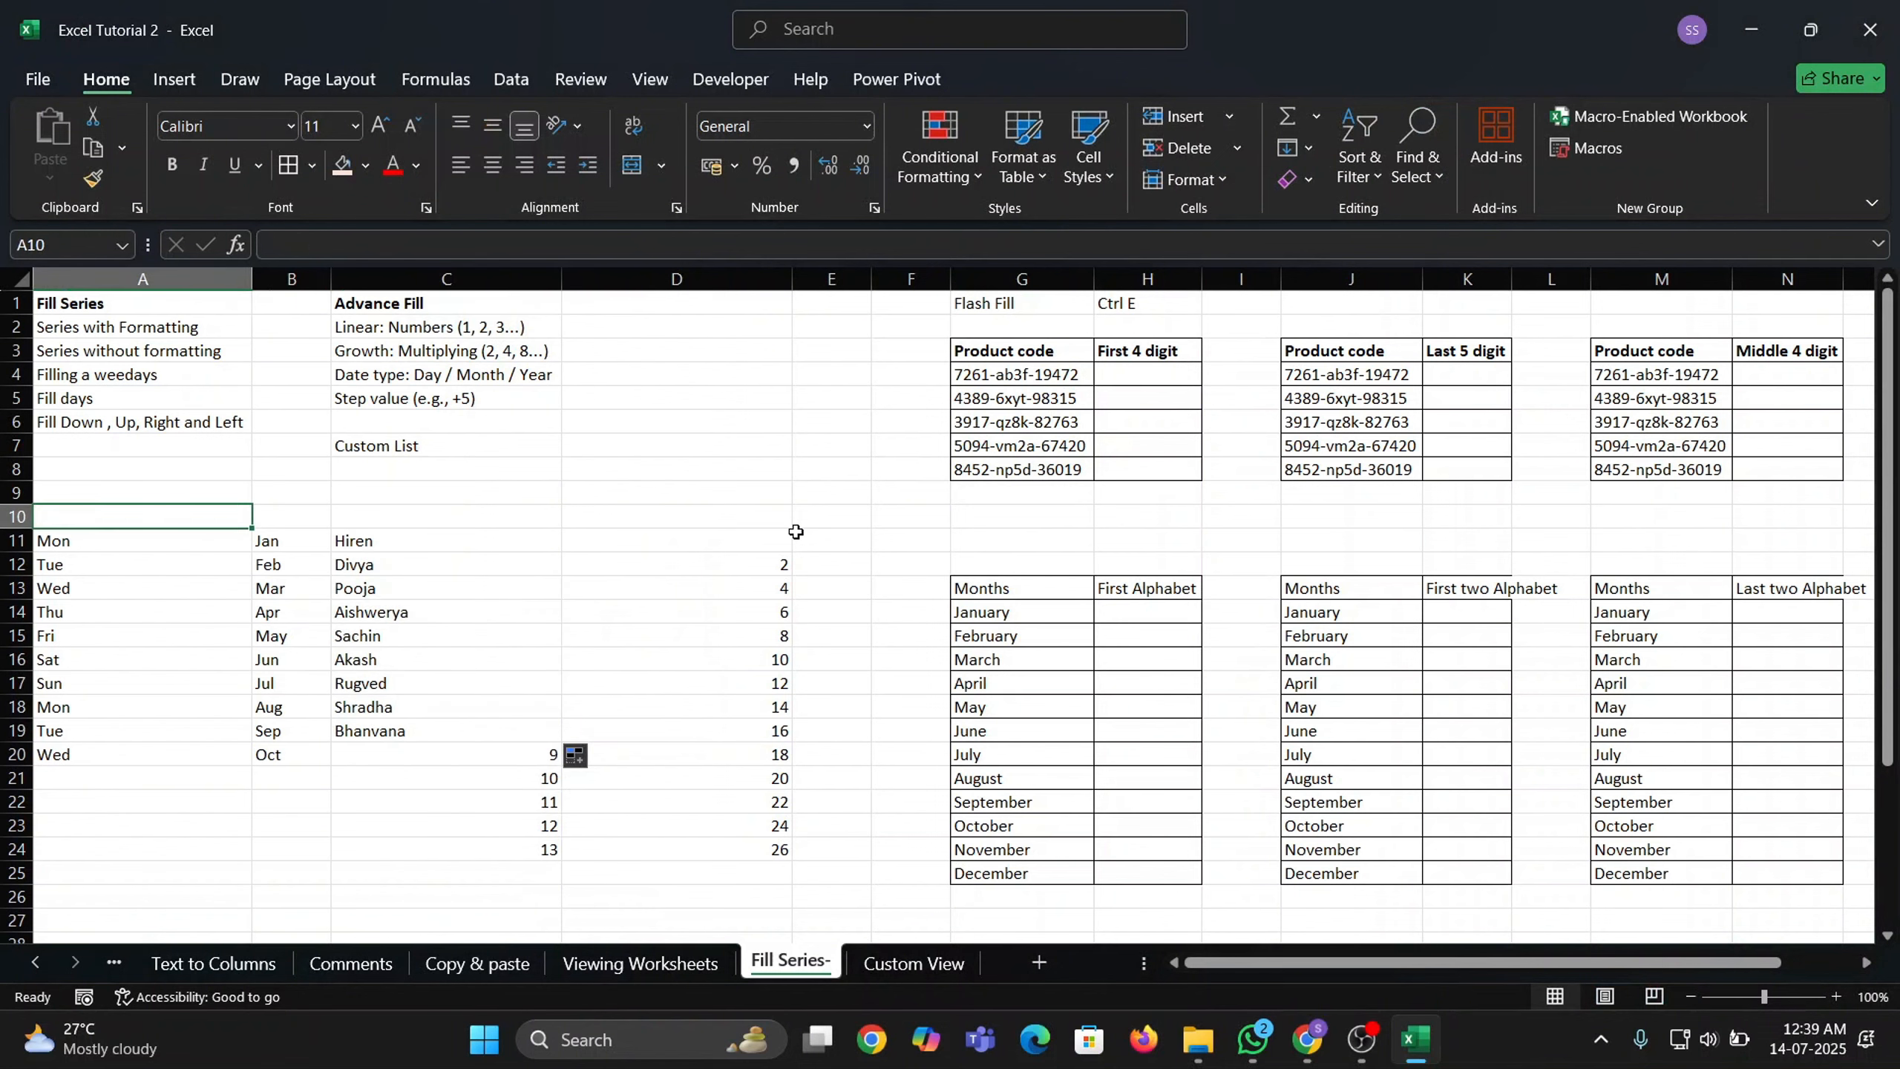
key(Down)
key(shift+Right)
key(shift+Right)
key(shift+Right)
key(shift+Right)
key(shift+Down)
key(shift+Down)
key(shift+Down)
key(shift+Down)
key(shift+Down)
key(shift+Down)
key(shift+Down)
key(shift+Down)
key(shift+Down)
key(shift+Down)
key(shift+Down)
key(shift+Down)
key(shift+Down)
key(shift+Down)
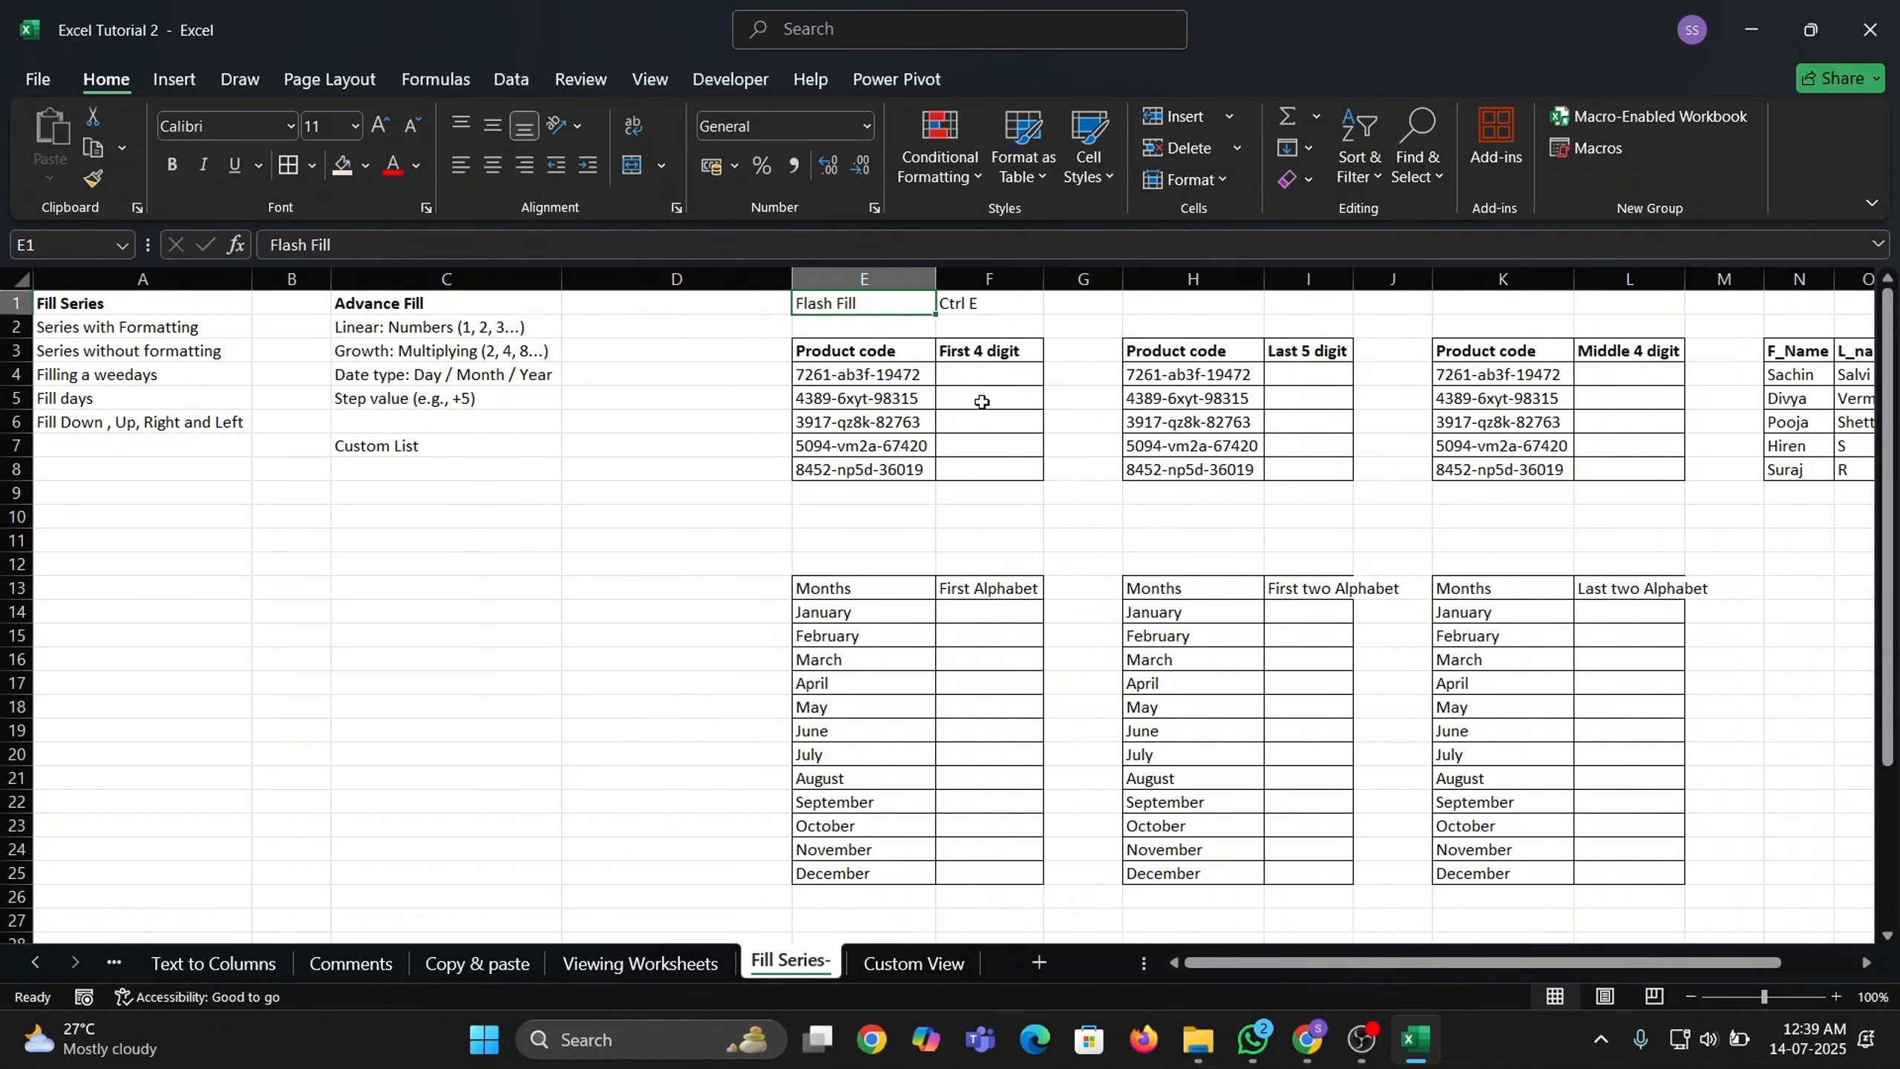
Enter 7261 in F4 and Flash Fill the first four digits of the product codes into F4:F8.
click(987, 380)
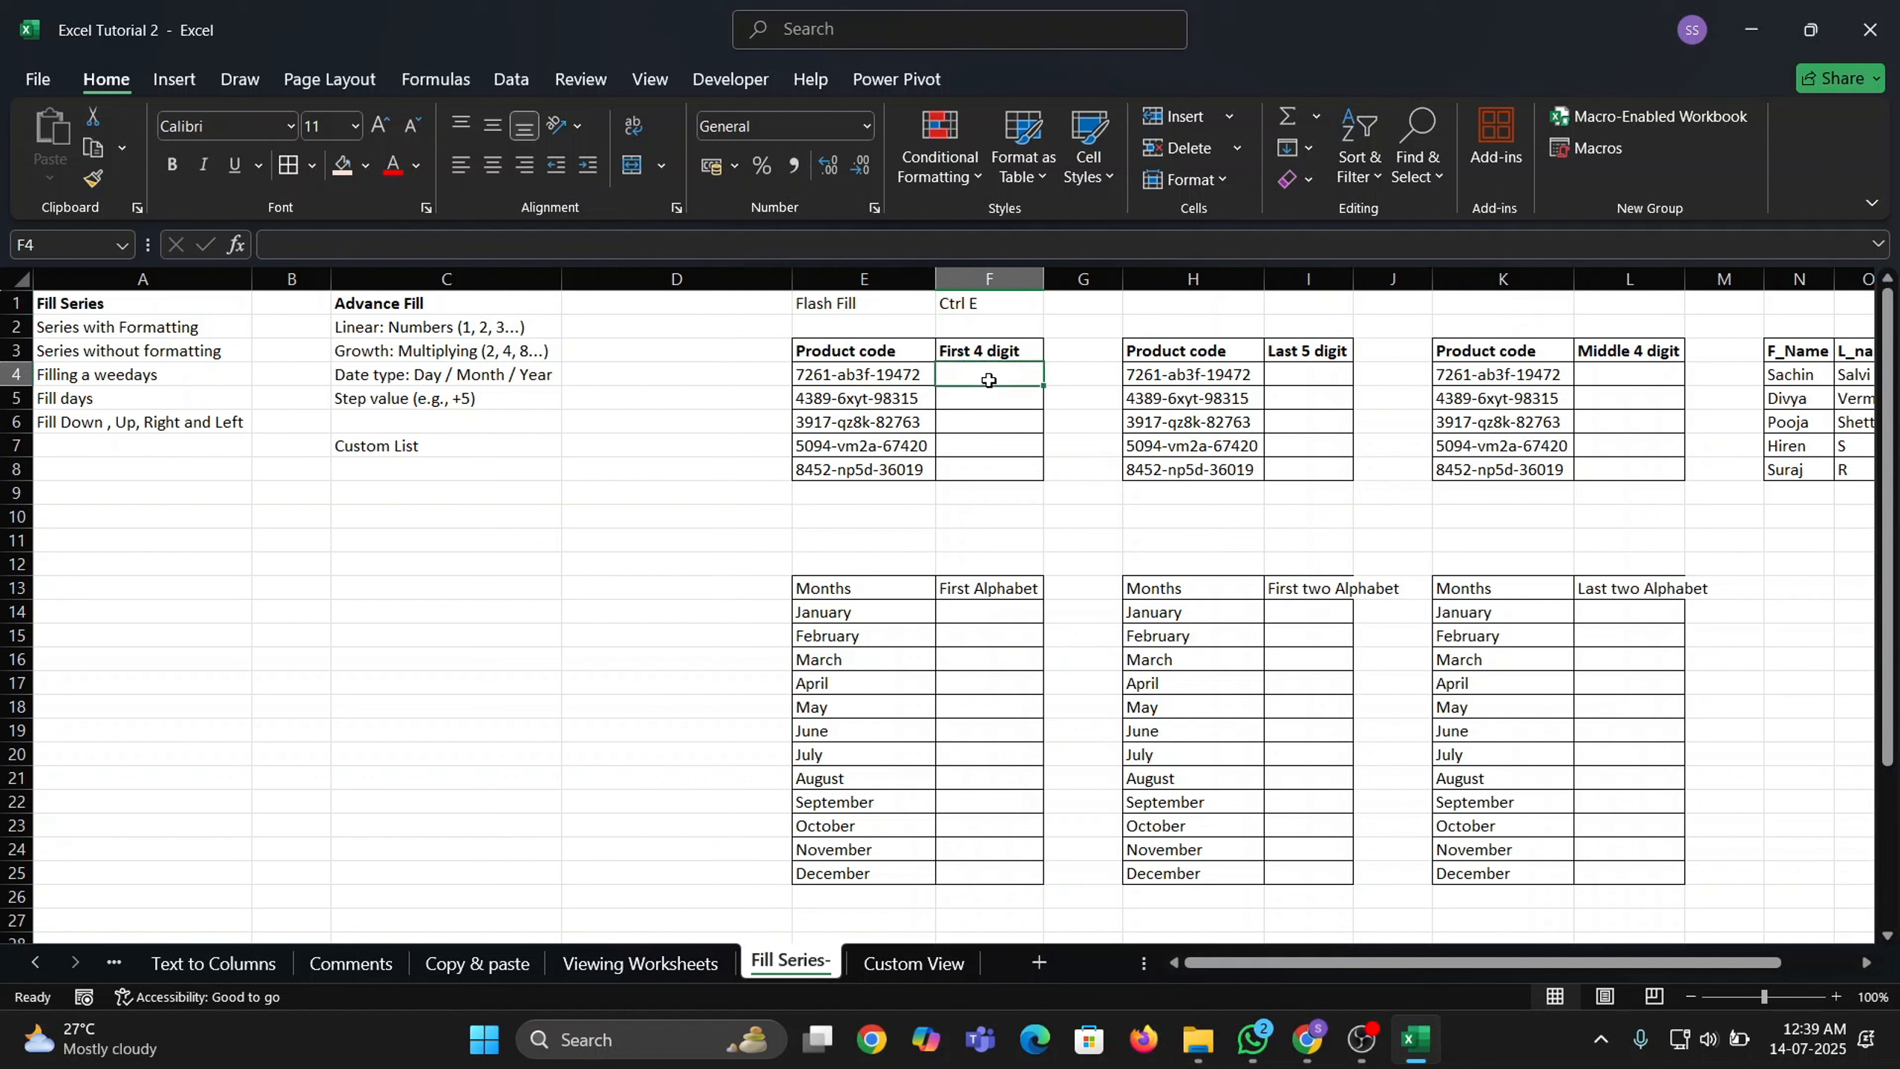
key(Left)
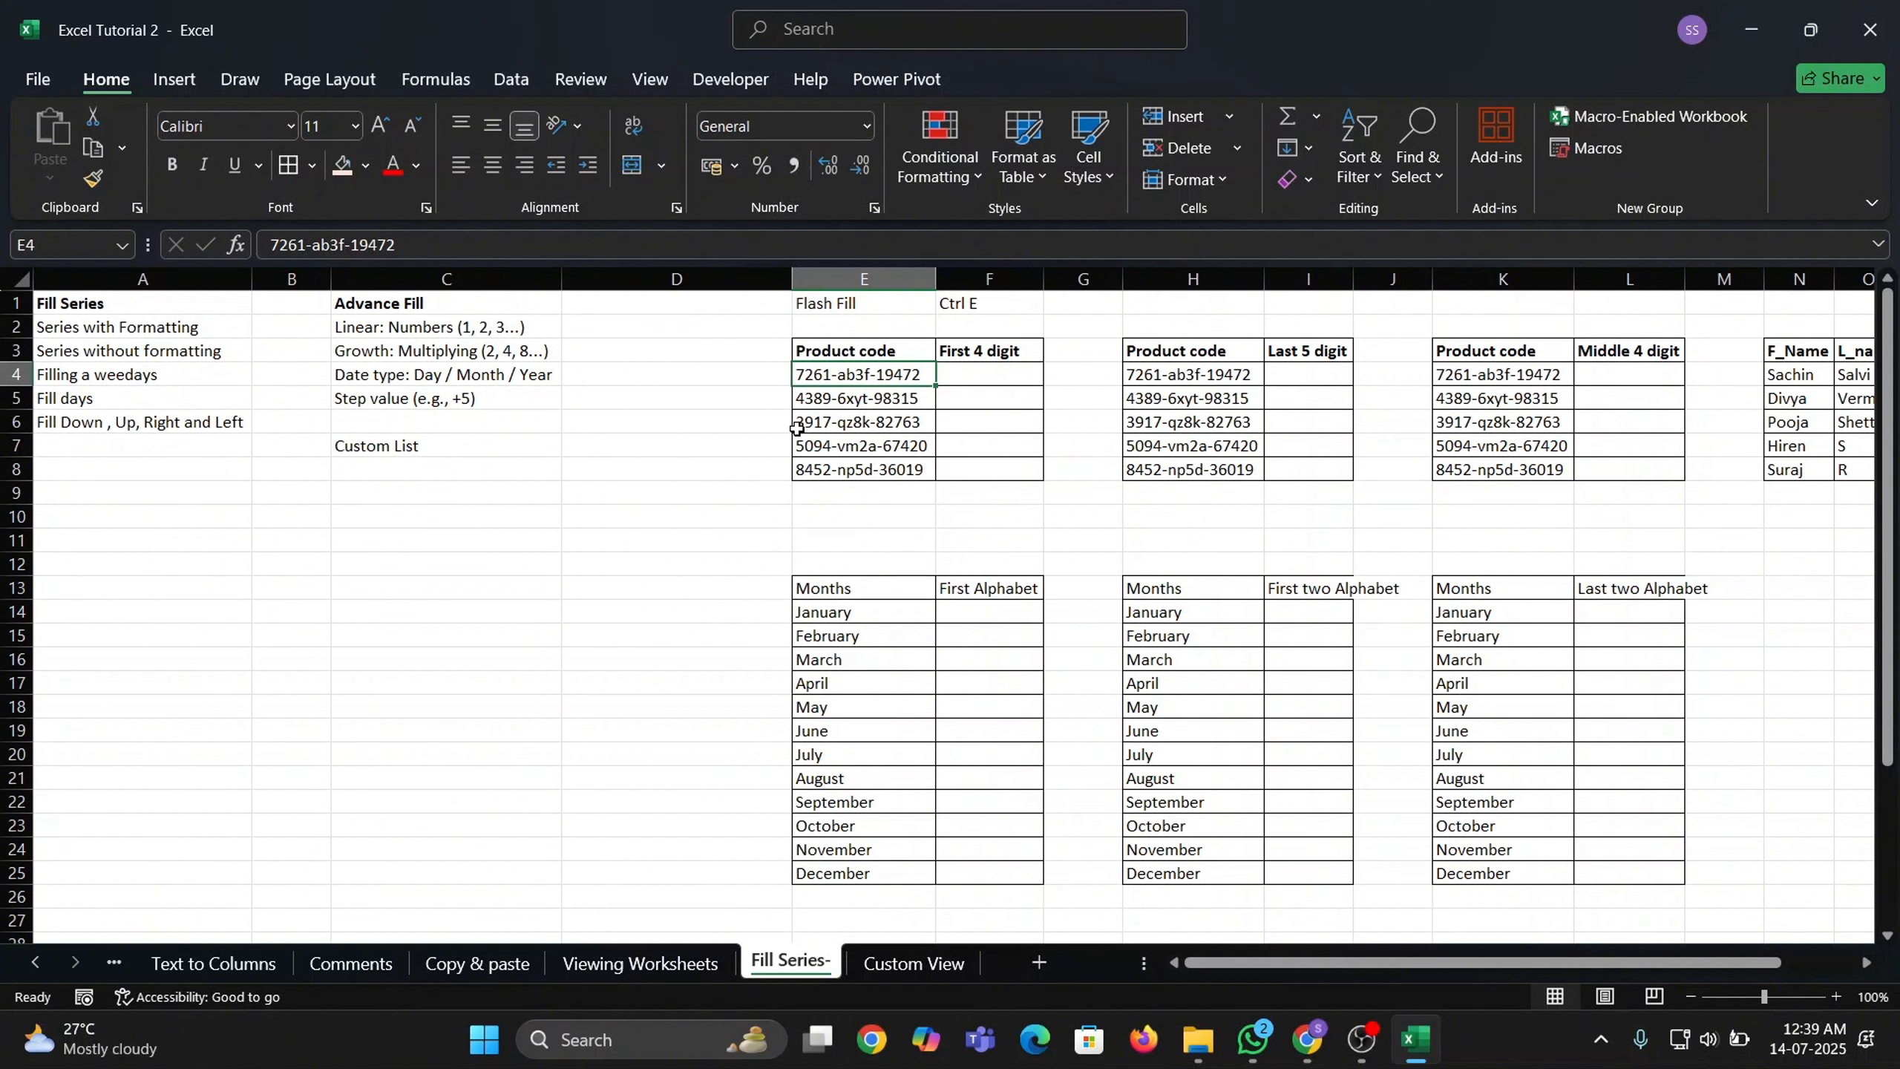
click(974, 374)
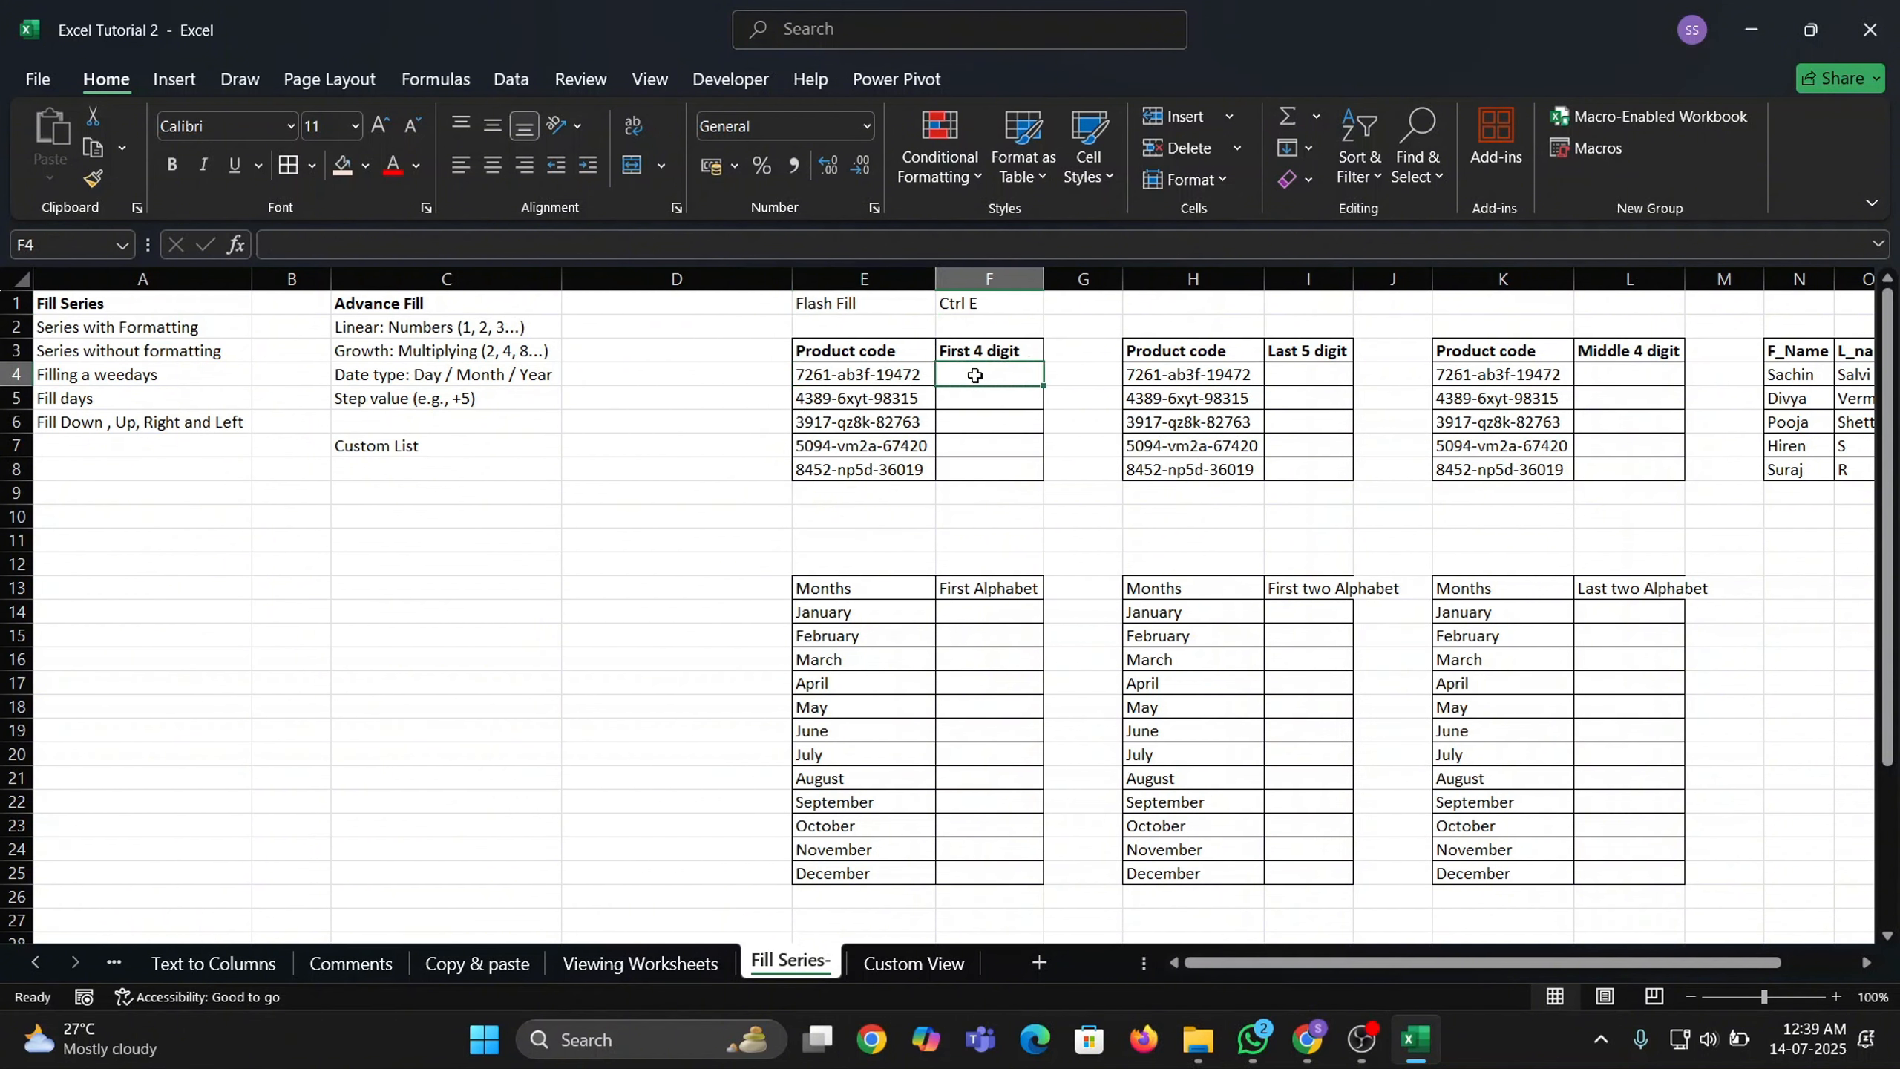
click(897, 378)
key(ctrl+shift+Down)
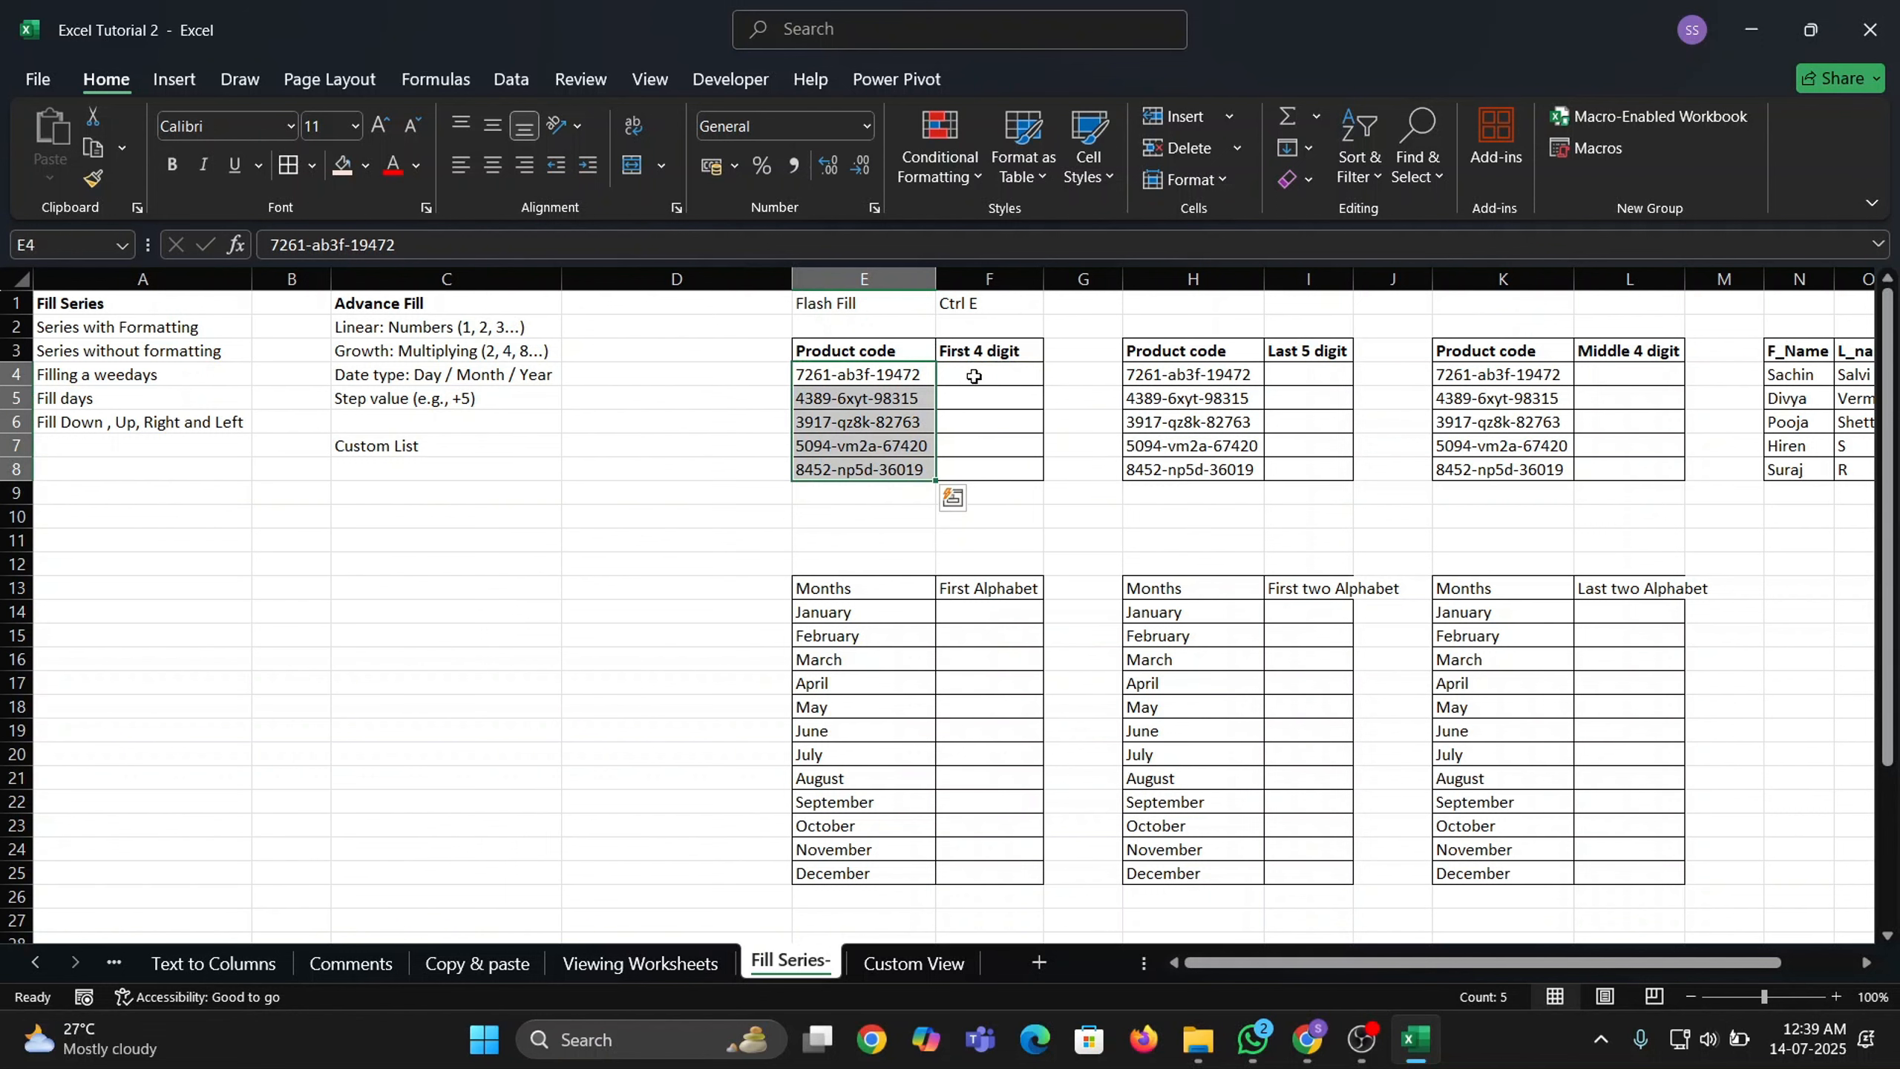
click(974, 376)
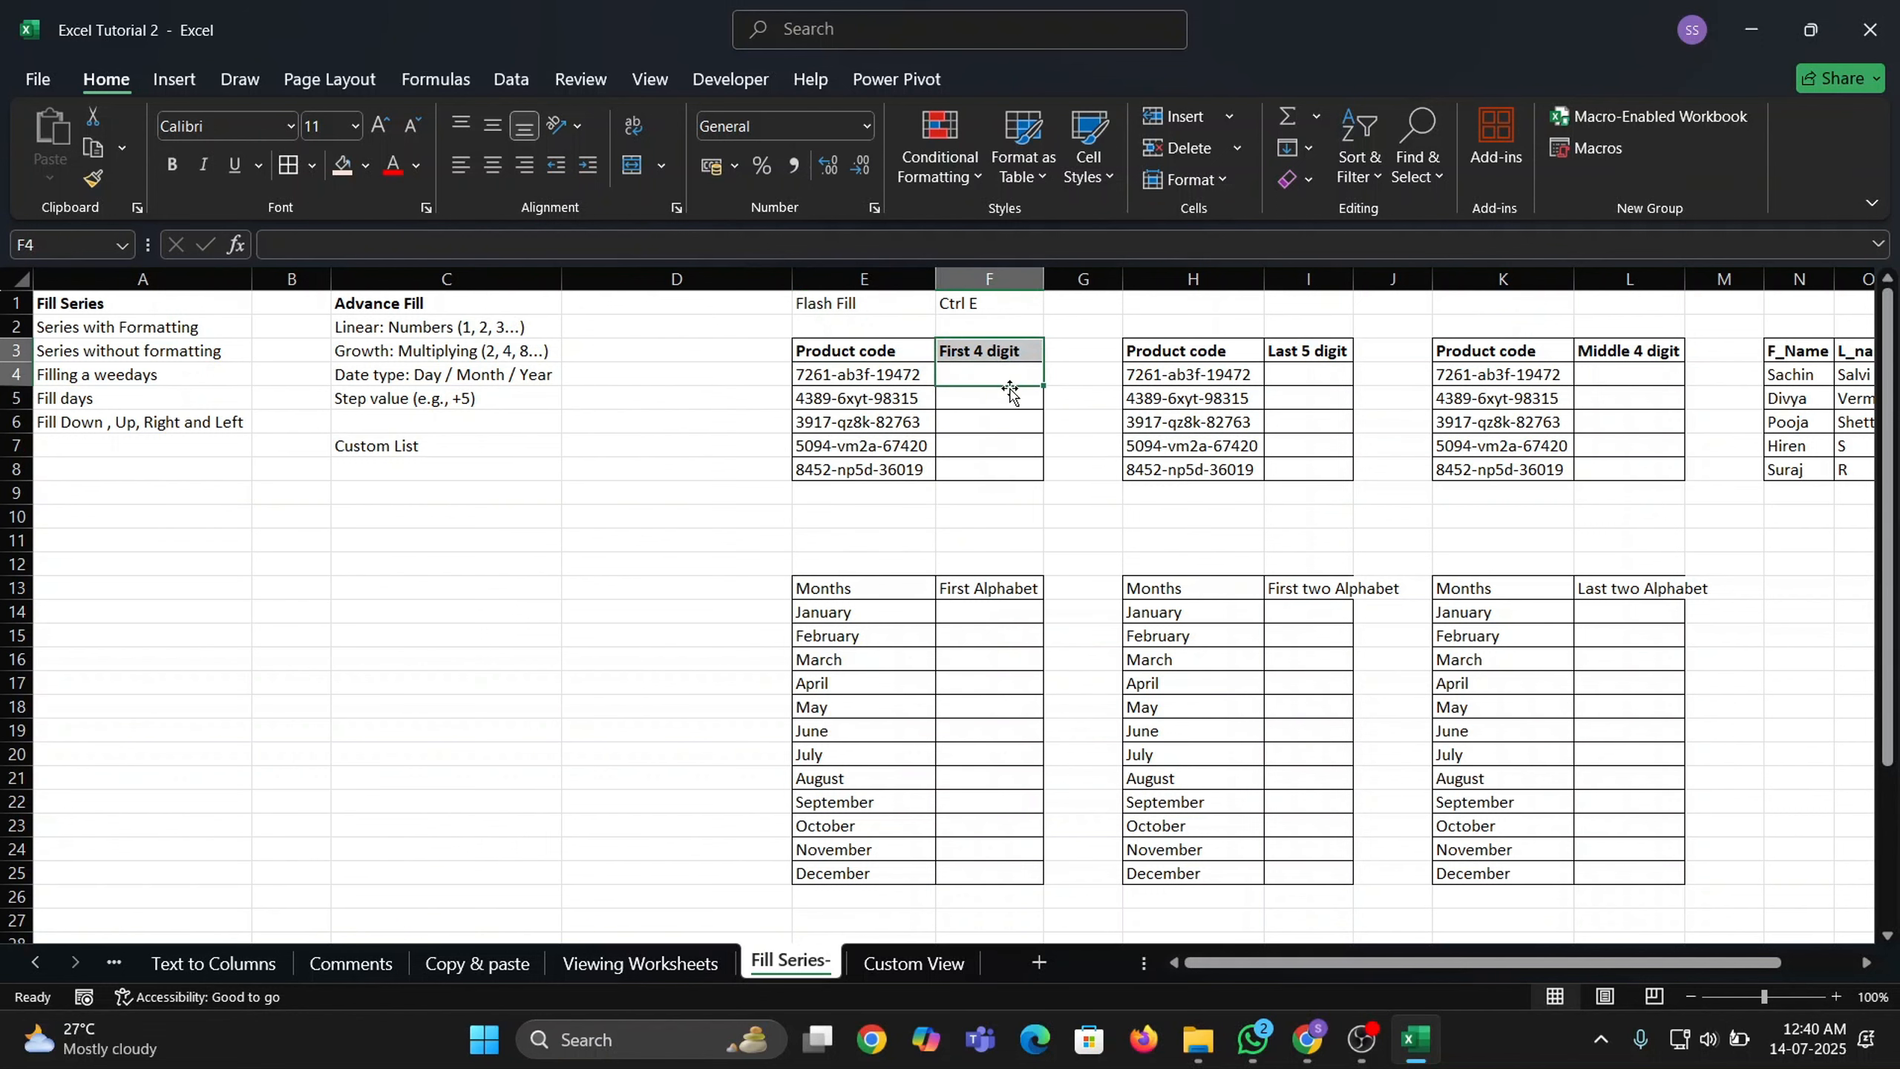
click(1014, 375)
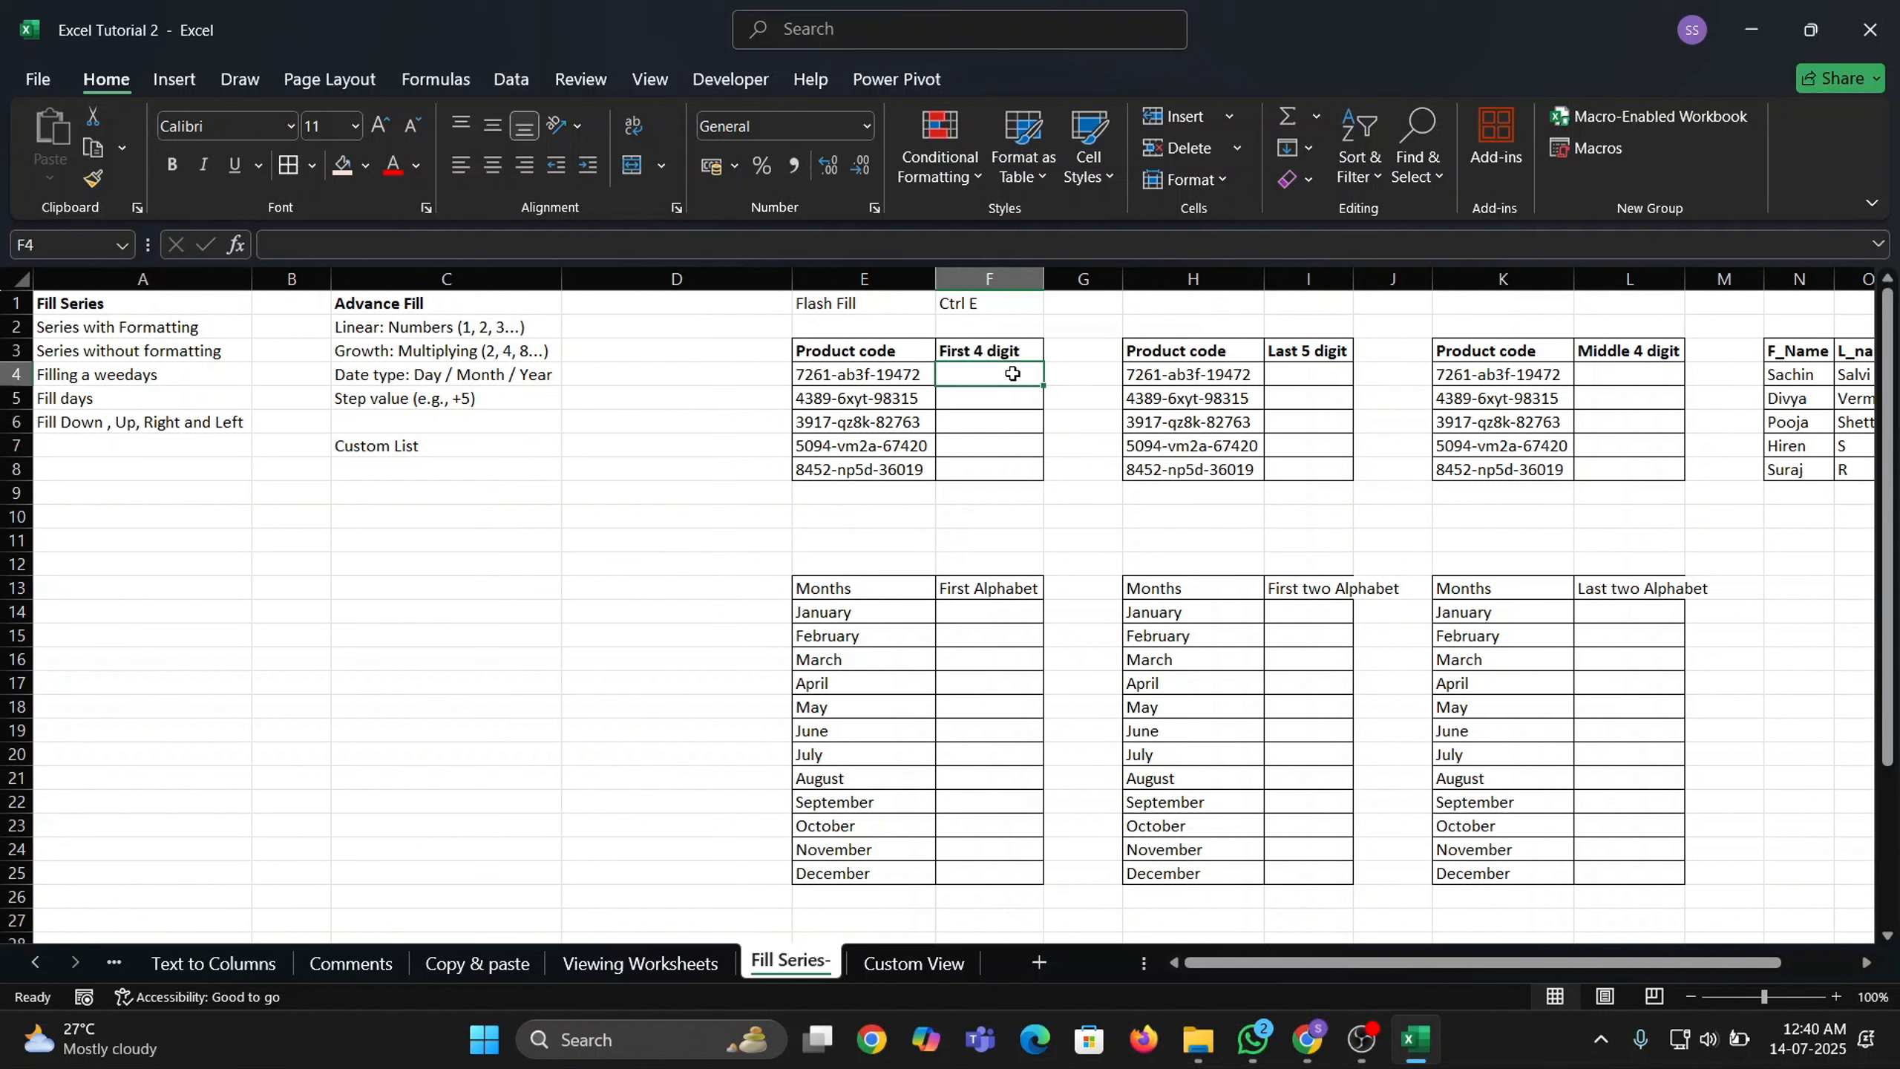
text(7261)
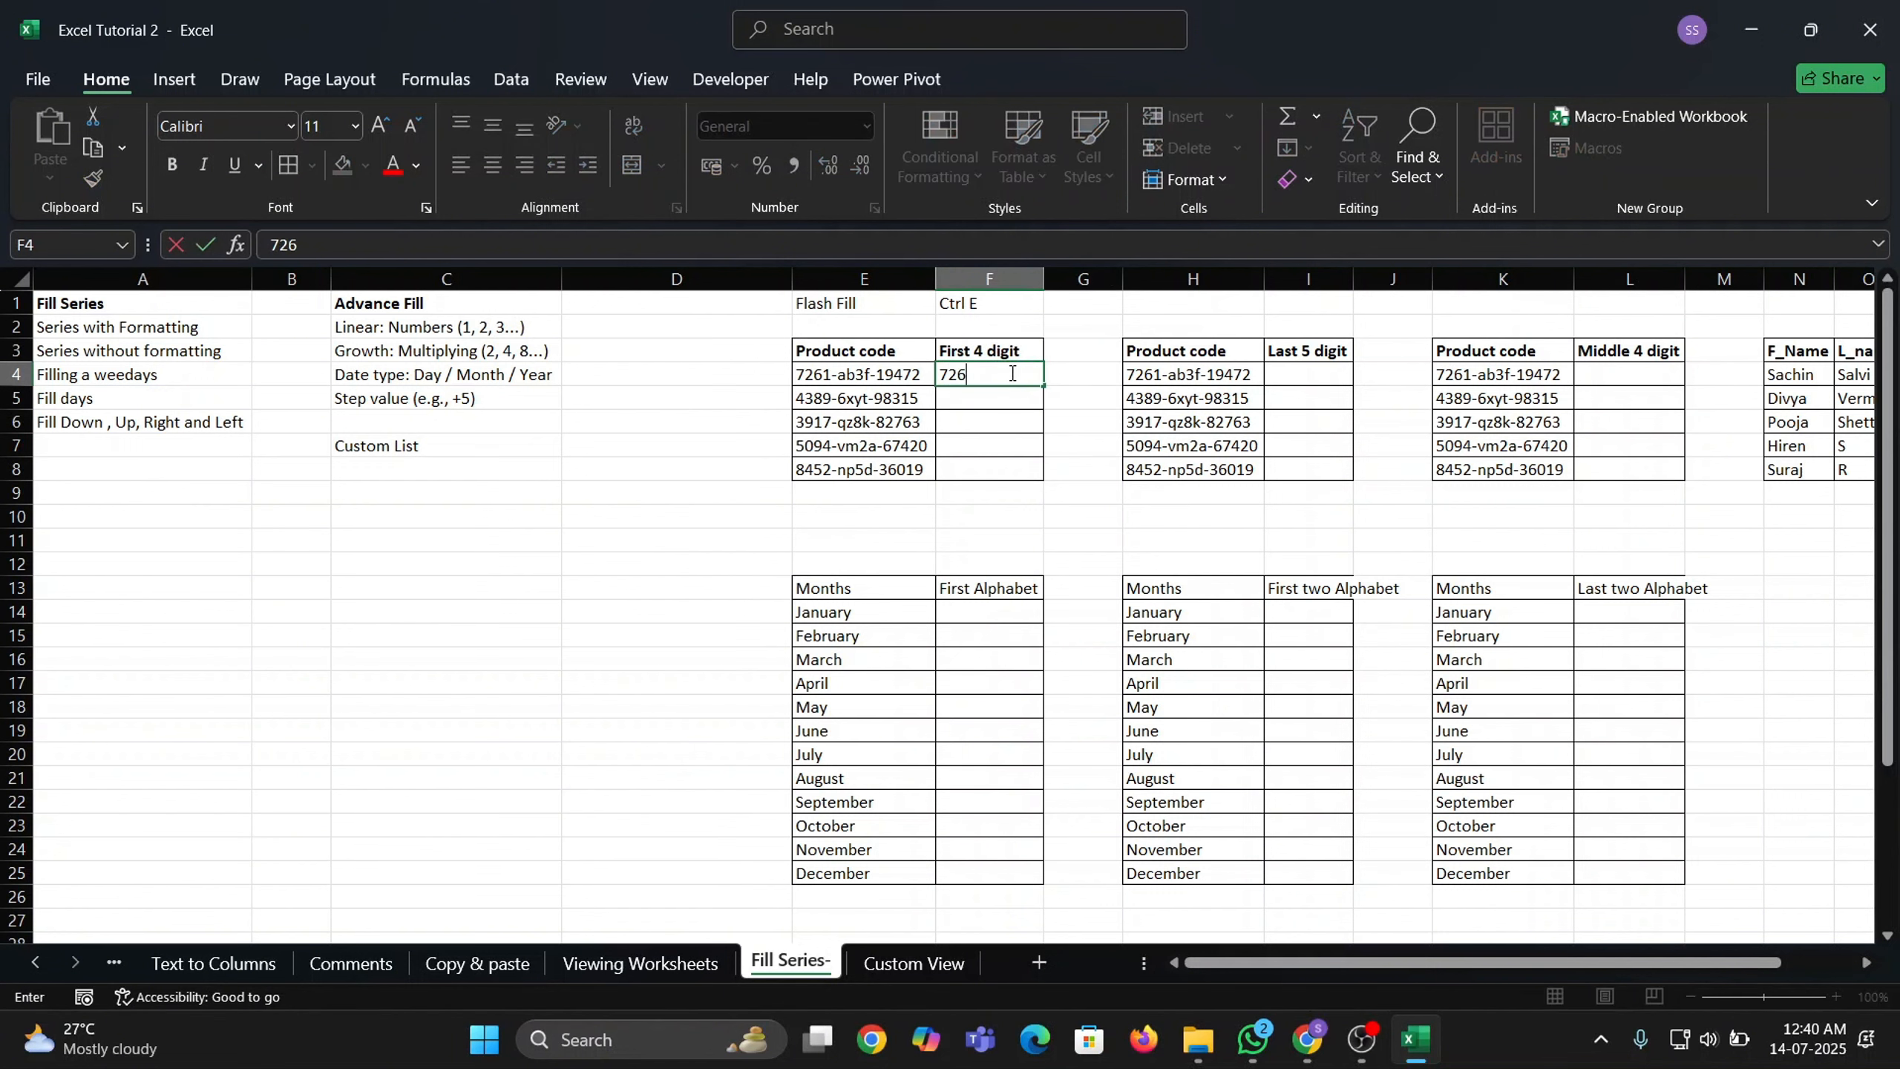
key(Return)
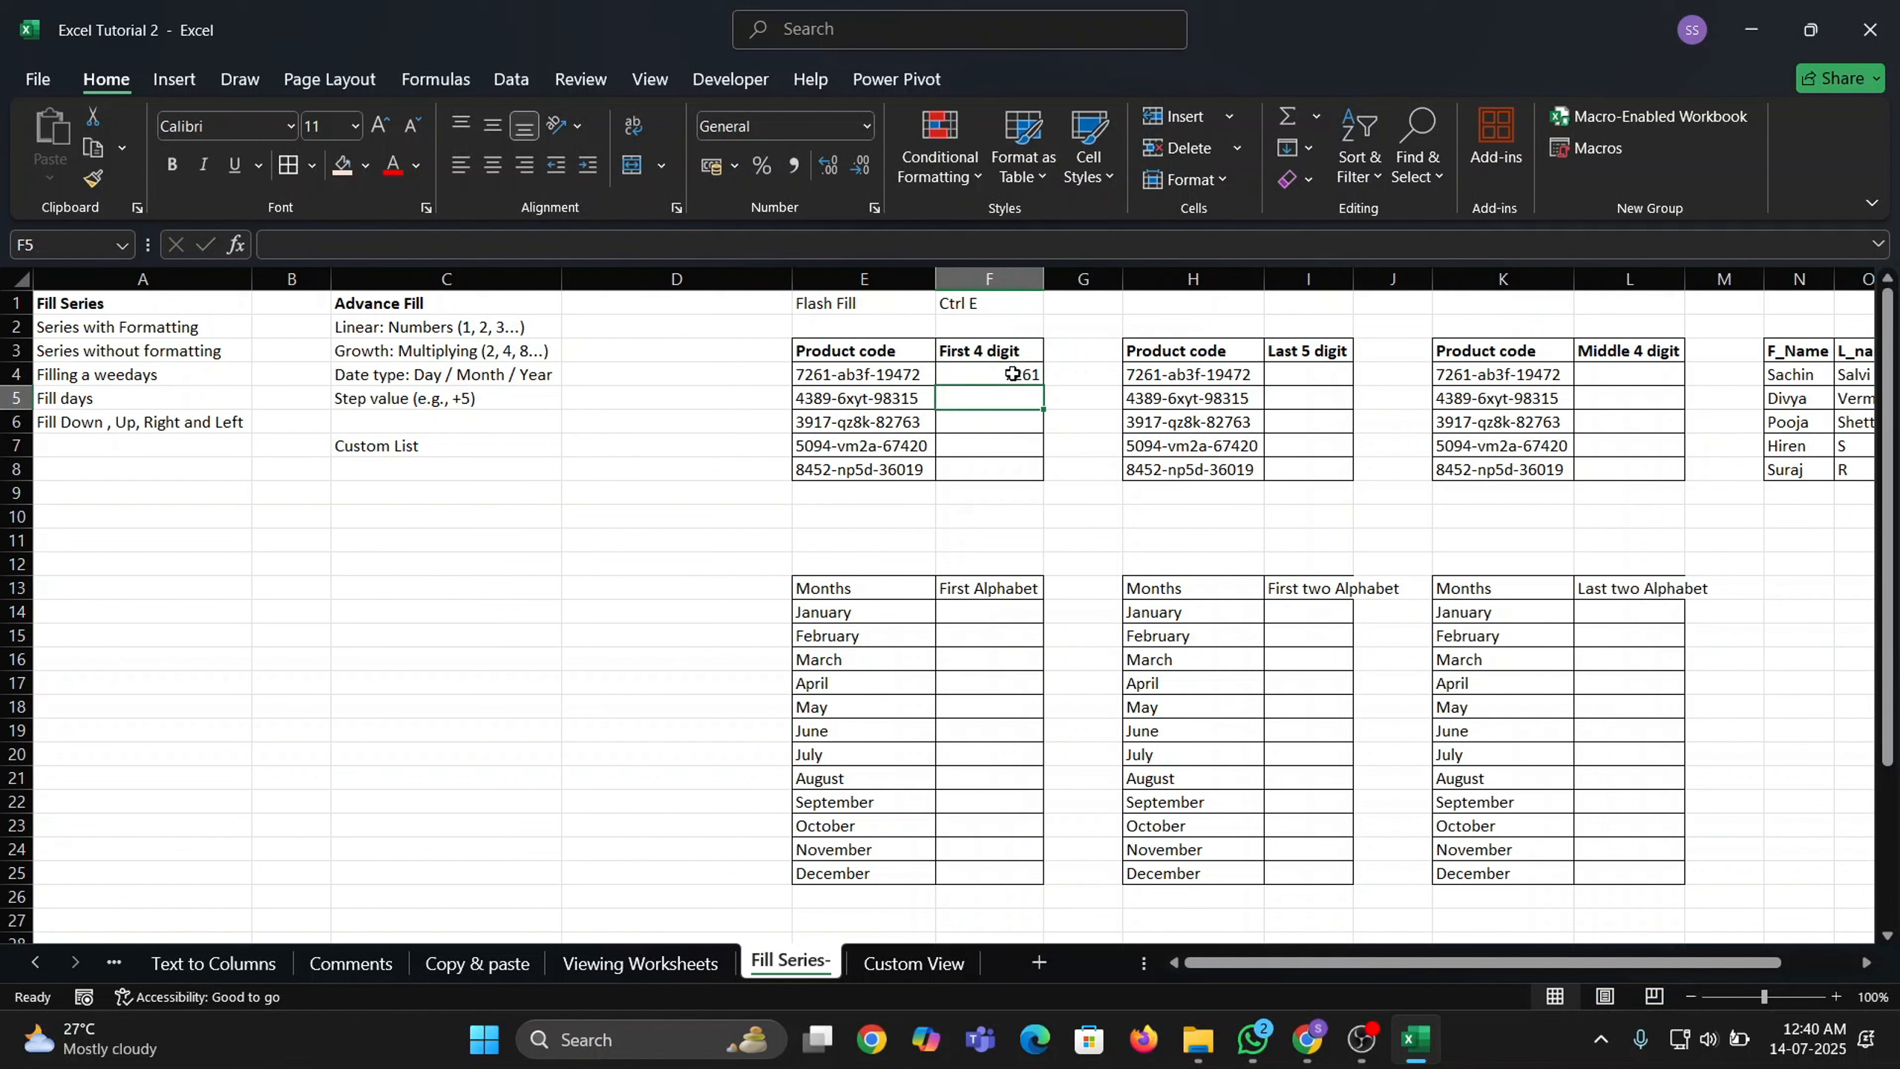
key(ctrl+e)
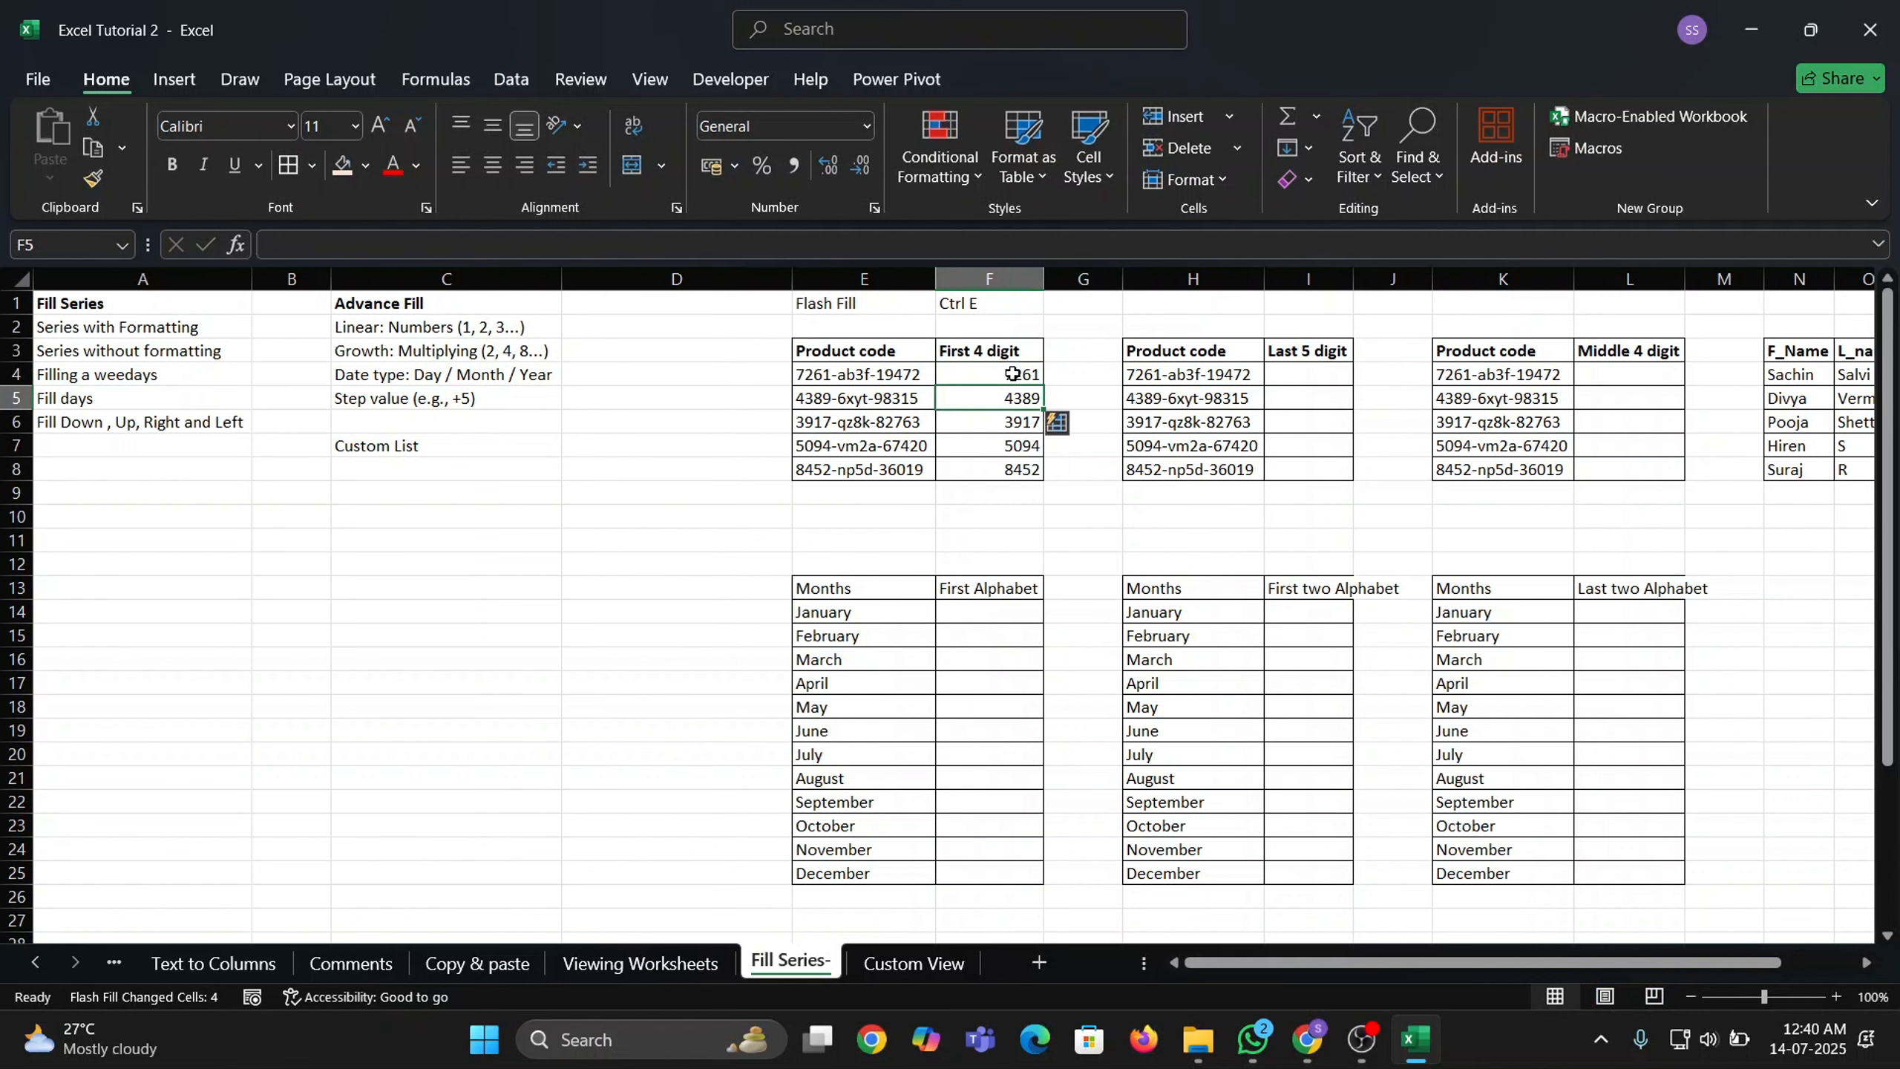
drag(1014, 374, 1026, 459)
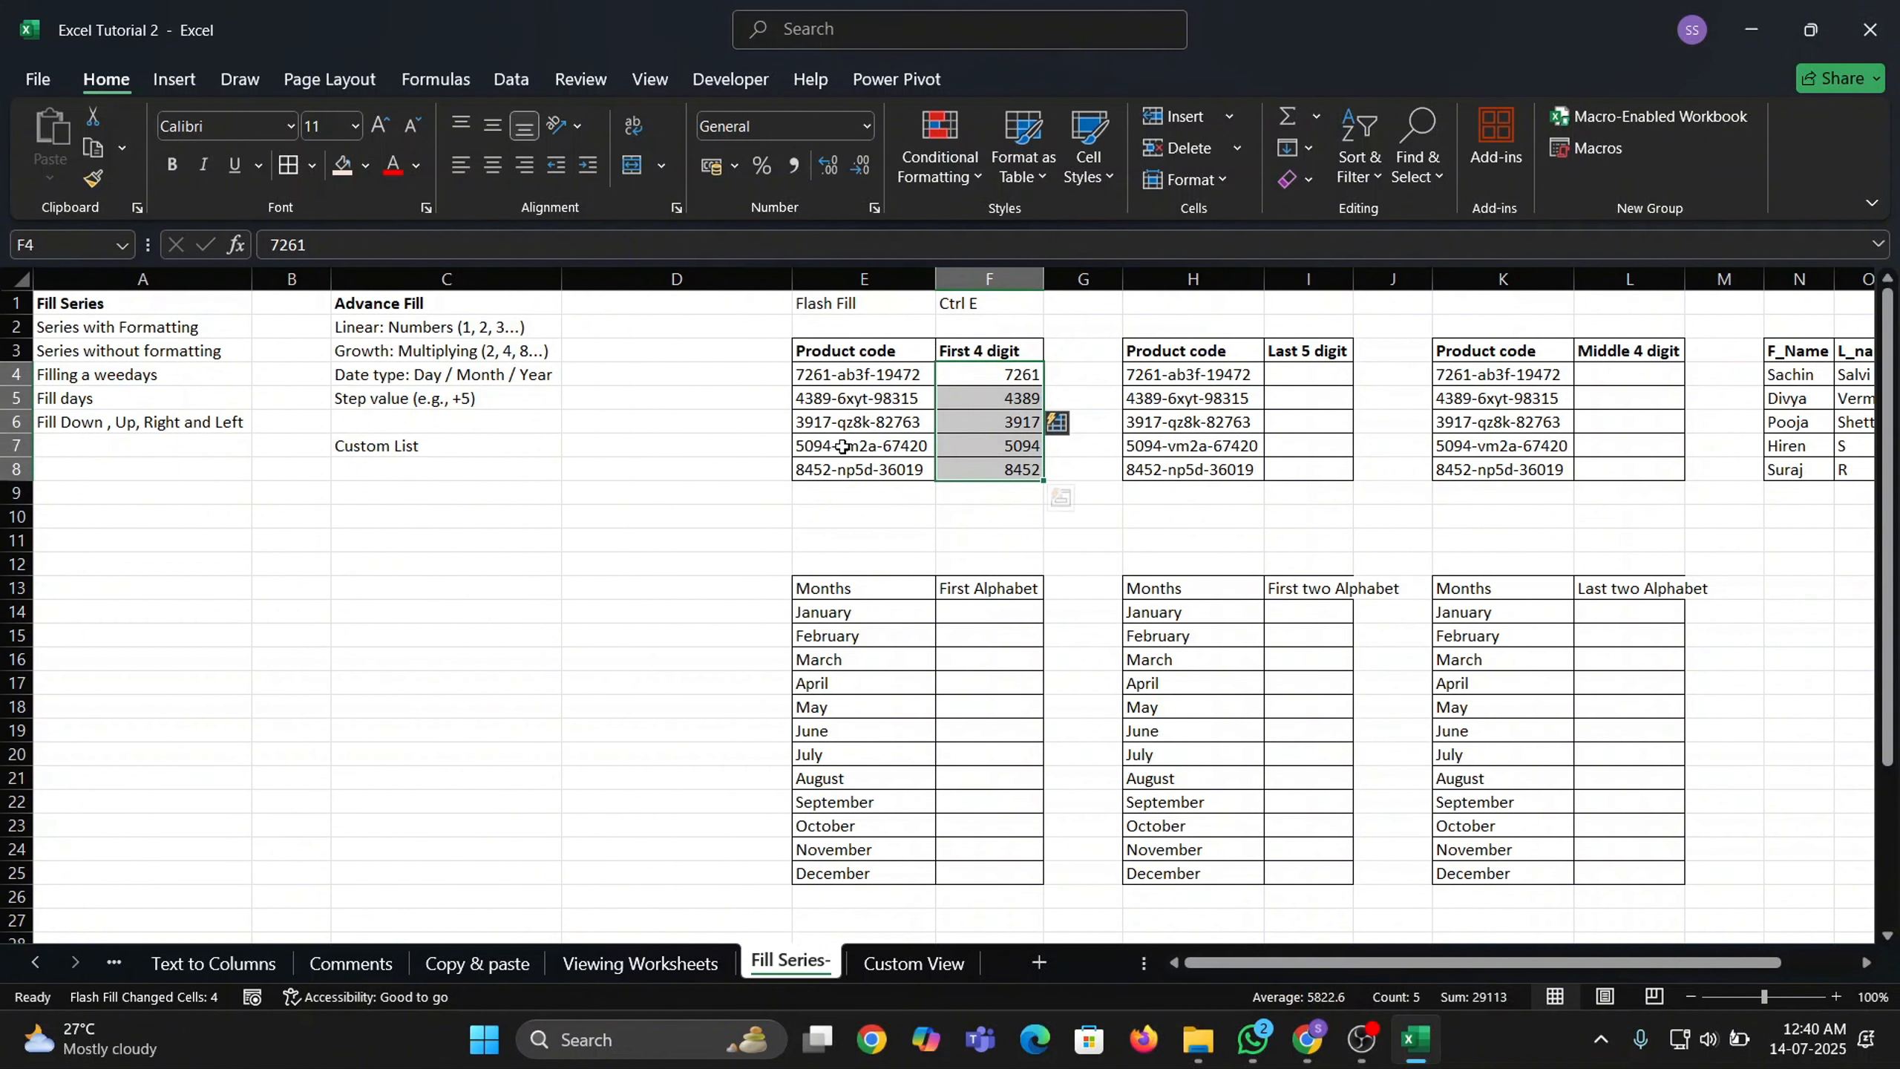
Enter example 19472 in I4 and Flash Fill each code's last five digits into I4:I8.
click(1309, 374)
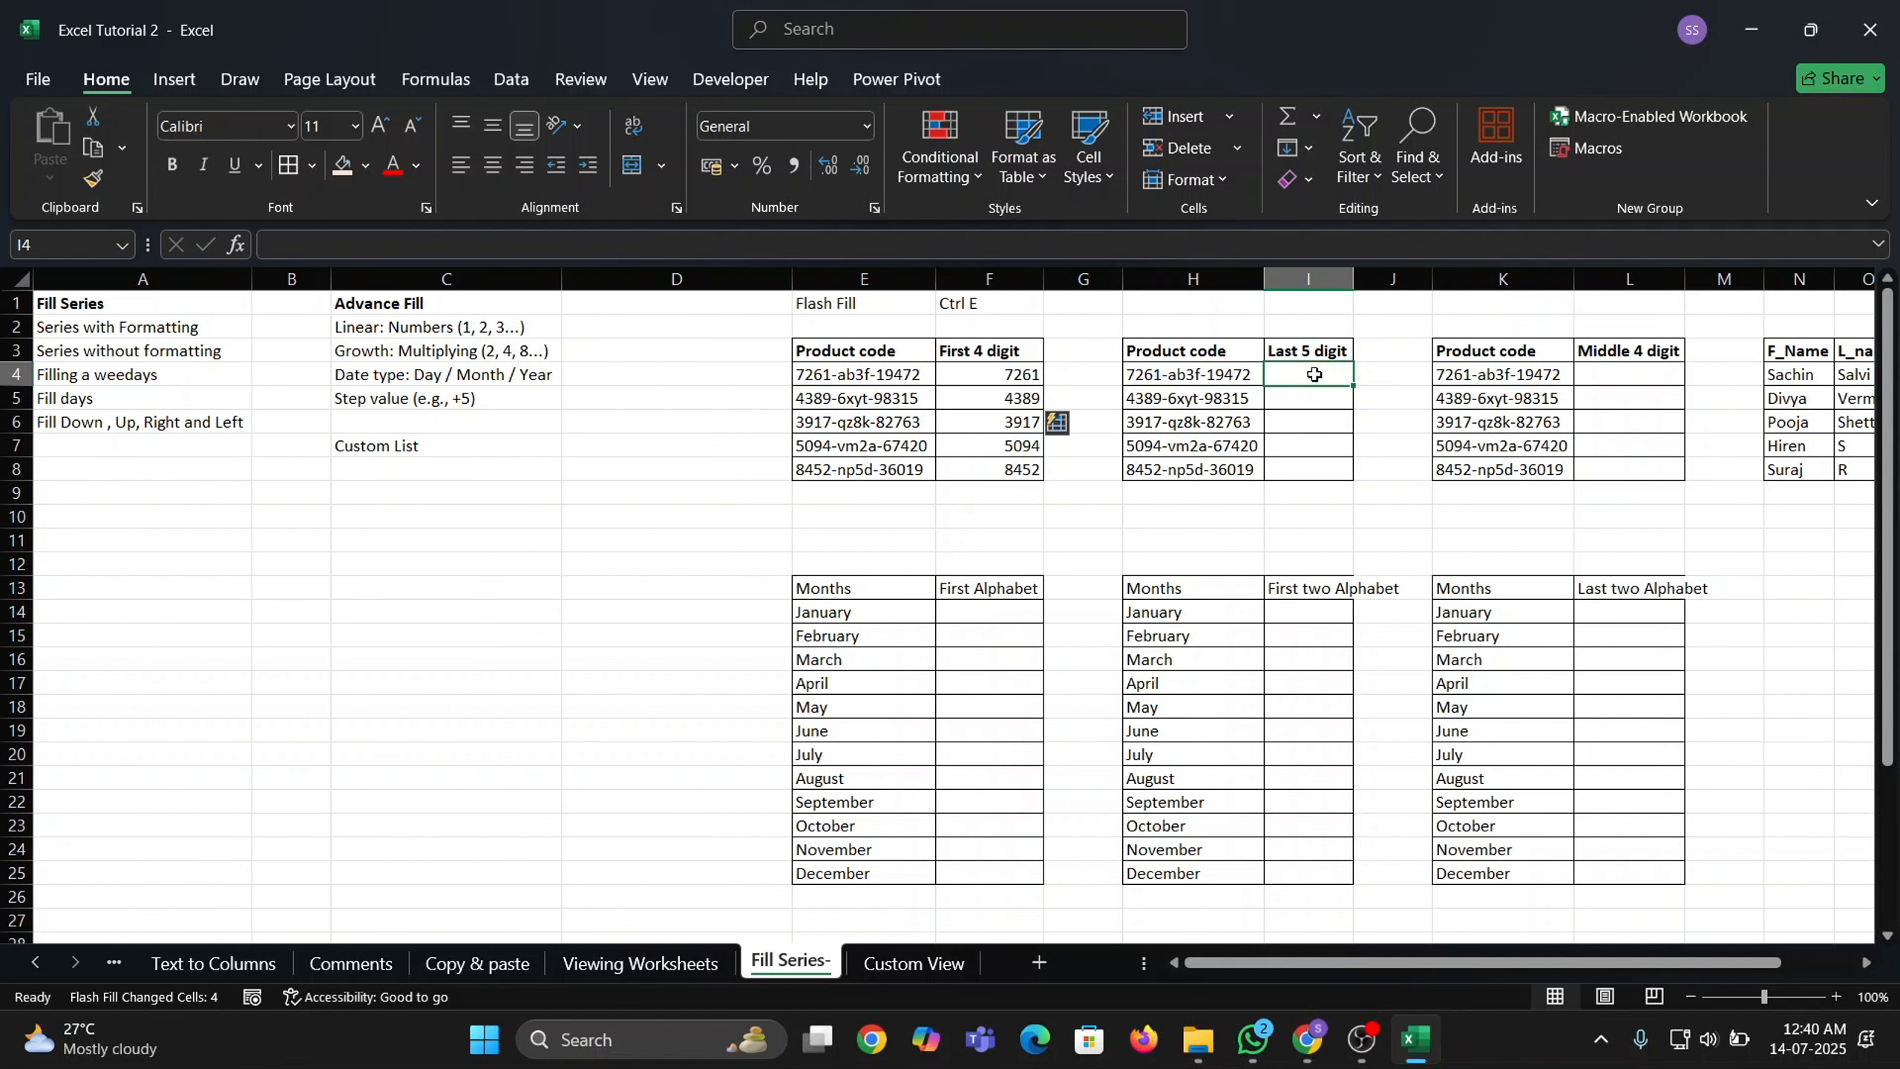
text(19472)
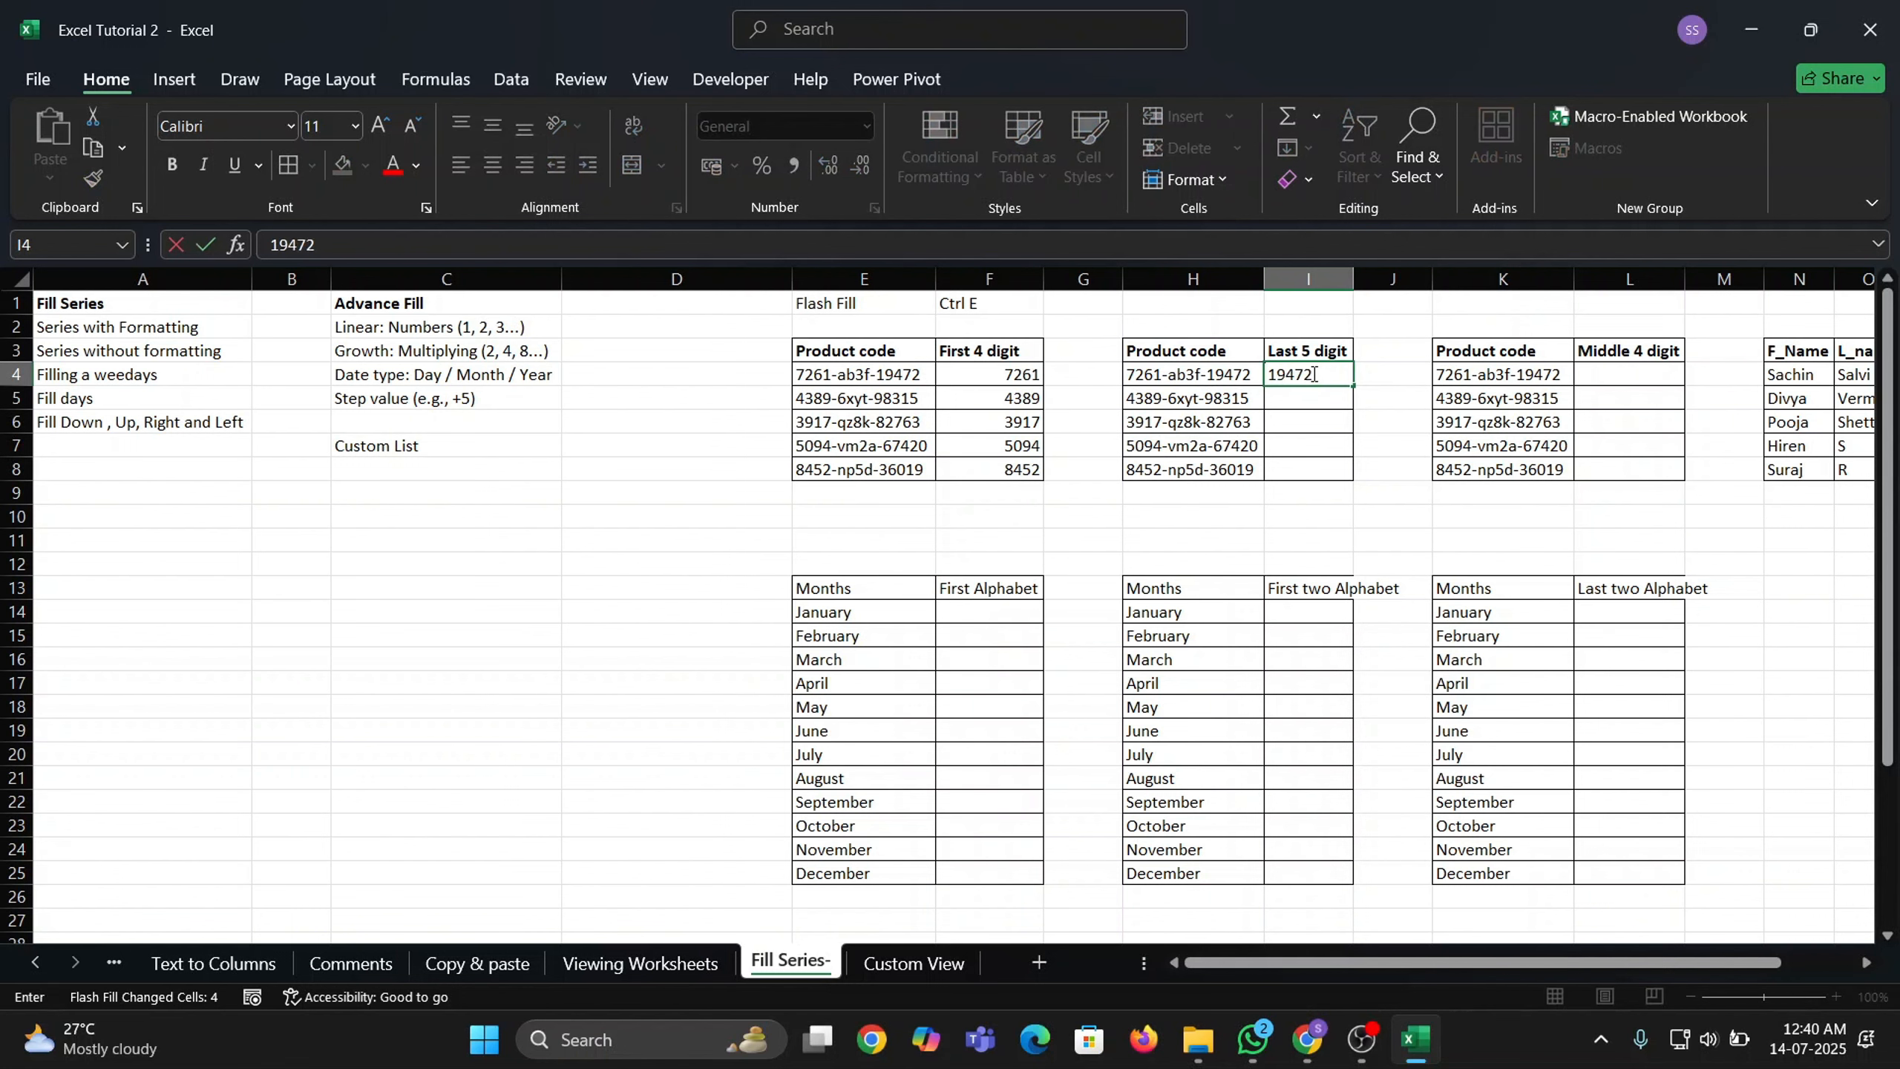
key(Return)
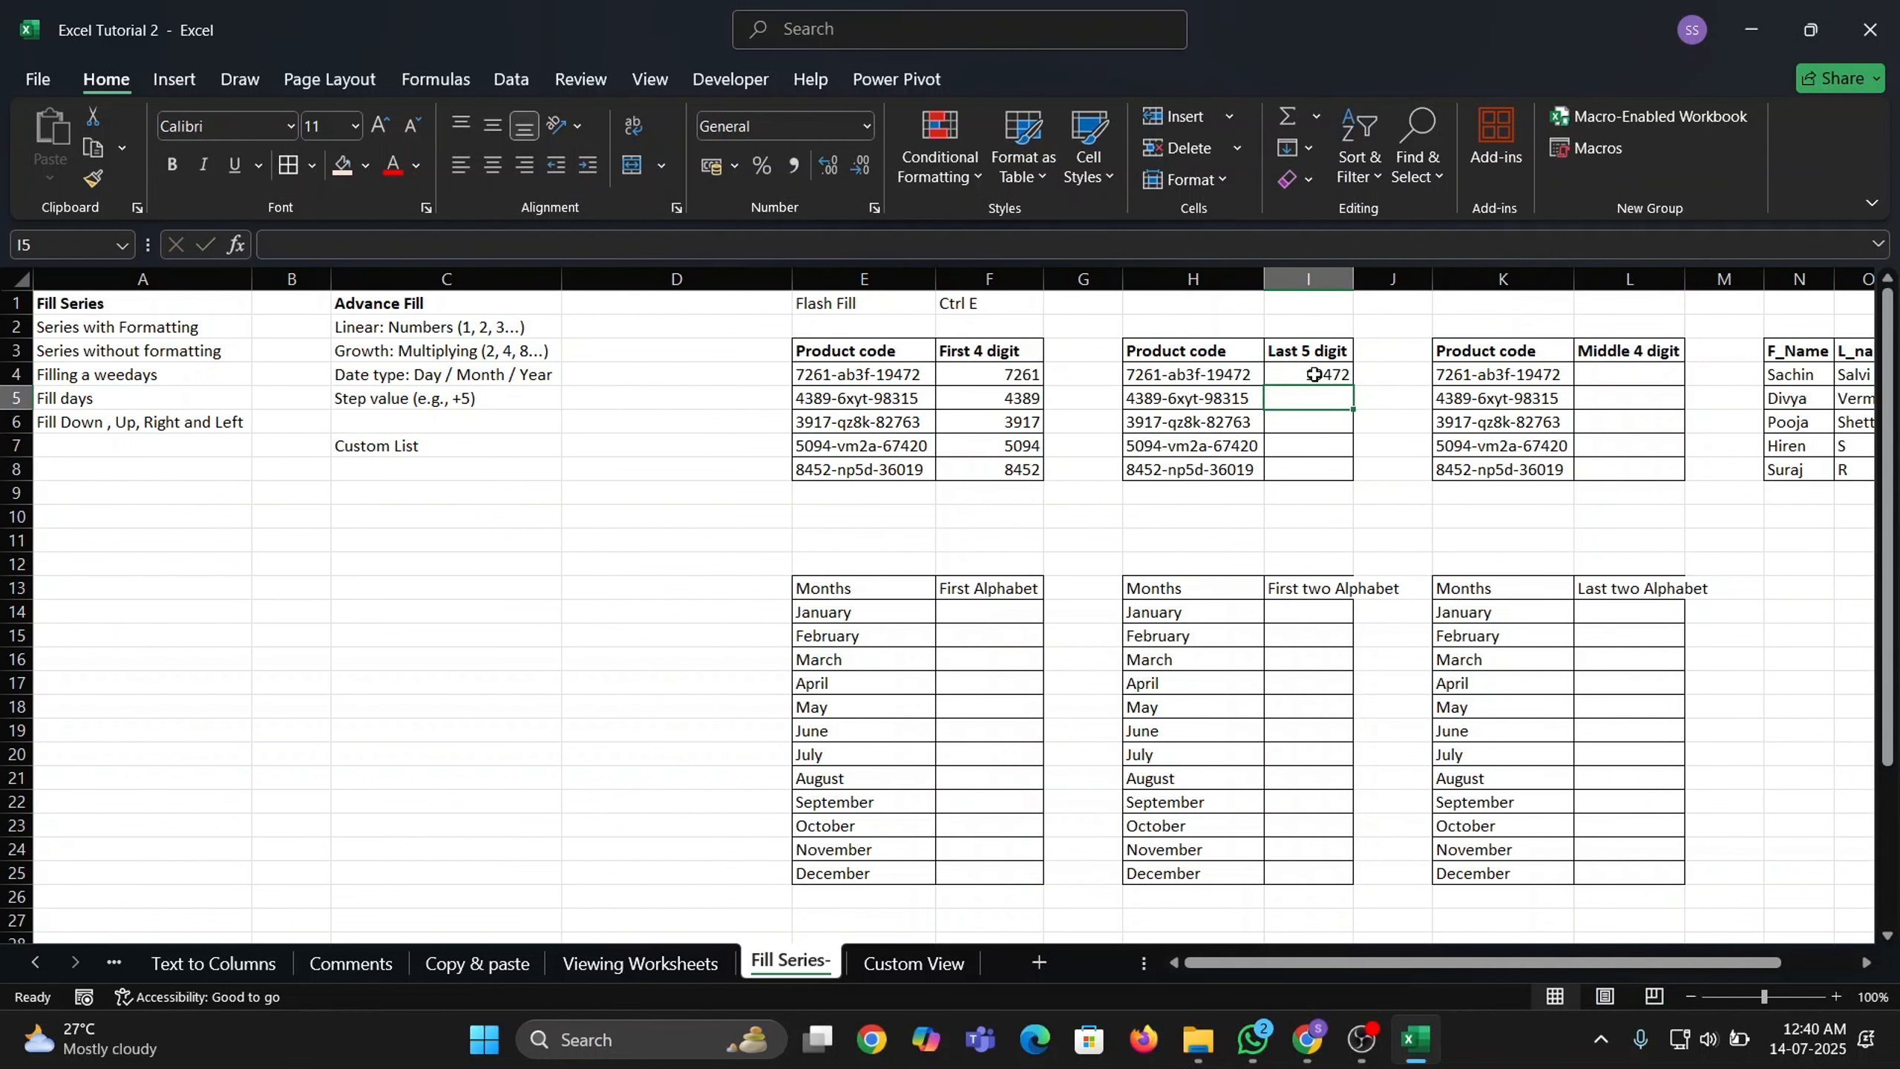
key(ctrl+e)
drag(1316, 371, 1339, 520)
Enter ab3f in L4 and Flash Fill the middle code parts into L4:L8.
drag(1526, 962, 1601, 962)
click(1329, 374)
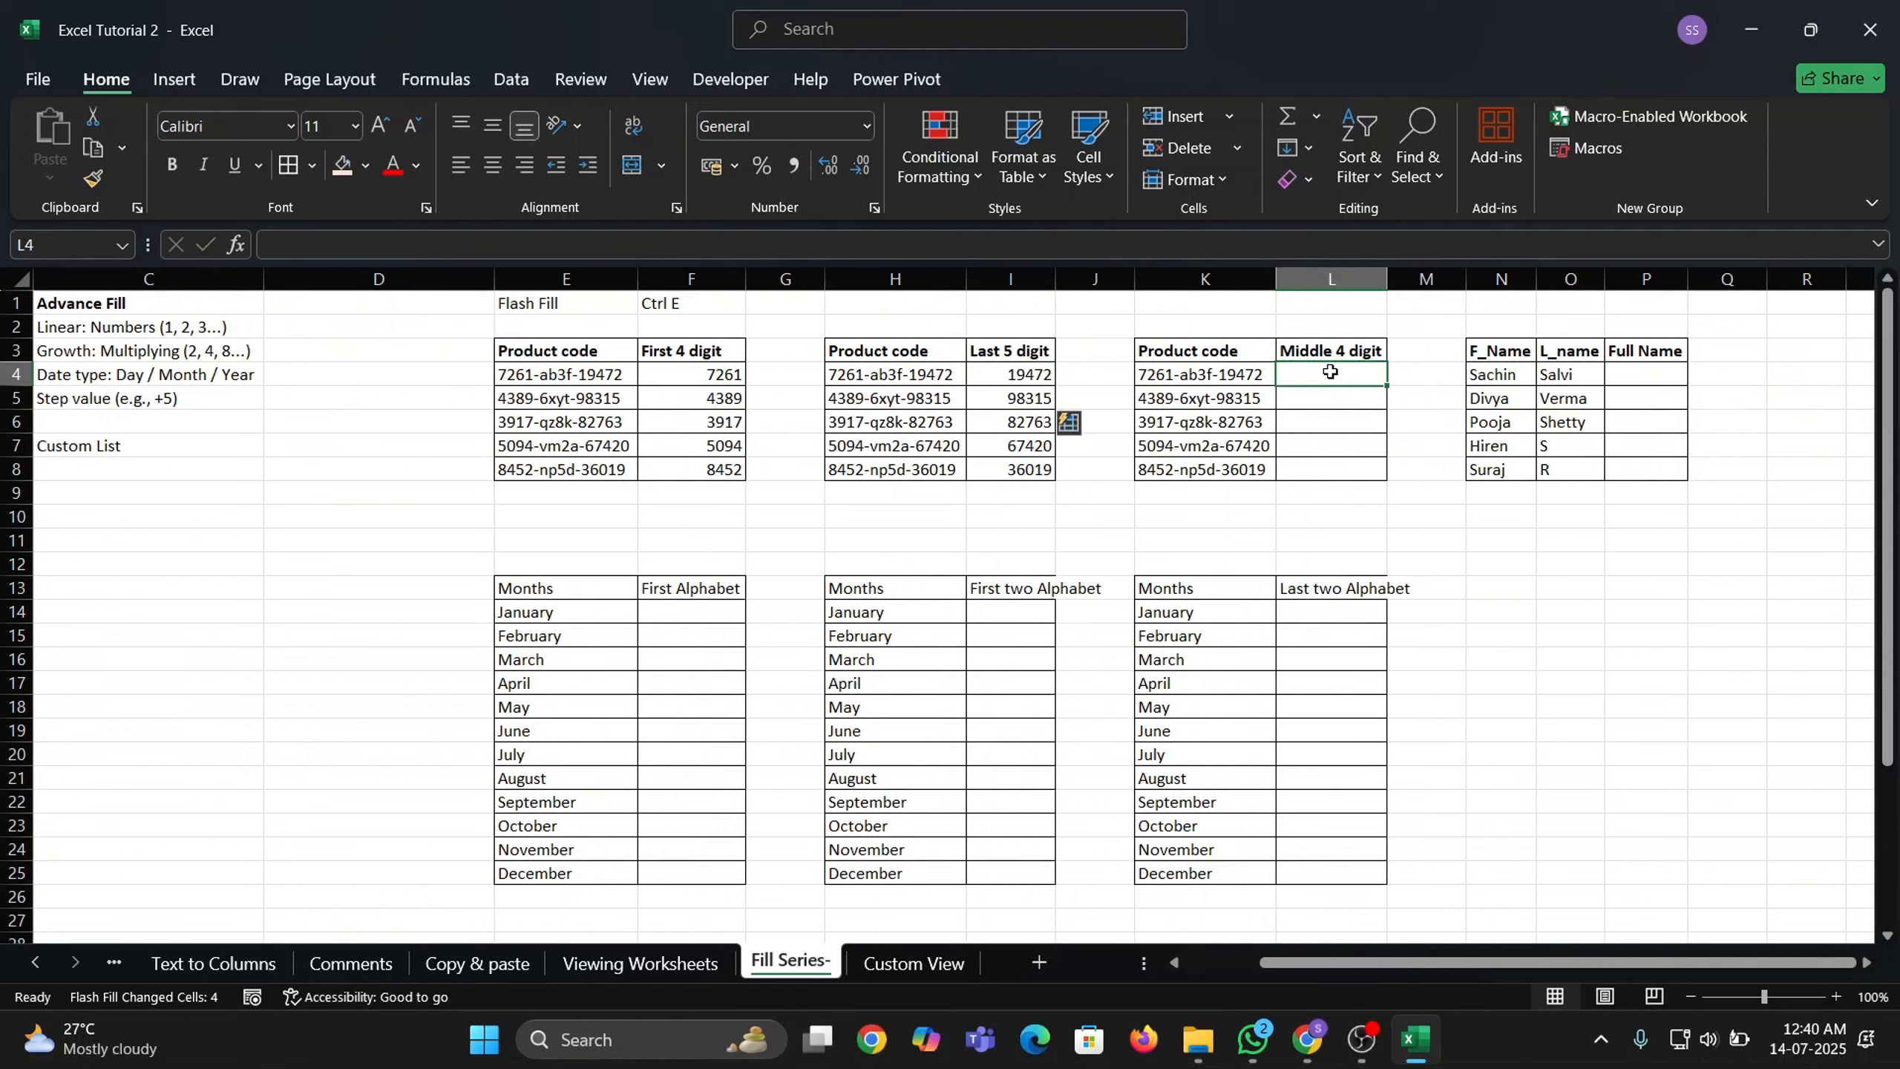
text(ab3)
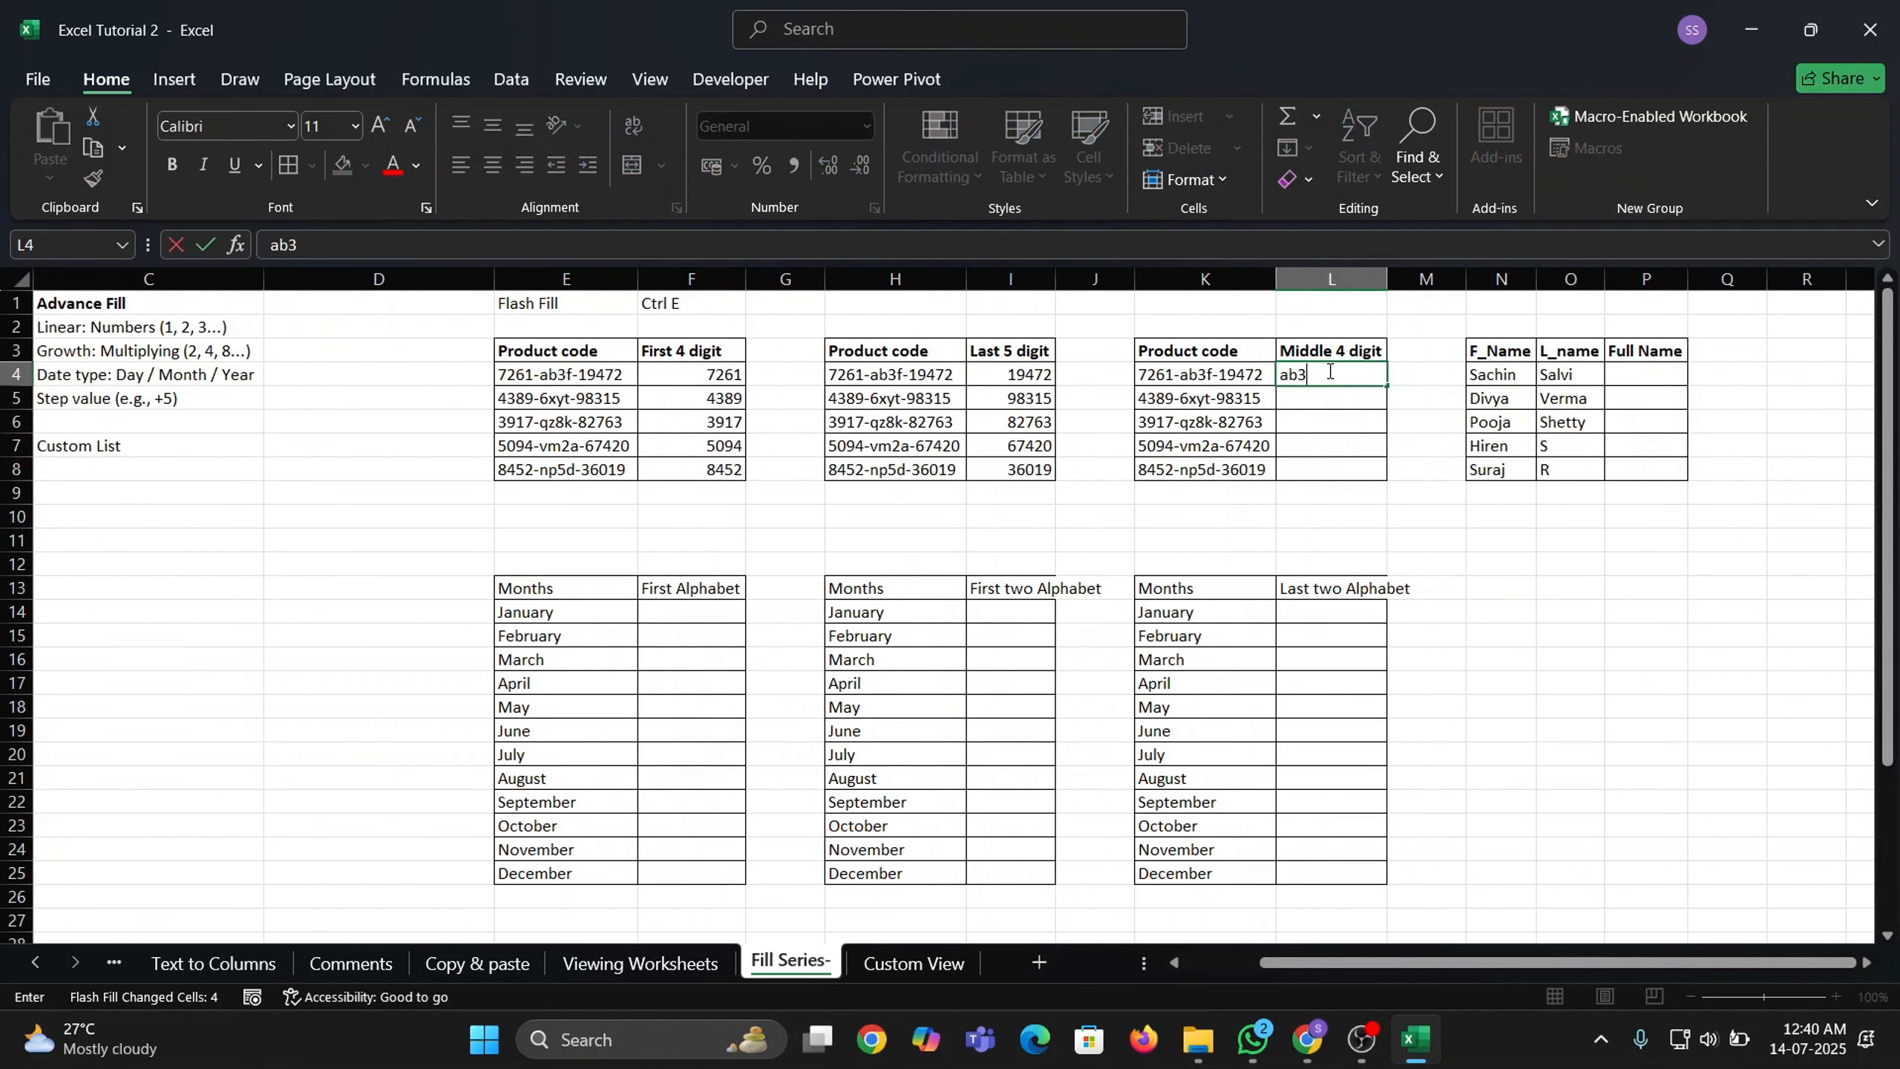
text(f)
key(Return)
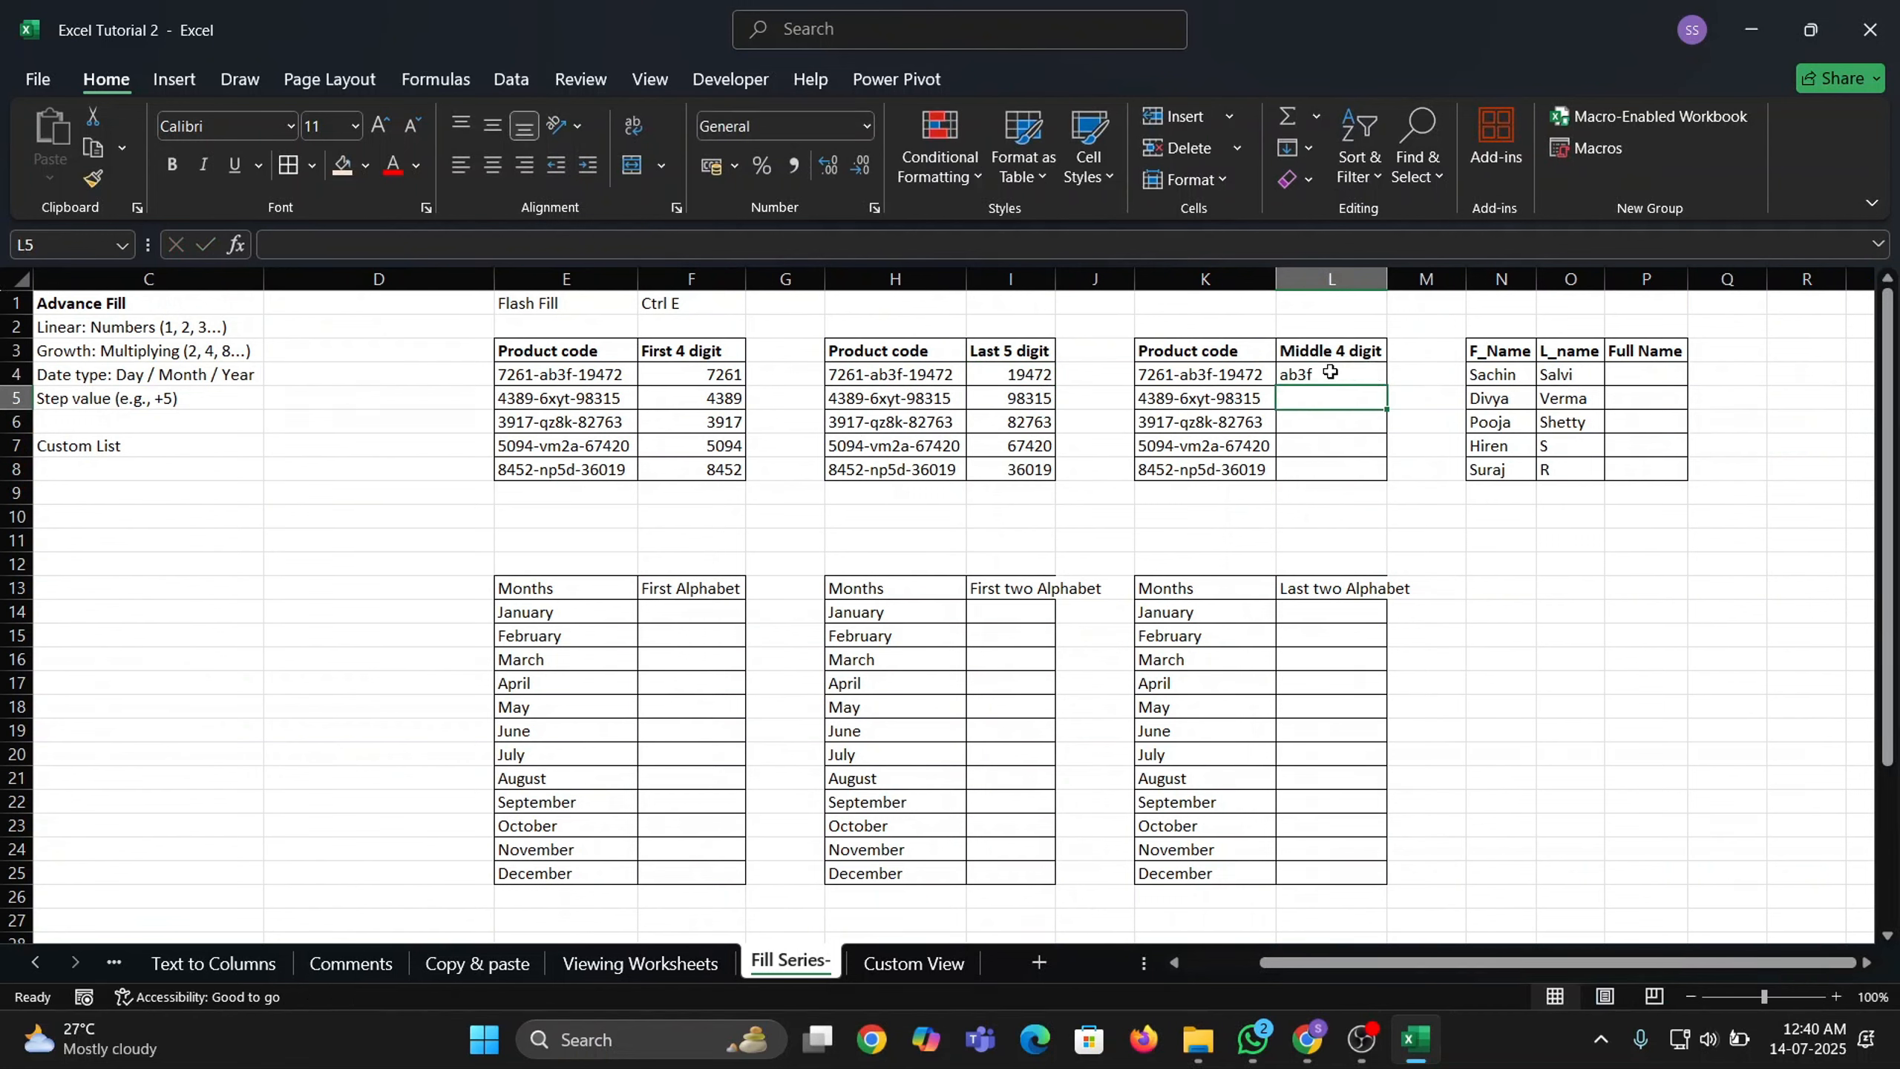
key(ctrl+e)
drag(1330, 371, 1339, 464)
click(690, 602)
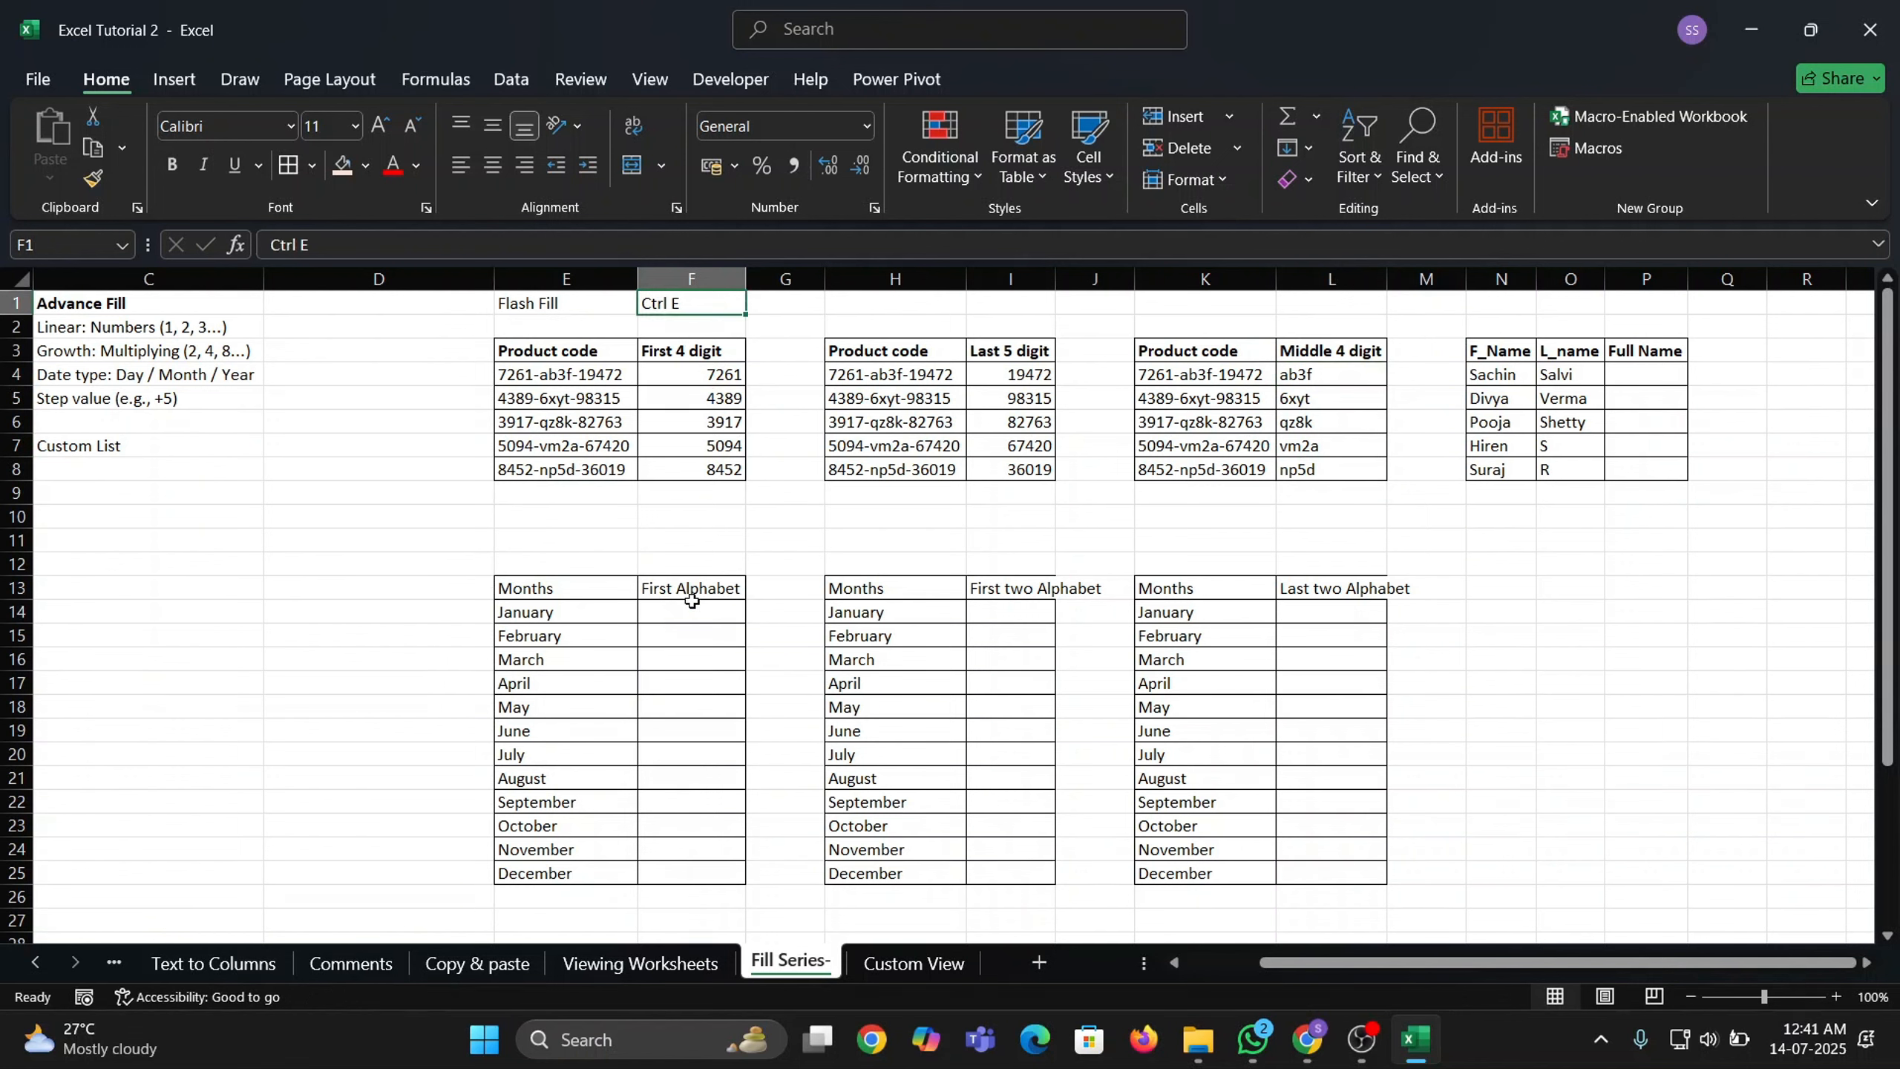
Make the headers of the three month tables in row 13 bold.
drag(594, 595, 693, 589)
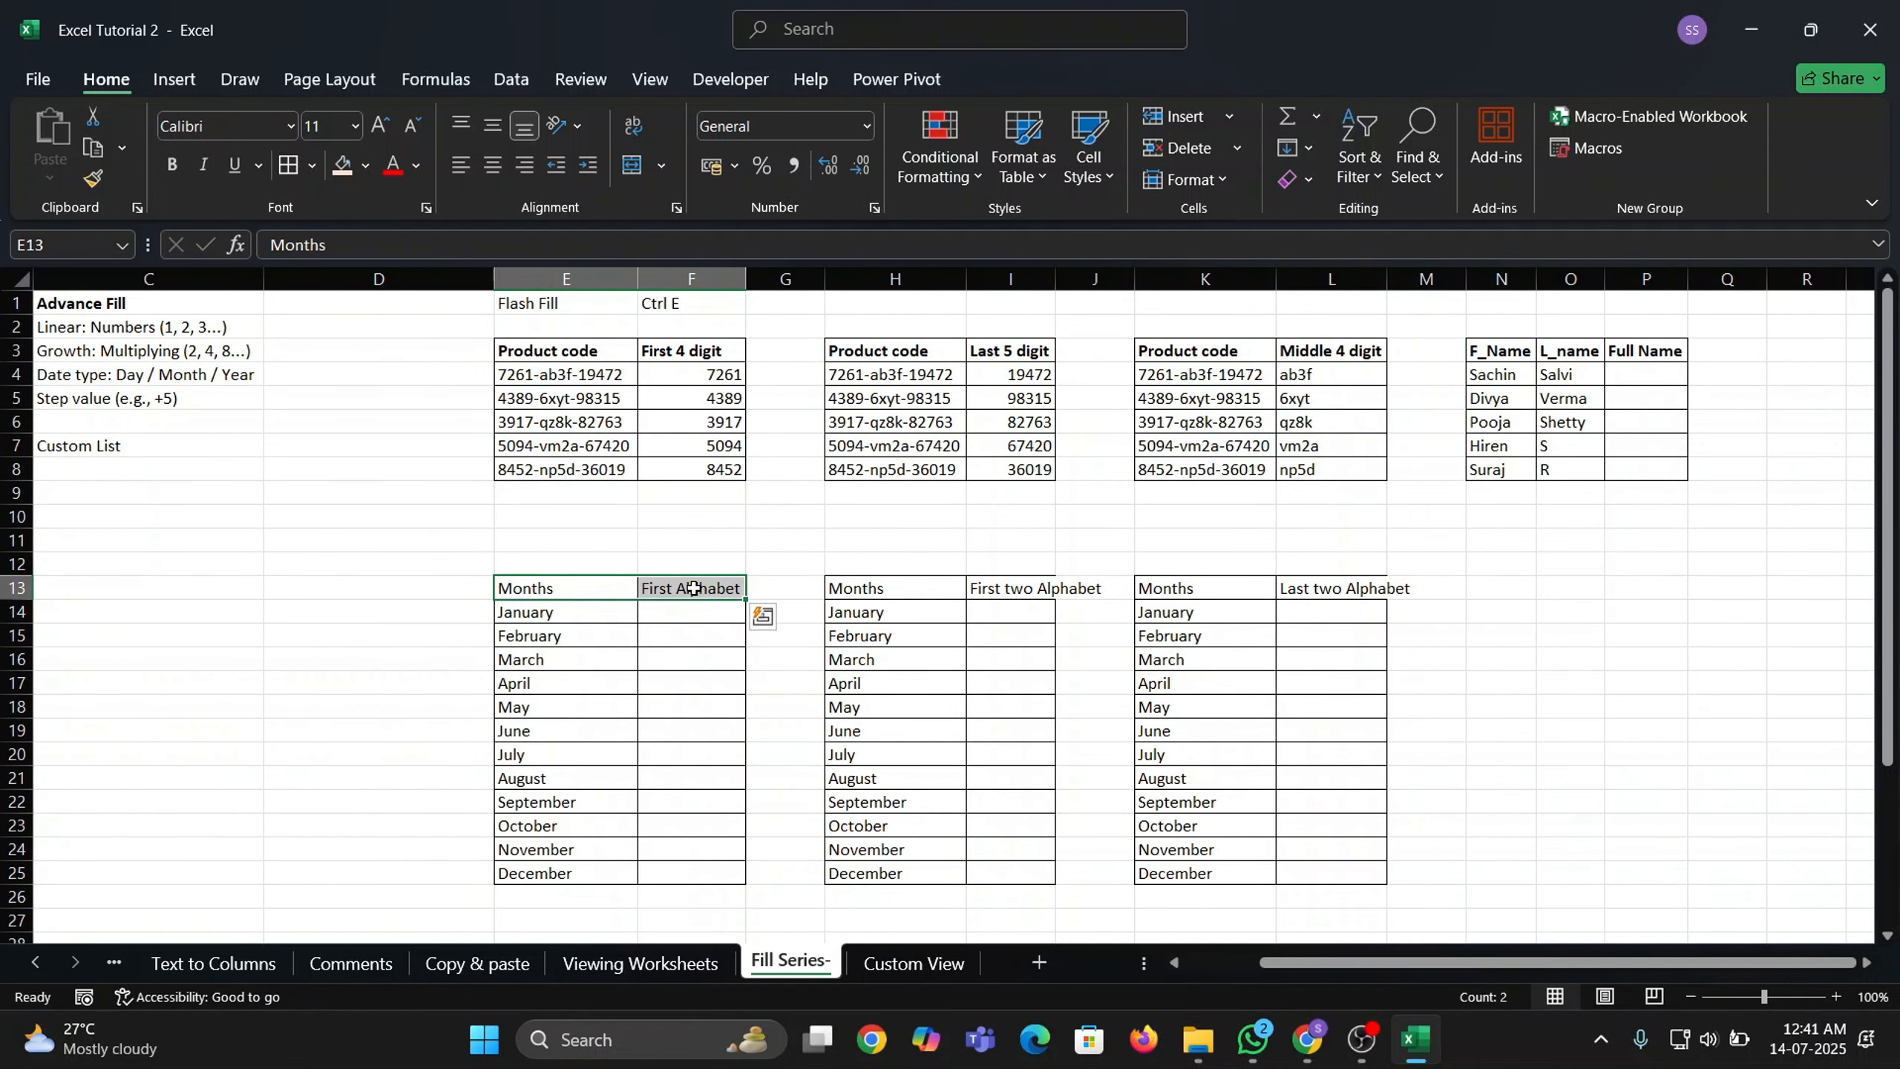
key(ctrl+b)
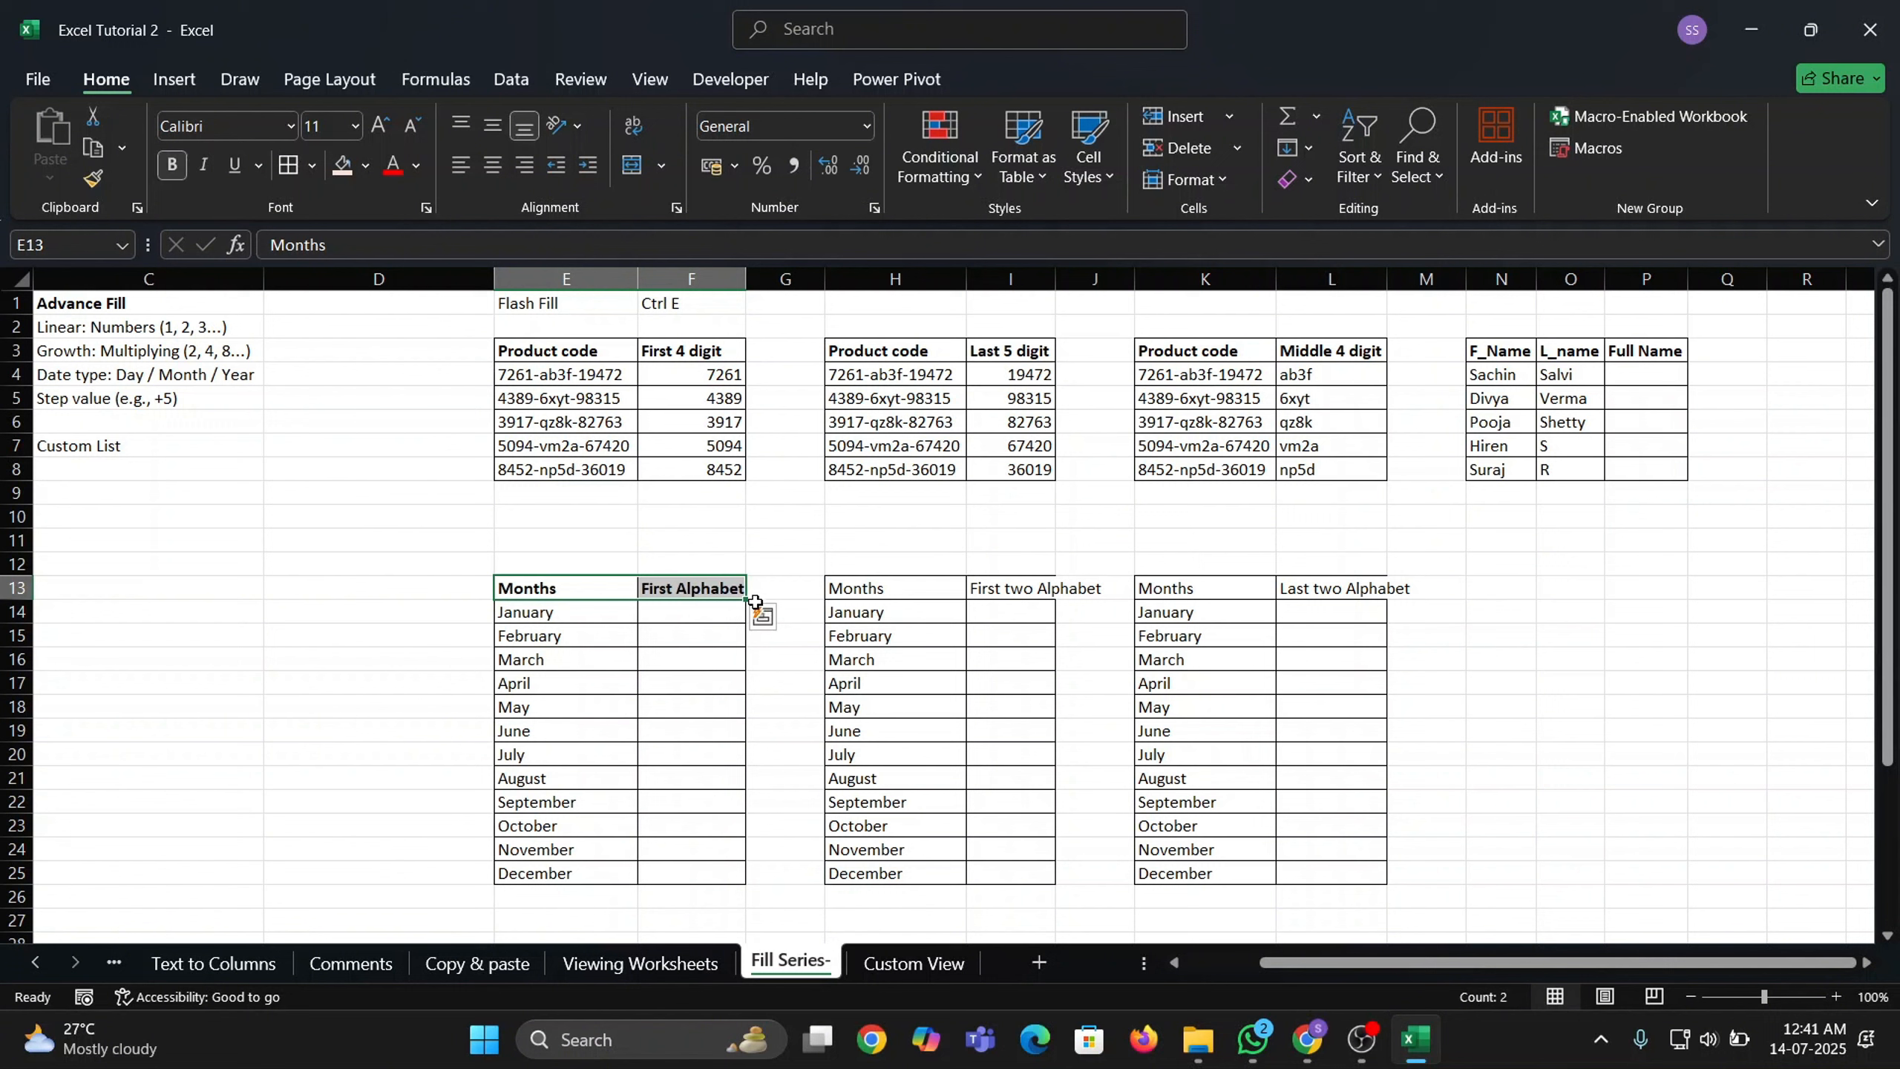
drag(864, 593, 1036, 599)
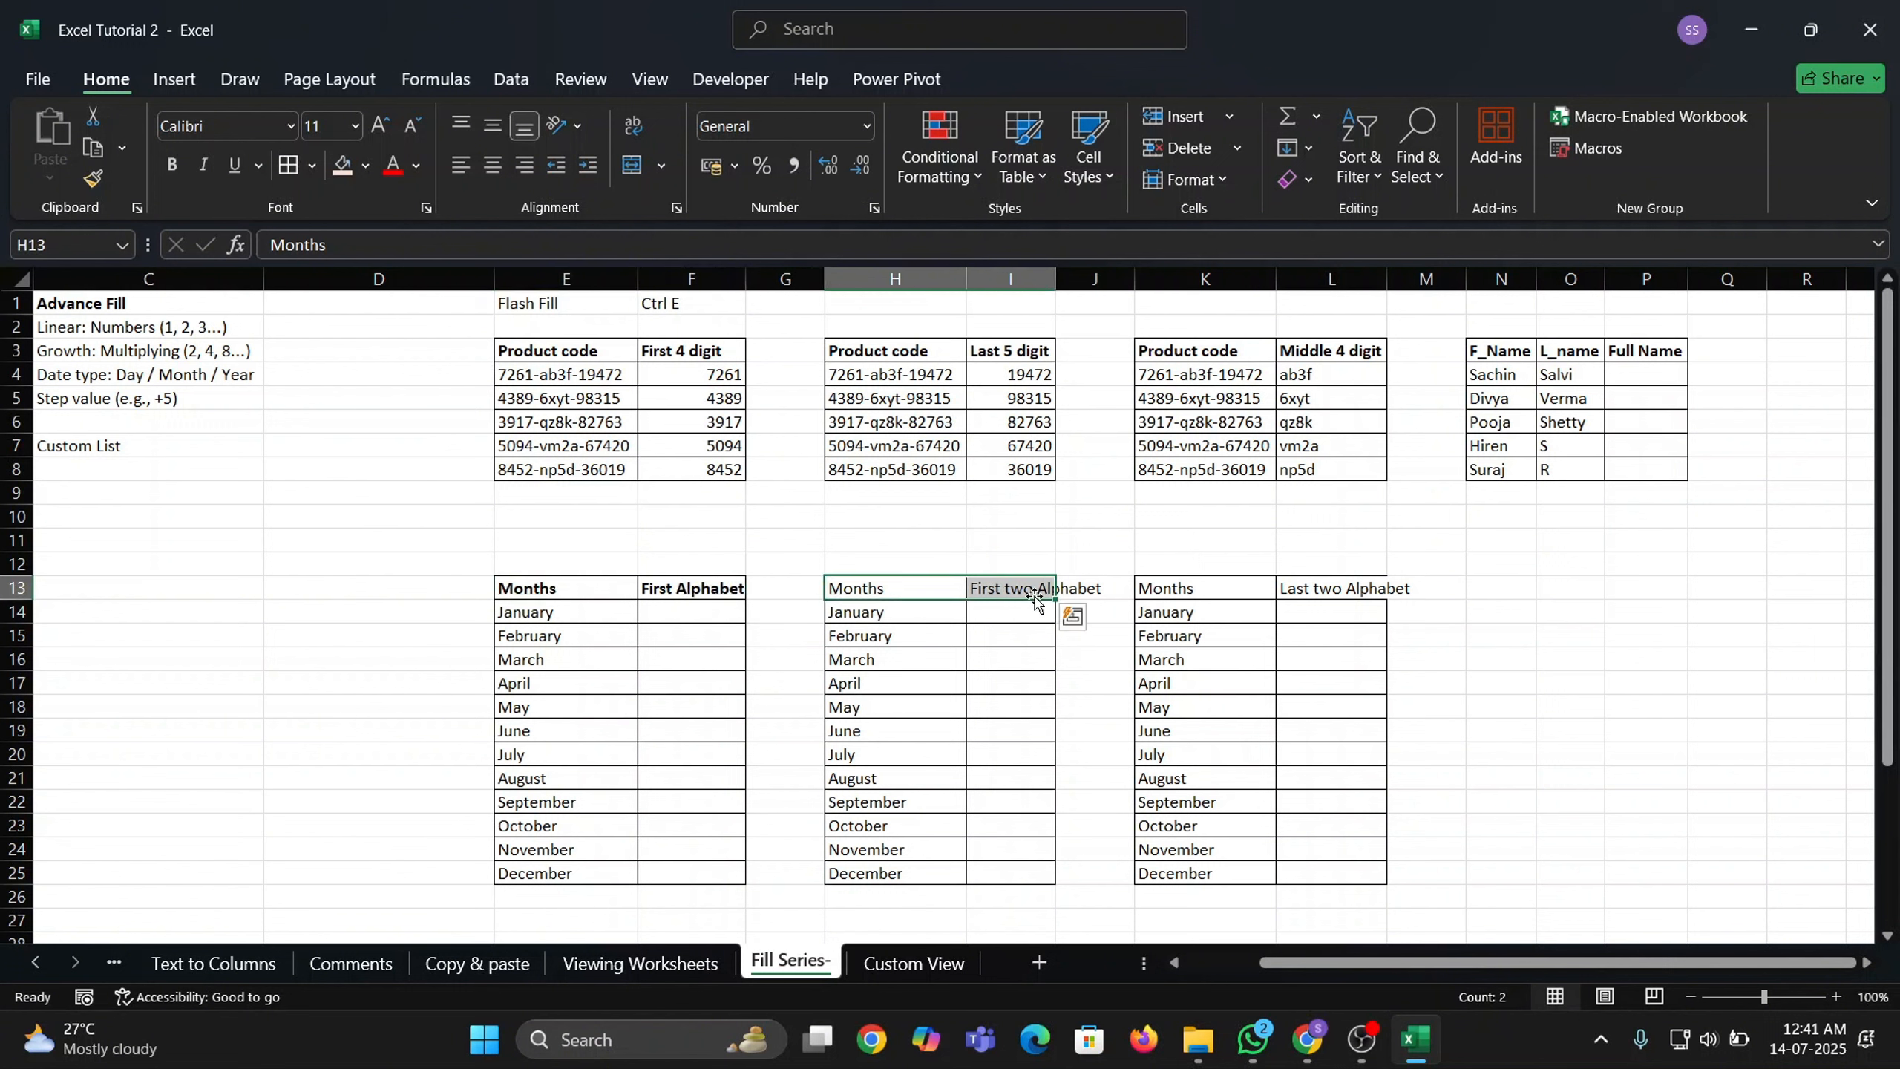
key(ctrl+b)
drag(1167, 591, 1331, 594)
key(ctrl+b)
Type J and F in F14:F15, then Flash Fill the first letters down to F25.
click(722, 608)
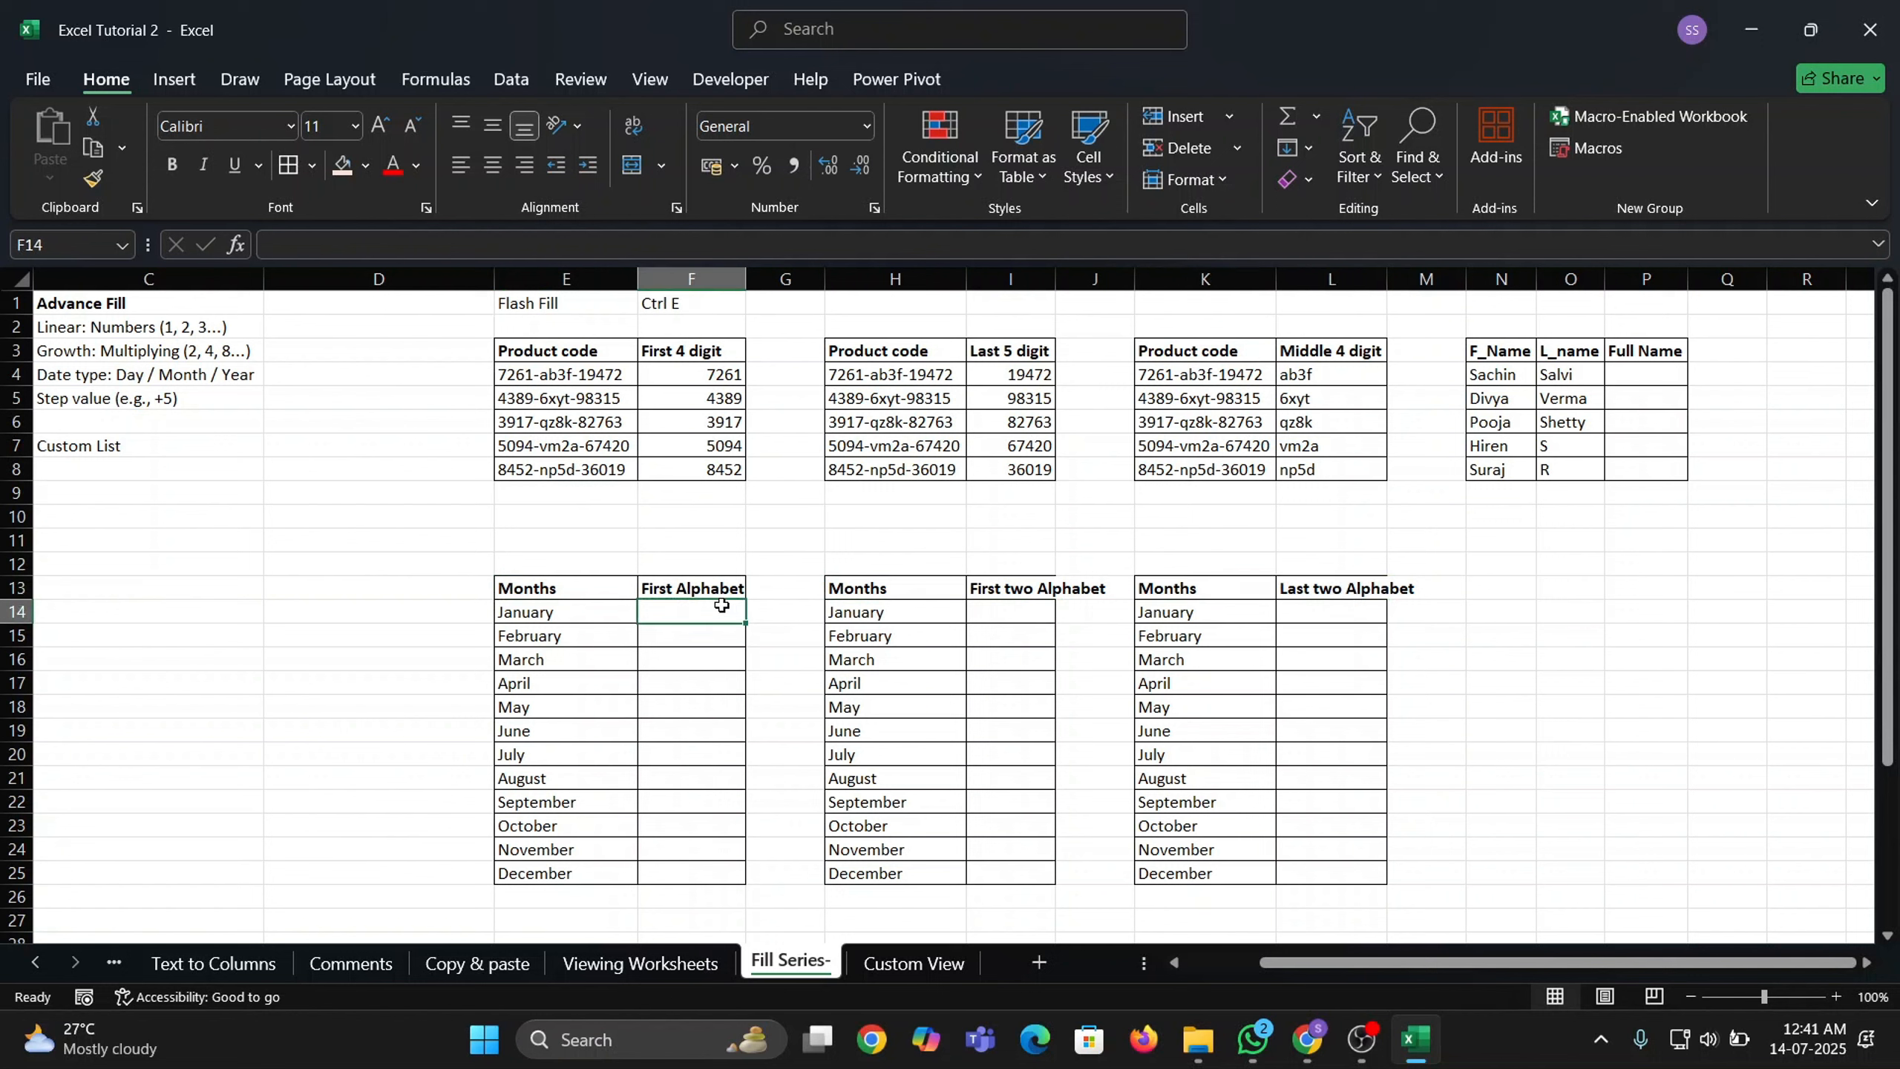
text(J)
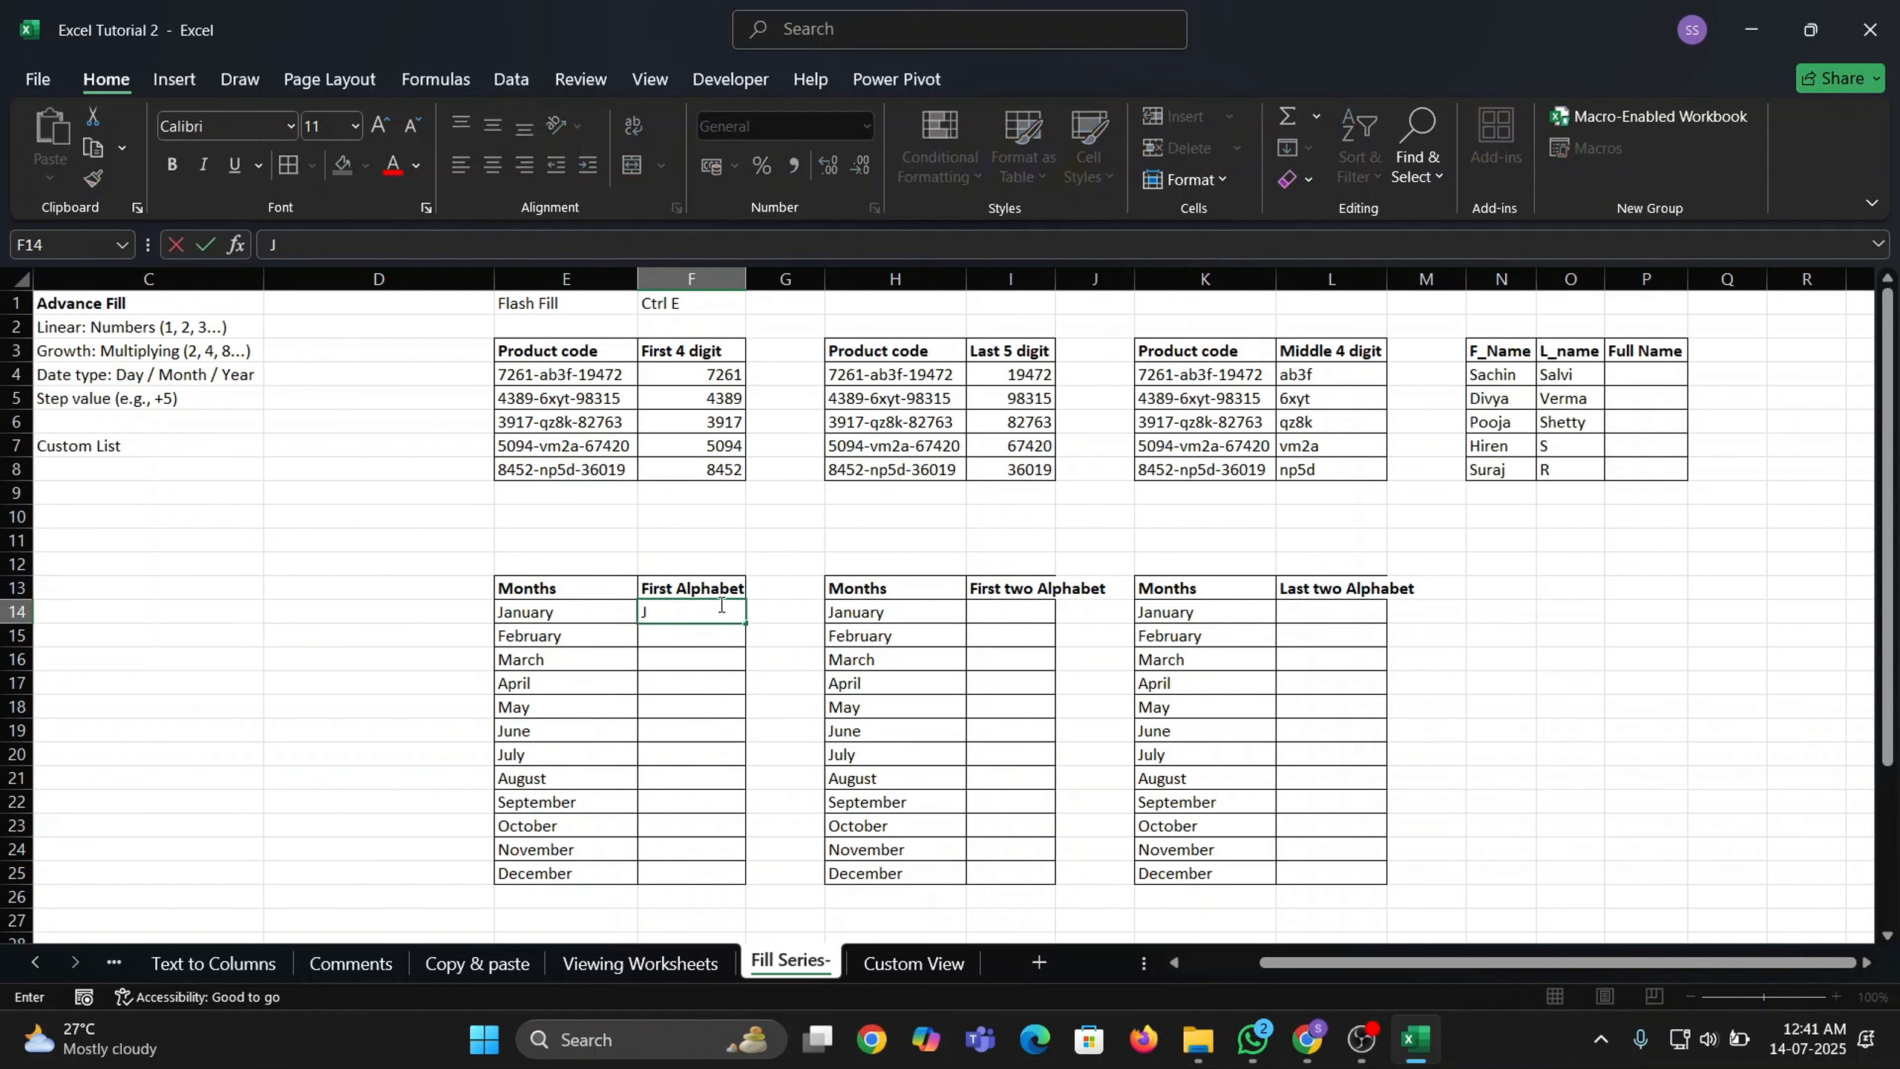
key(Return)
text(F)
key(Return)
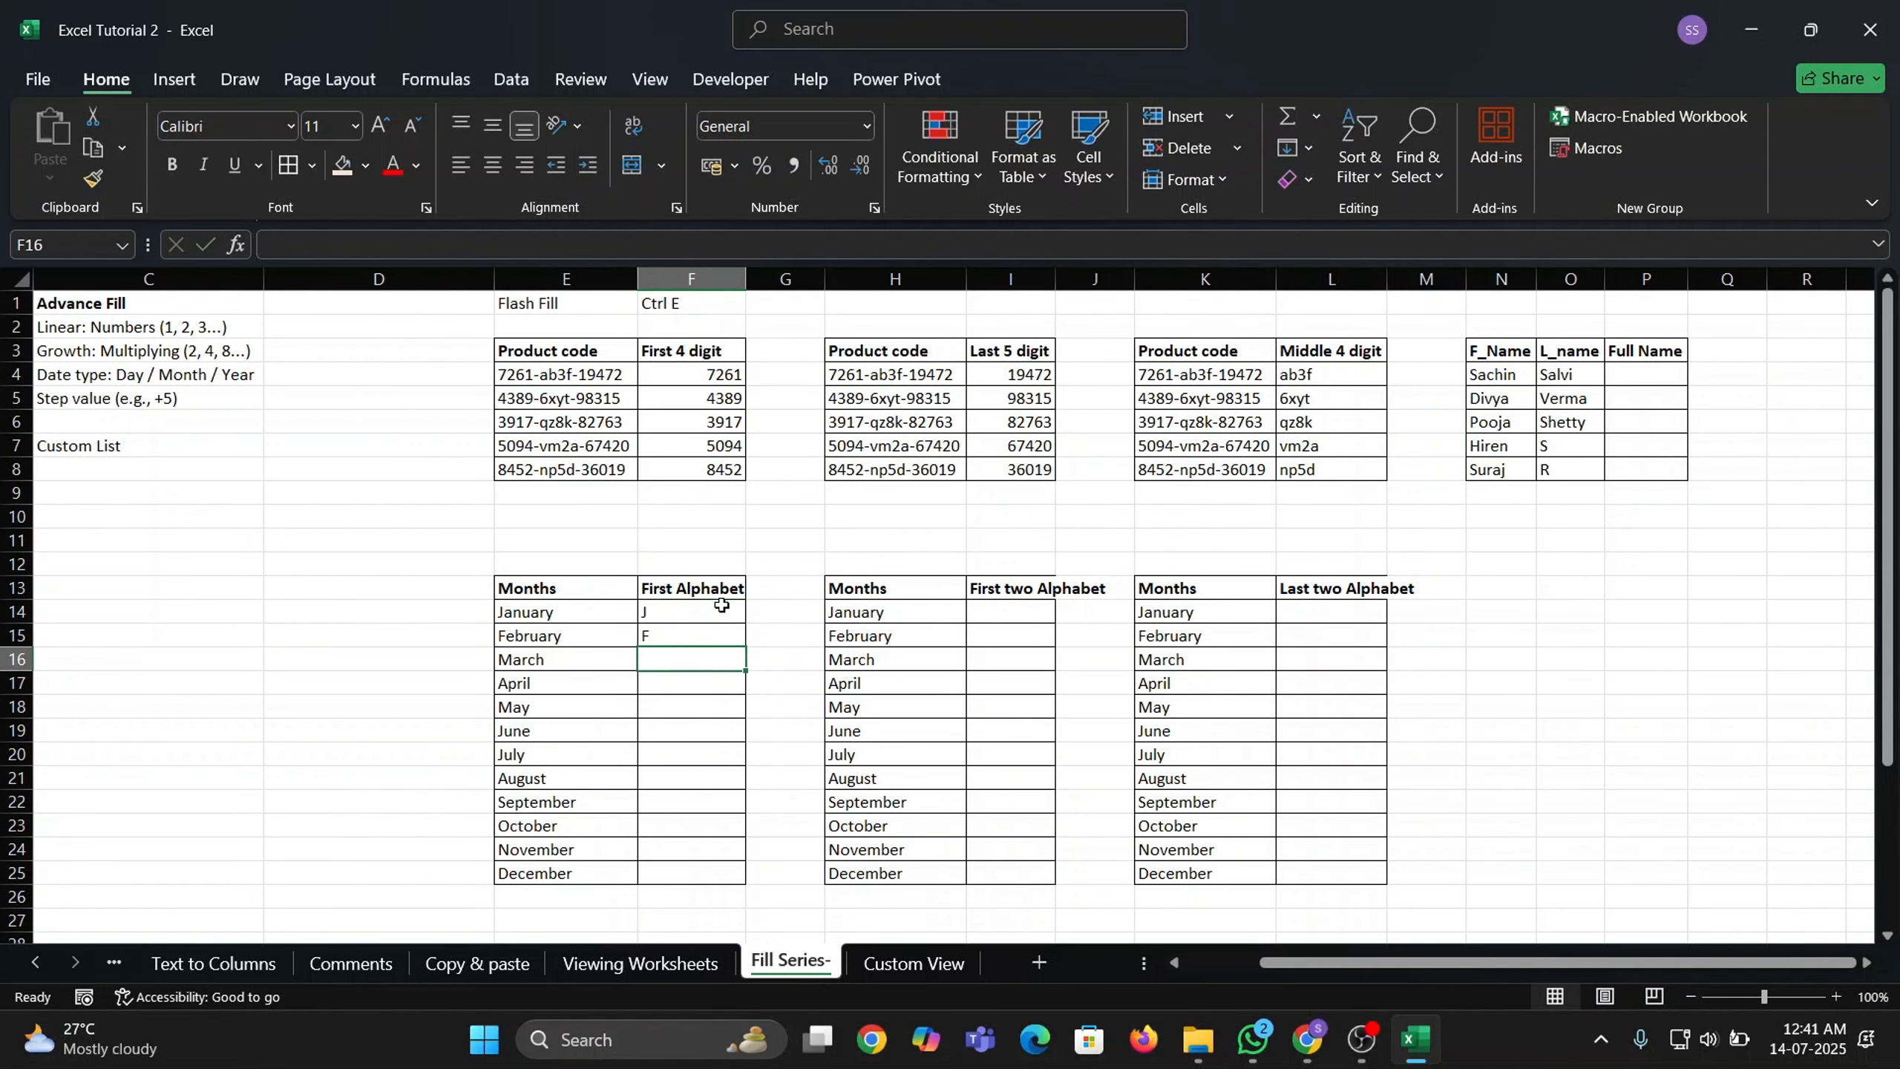
key(Up)
key(Left)
key(ctrl+Down)
key(Right)
key(ctrl+shift+Up)
key(ctrl+shift+Up)
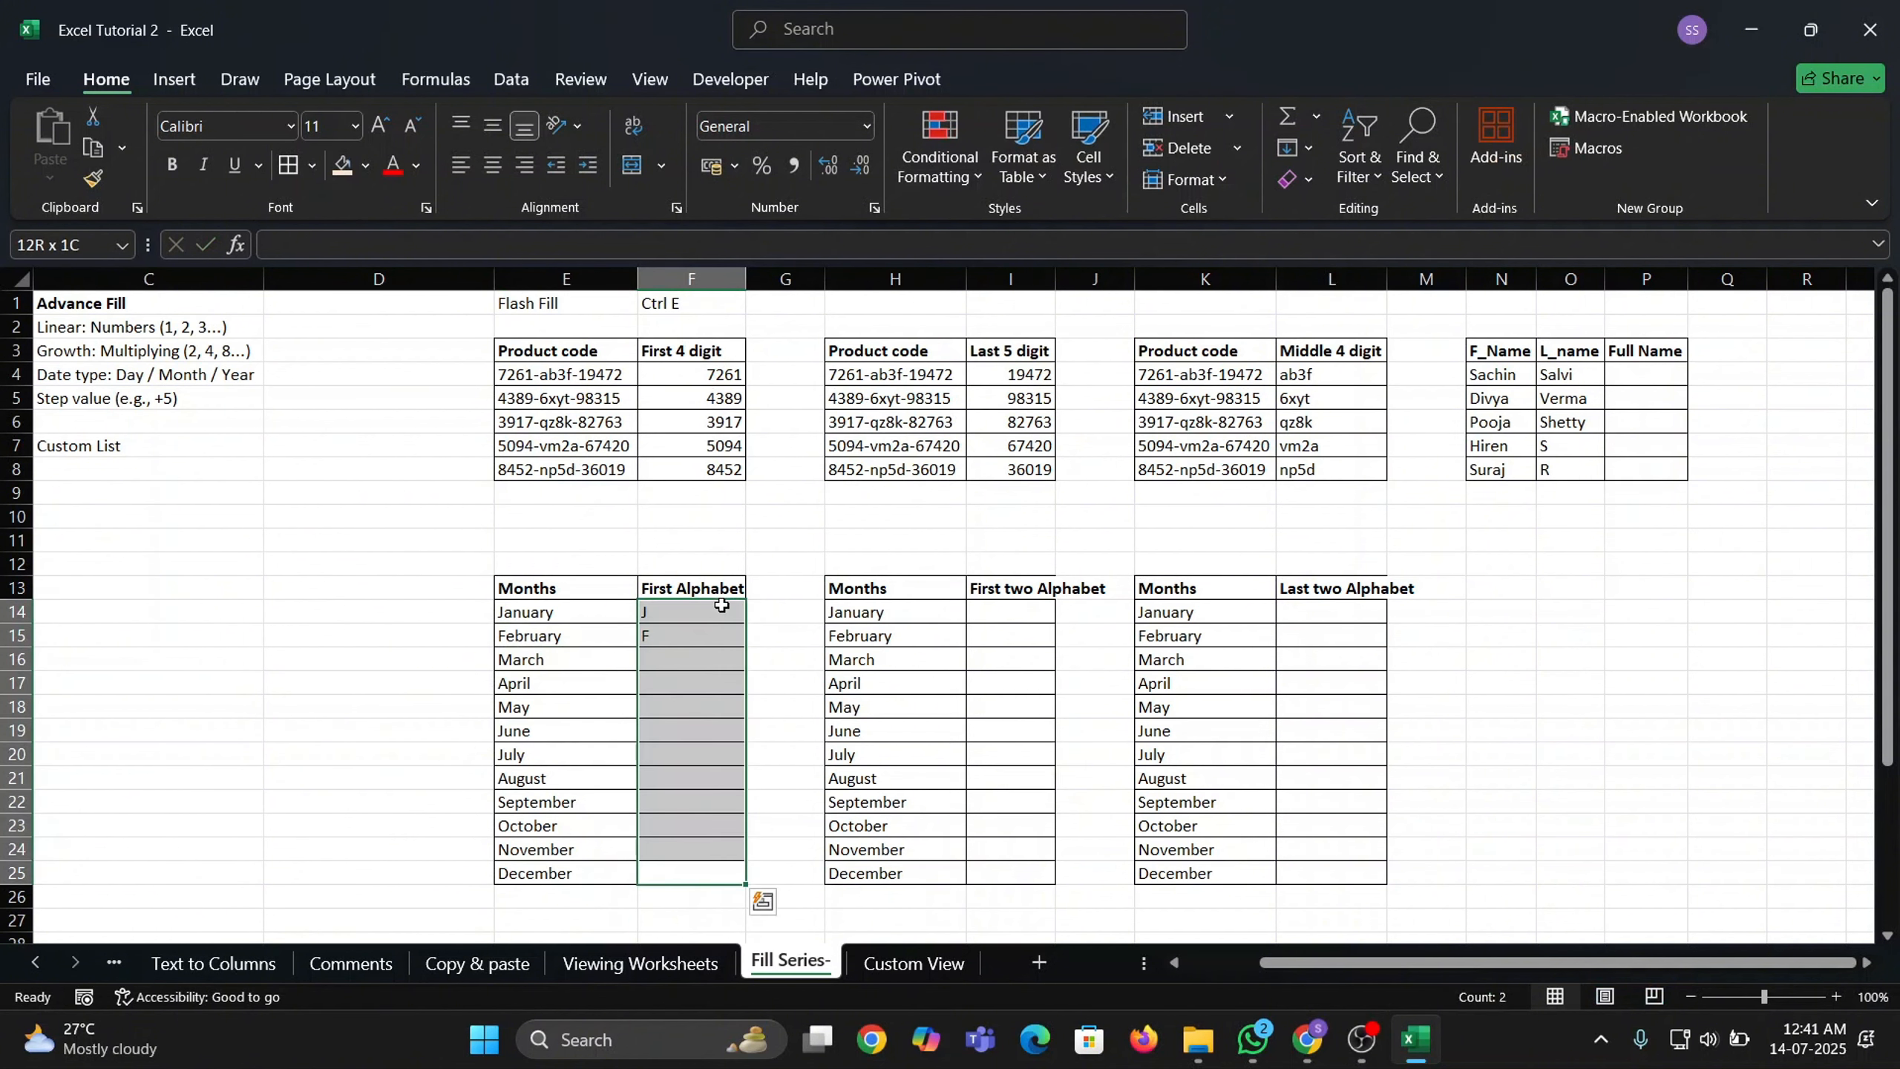
key(ctrl+e)
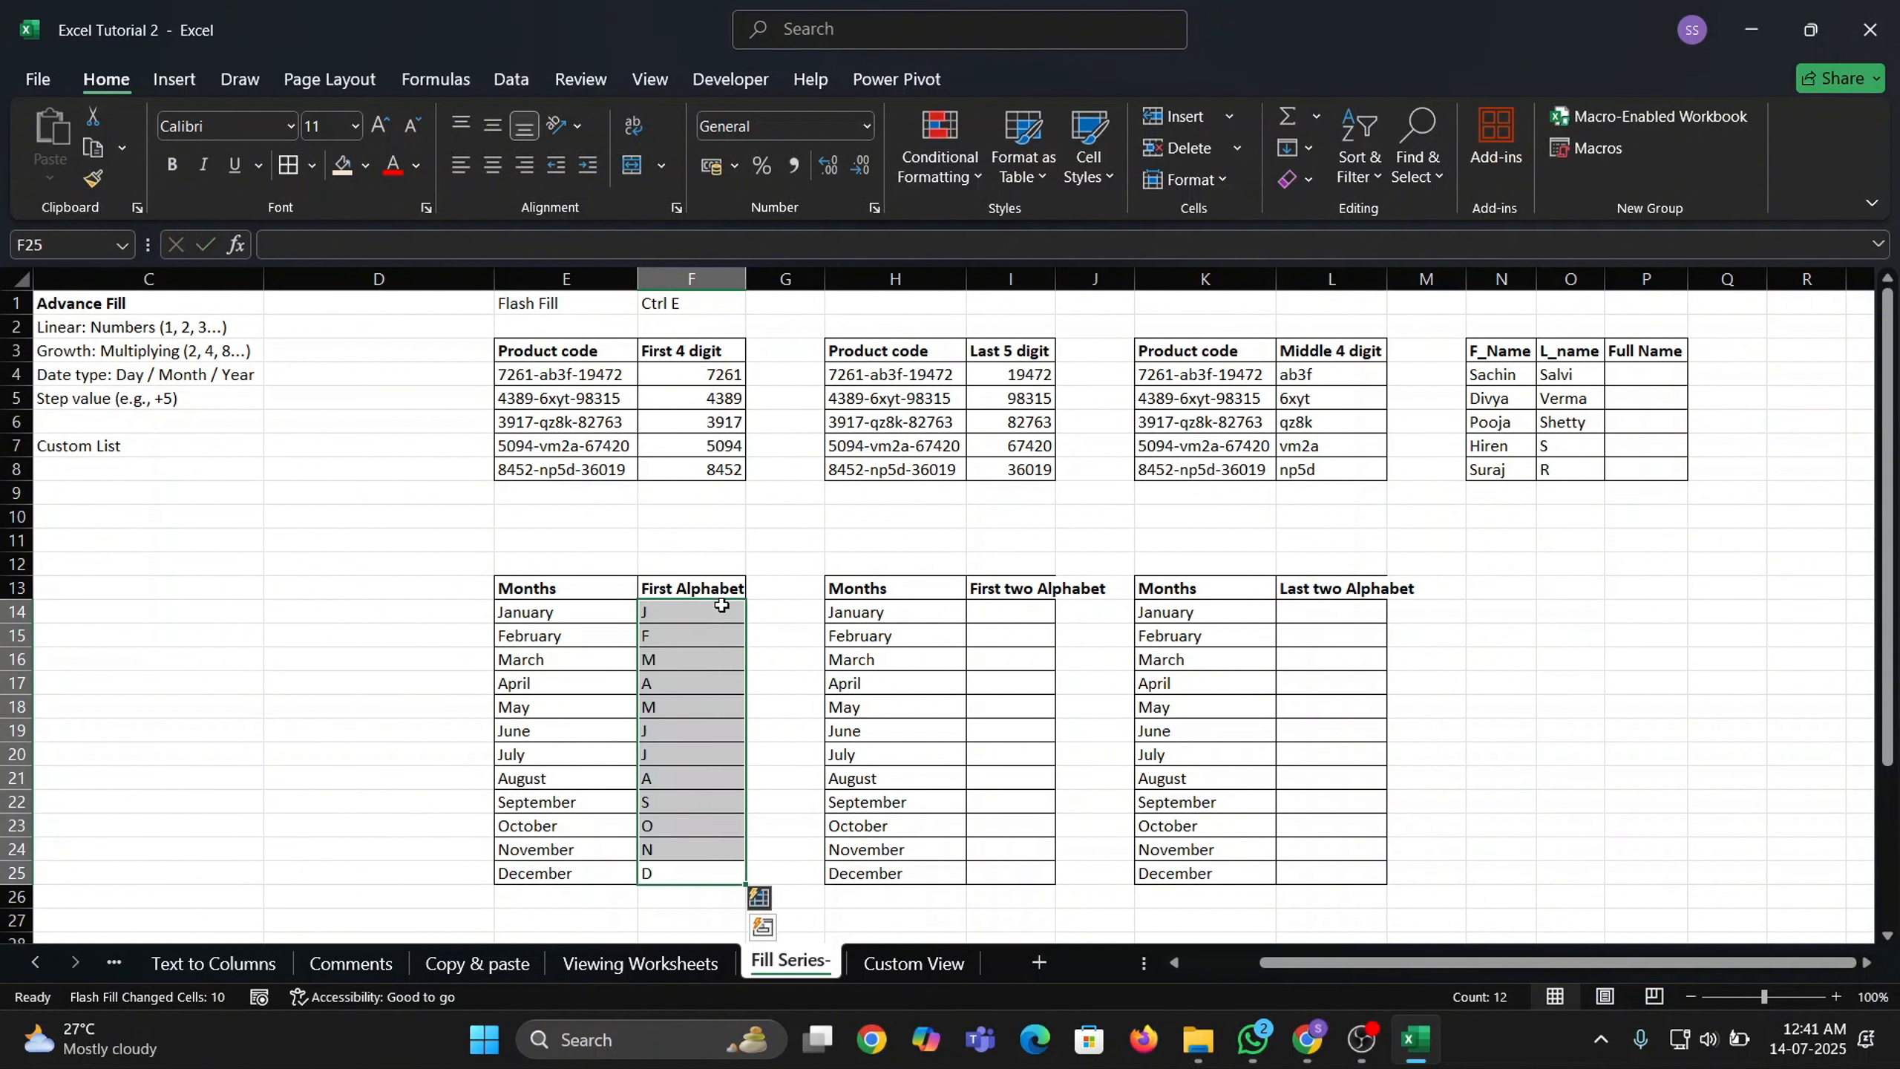
drag(699, 617, 691, 854)
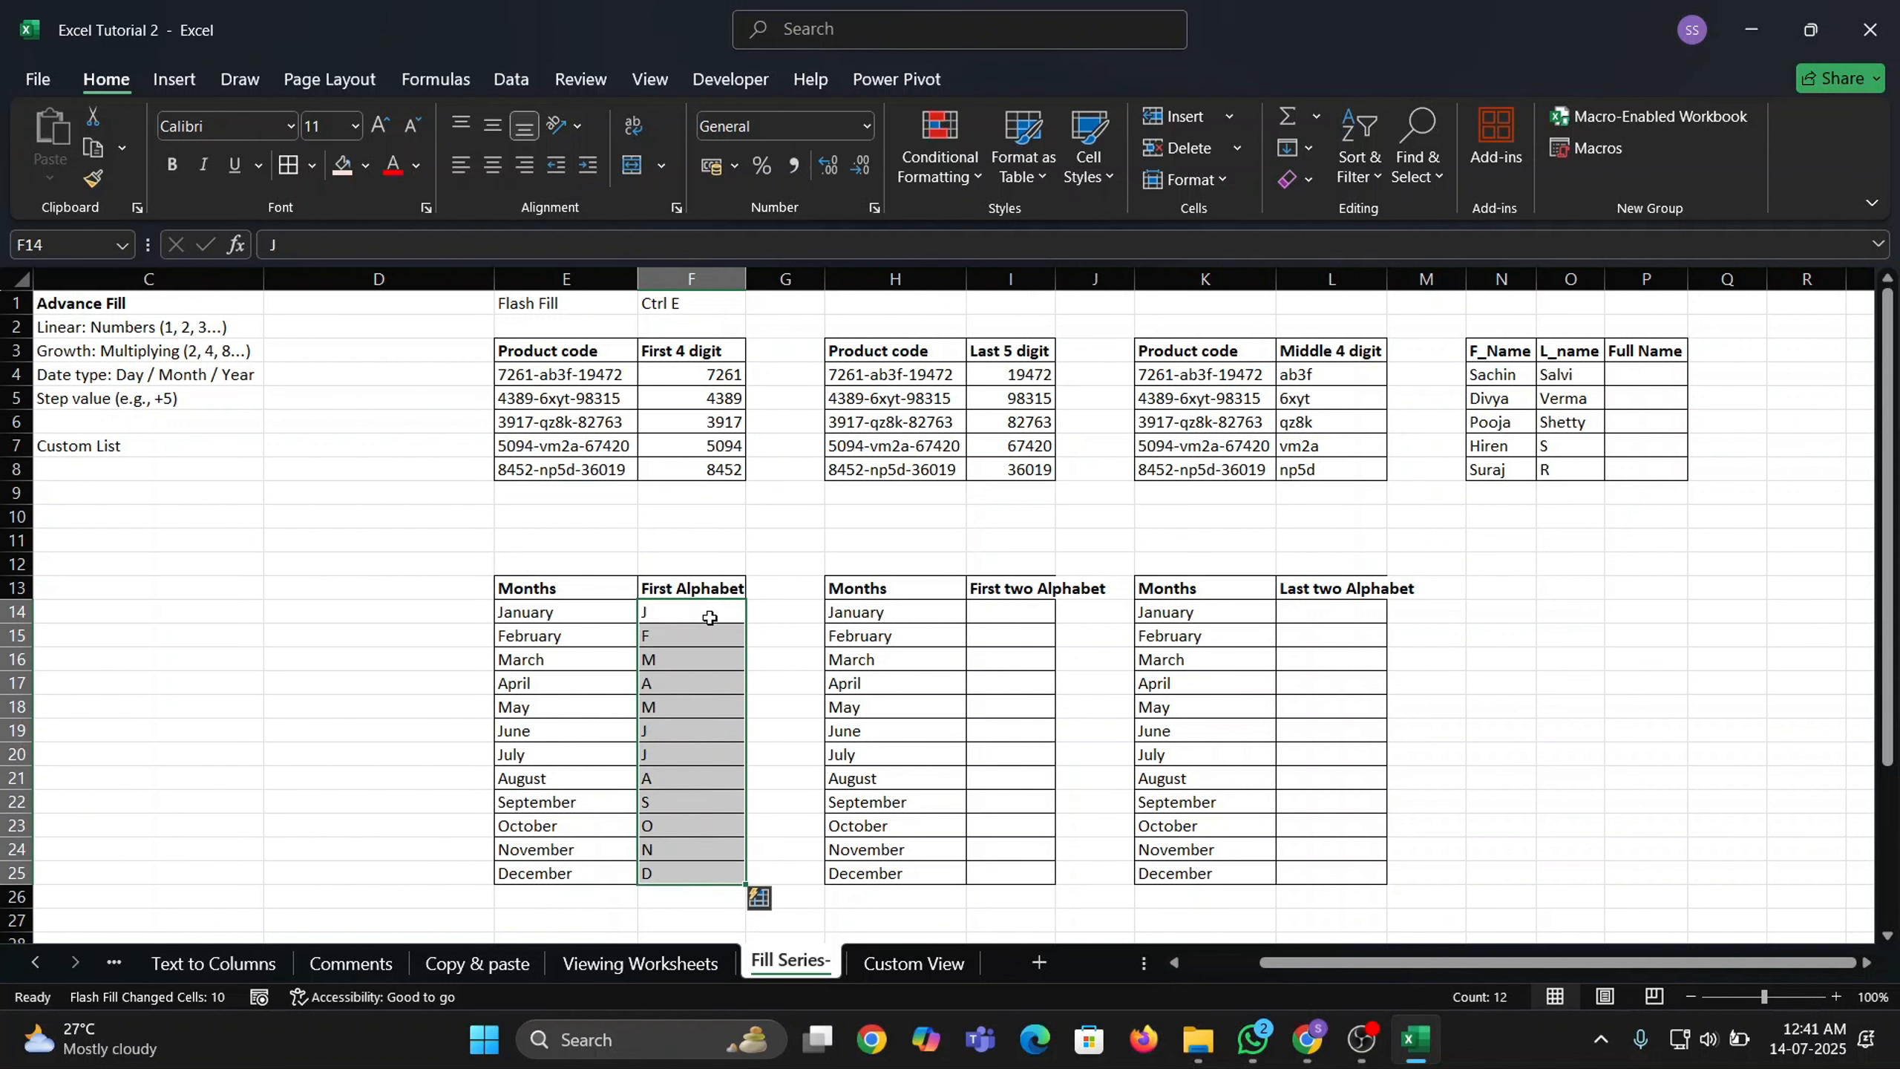
Widen column F slightly, then enter Ja and Fe and Flash Fill I14:I25.
drag(746, 286, 750, 287)
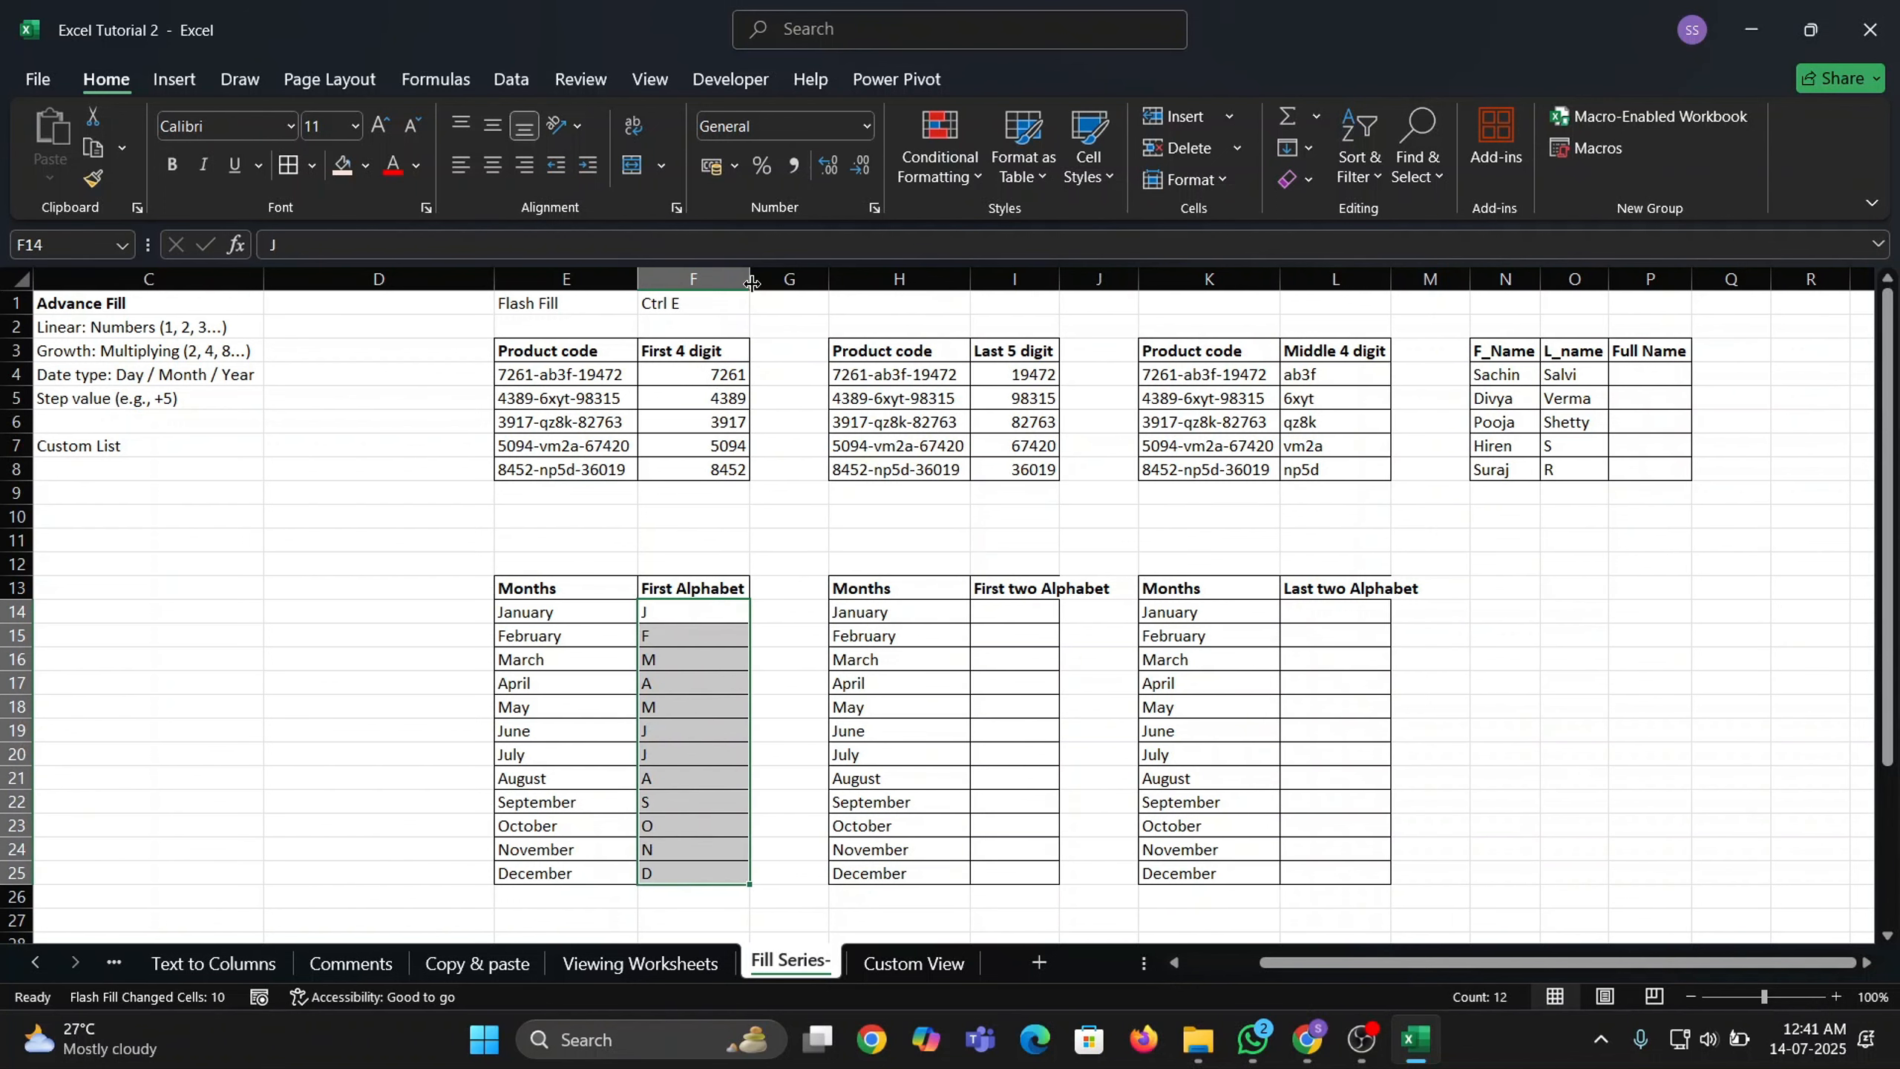
click(1026, 609)
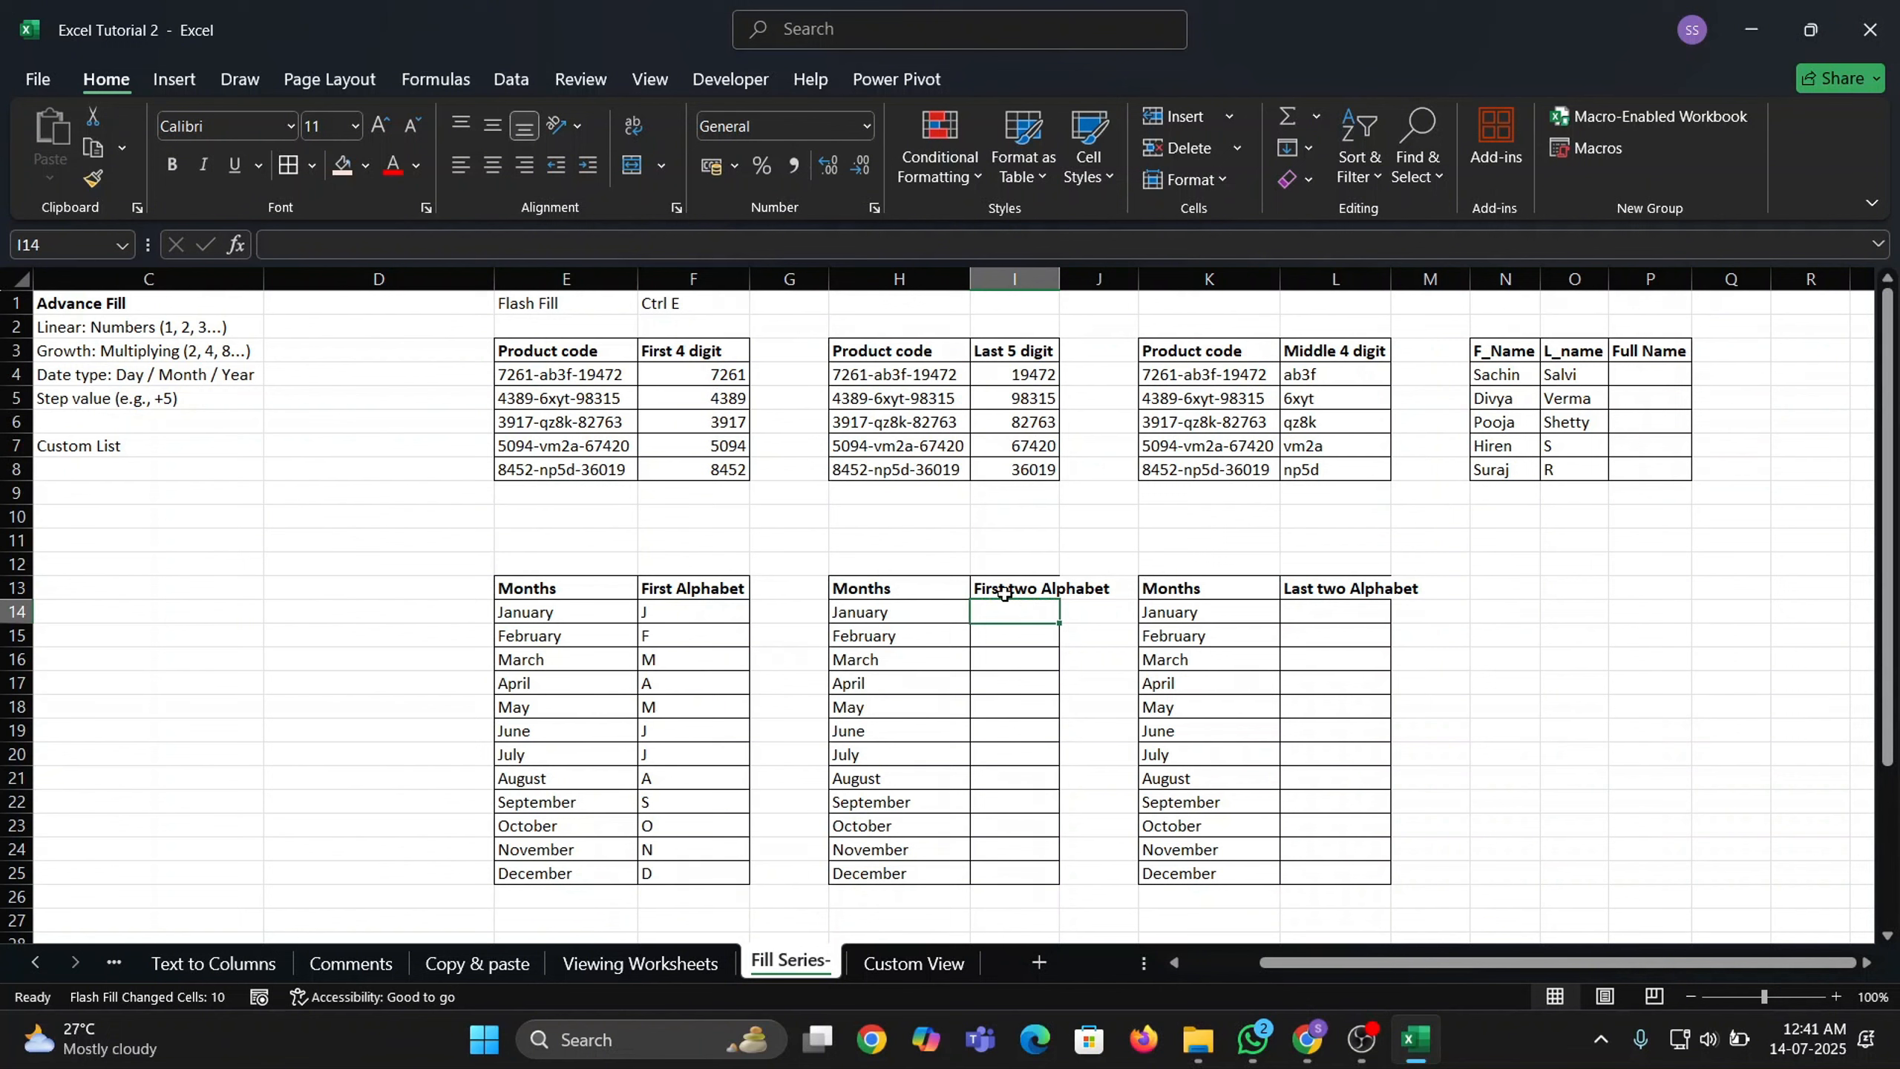
text(Ja)
key(Return)
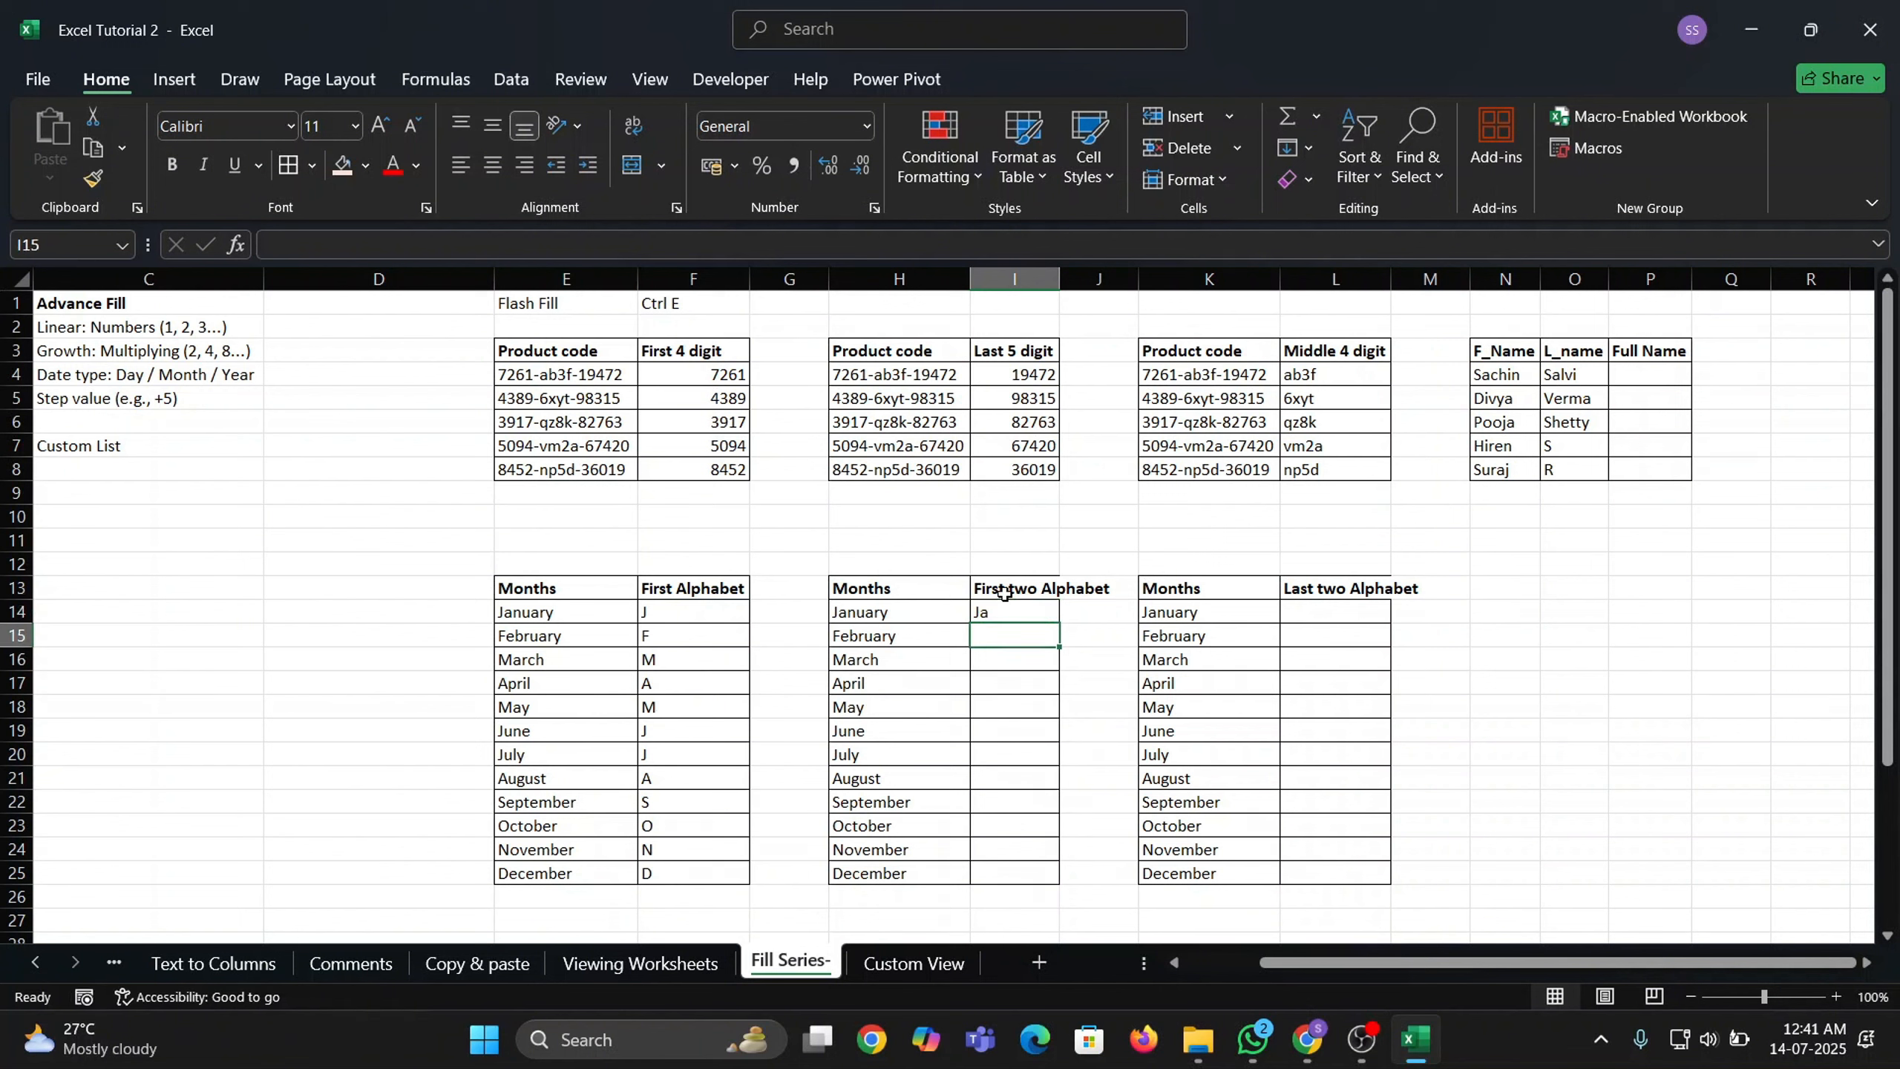
text(Fe)
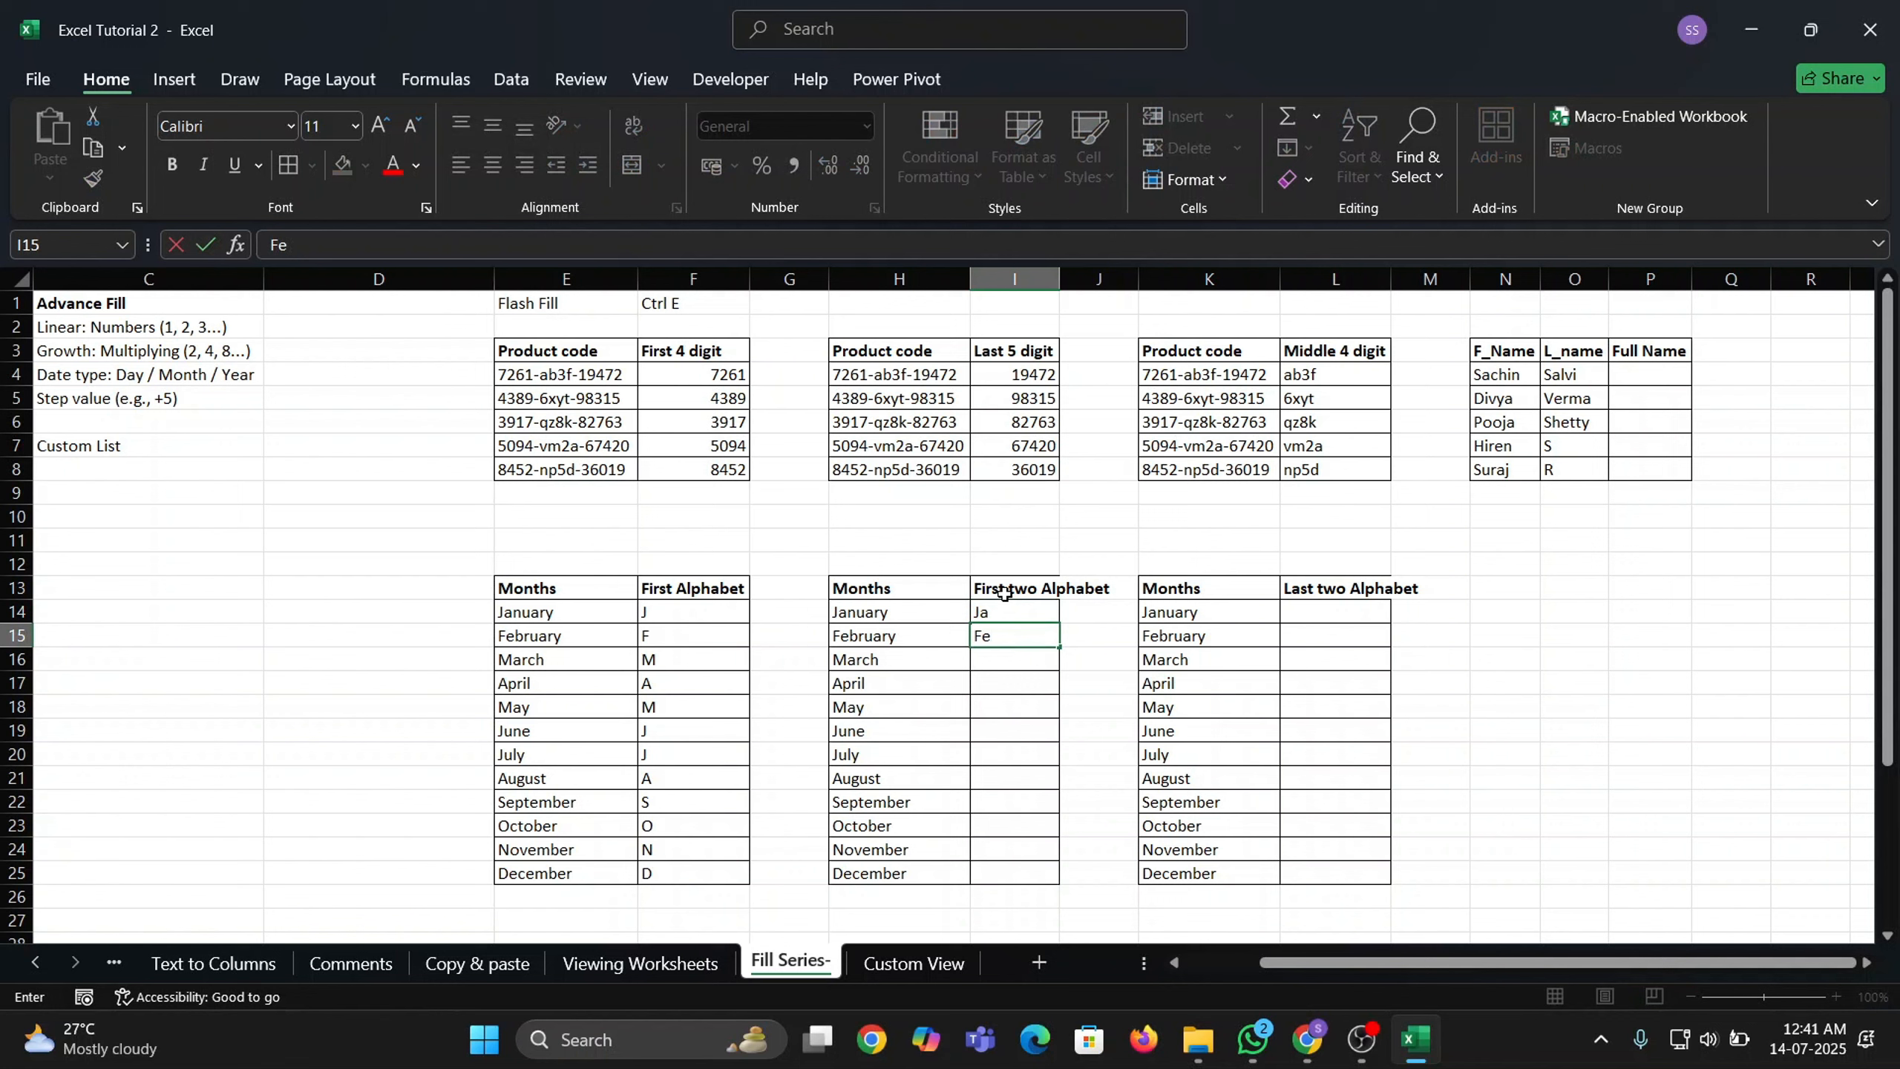
key(Return)
key(ctrl+e)
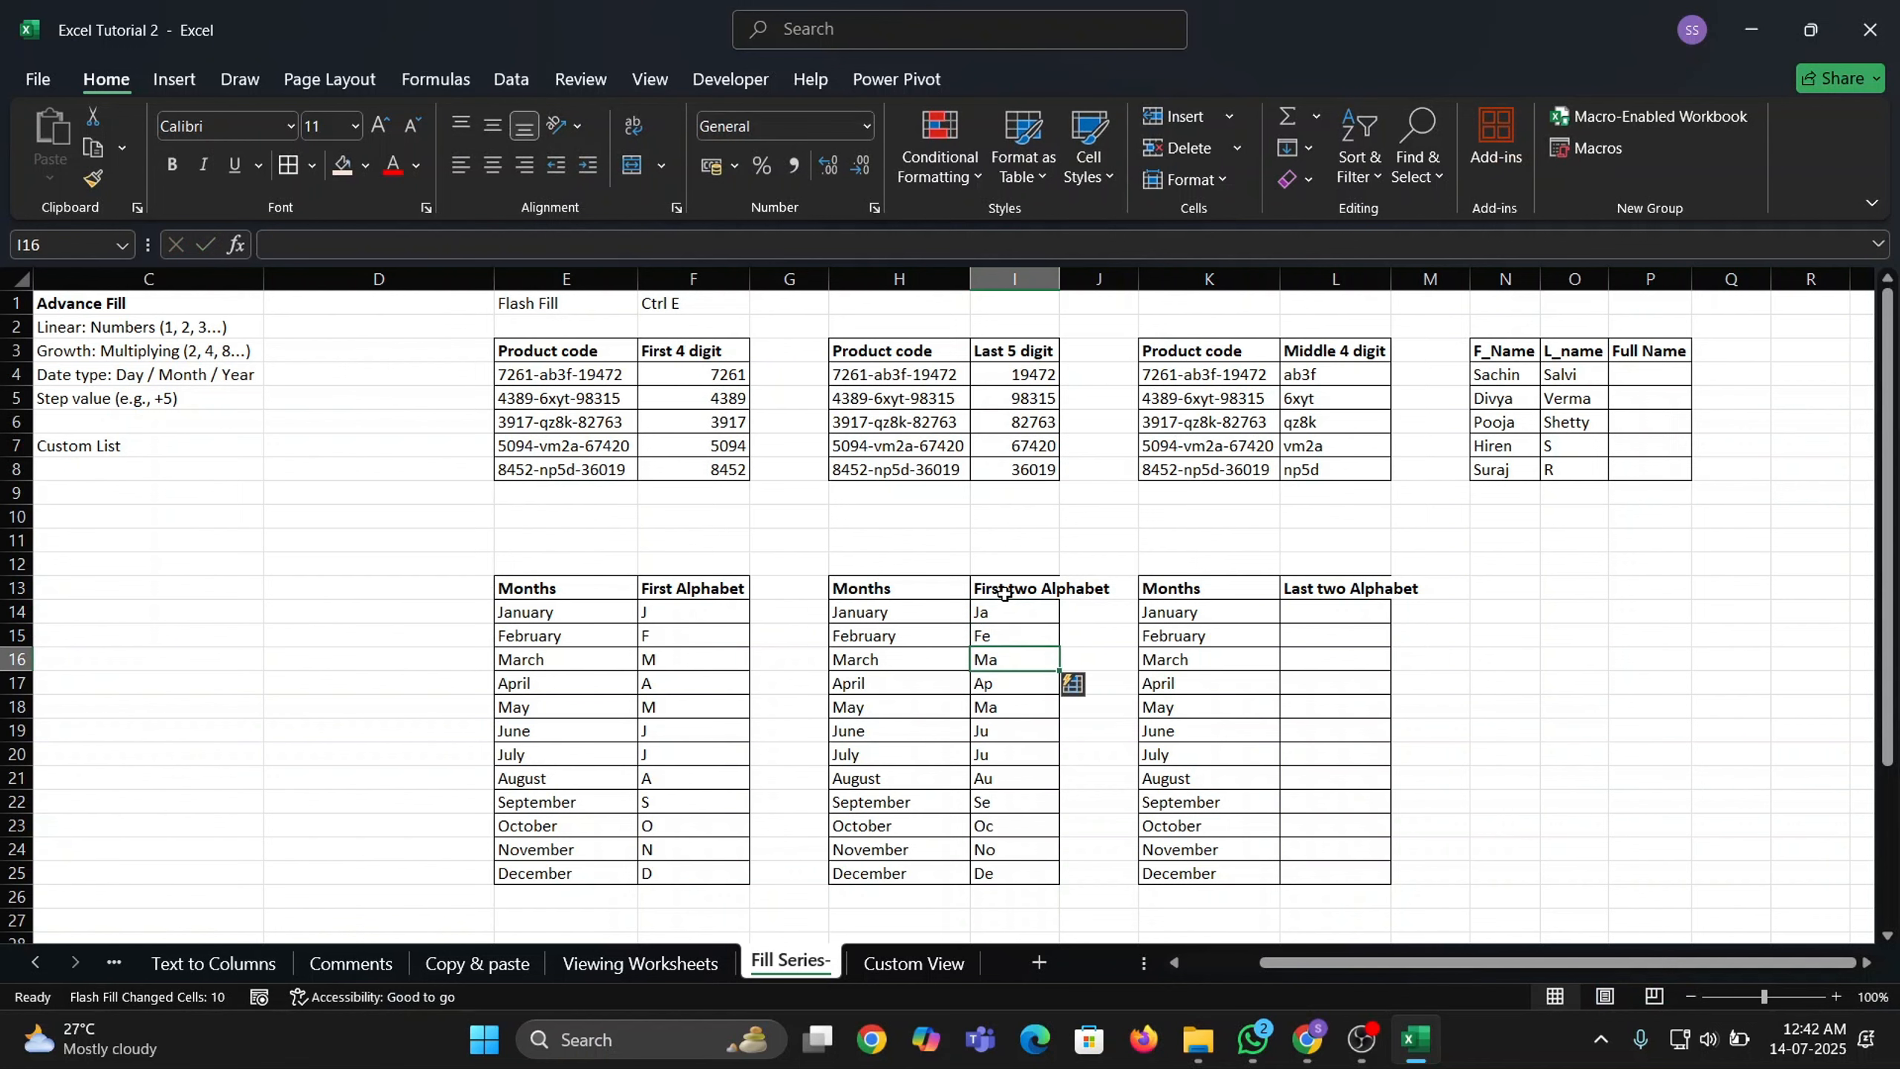
key(Right)
key(Right)
key(Right)
key(Up)
key(Up)
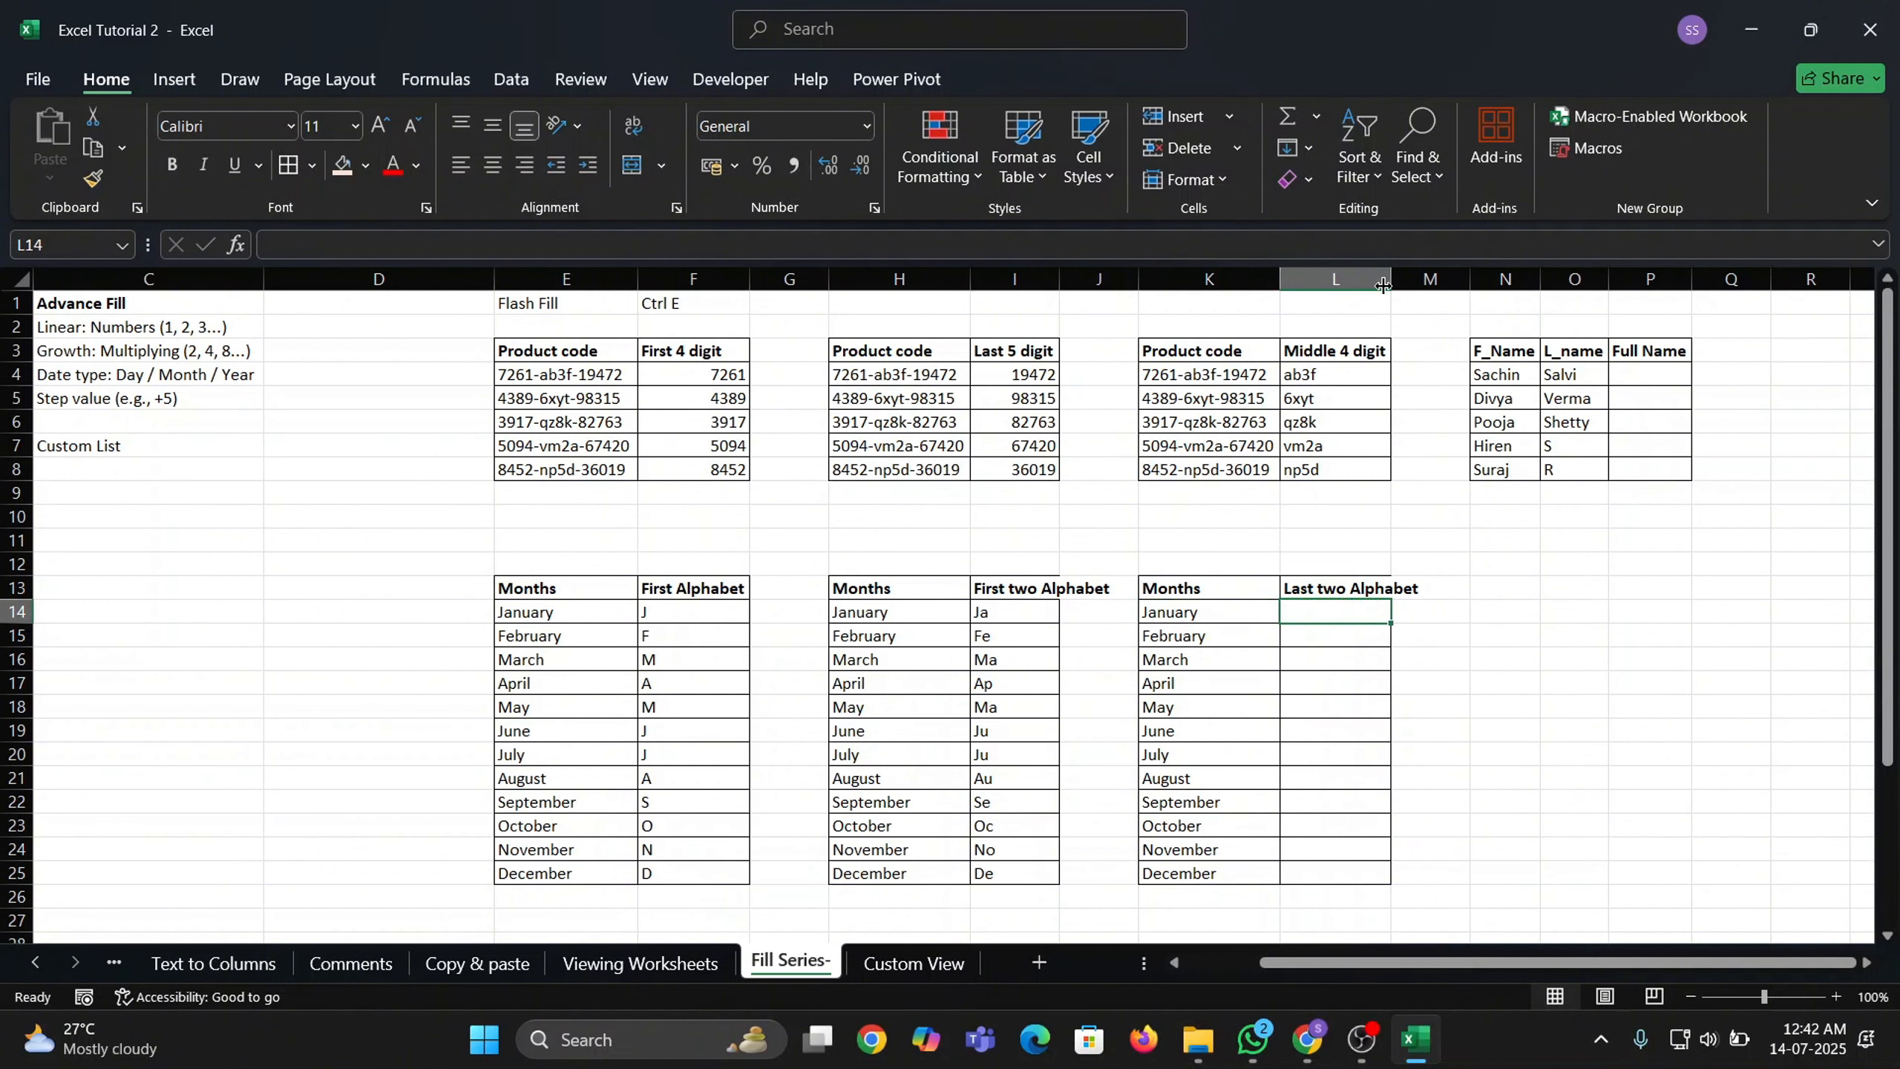
drag(1392, 279, 1422, 280)
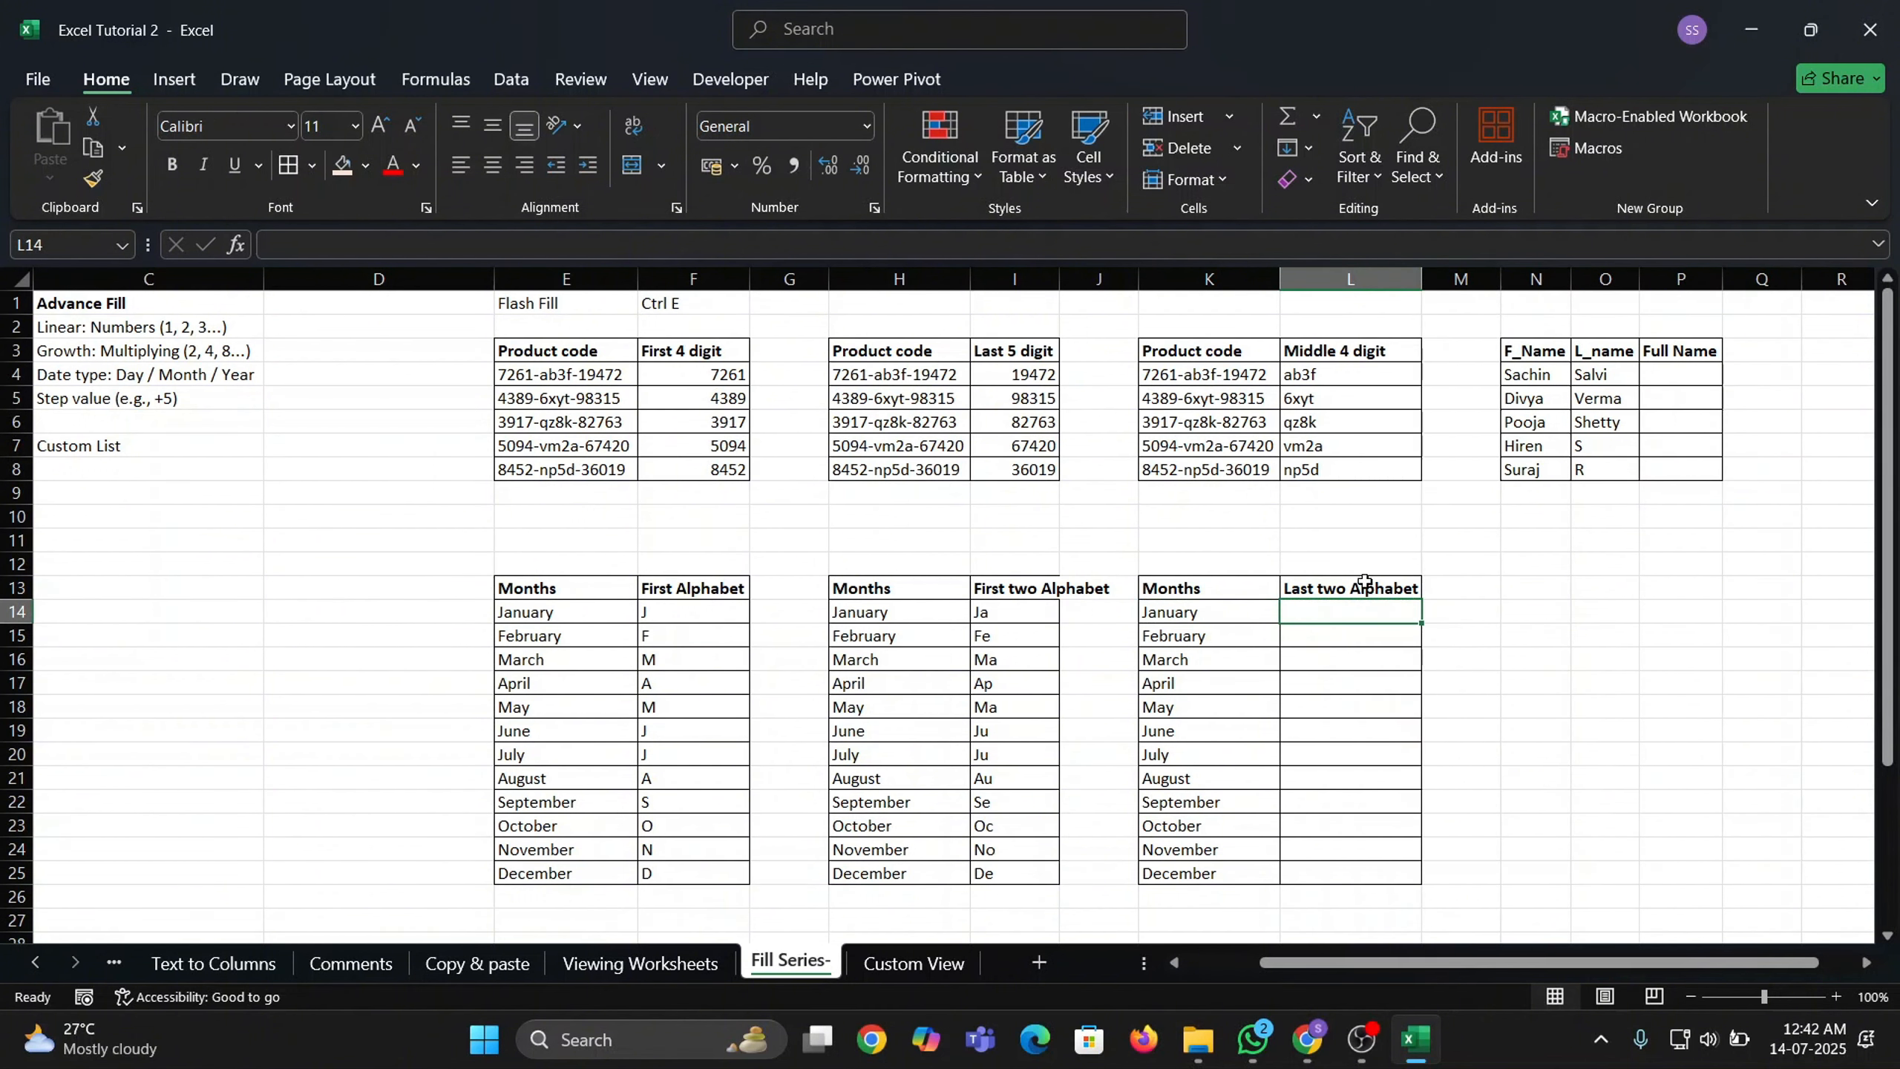
text(ry)
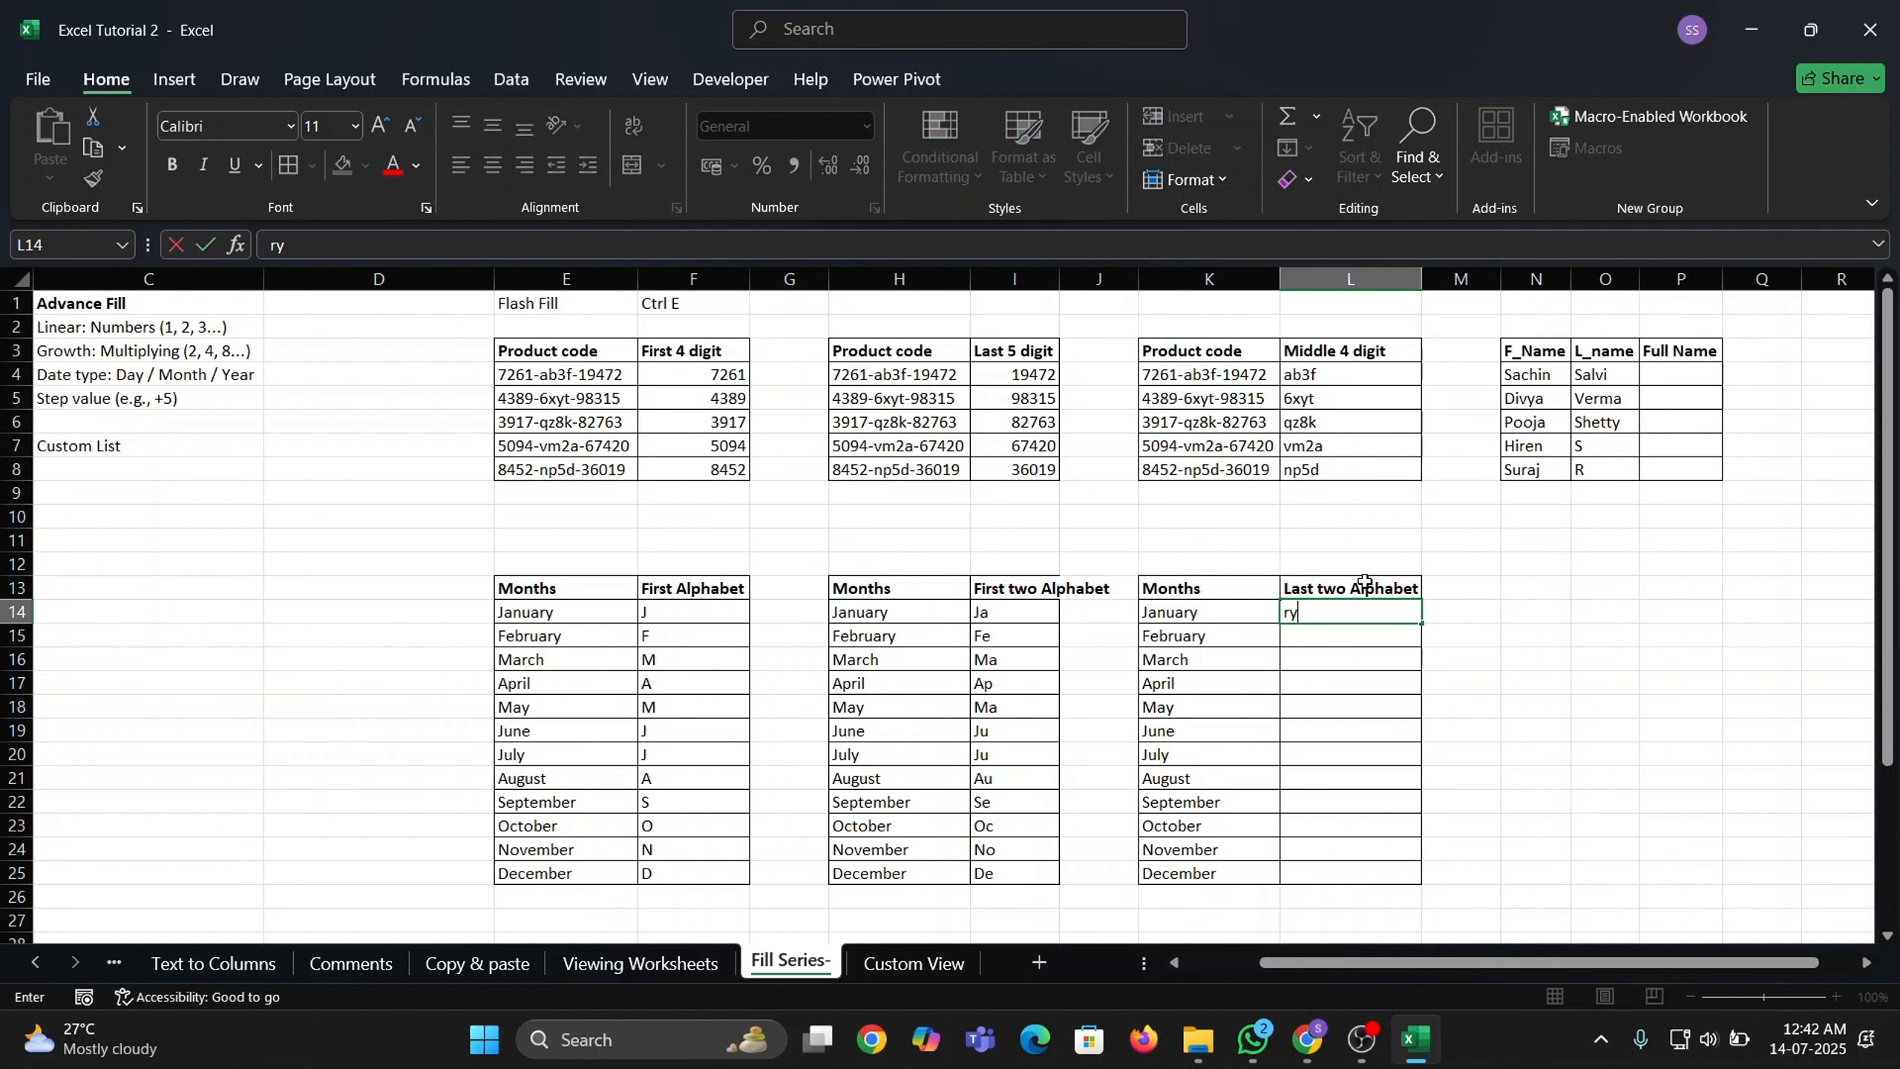
key(Return)
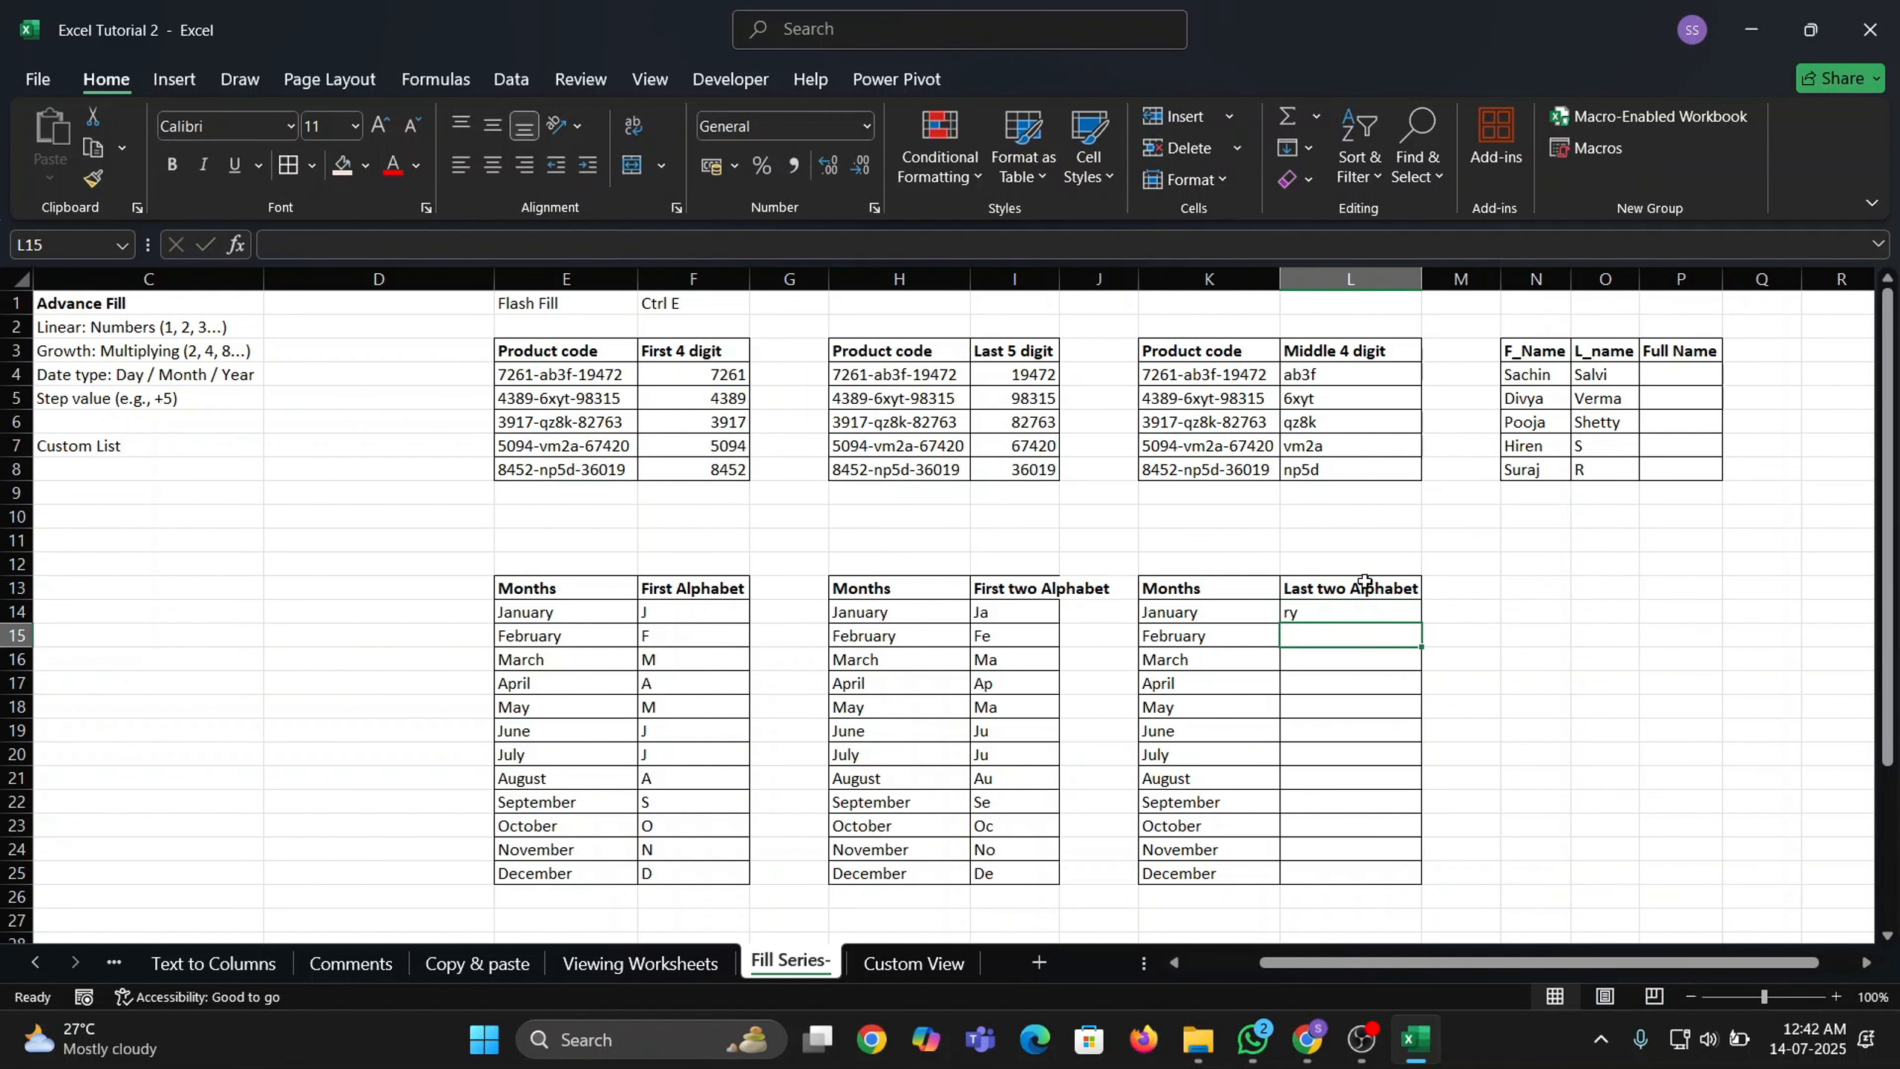
key(ctrl+e)
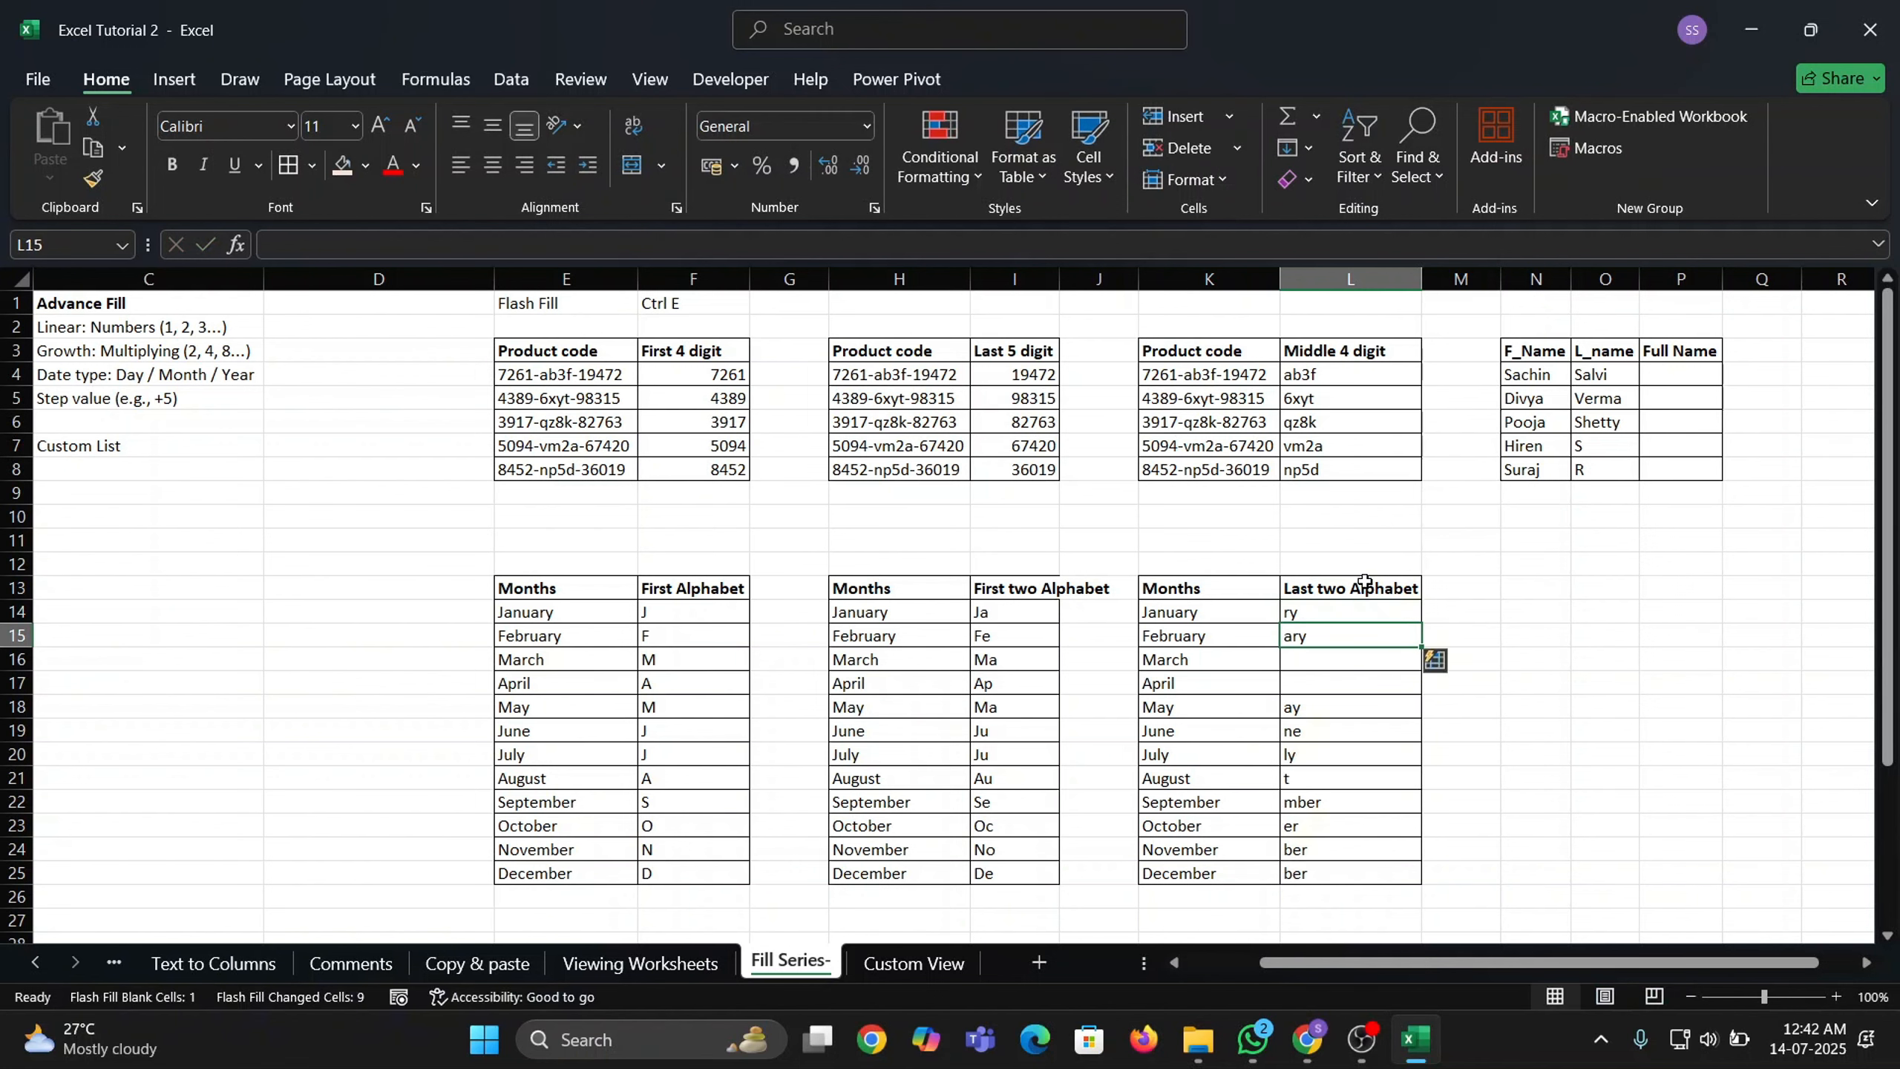
key(Down)
key(Left)
key(Right)
key(Up)
key(Down)
key(Down)
key(ctrl+Down)
key(ctrl+Down)
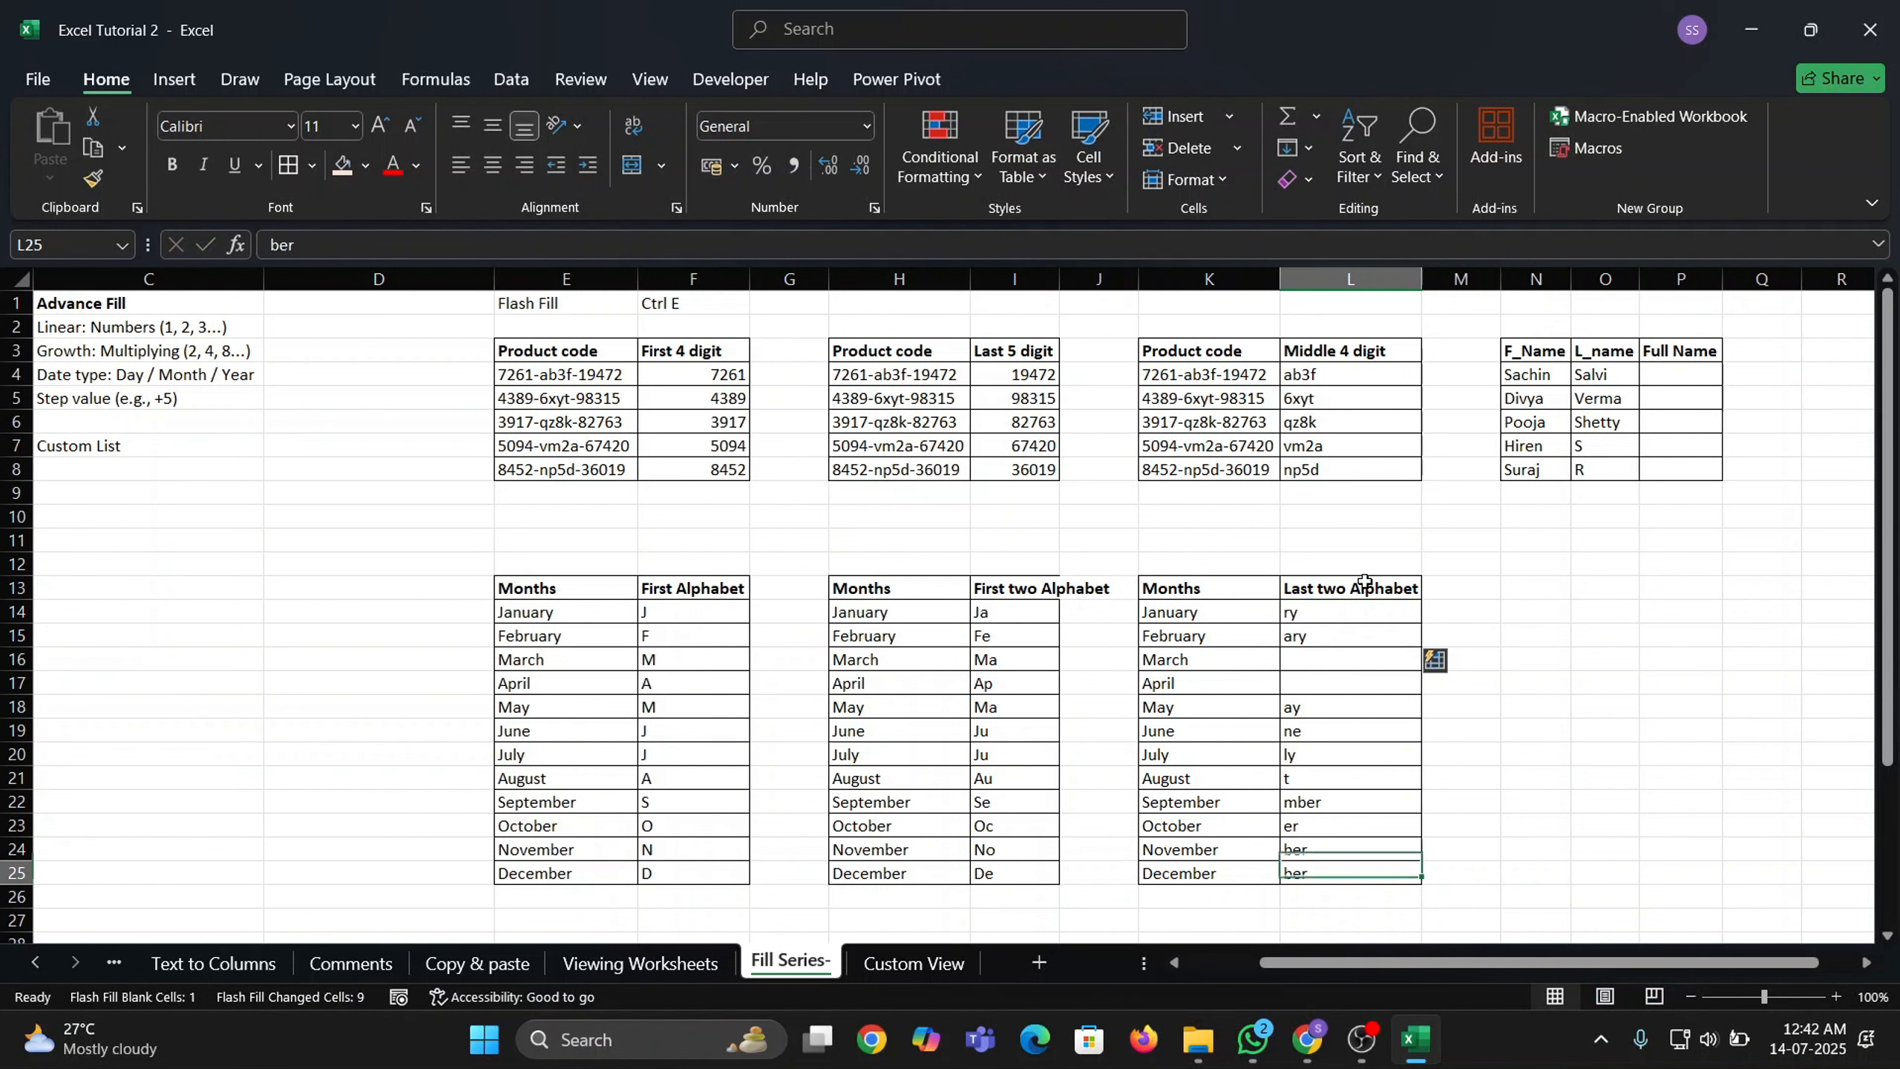
key(Up)
key(Up)
key(Up)
key(Up)
key(Up)
key(Up)
key(Up)
key(Up)
key(Up)
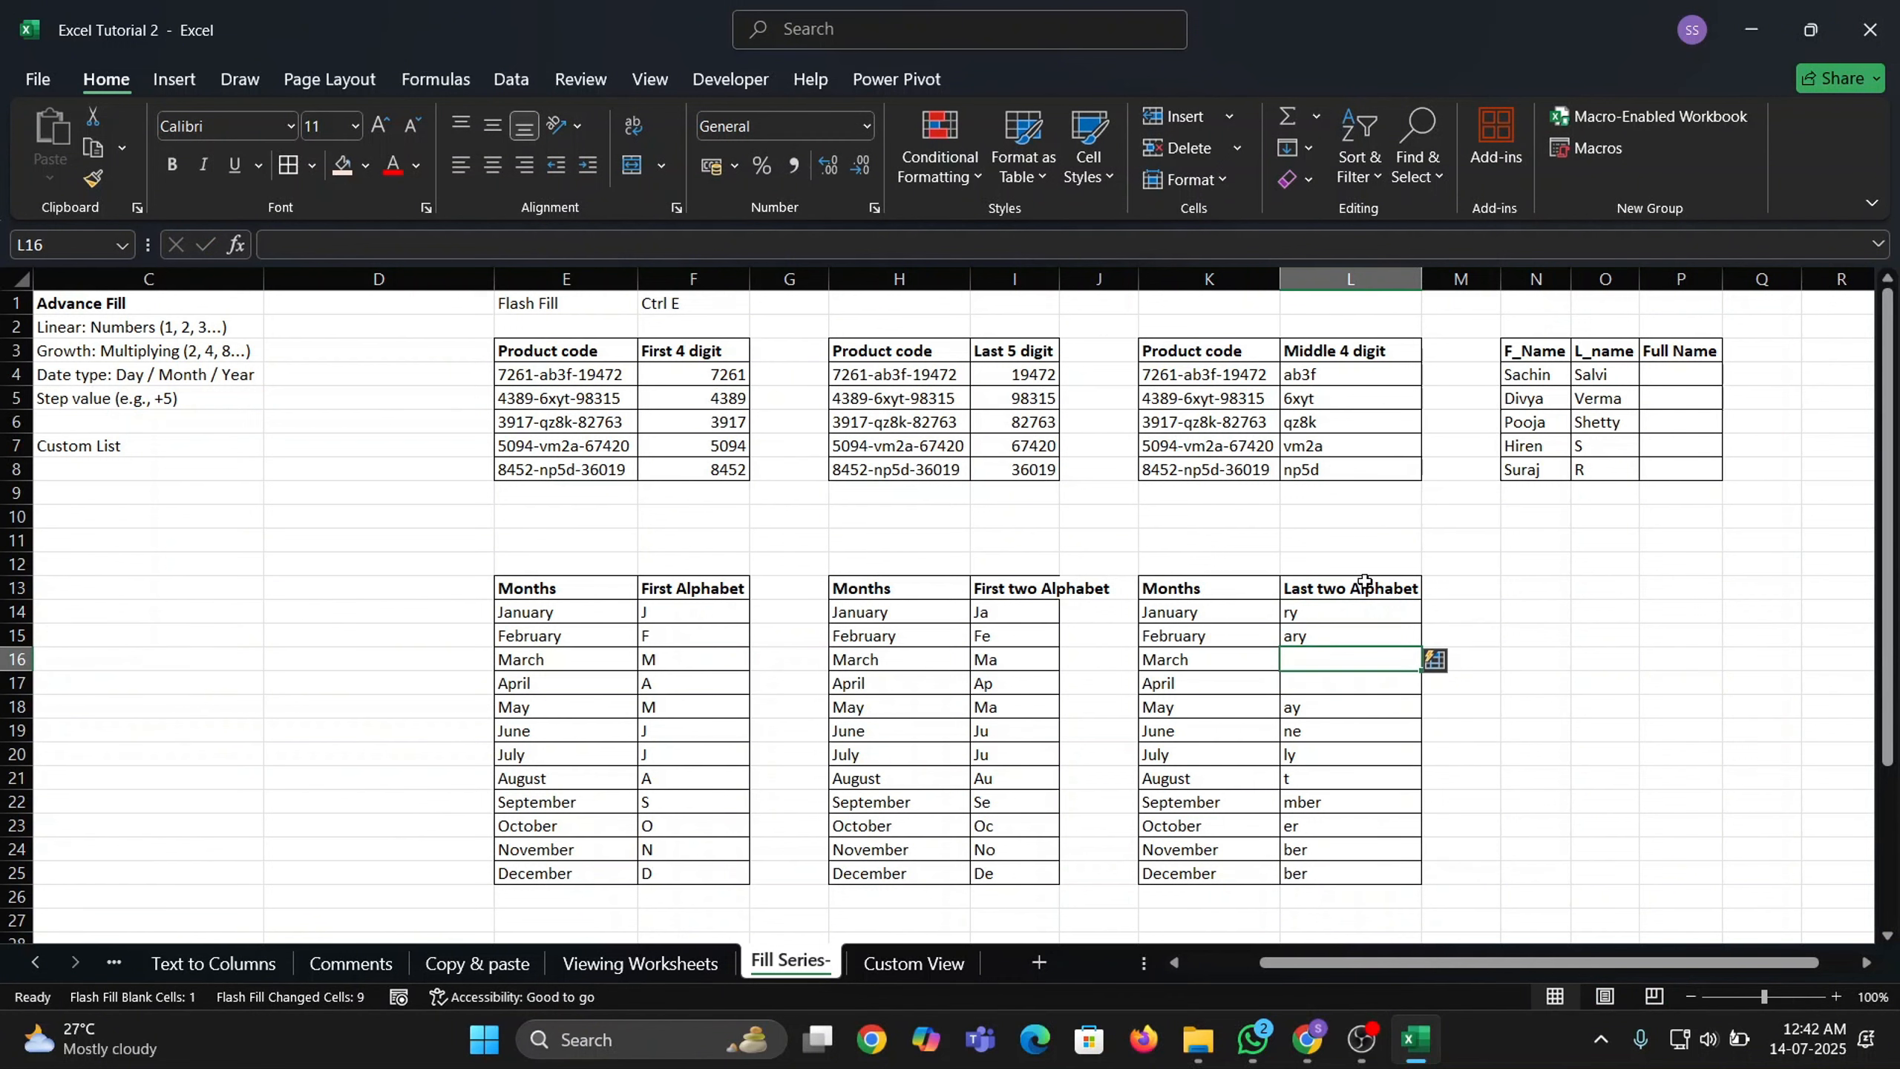
text(ch)
key(Return)
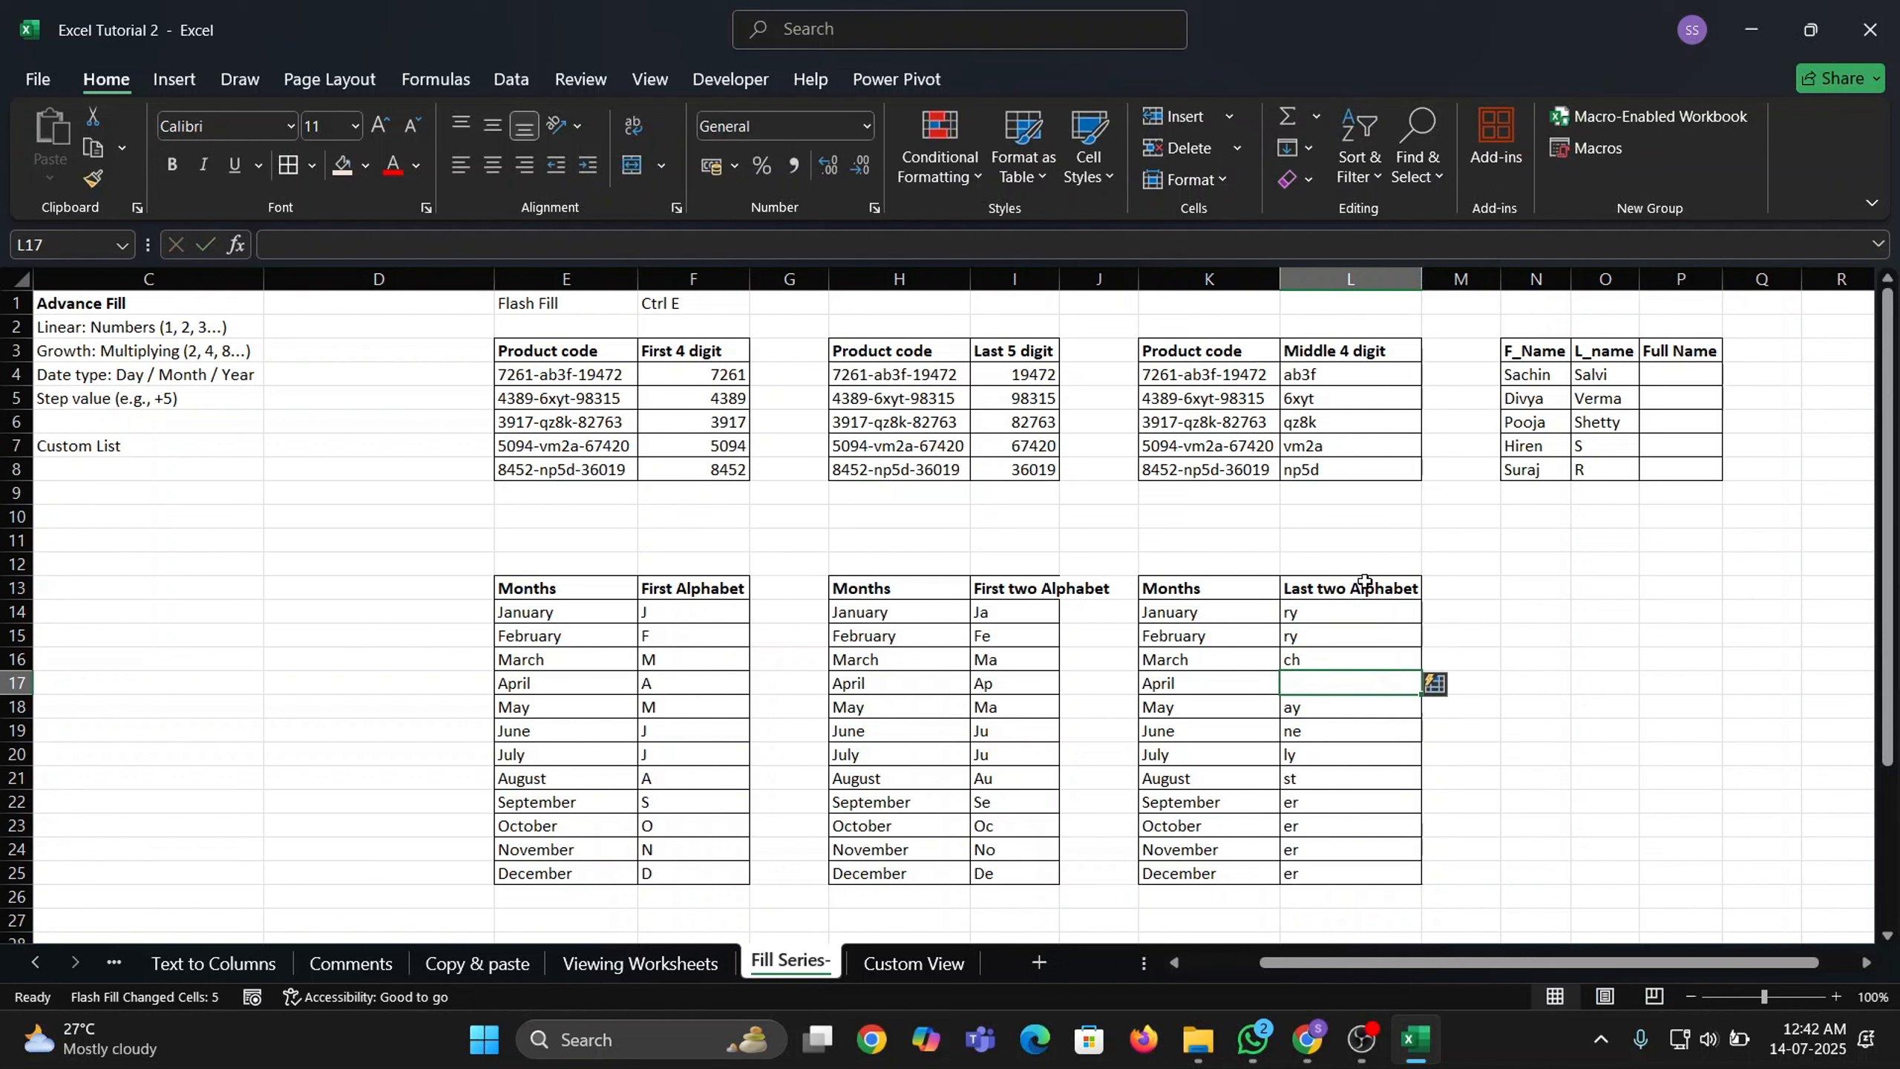
text(il)
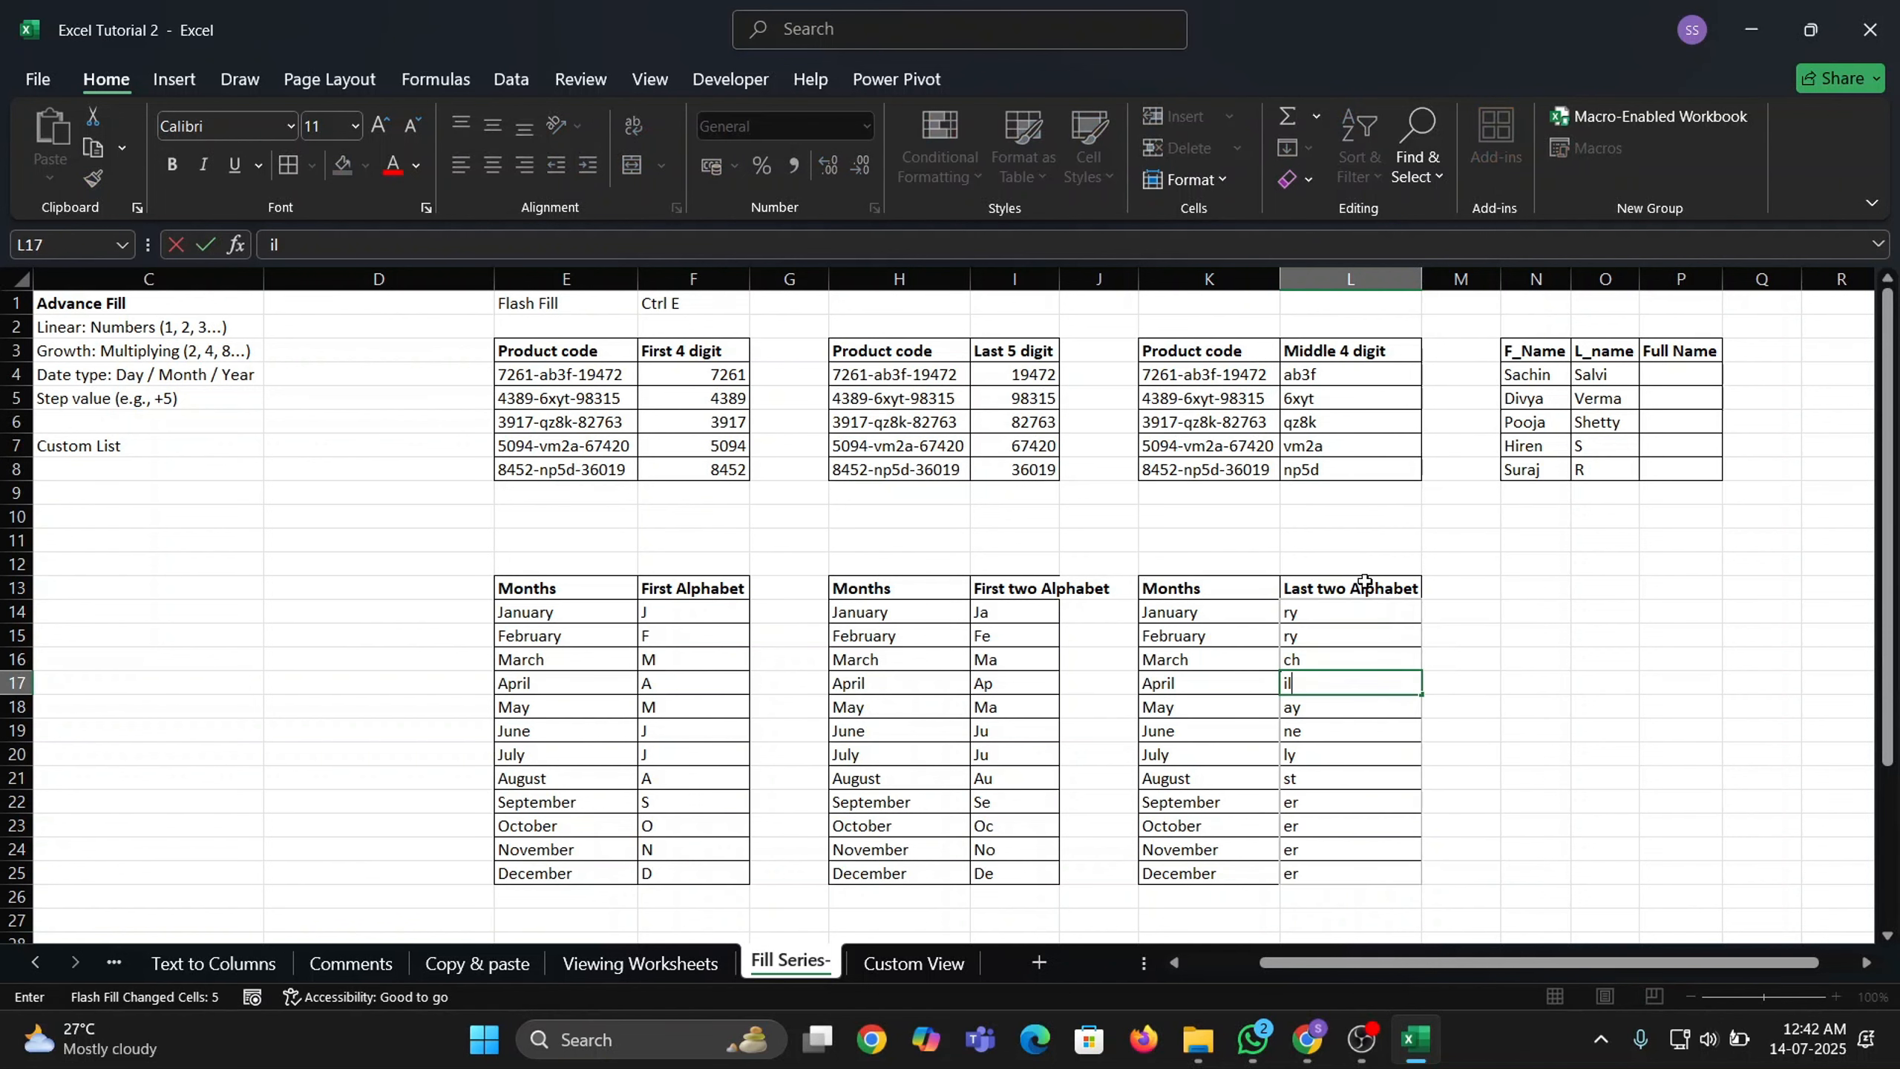
key(Return)
key(Down)
key(Up)
key(Up)
key(Up)
key(Up)
key(Up)
key(Up)
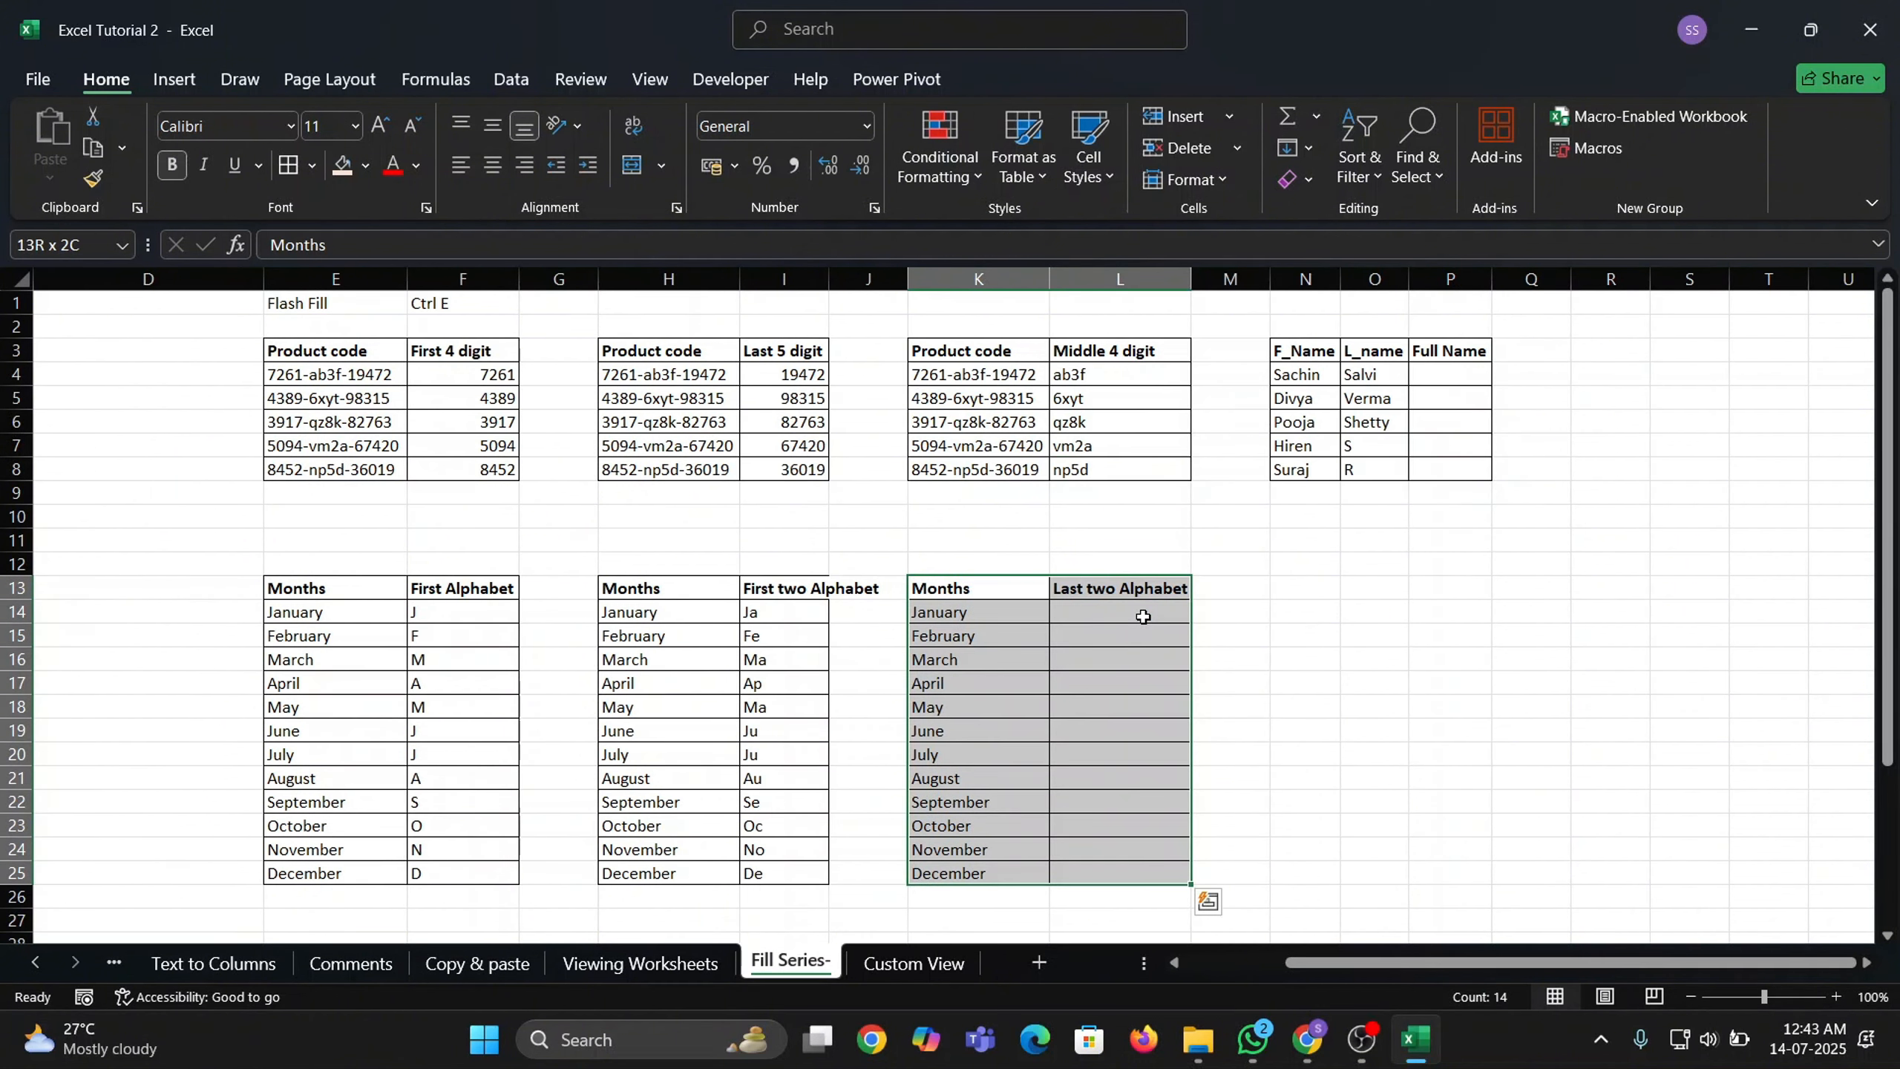
Enter ry in L14 and Flash Fill the months' last two letters down column L.
click(1143, 616)
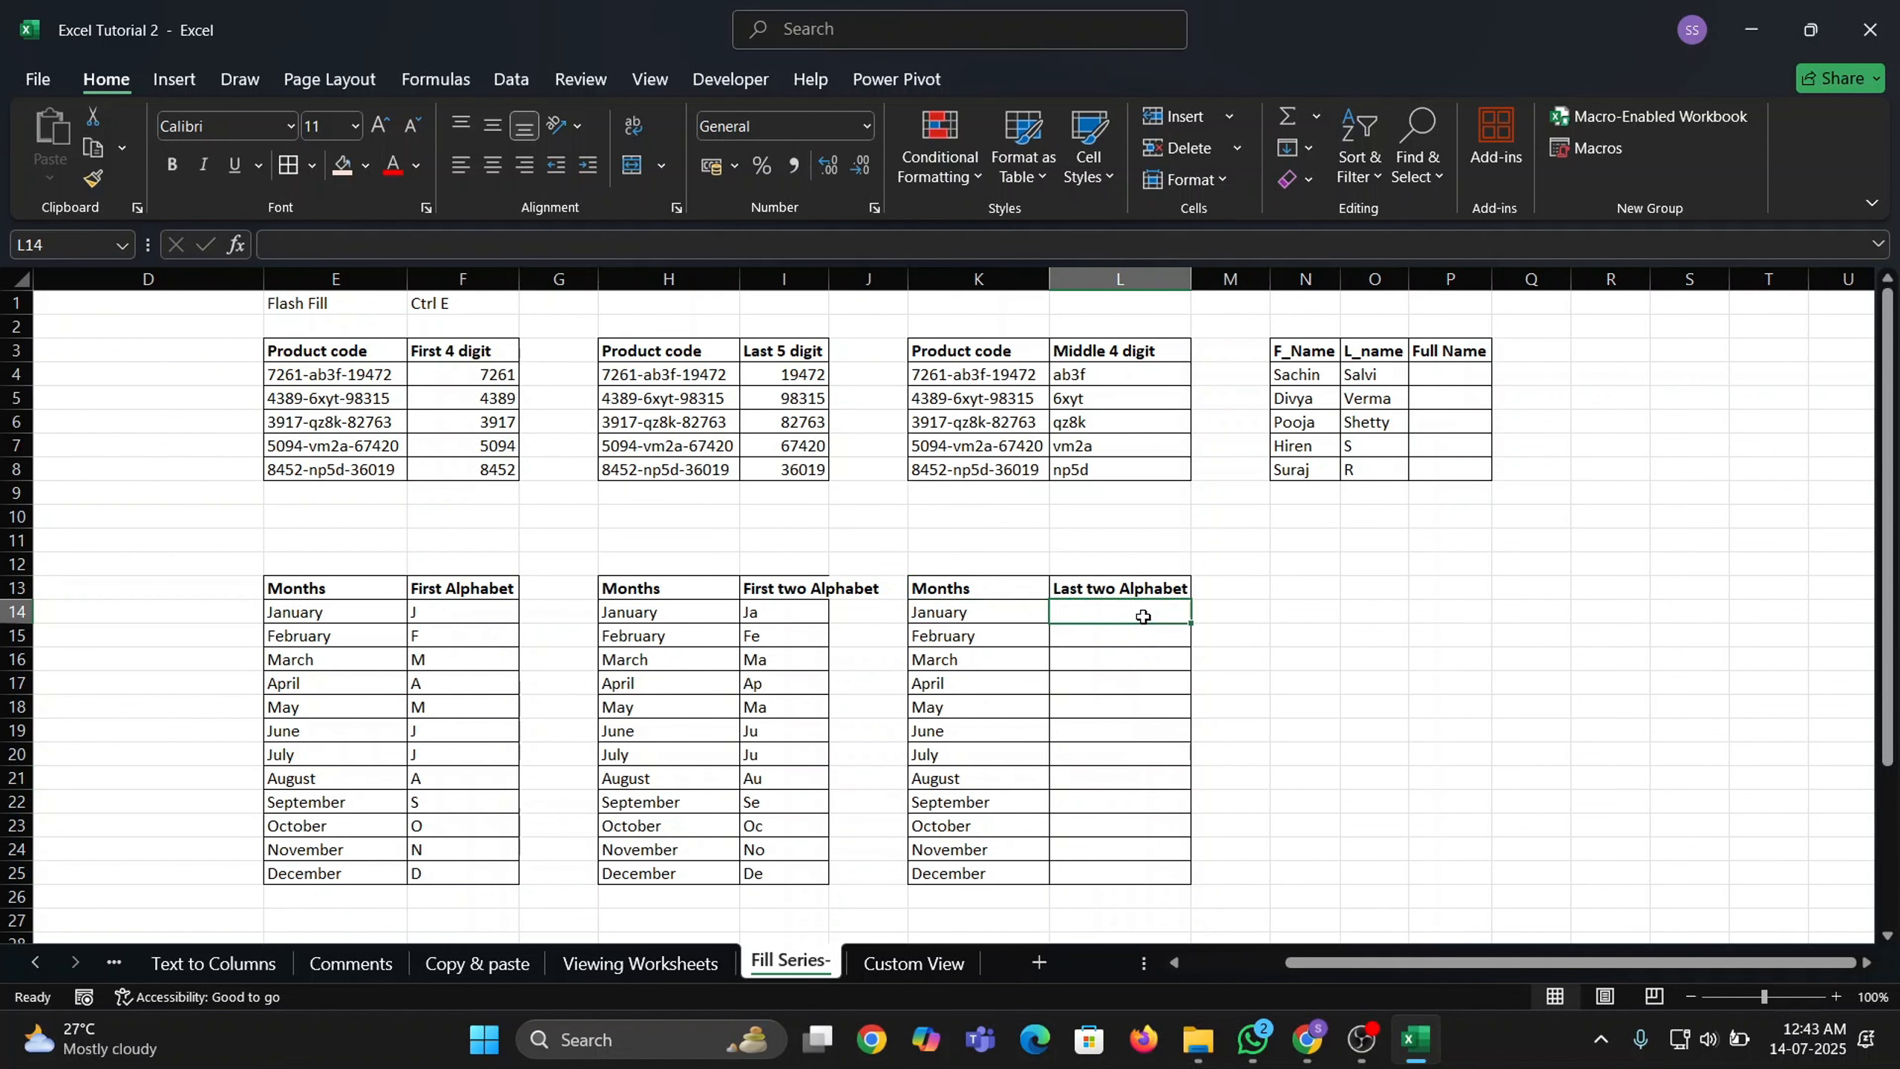
text(ry)
key(Return)
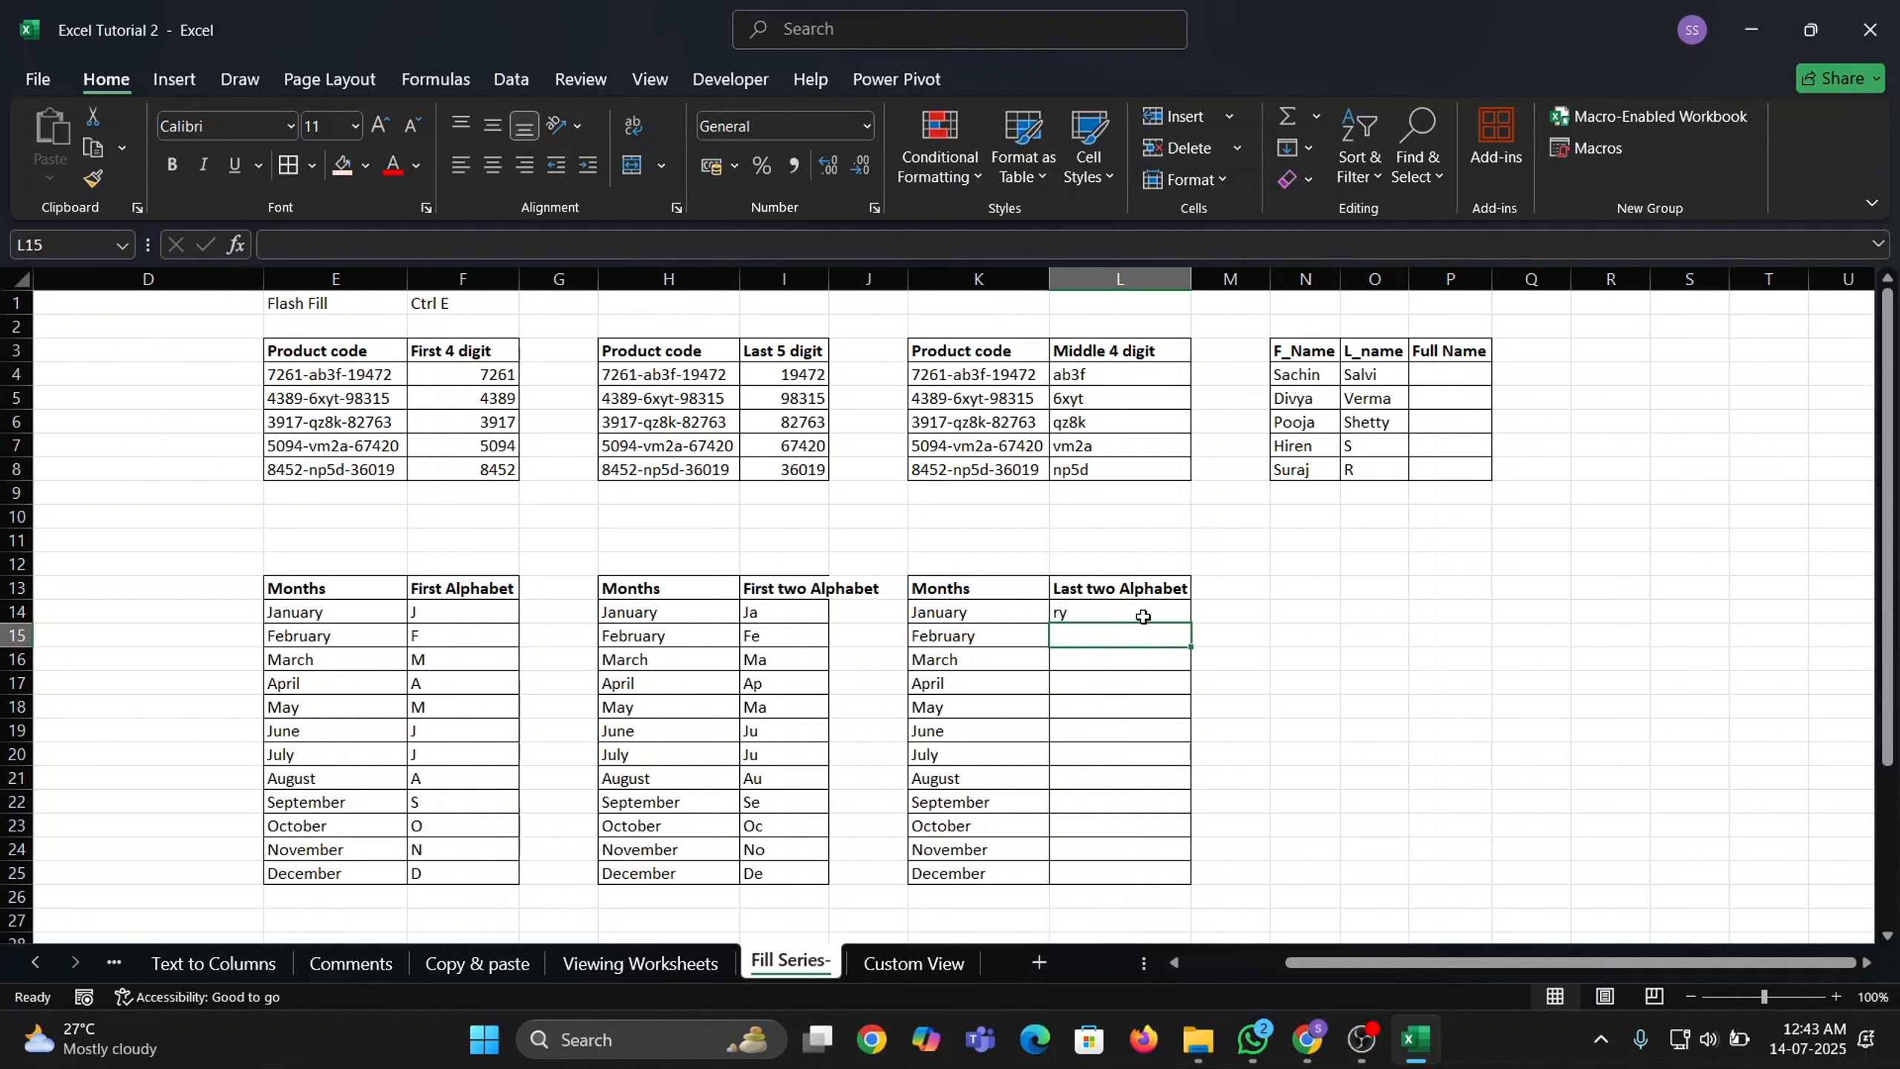
key(ctrl+e)
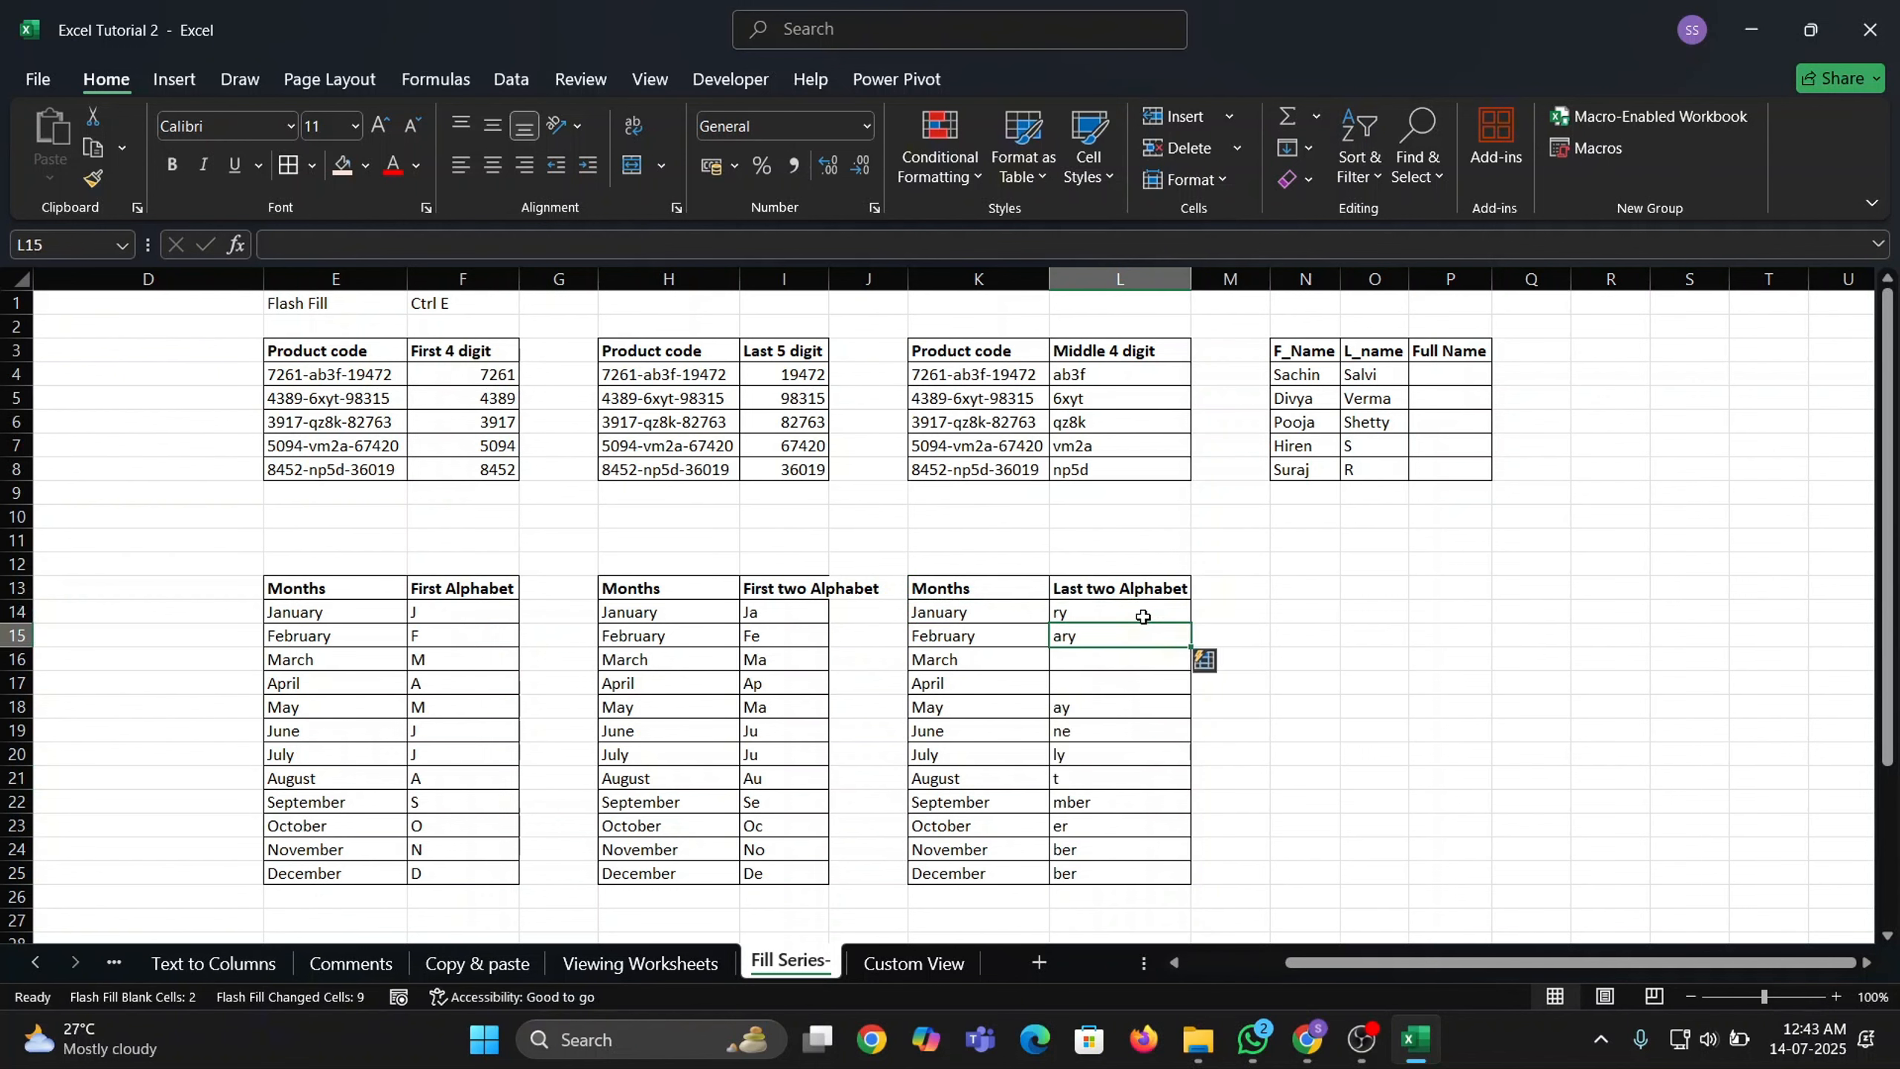
Correct March's entry in L16 to ch so Flash Fill updates the remaining months.
key(Down)
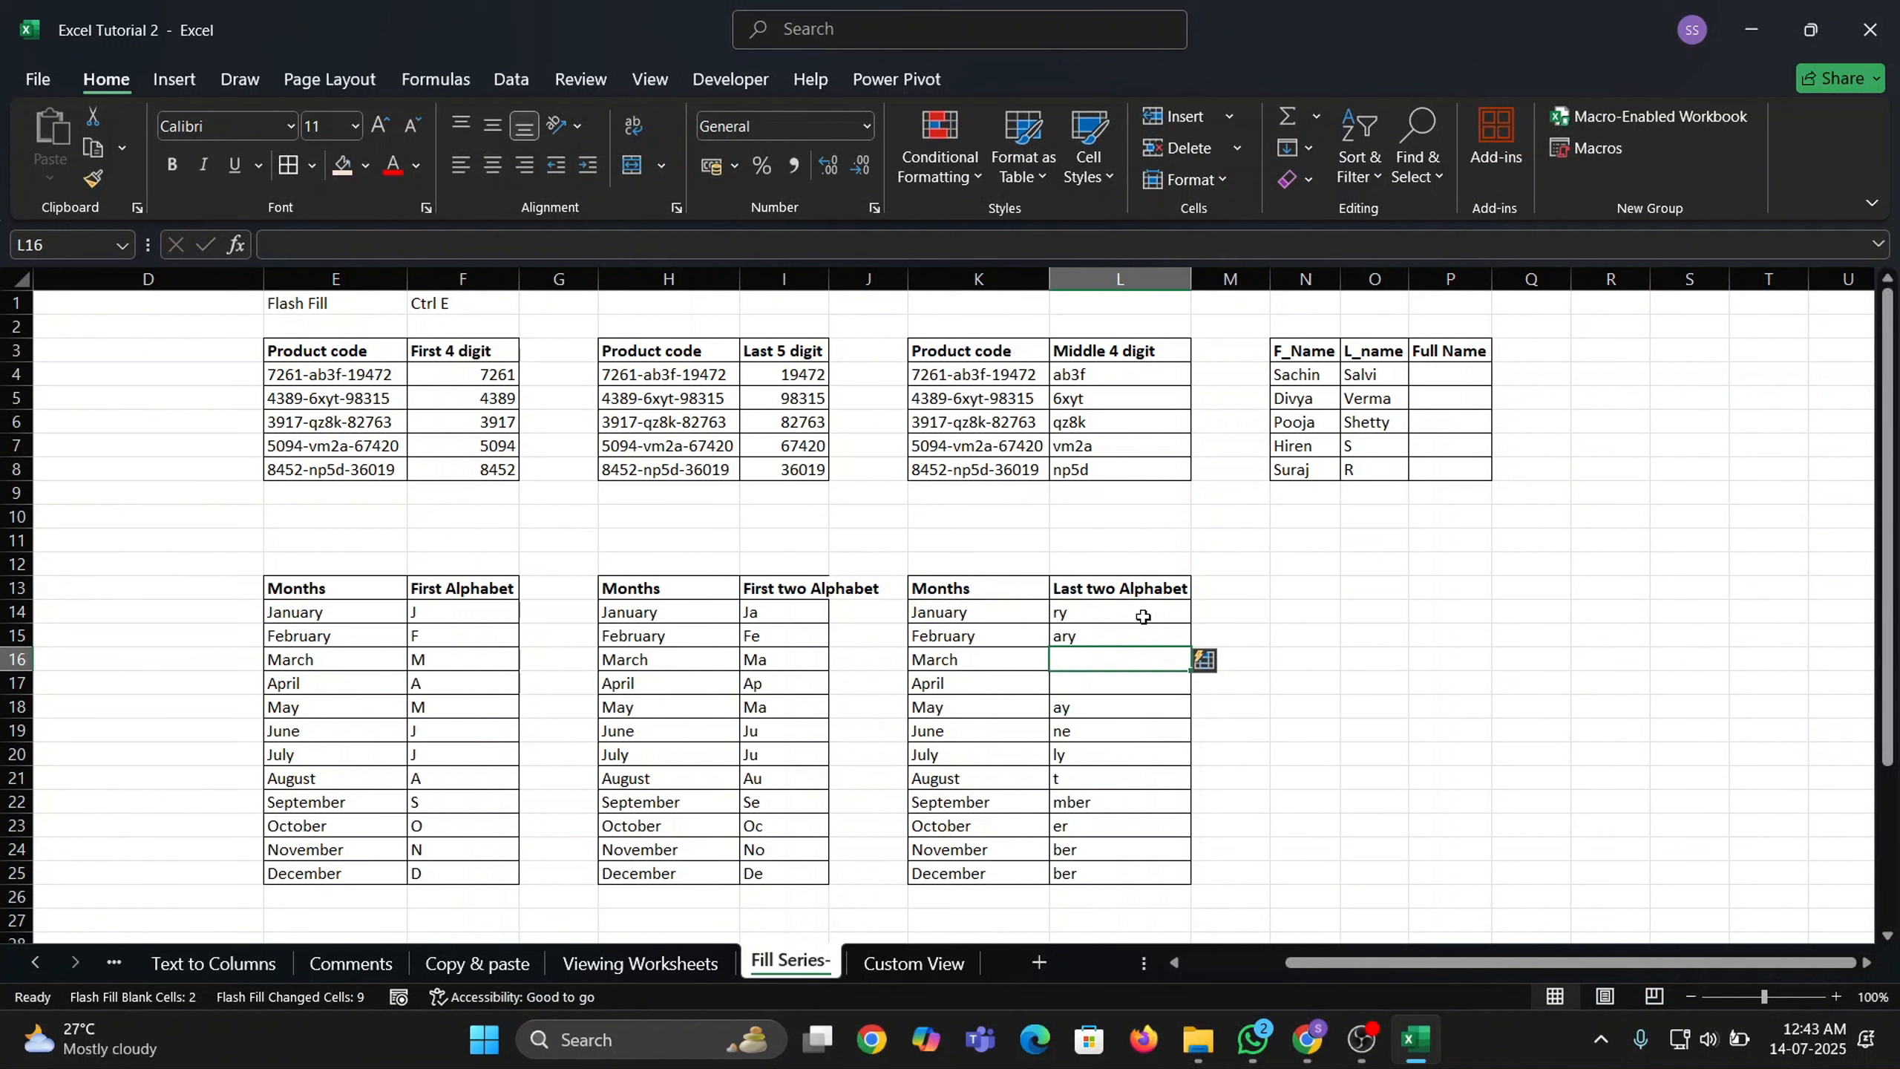
text(ch)
key(Return)
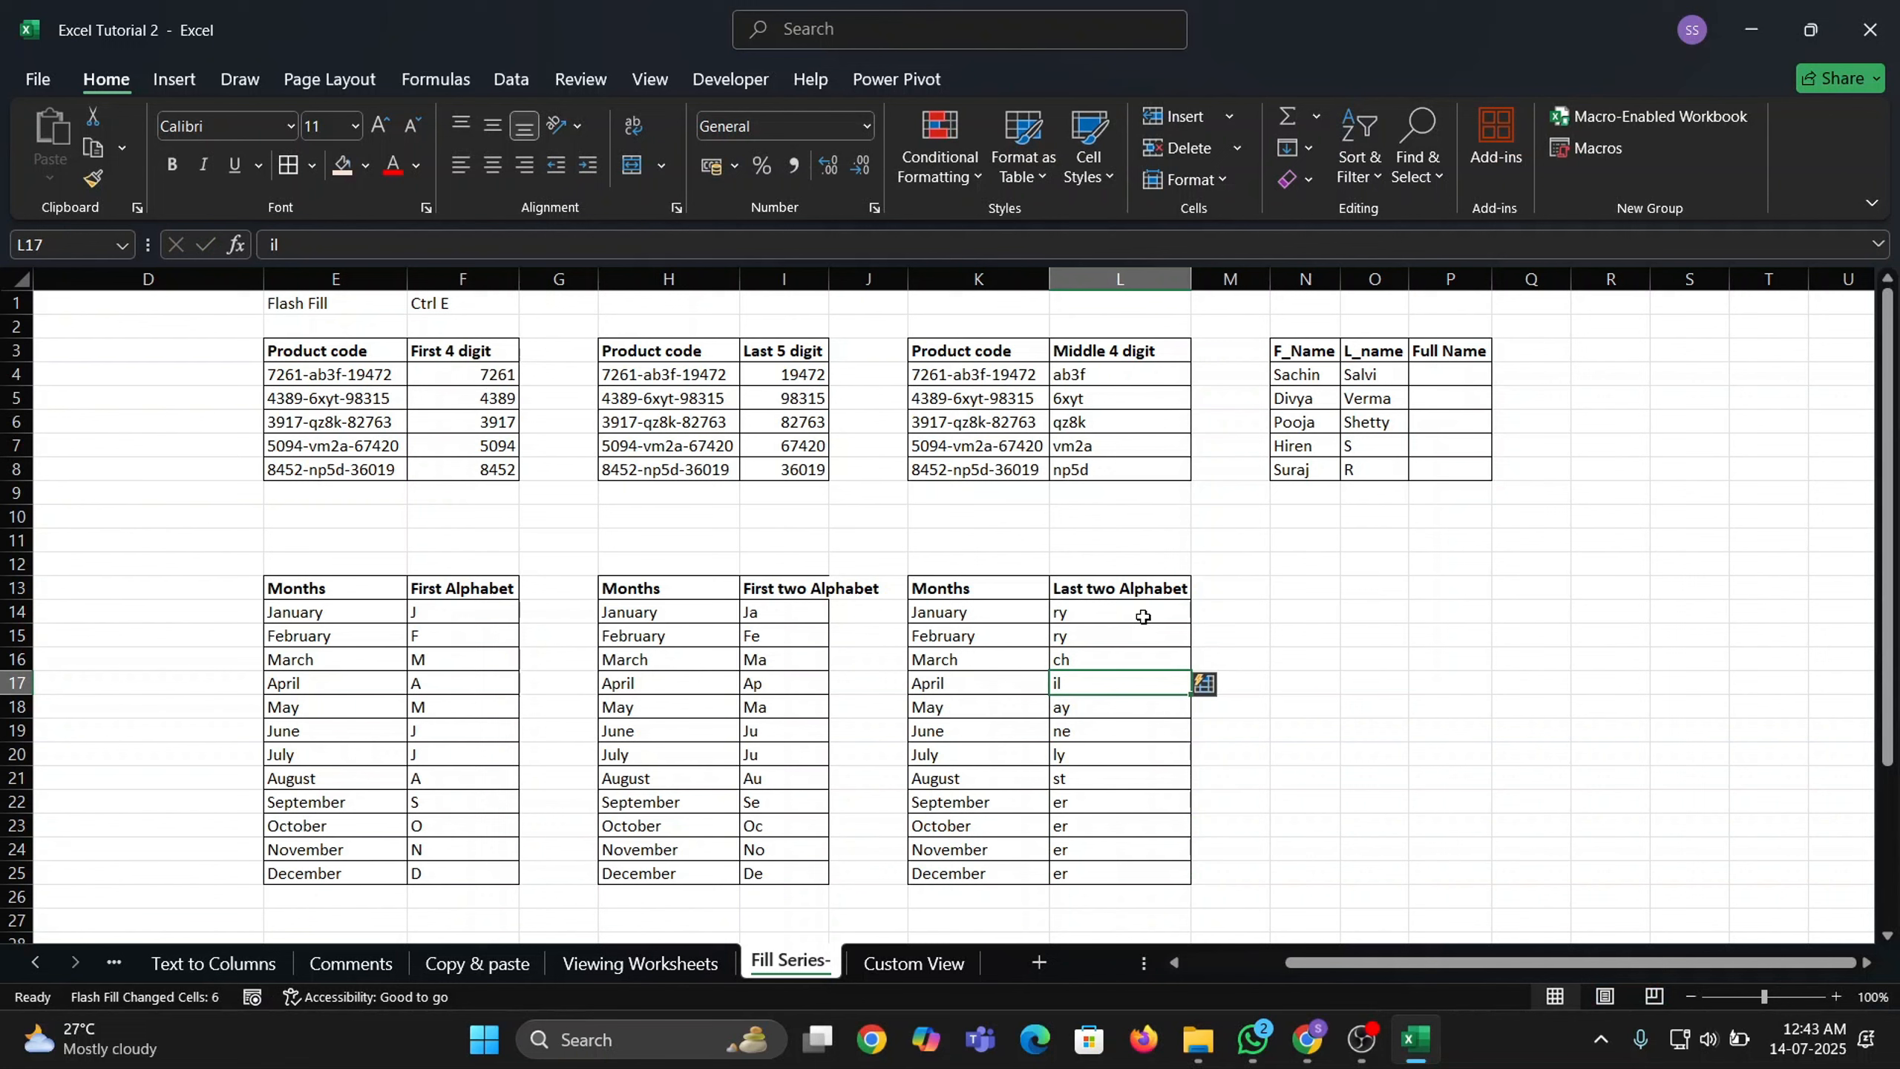
key(Down)
key(Up)
key(ctrl+Up)
key(Right)
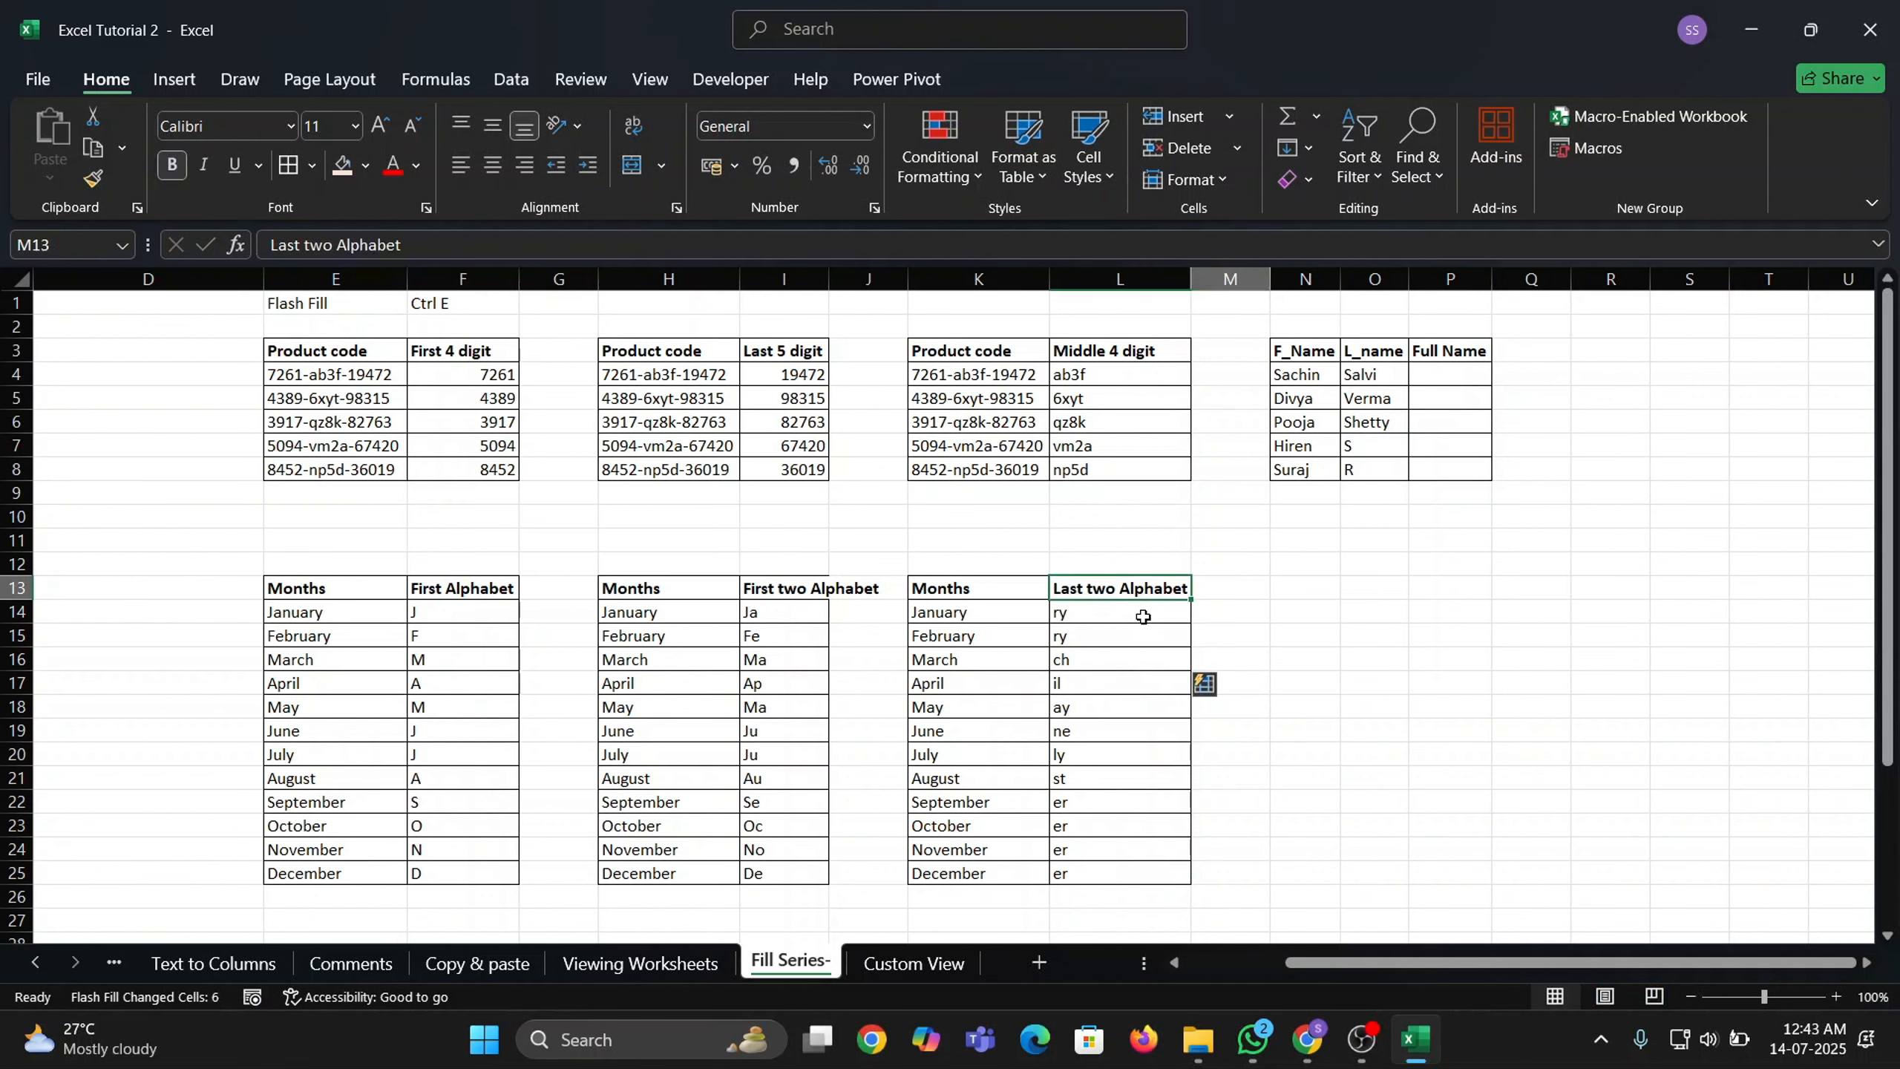
key(Right)
key(Up)
key(ctrl+Up)
key(ctrl+Up)
key(ctrl+Up)
Type the first person's hyphenated first and last name in P4 and Flash Fill P5:P8.
key(Right)
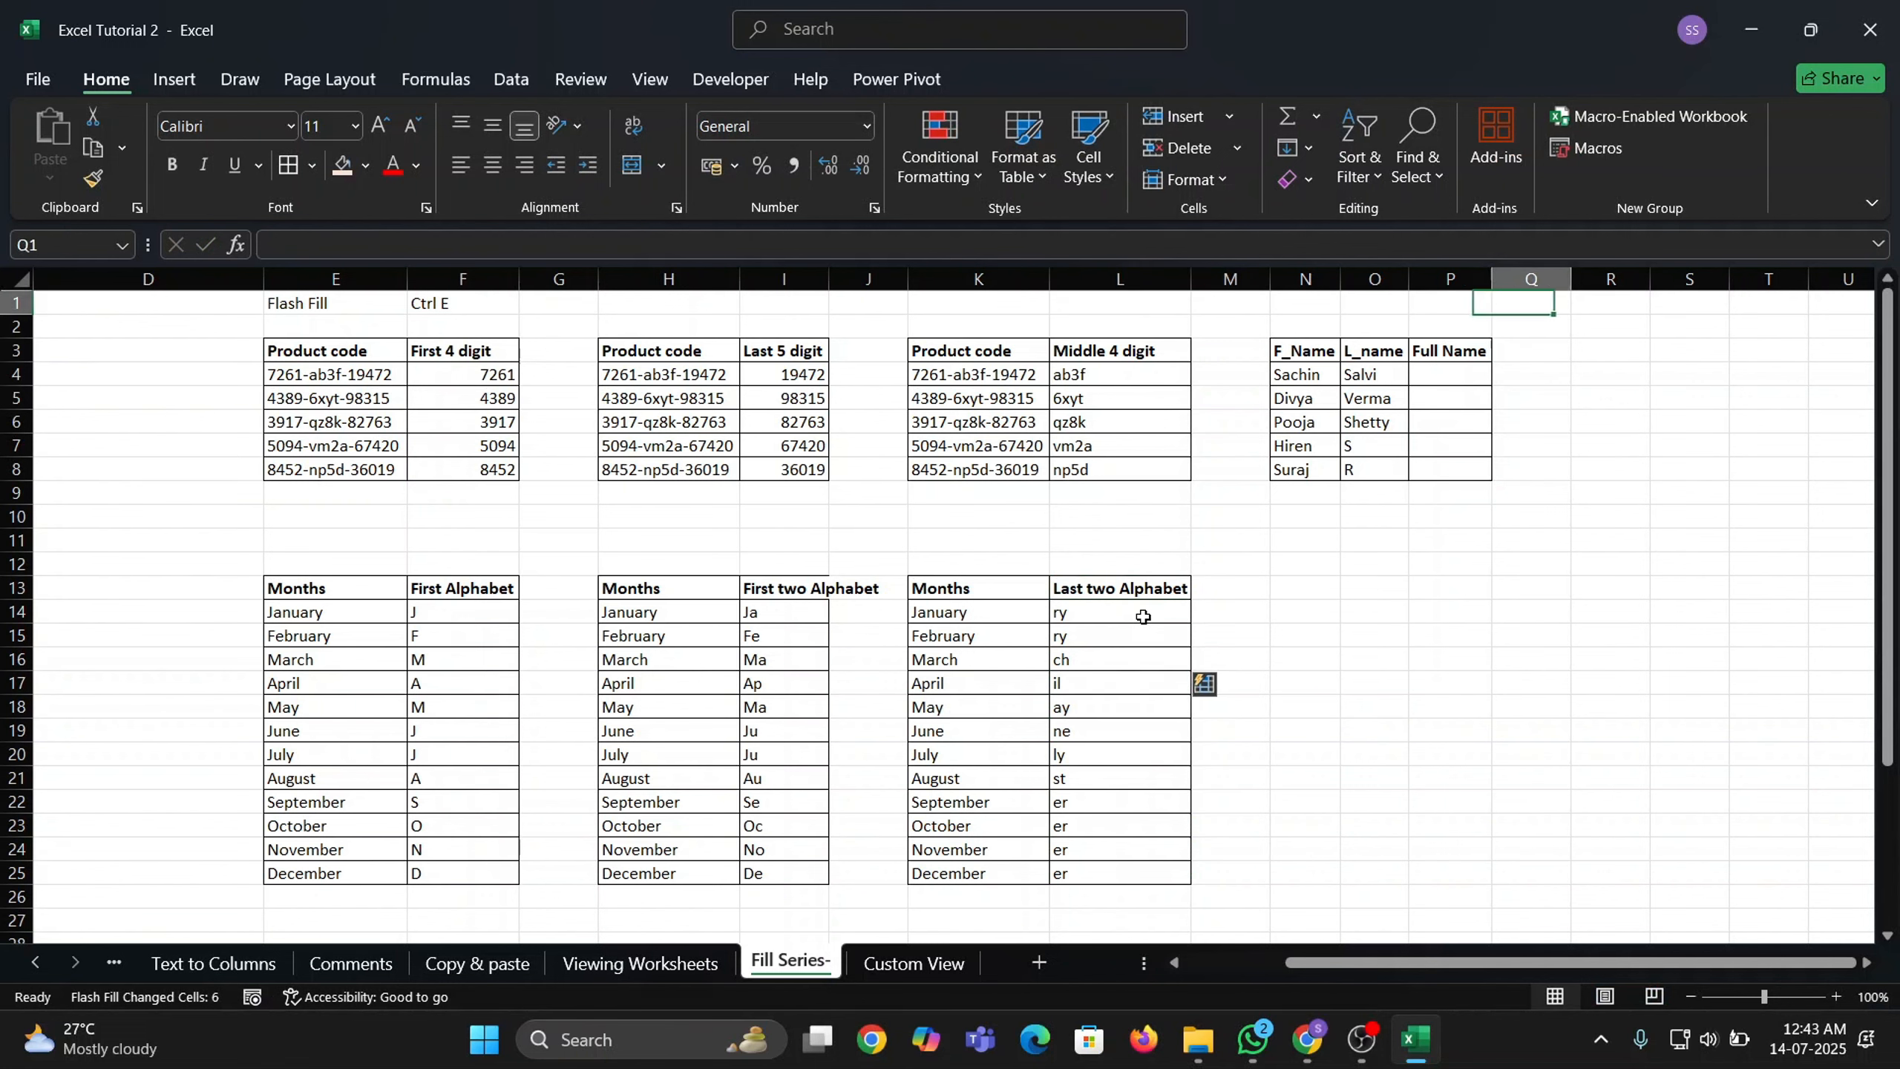
key(Down)
key(Left)
key(Down)
key(Down)
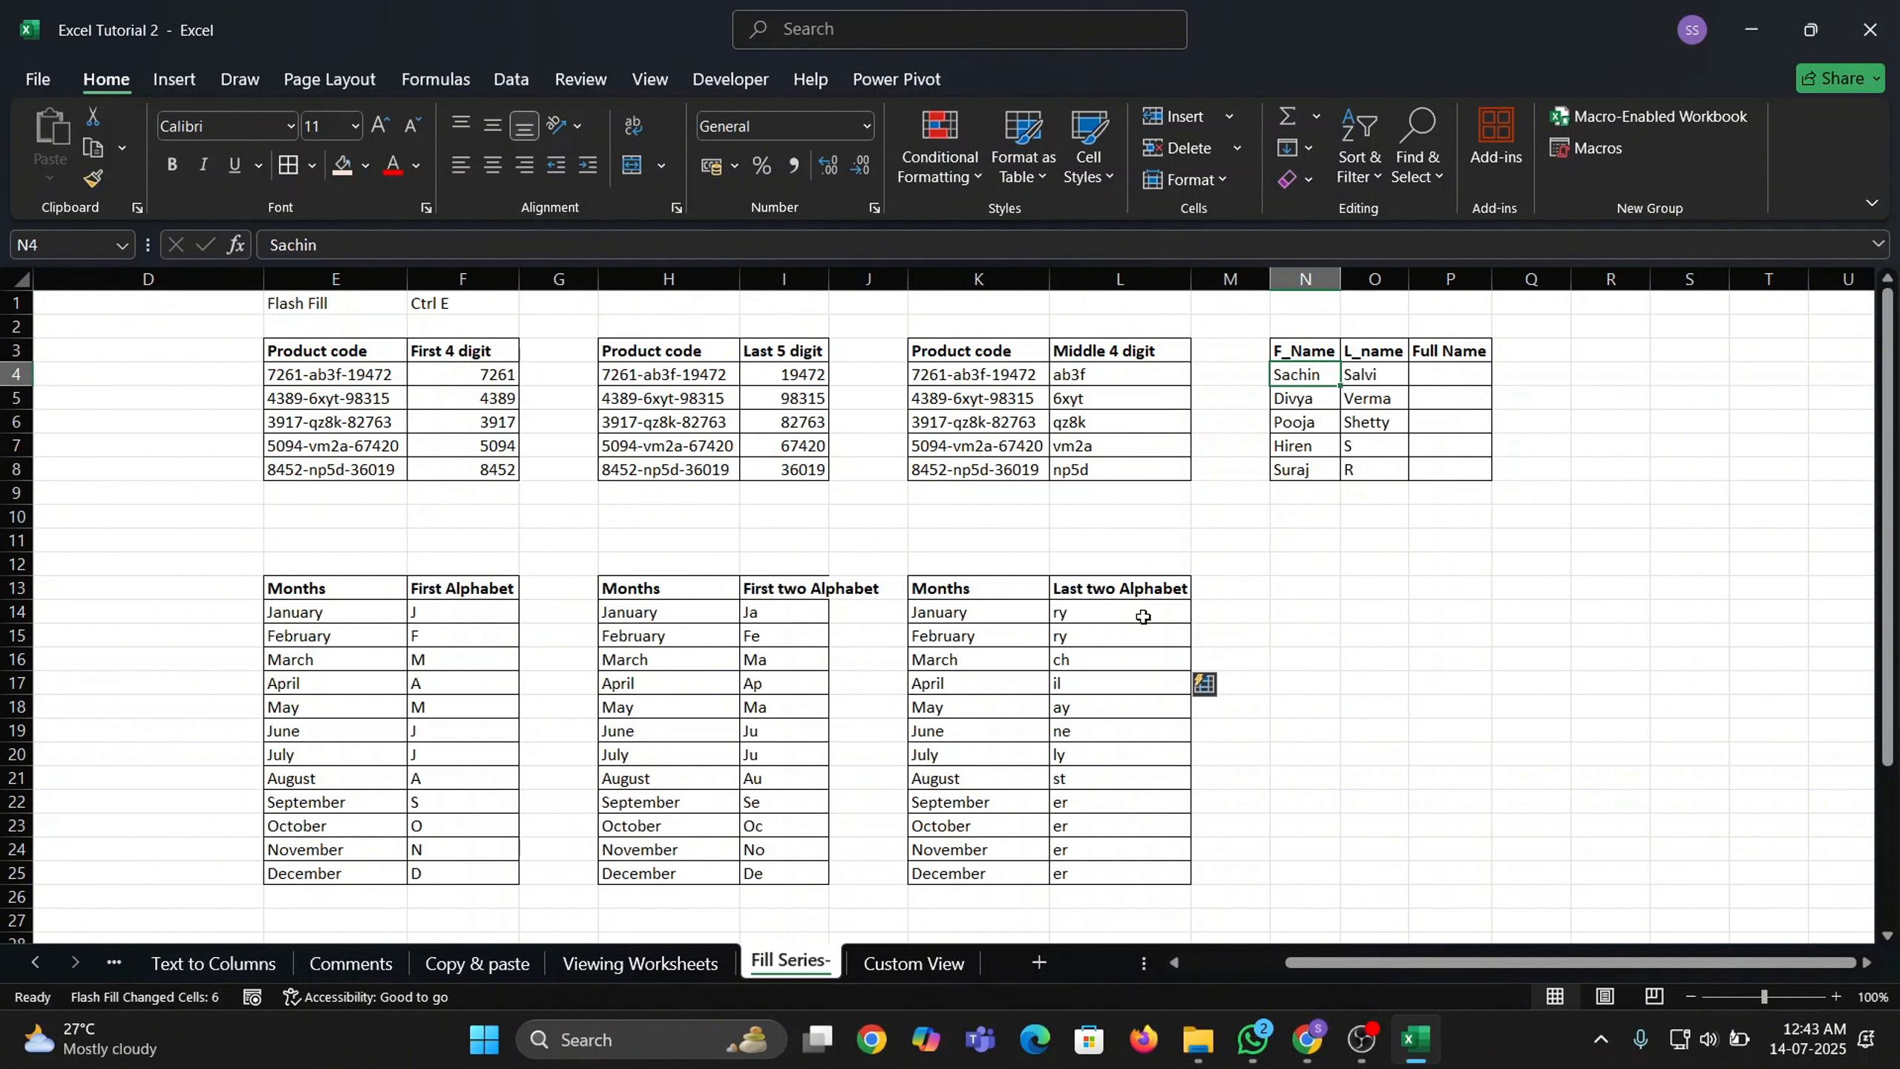
key(Up)
key(Right)
key(Down)
key(Left)
key(Right)
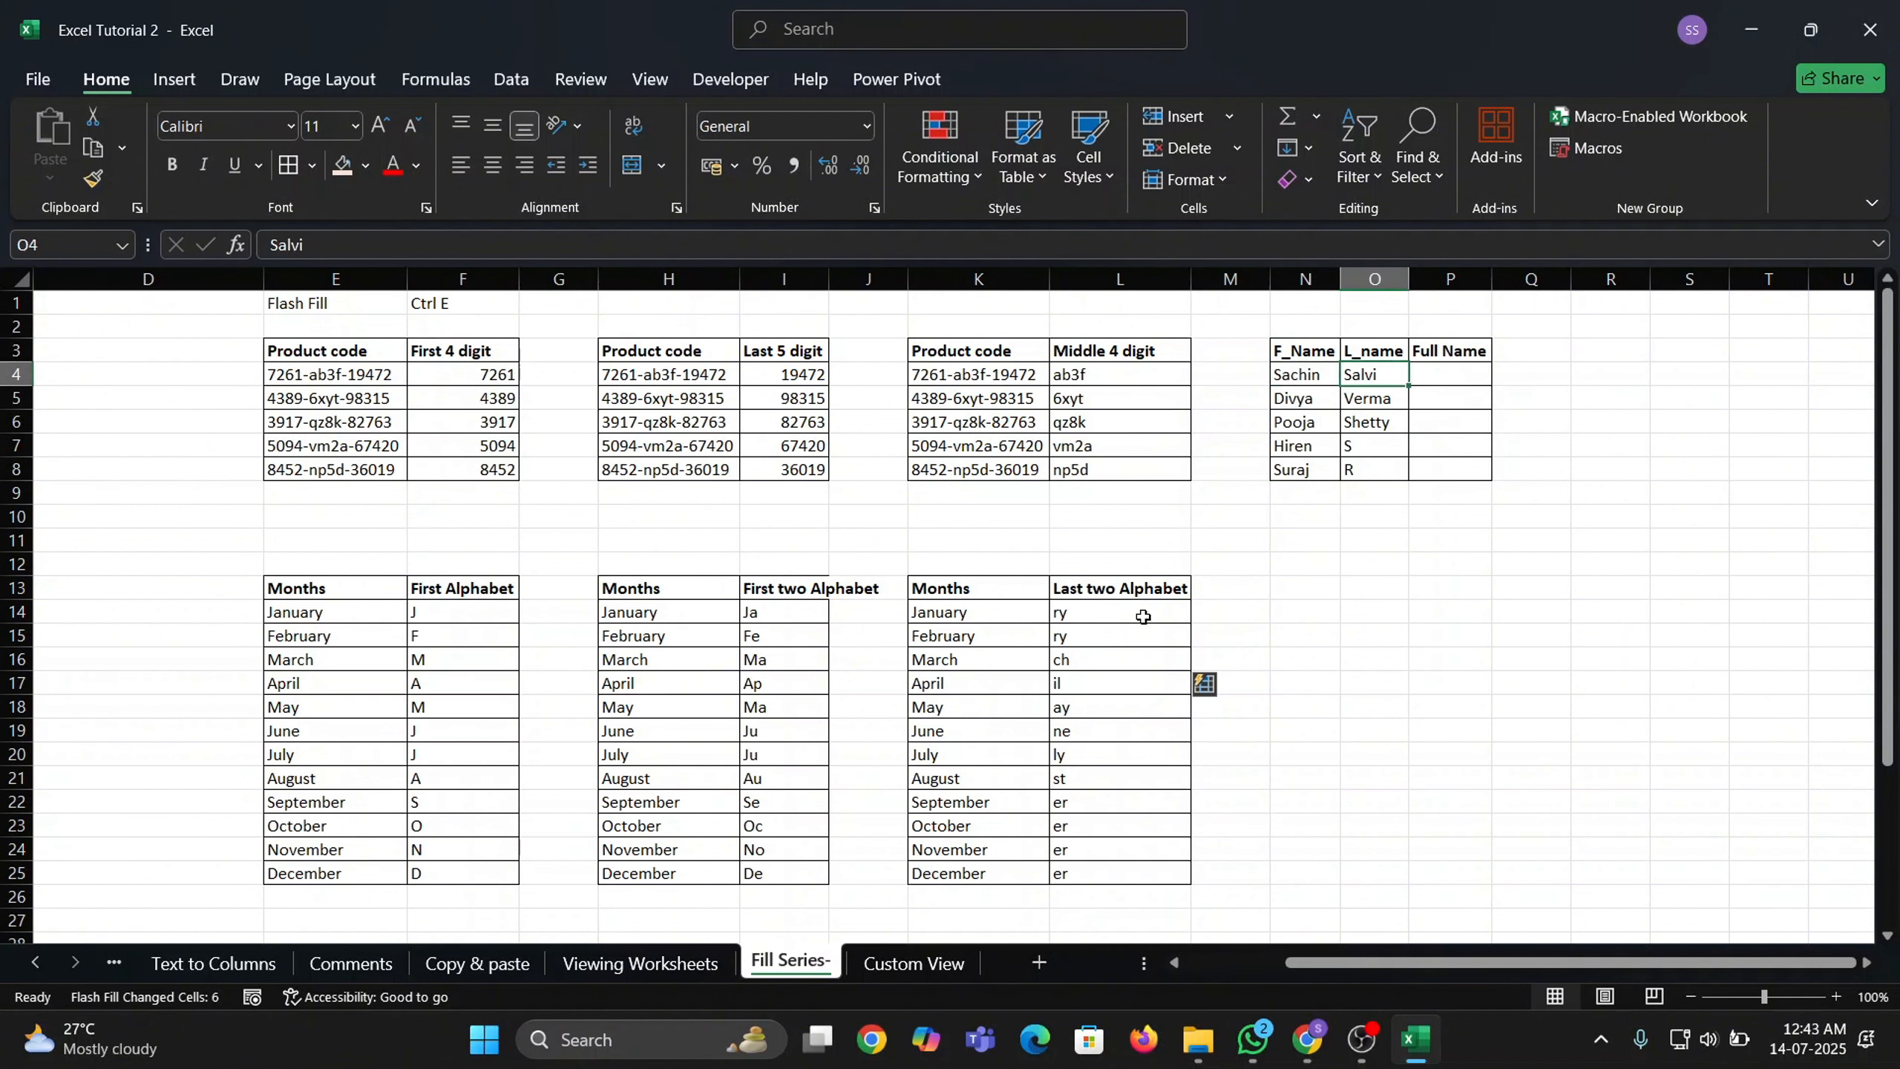
key(Right)
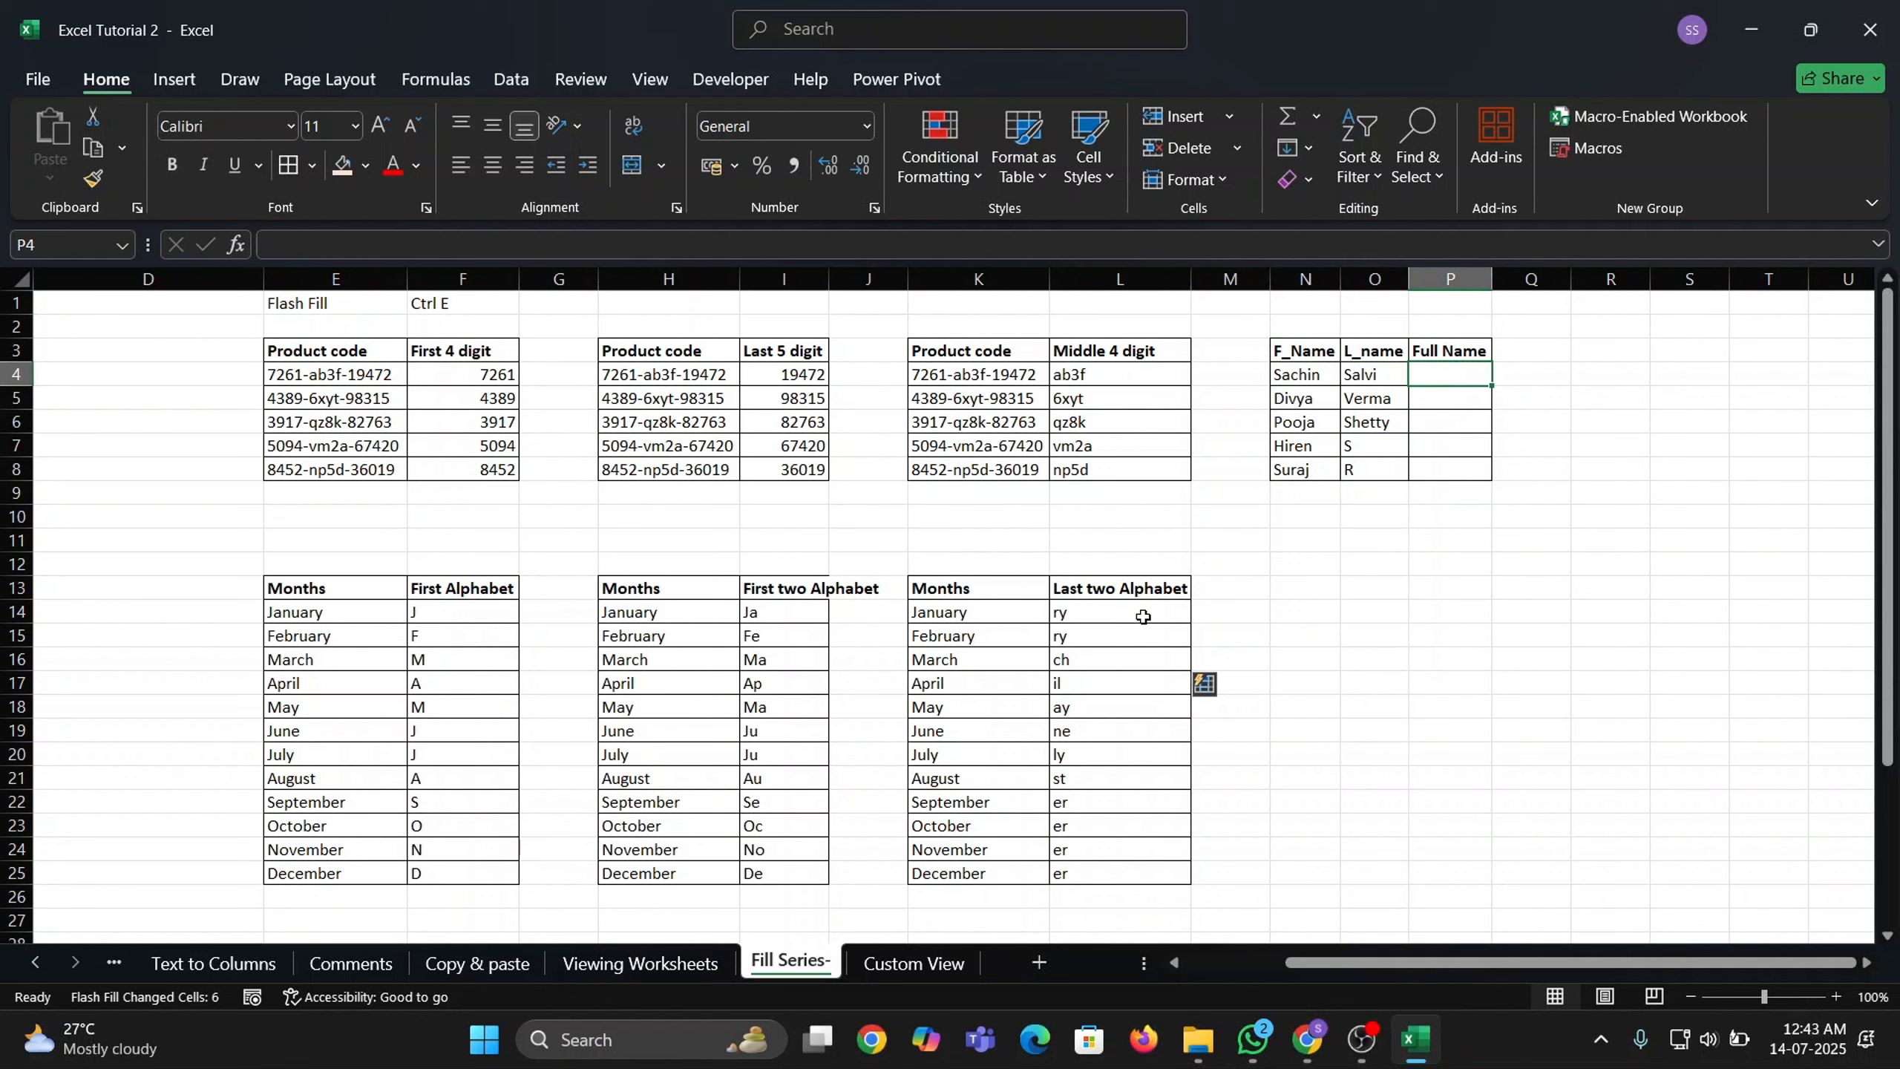
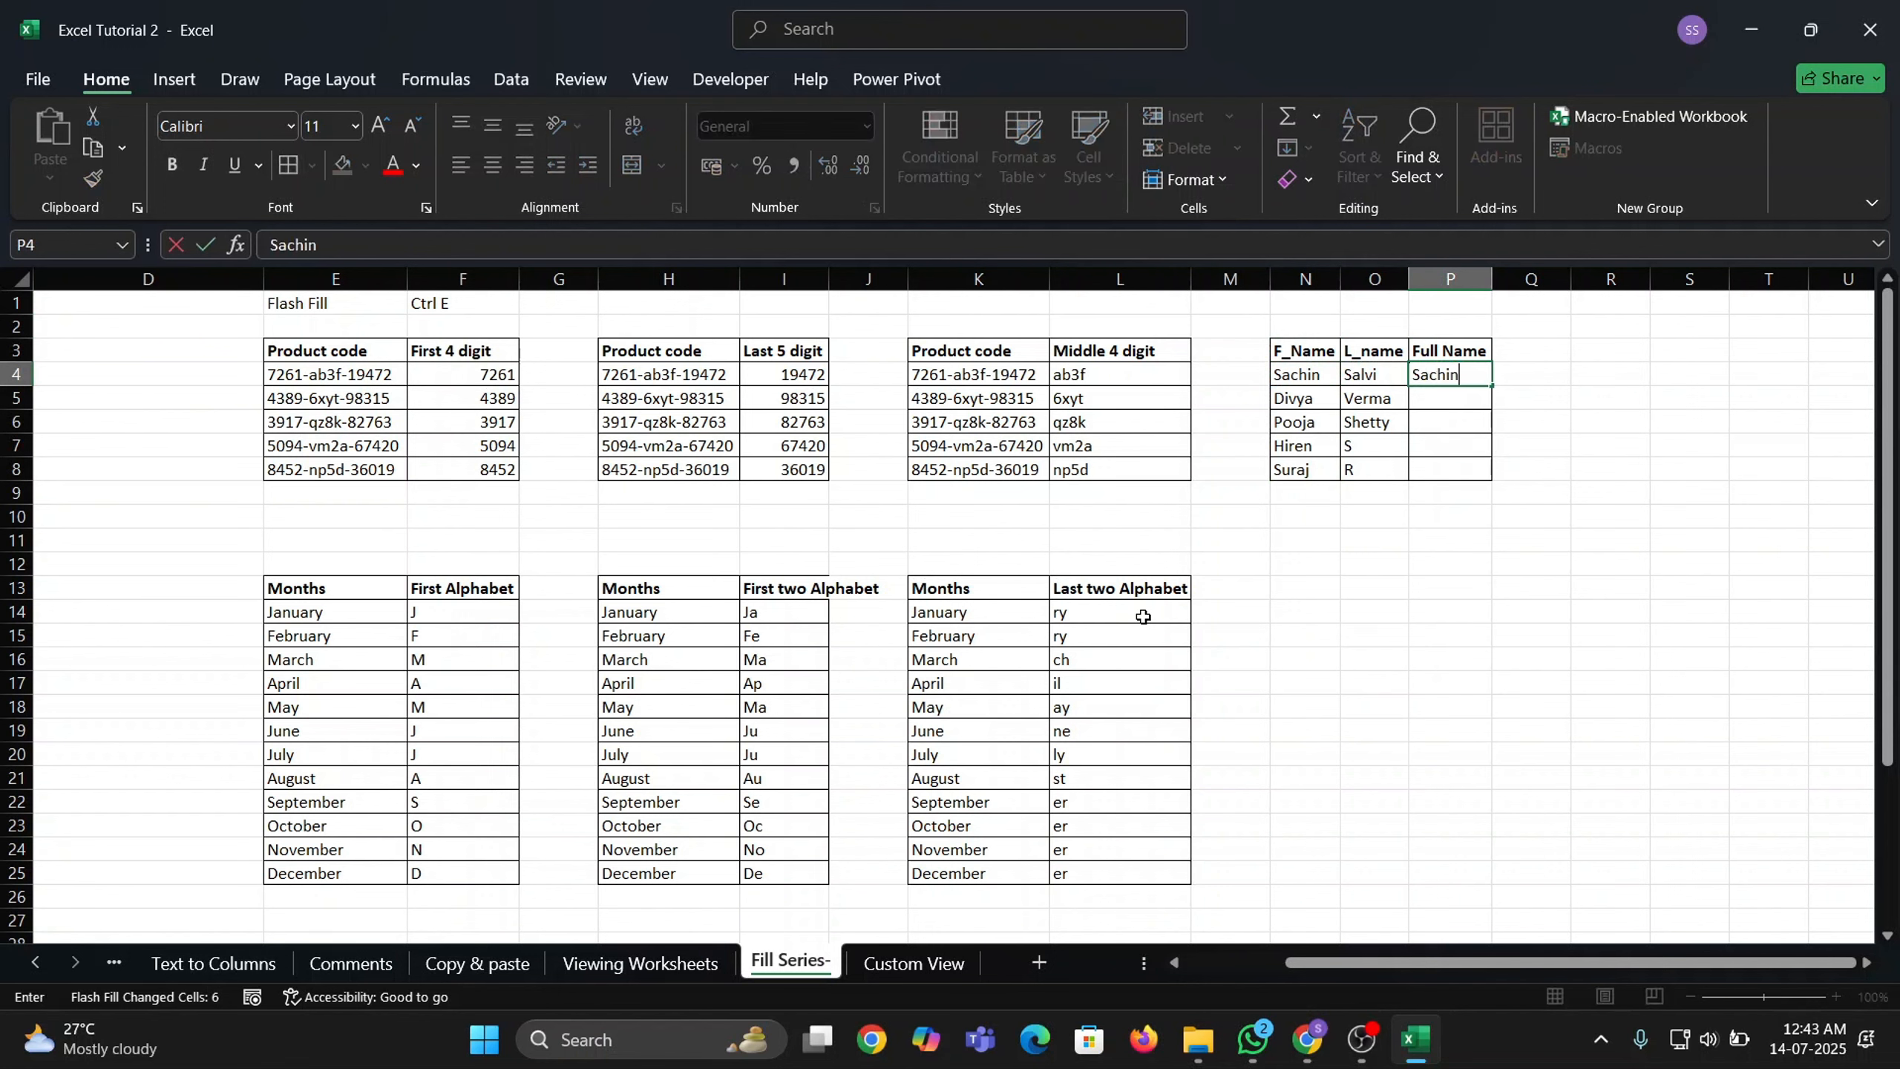
key(Return)
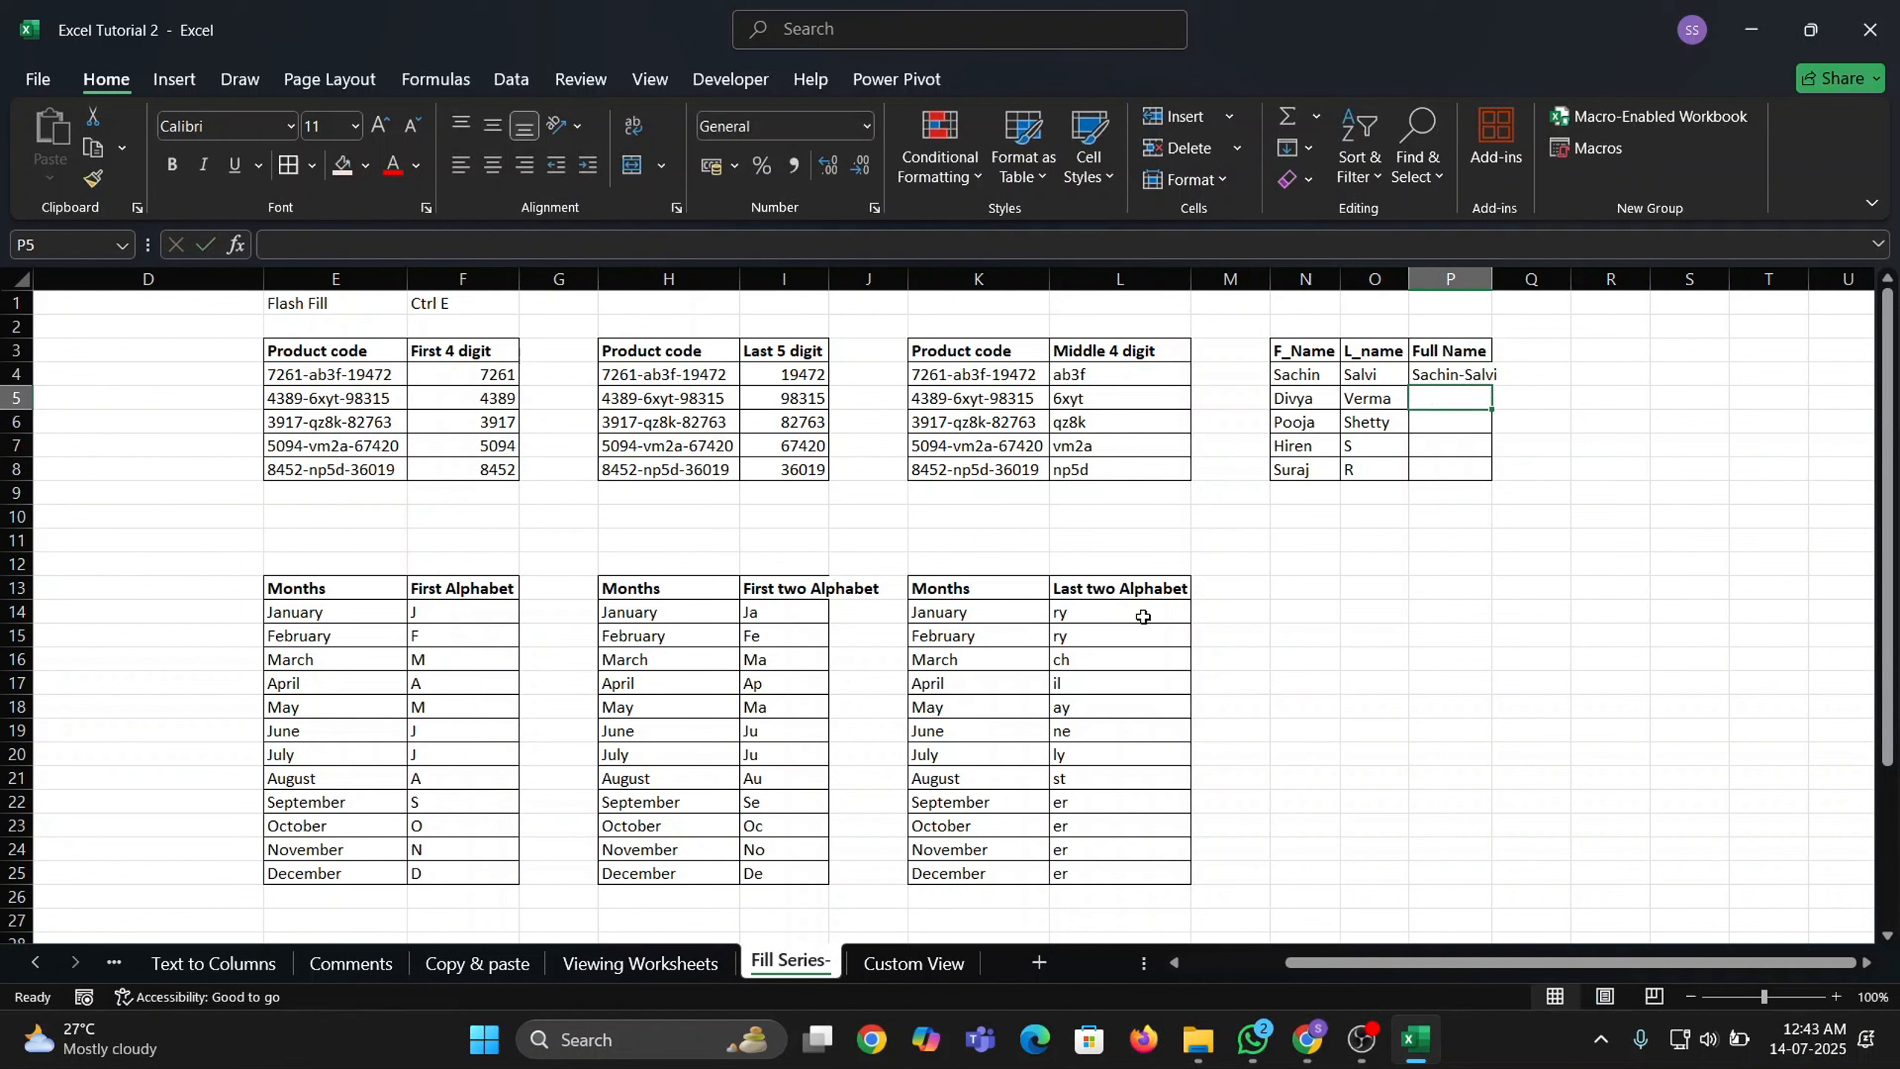
key(ctrl+e)
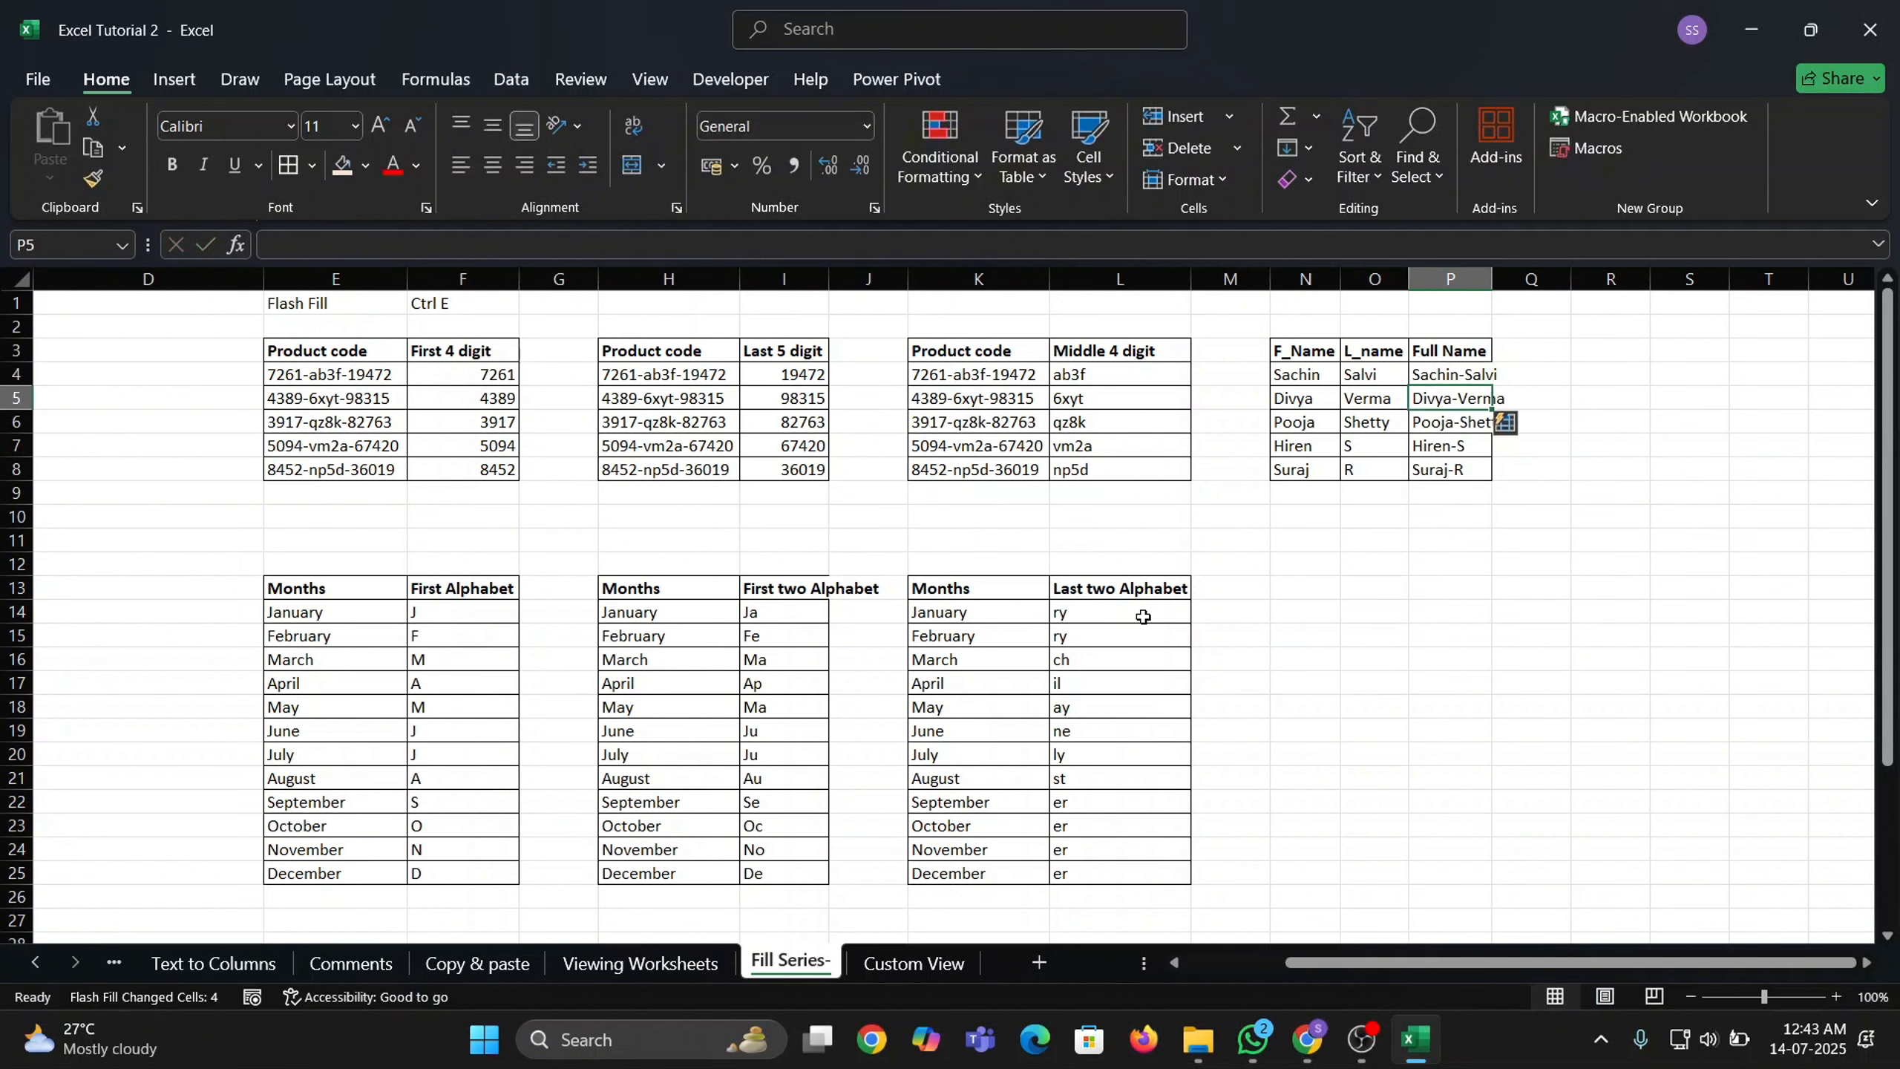
AutoFit column P so the full names in P4:P8 show completely.
key(Up)
key(ctrl+shift+Down)
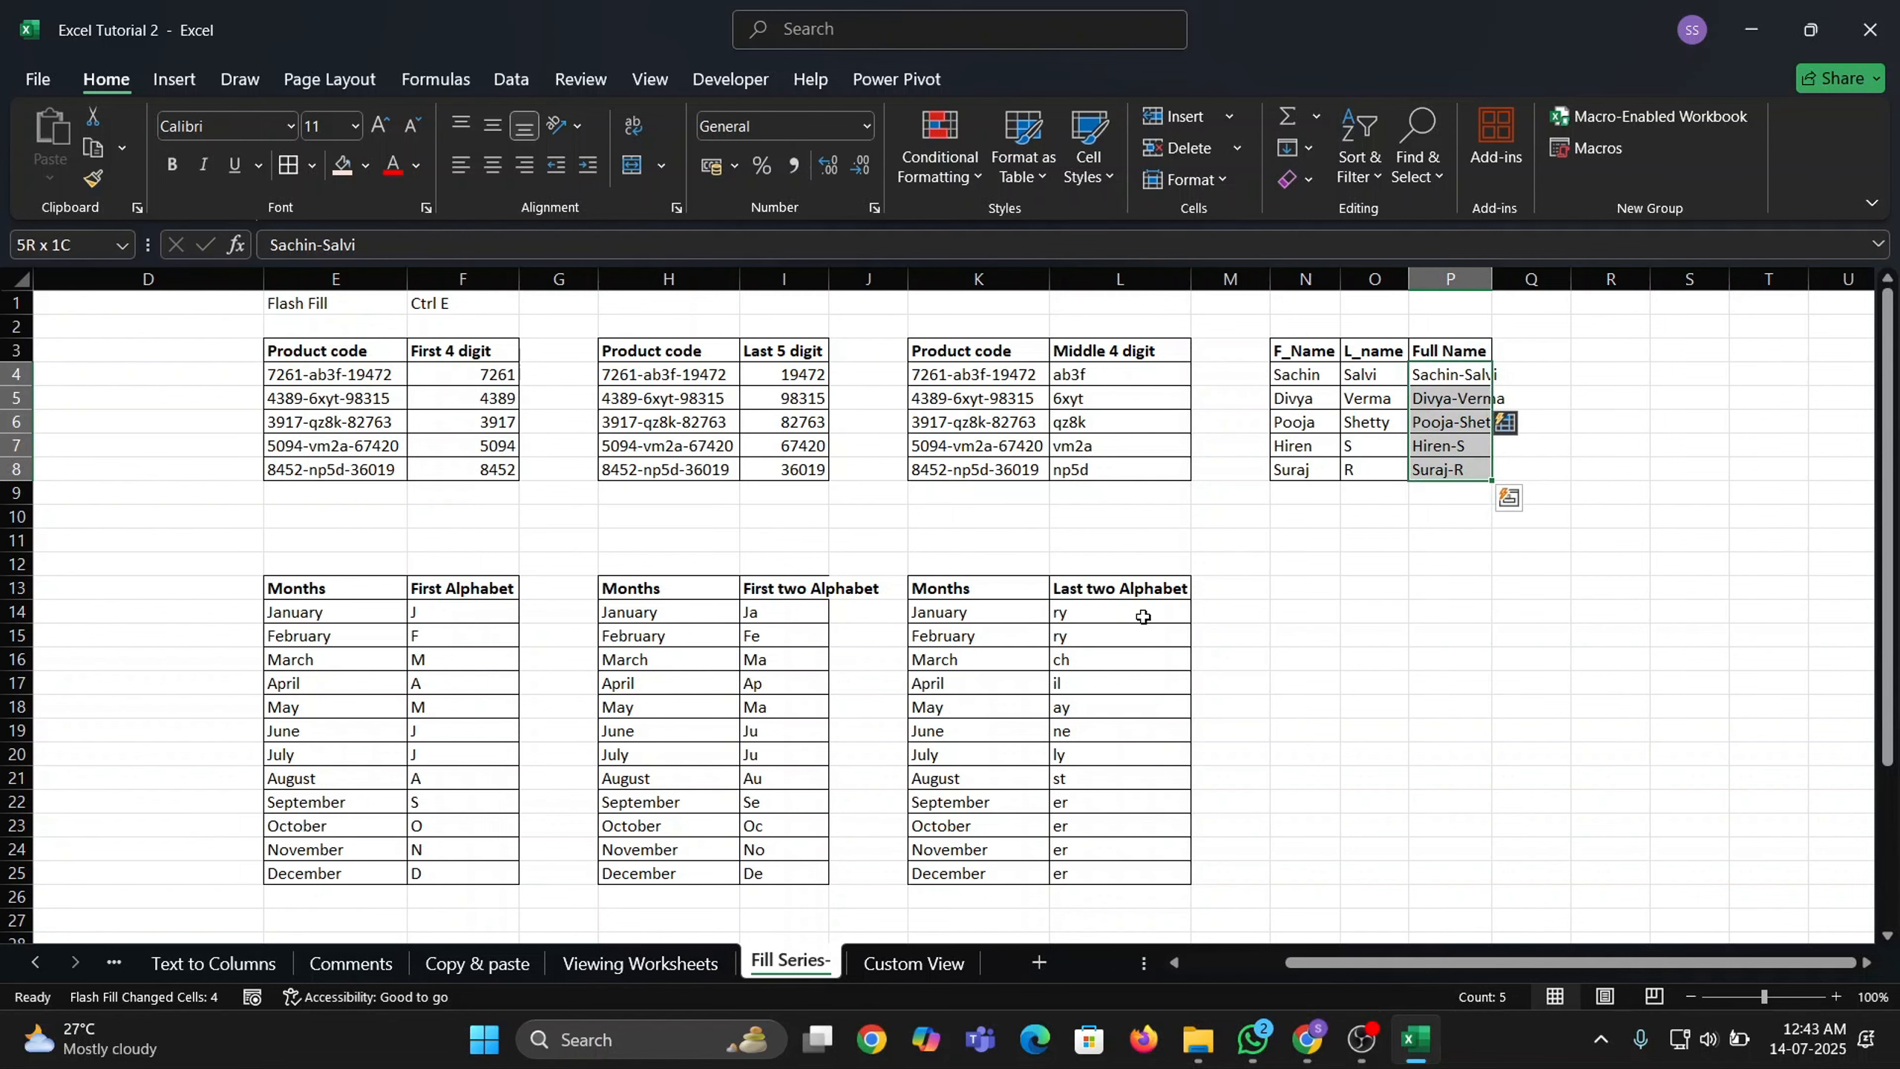
key(alt+h)
key(o)
key(i)
key(Up)
key(Up)
key(Up)
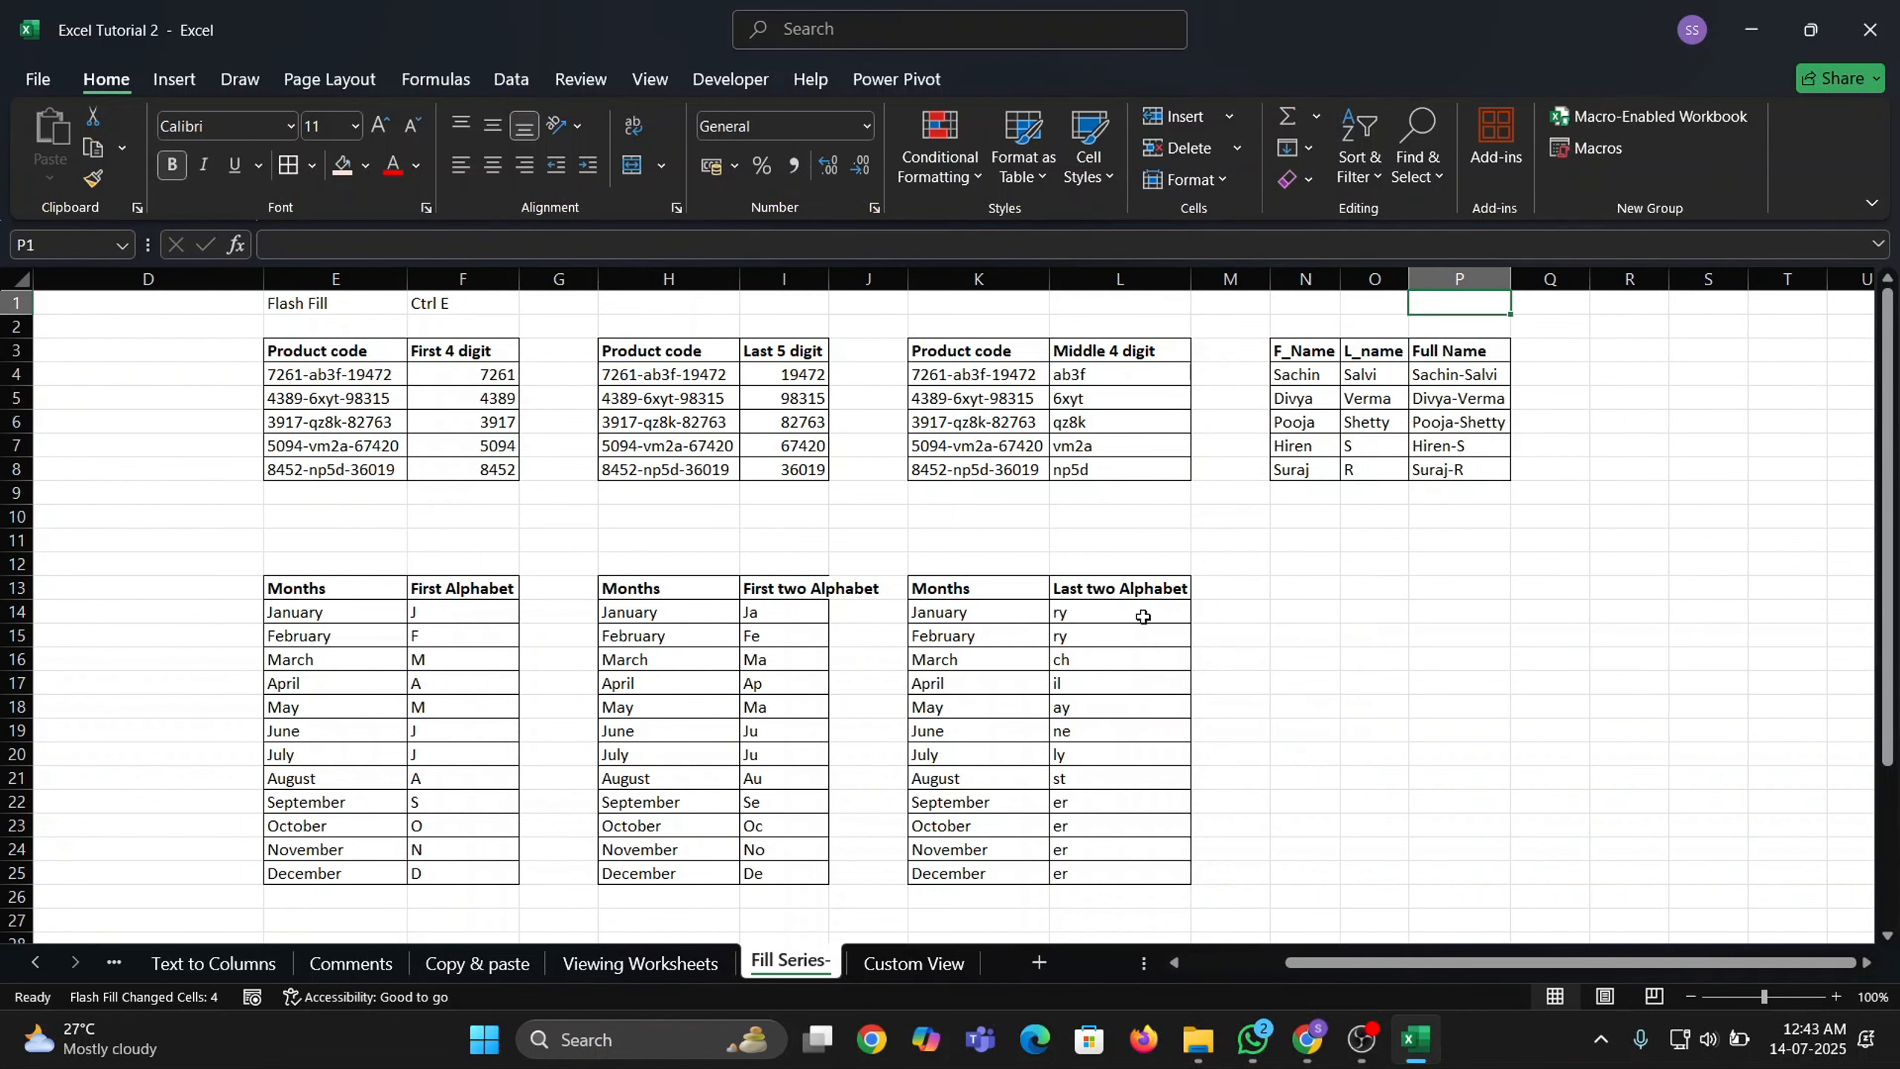
Select the Flash Fill and Ctrl E labels in E1:F1 and make them bold.
key(Down)
key(Down)
key(Up)
key(Home)
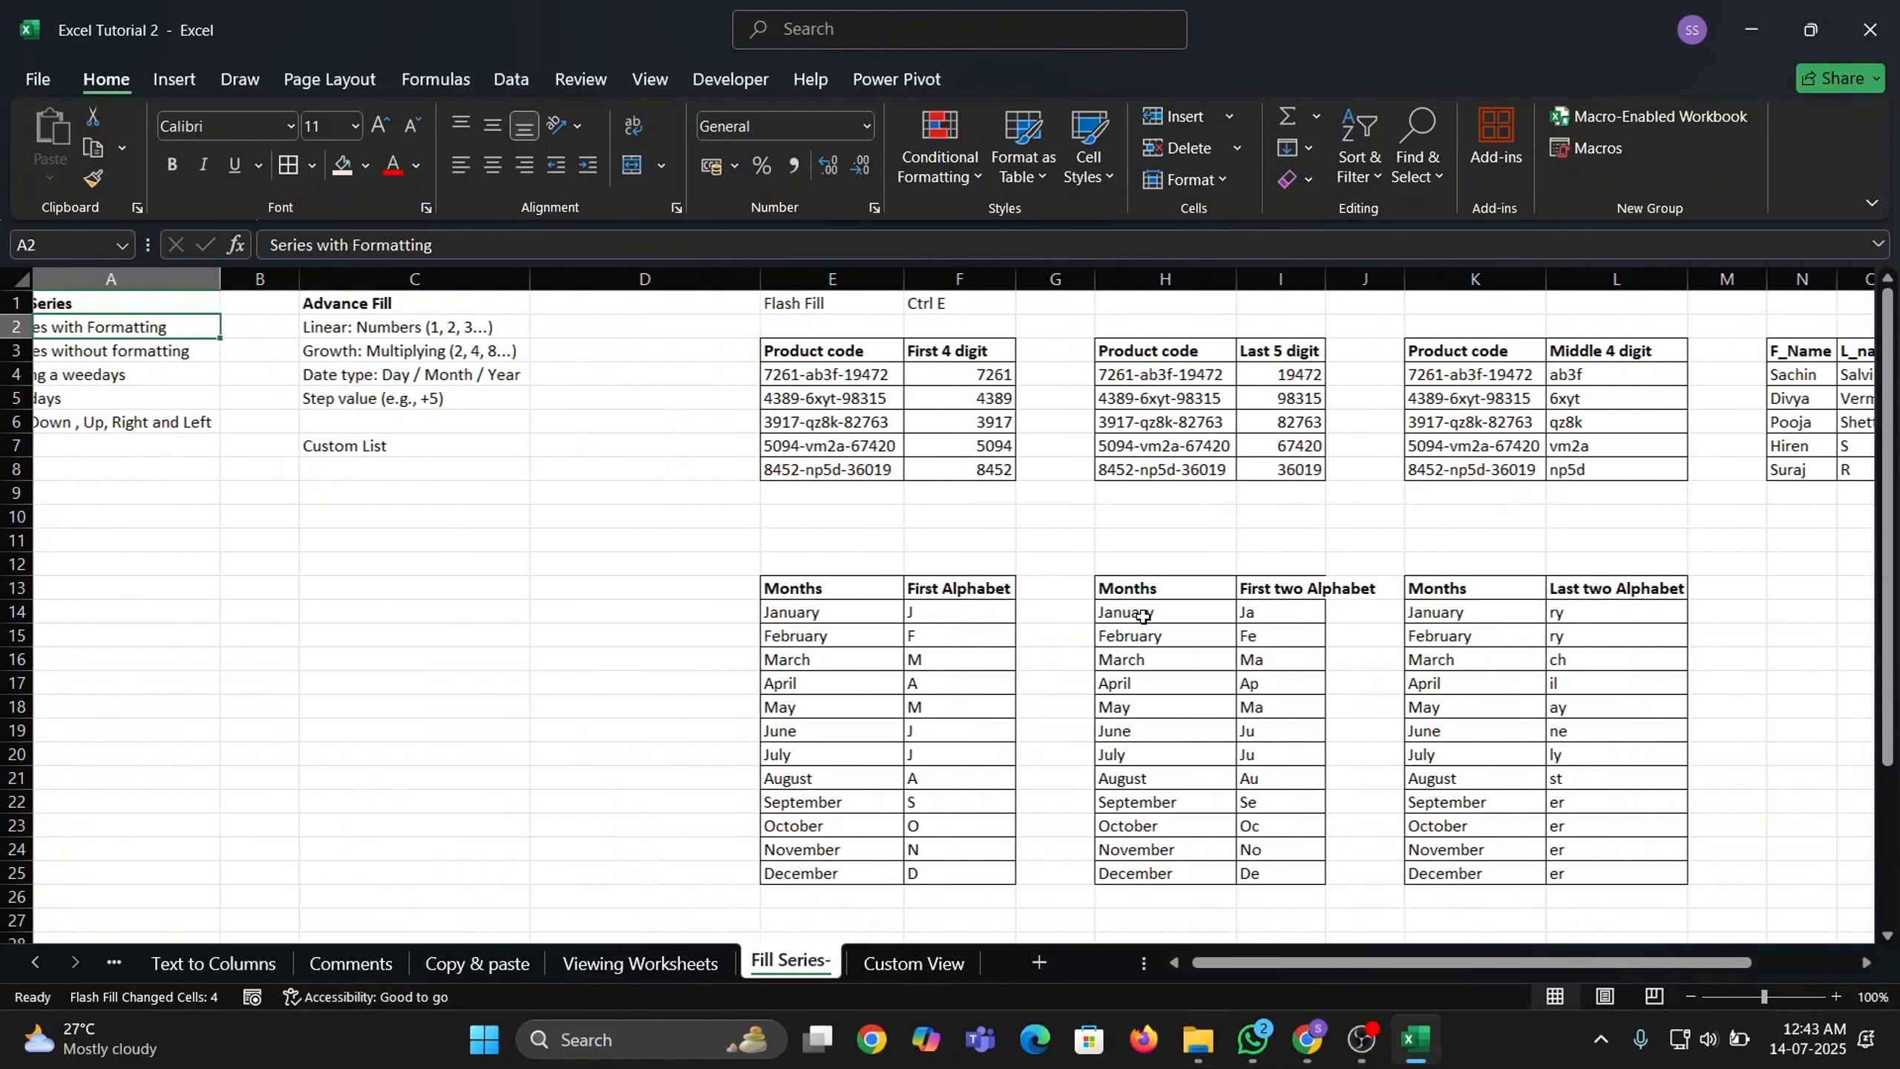
key(Right)
key(Right)
key(Right)
key(Right)
key(Up)
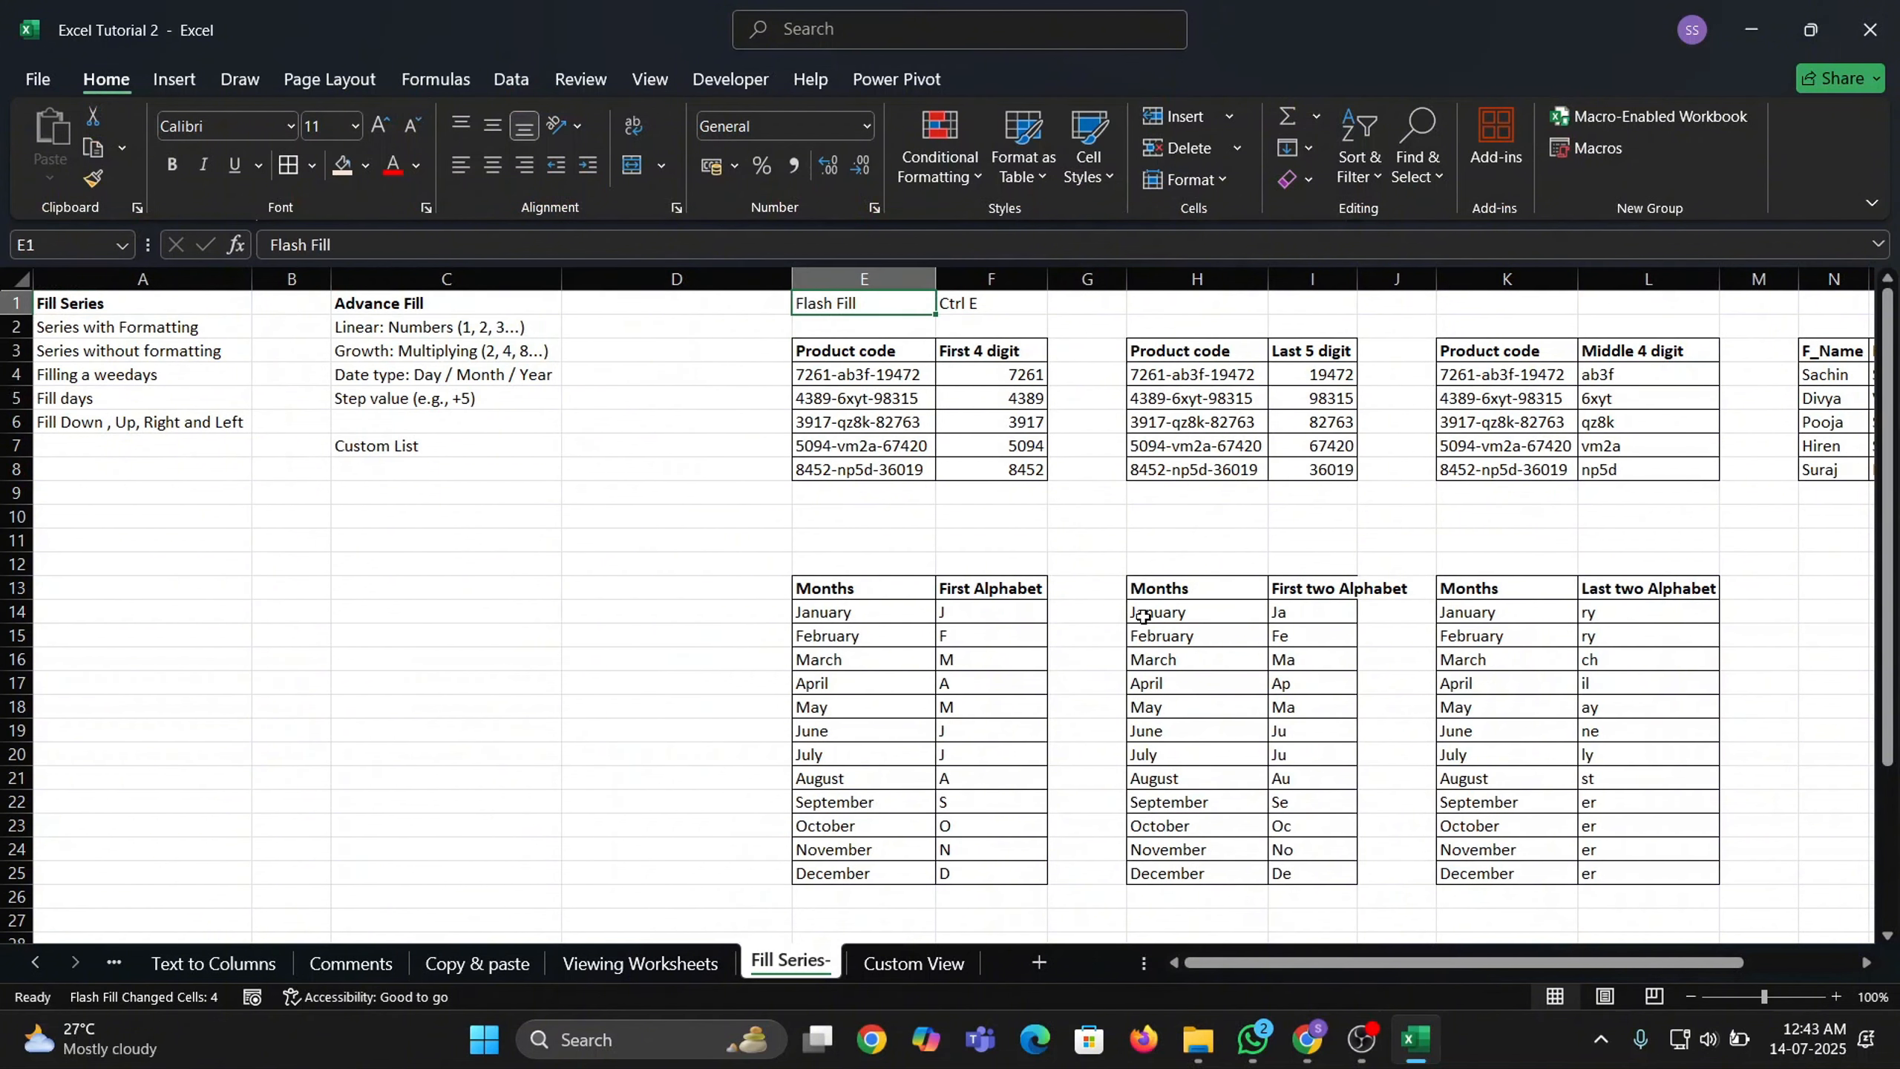
key(shift+Right)
key(ctrl+b)
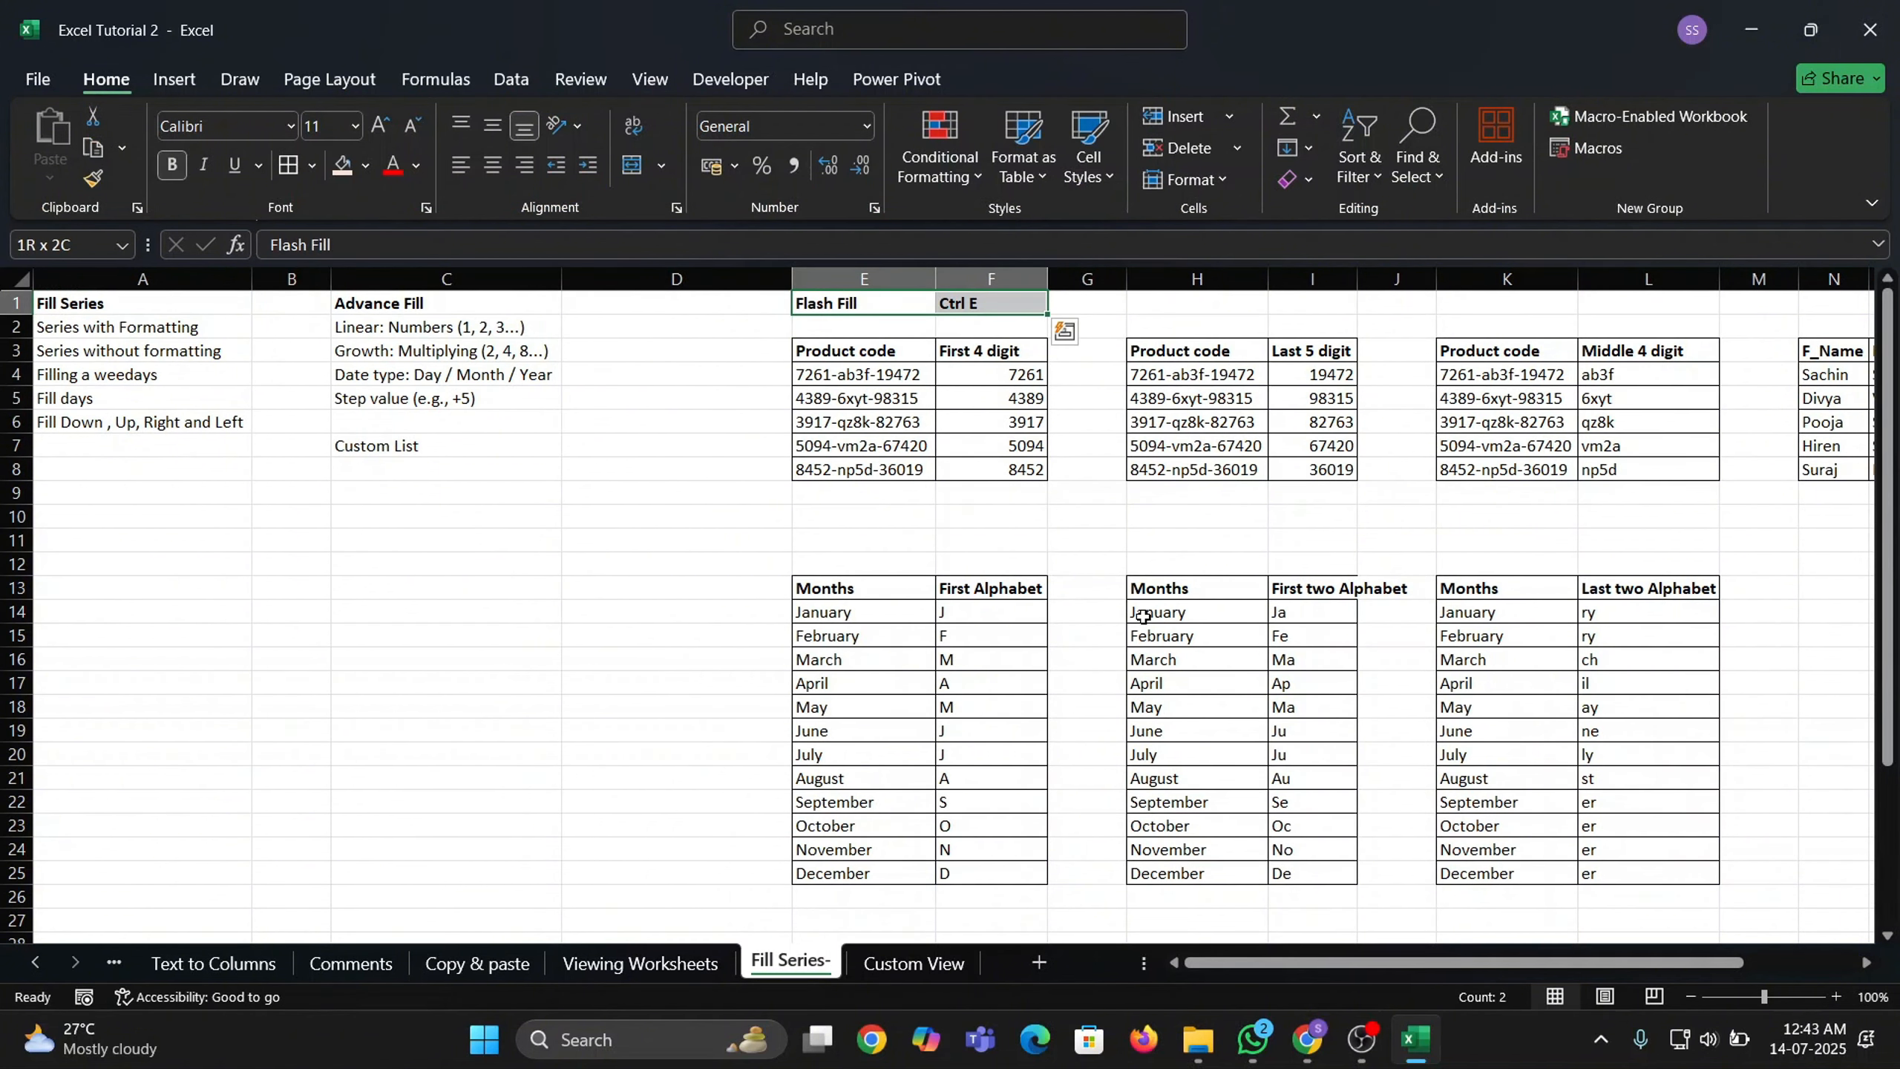
ctrl+scroll(1142, 616, up, 1)
click(965, 475)
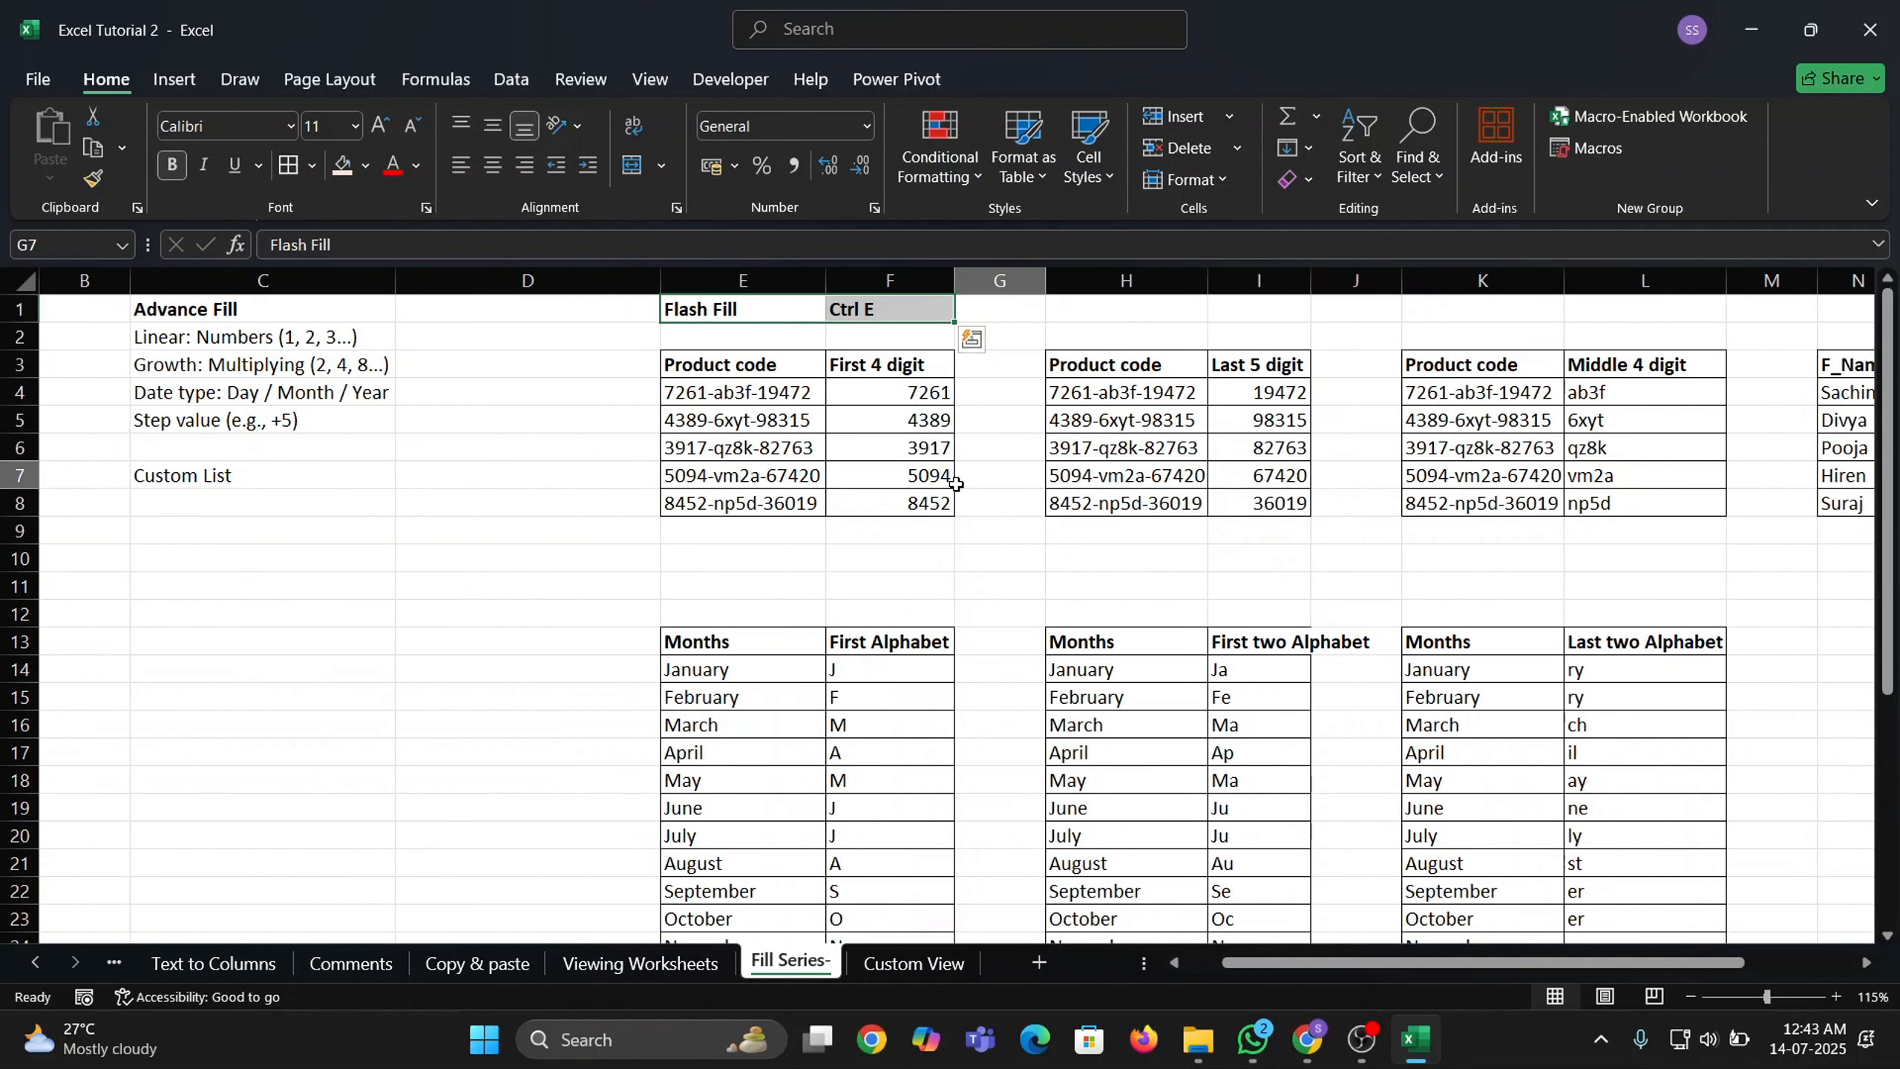
scroll(1042, 709, left, 1)
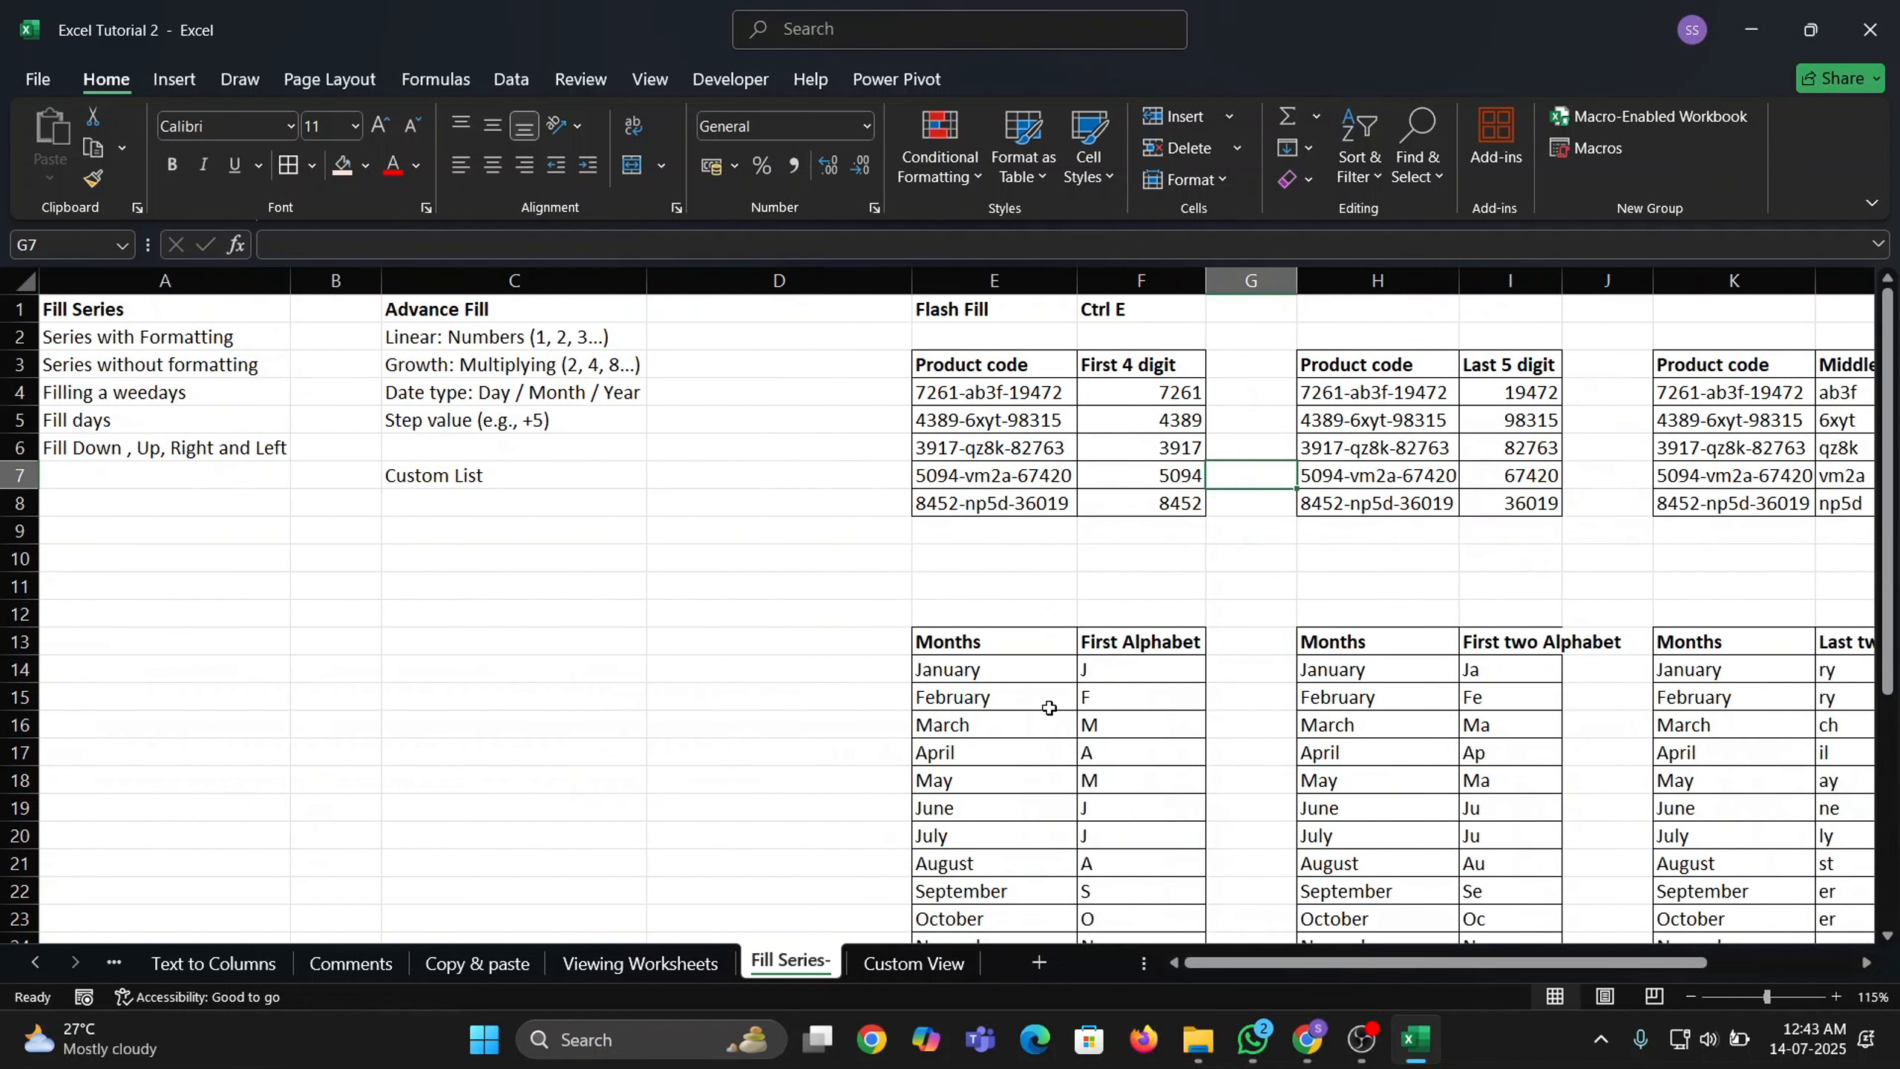